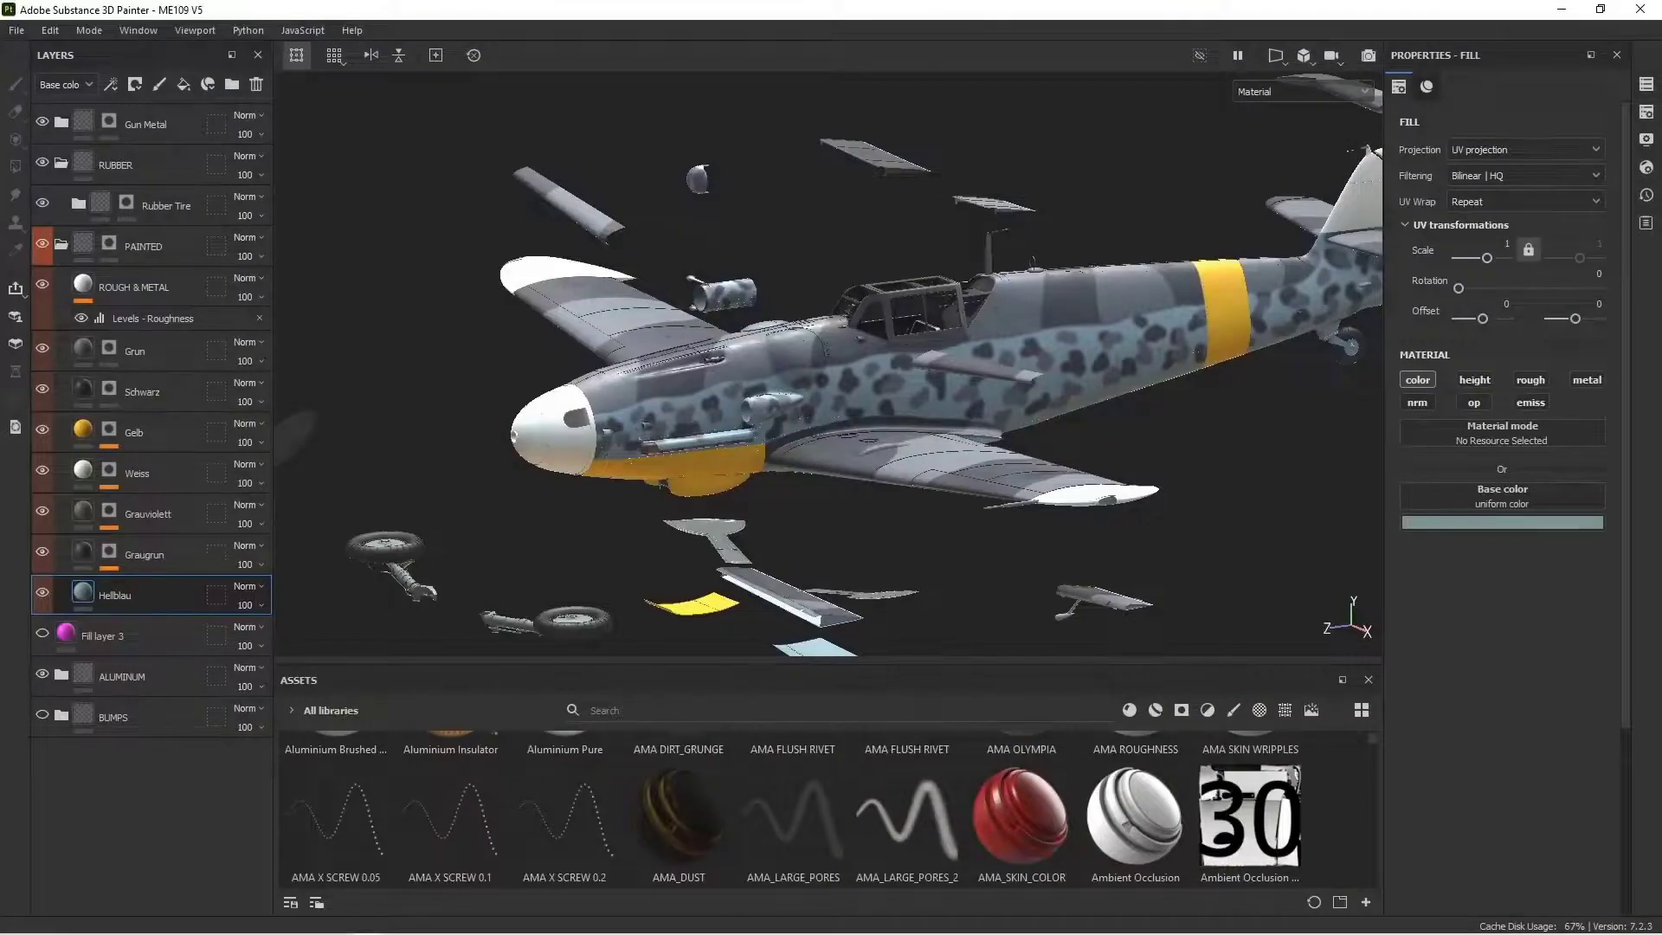
Open the aircraft reference board full screen and examine the marking photos and the four-view colour profile sheet
right_drag(1661, 242, 715, 243)
key(ctrl+f)
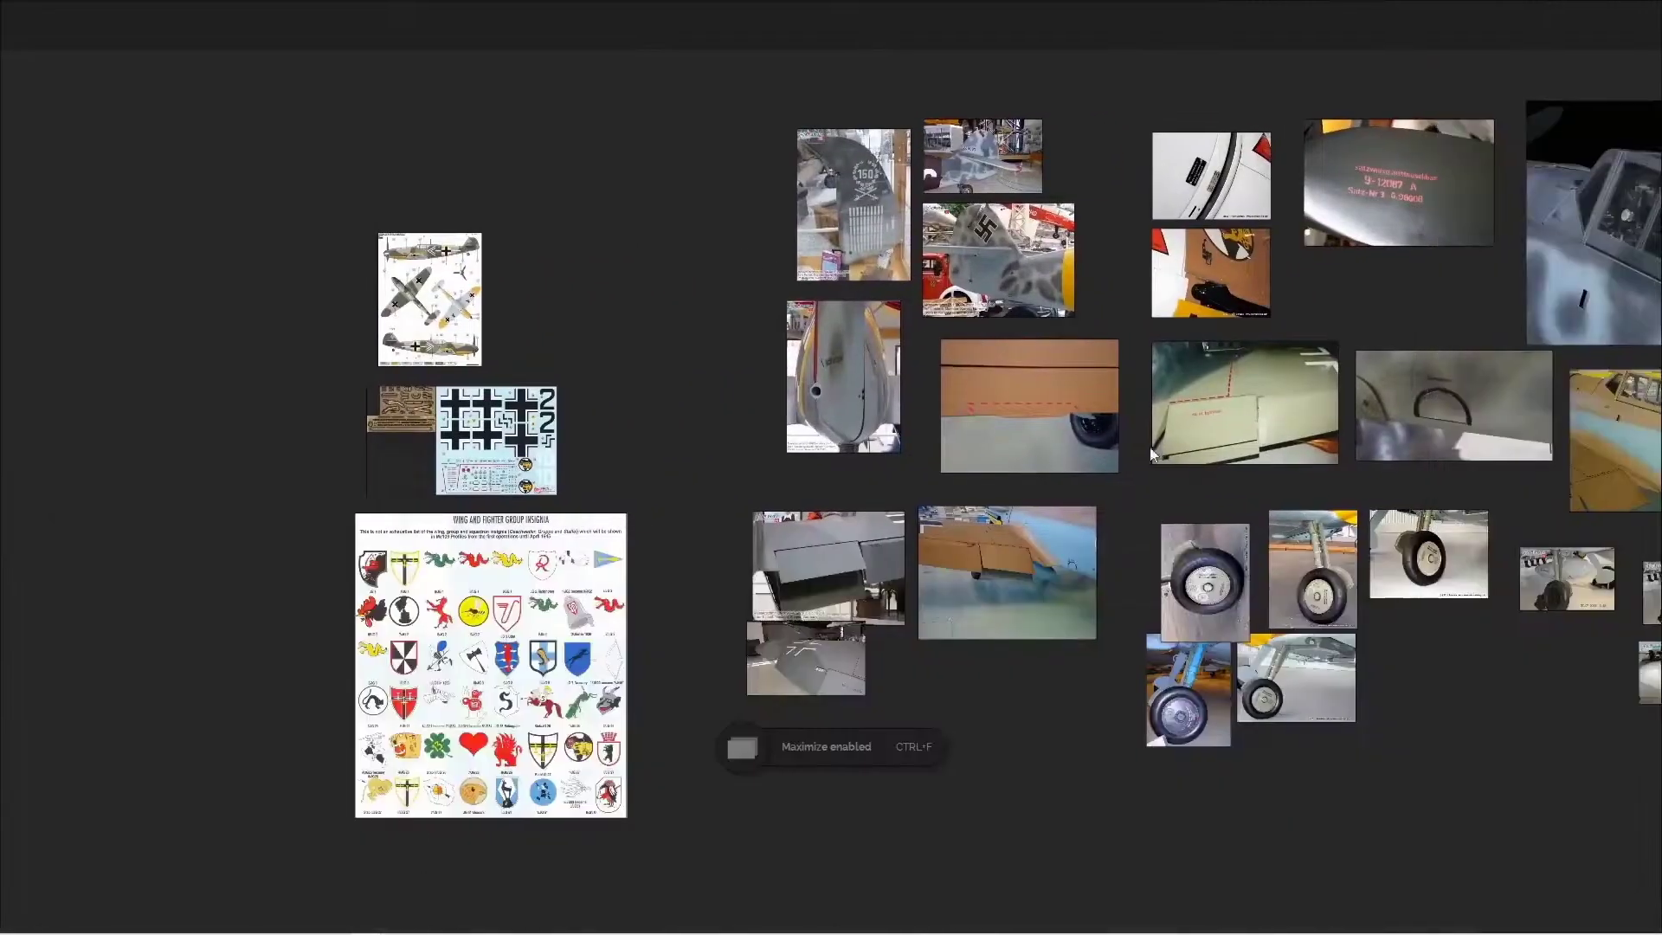
middle_drag(1145, 453, 701, 440)
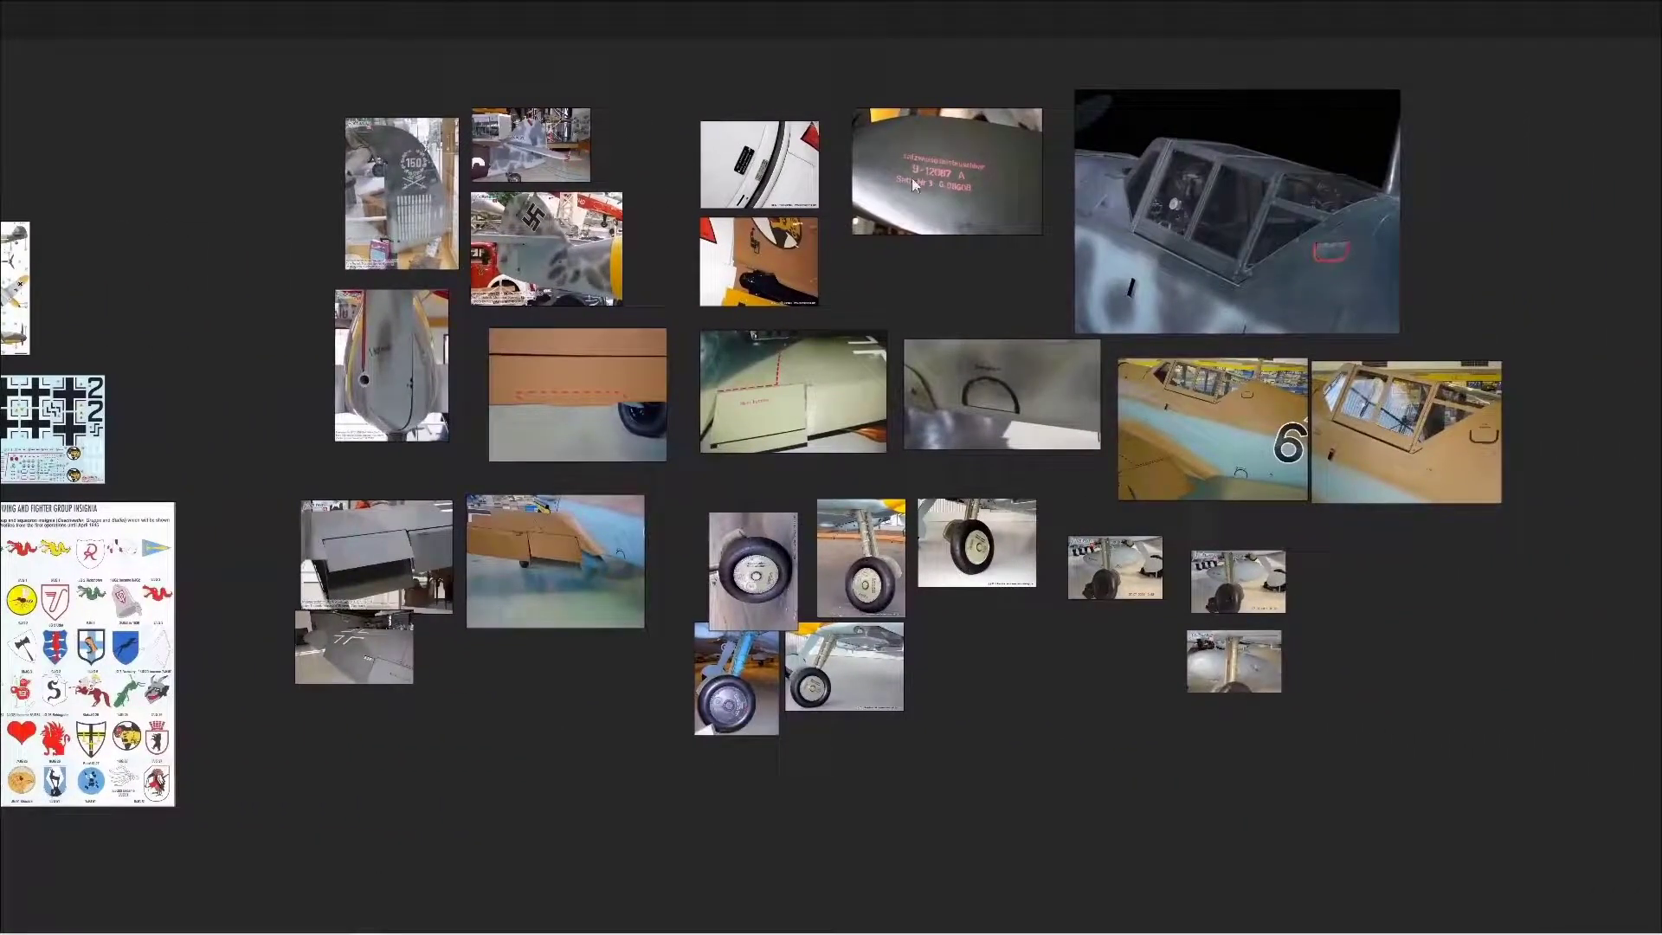
scroll(953, 272, up, 6)
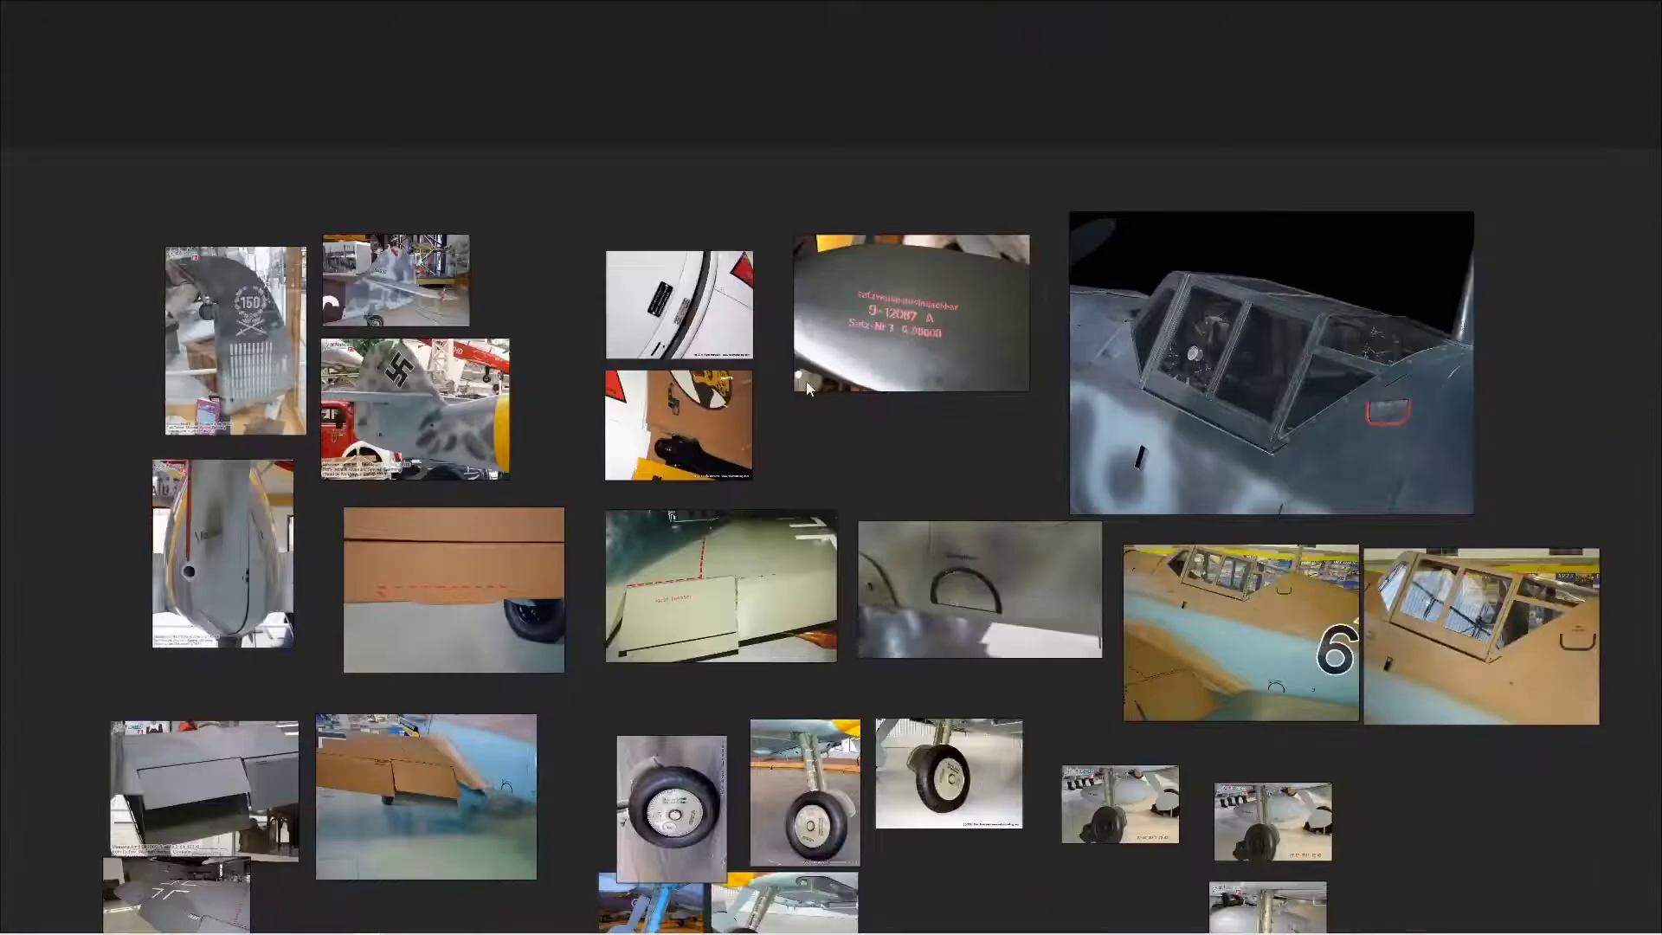
middle_drag(86, 507, 803, 331)
scroll(688, 349, up, 5)
middle_drag(591, 173, 746, 518)
scroll(697, 474, up, 3)
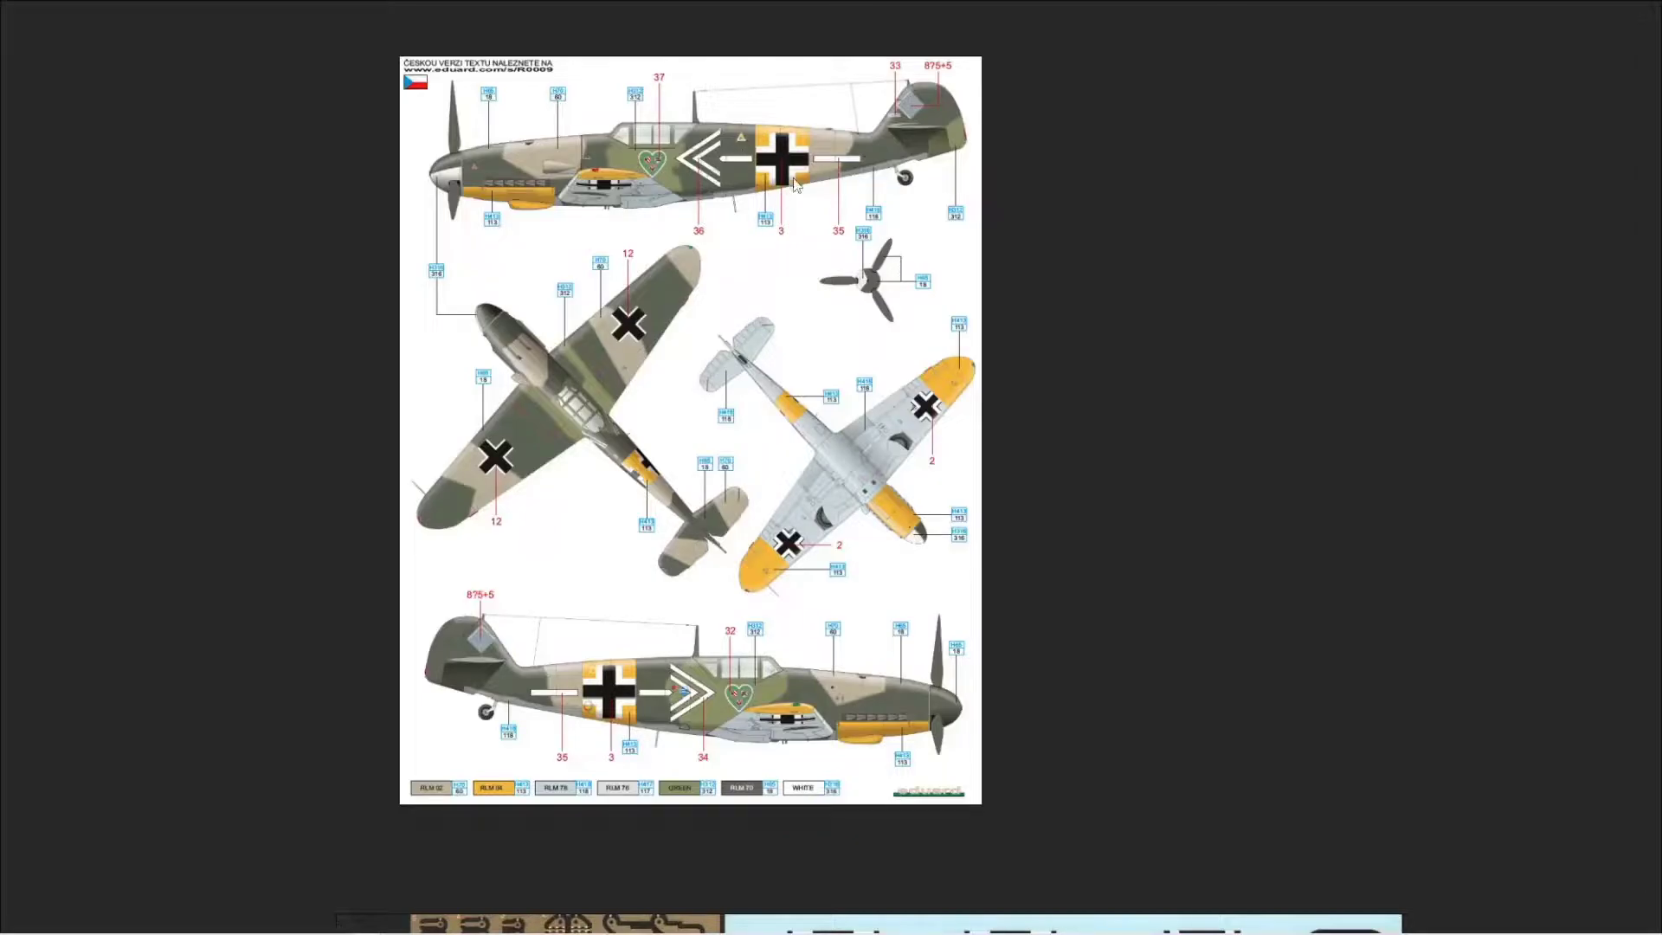
Examine the decal sheet, the wing and fighter group insignia chart and the wing stencil photos, and put the board away
scroll(851, 690, down, 3)
middle_drag(995, 728, 853, 120)
middle_drag(817, 642, 779, 159)
scroll(781, 164, down, 2)
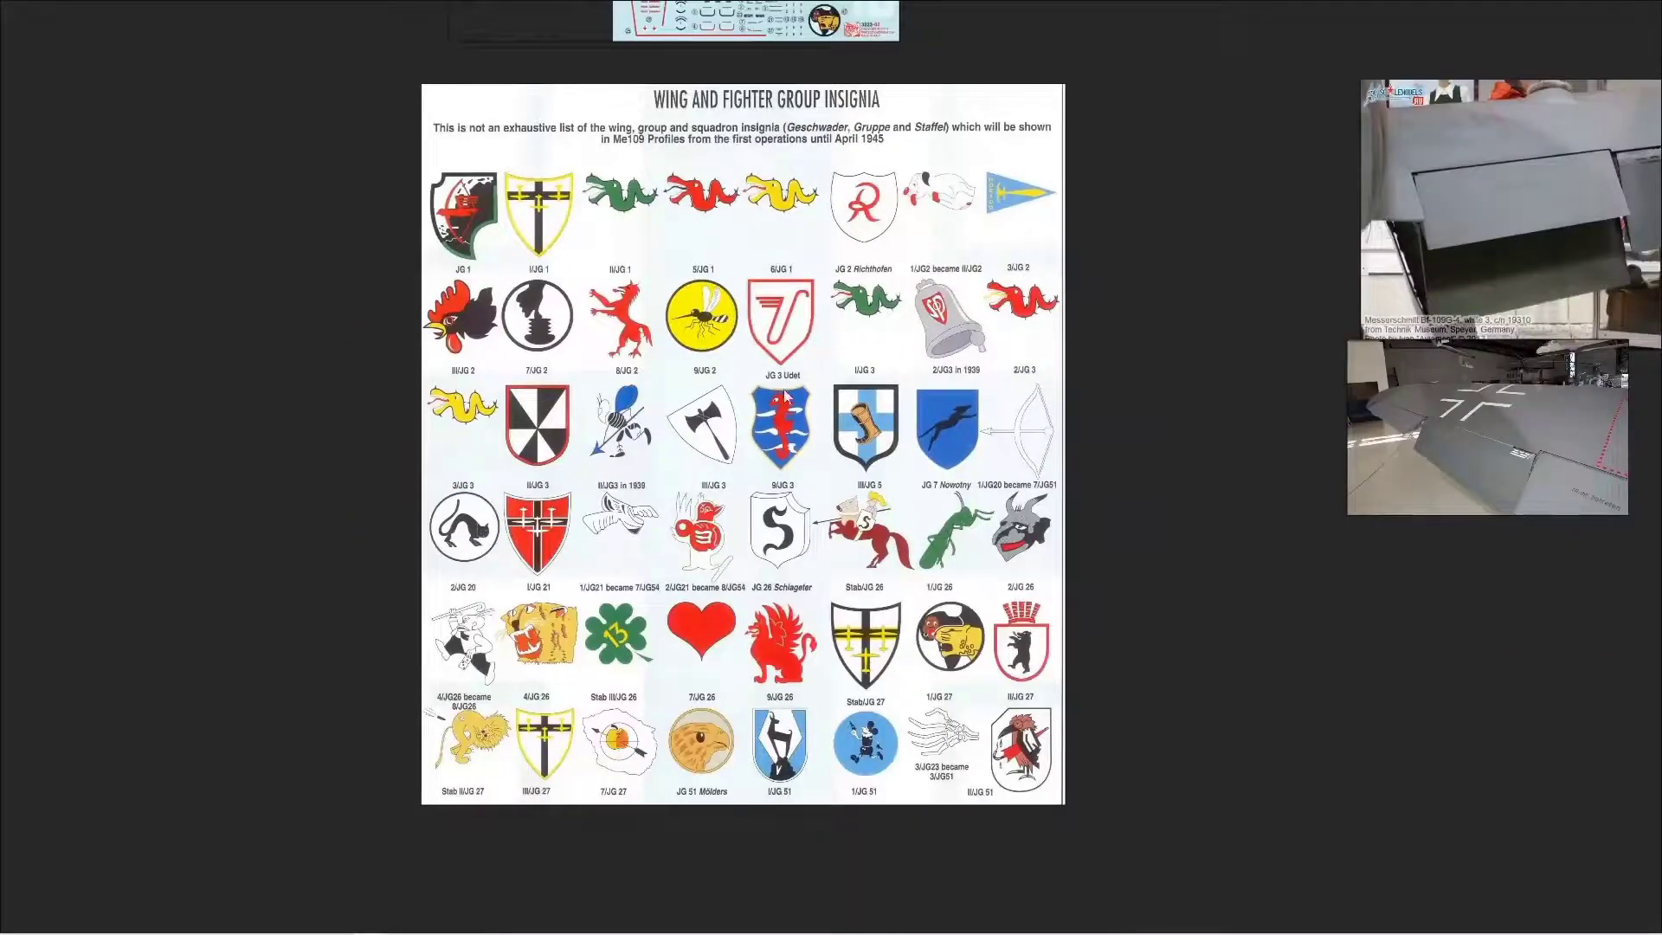
middle_drag(849, 394, 671, 407)
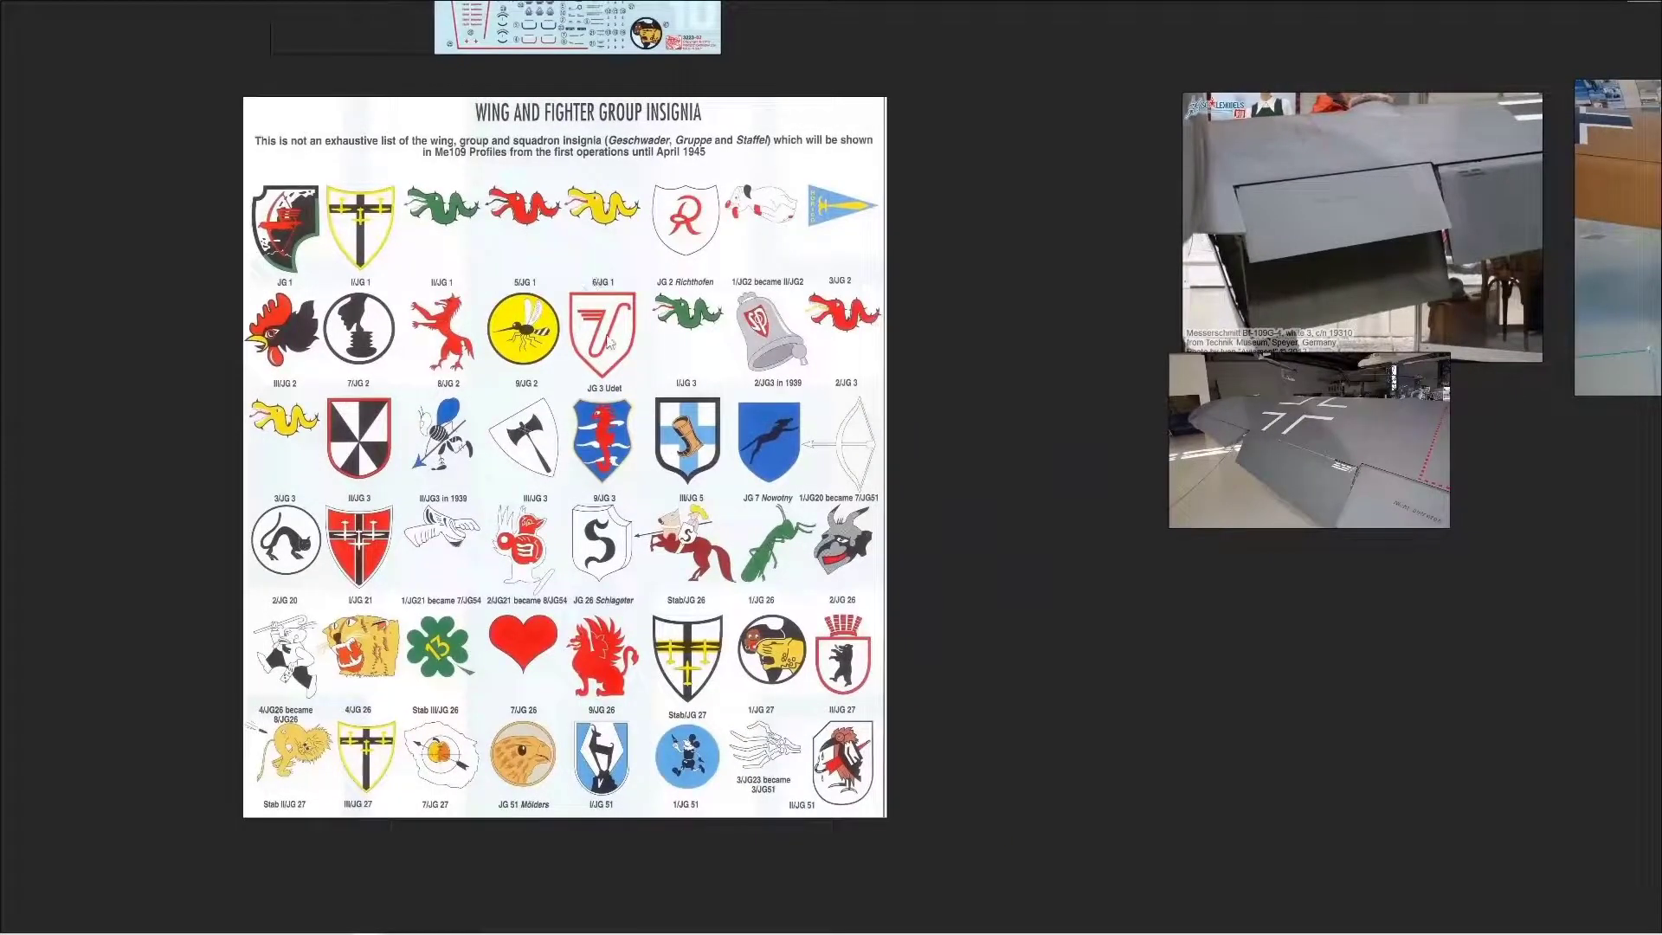
middle_drag(1372, 354, 710, 383)
scroll(710, 384, up, 5)
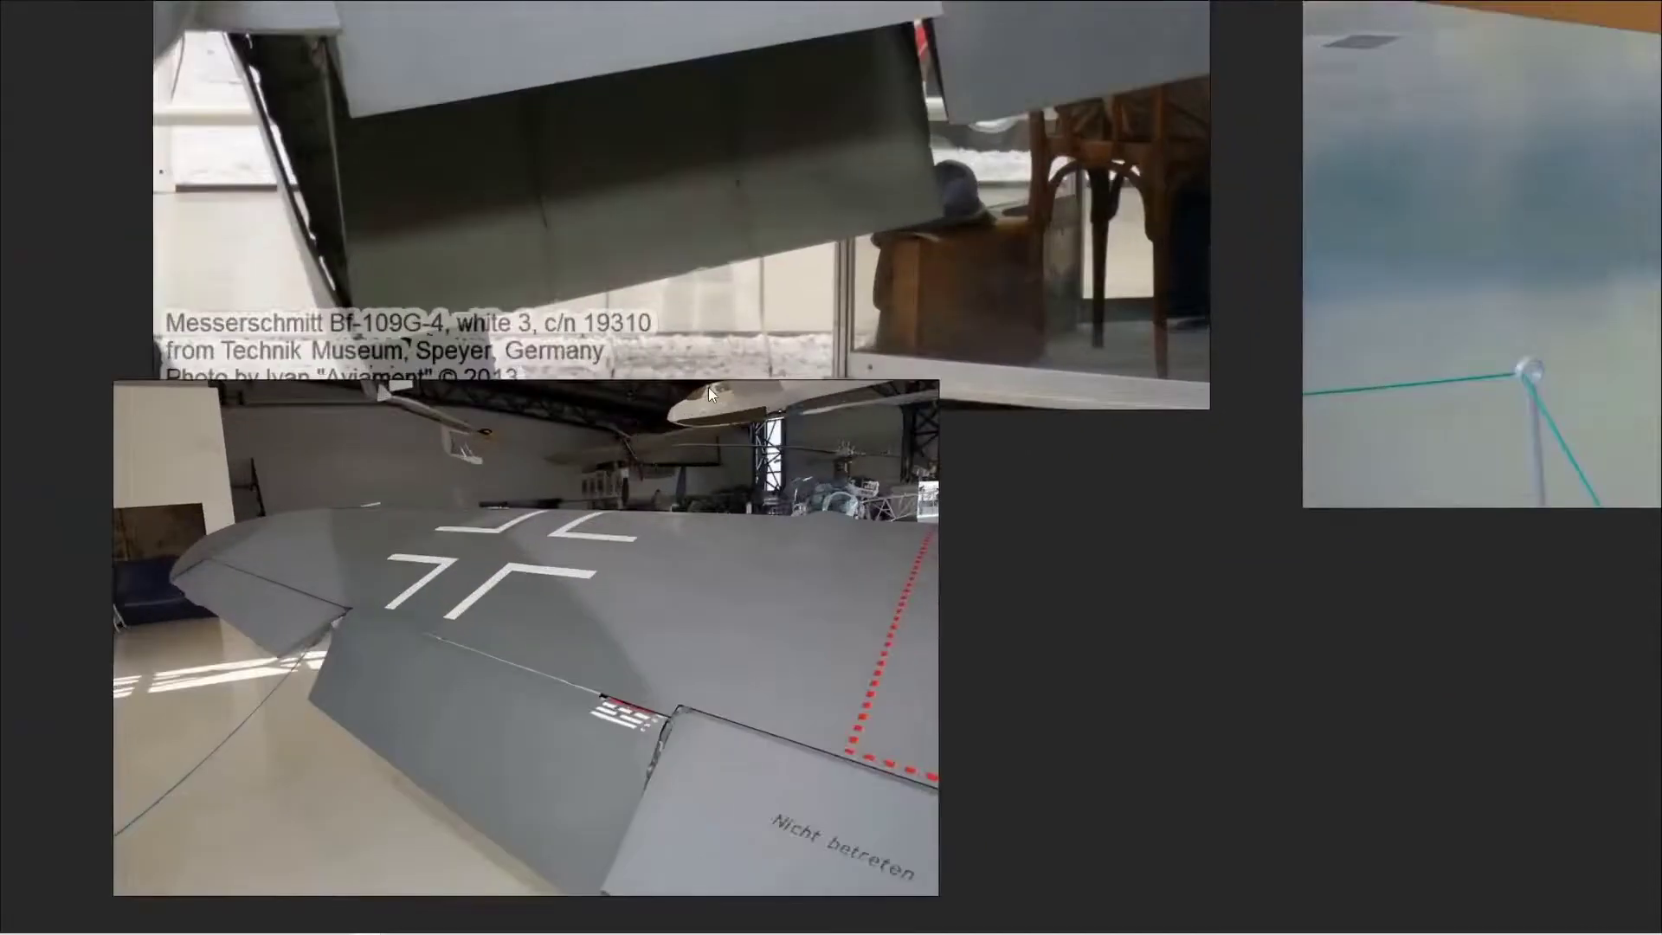
scroll(708, 387, down, 5)
right_drag(847, 326, 1661, 325)
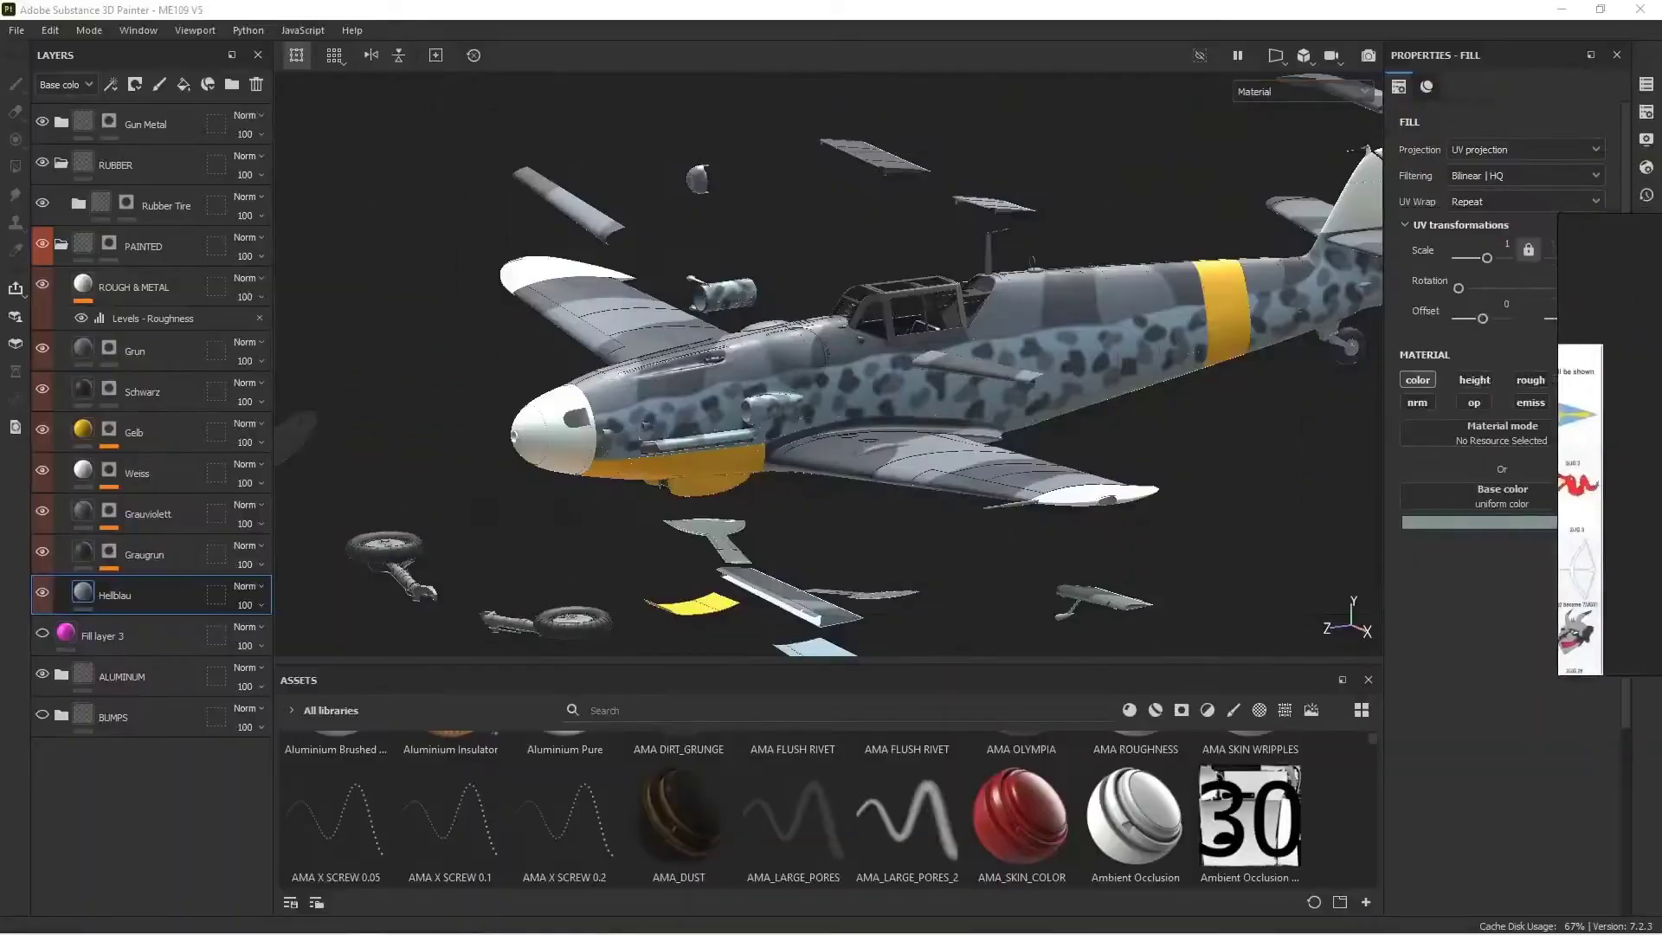
Switch to STENCILS.psd in Photoshop and view each of the four stencil groups in turn, leaving only Group 1 visible
key(alt+Tab)
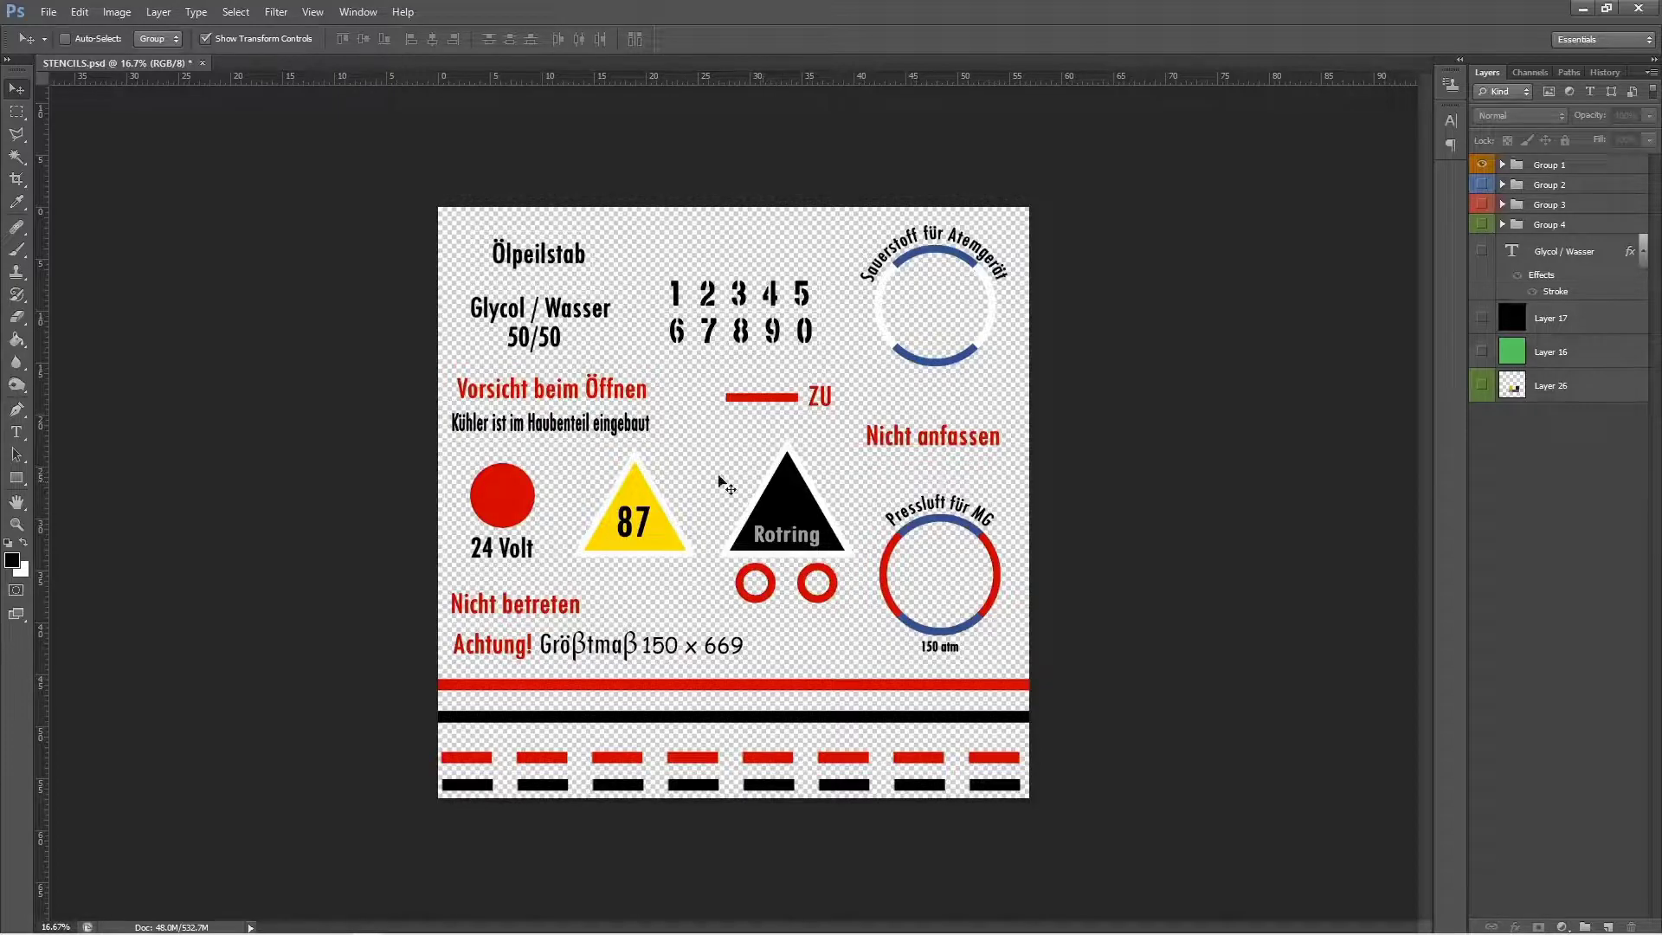
click(1482, 165)
click(1482, 185)
click(1483, 185)
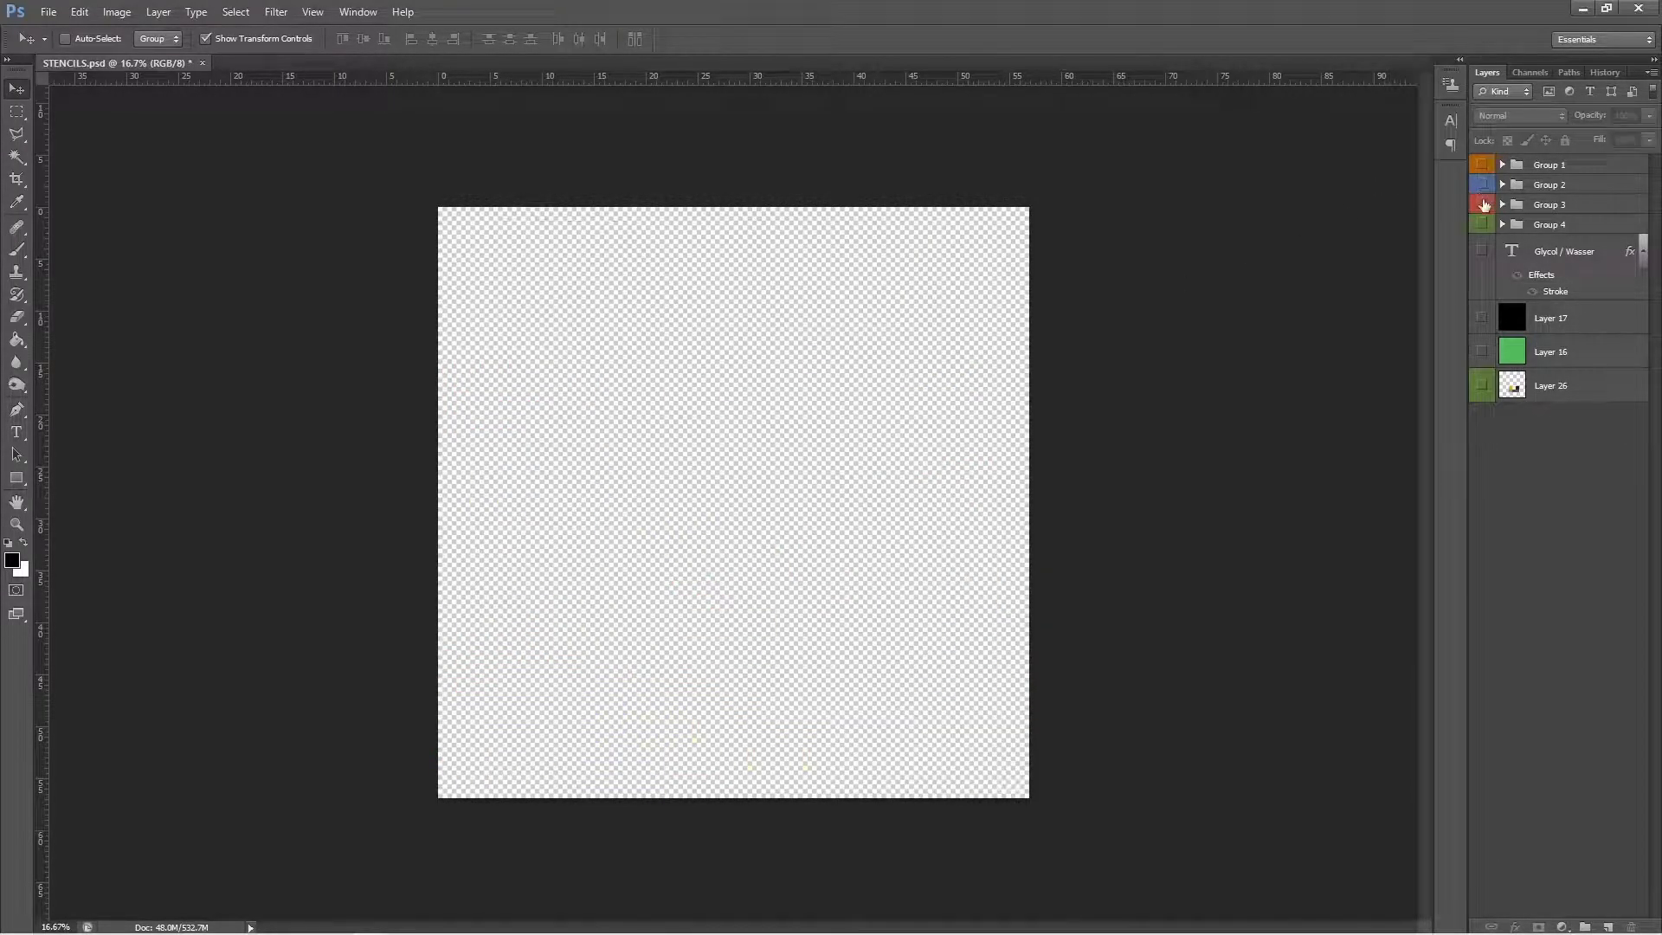
click(1482, 205)
click(1483, 205)
click(1482, 224)
click(1482, 224)
click(1482, 165)
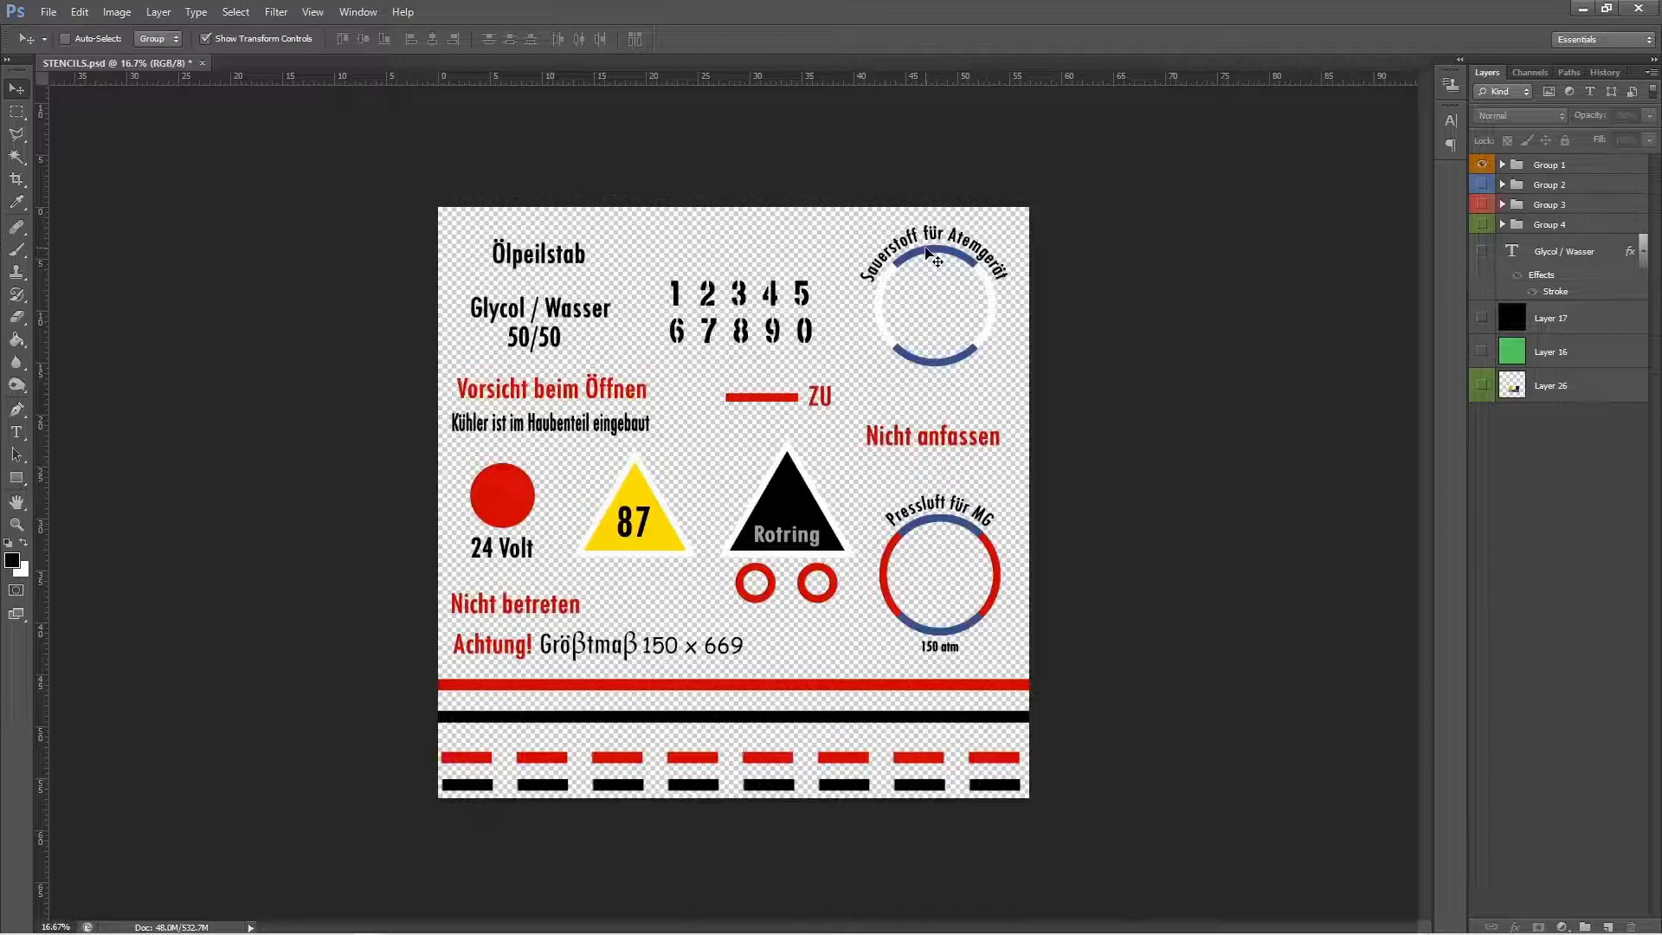
Show the black Layer 17 behind the stencils and compare Group 1 with its boxes outlines hidden and shown
click(1482, 319)
click(1503, 165)
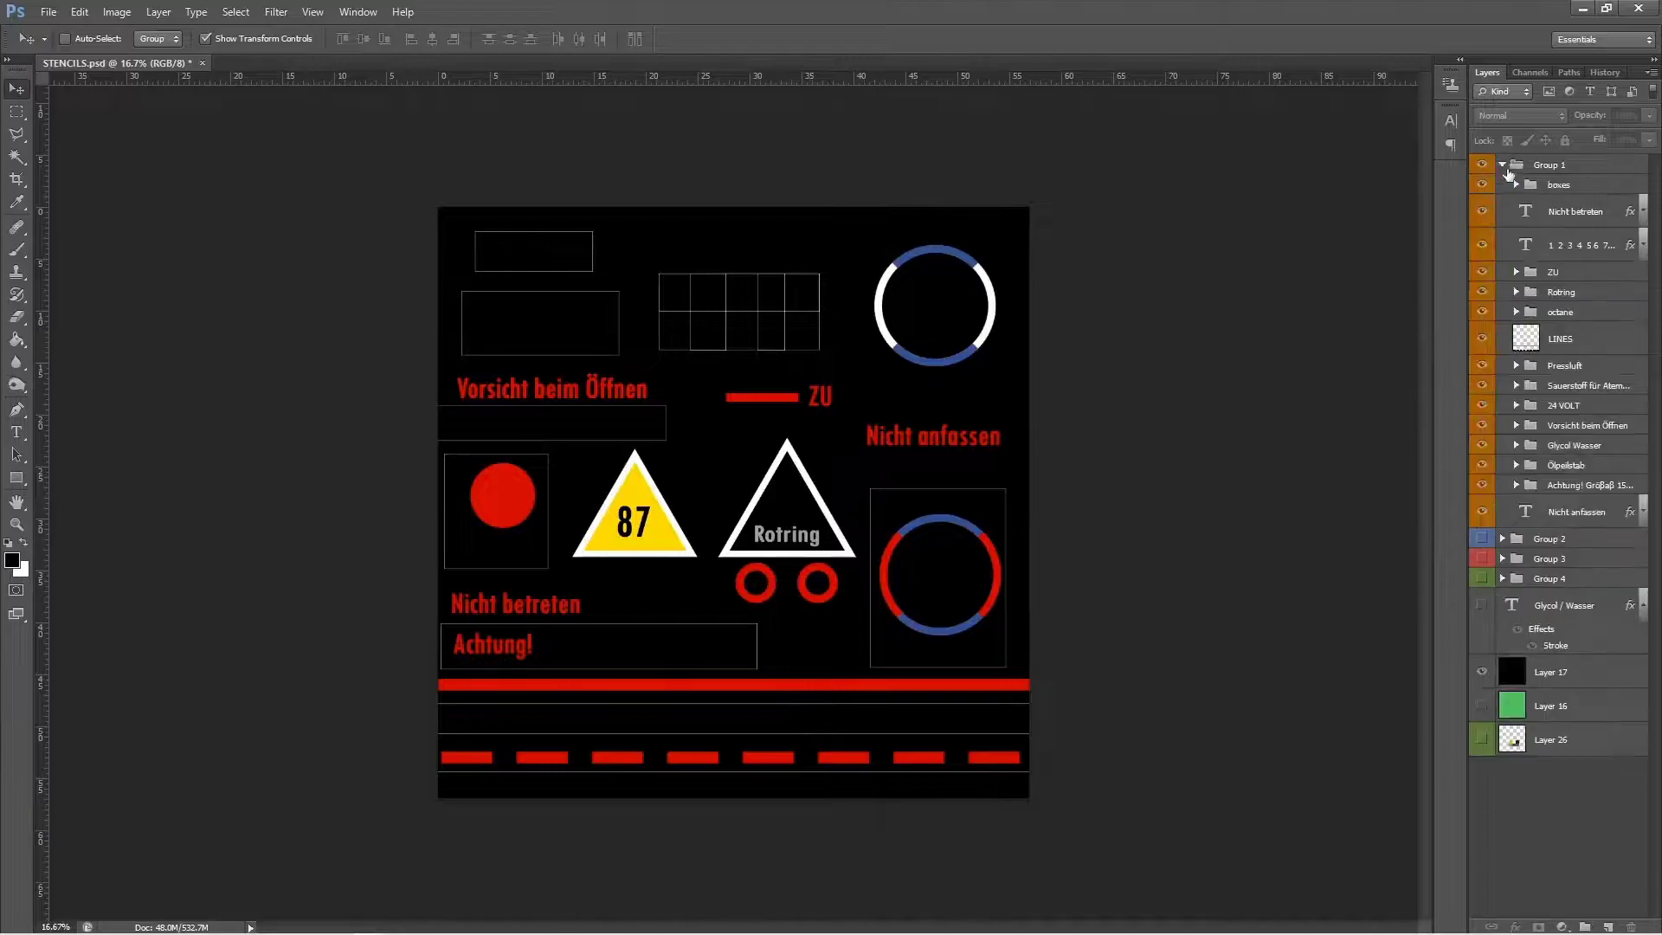
click(1516, 185)
click(1516, 184)
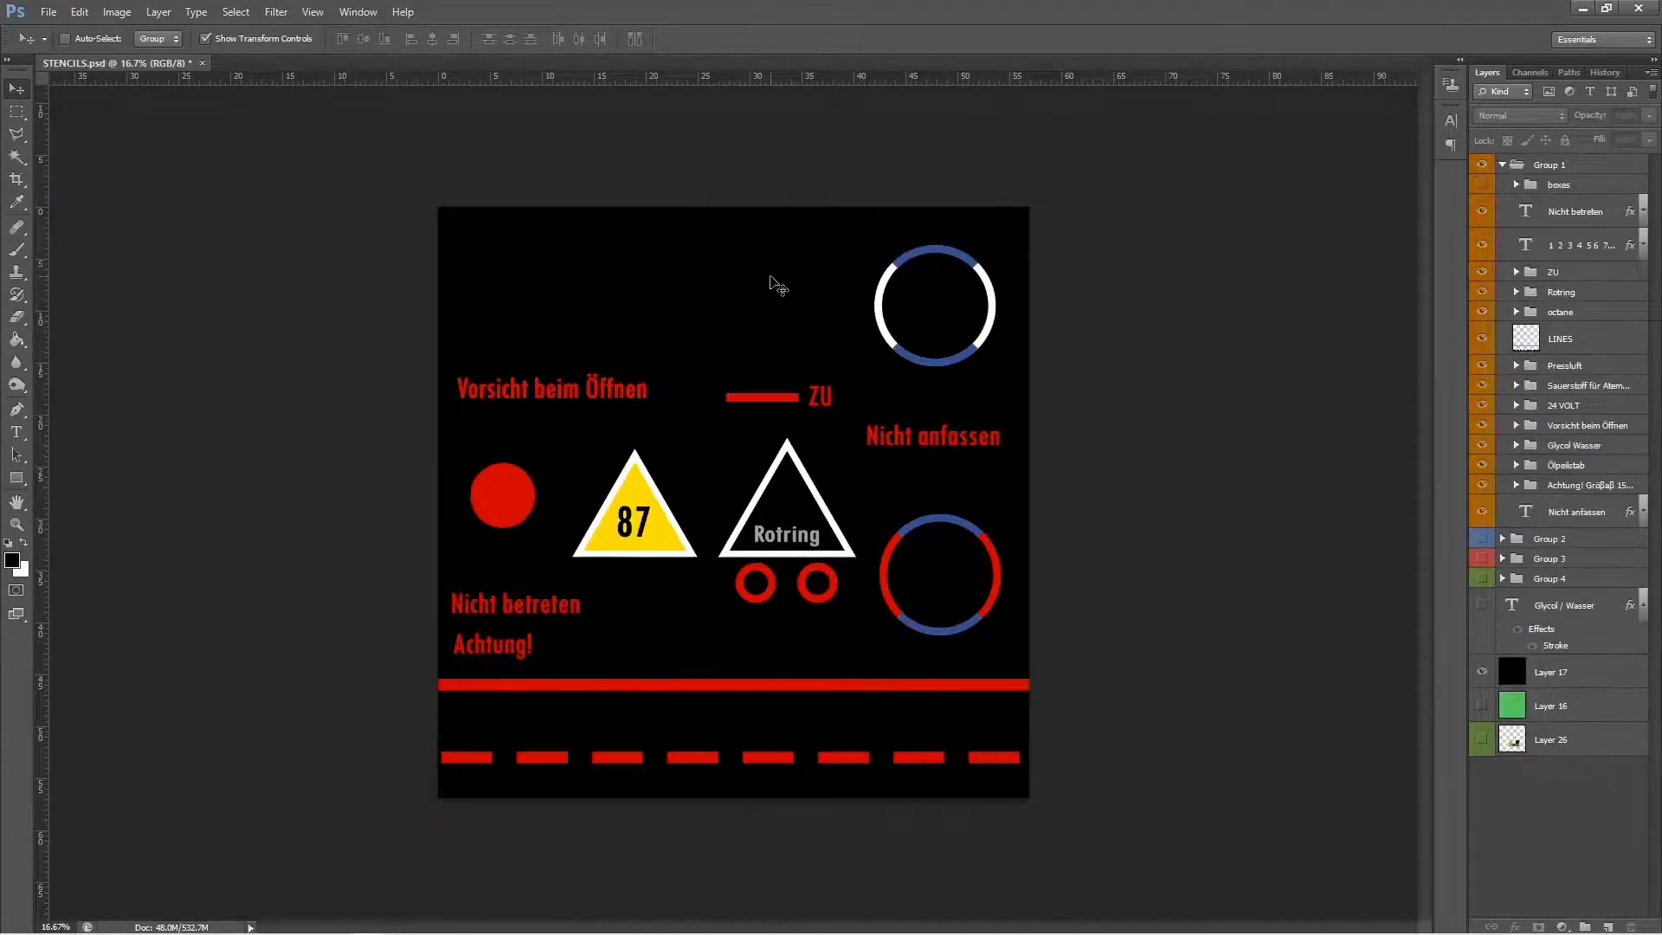
click(1482, 185)
click(1516, 185)
click(1516, 184)
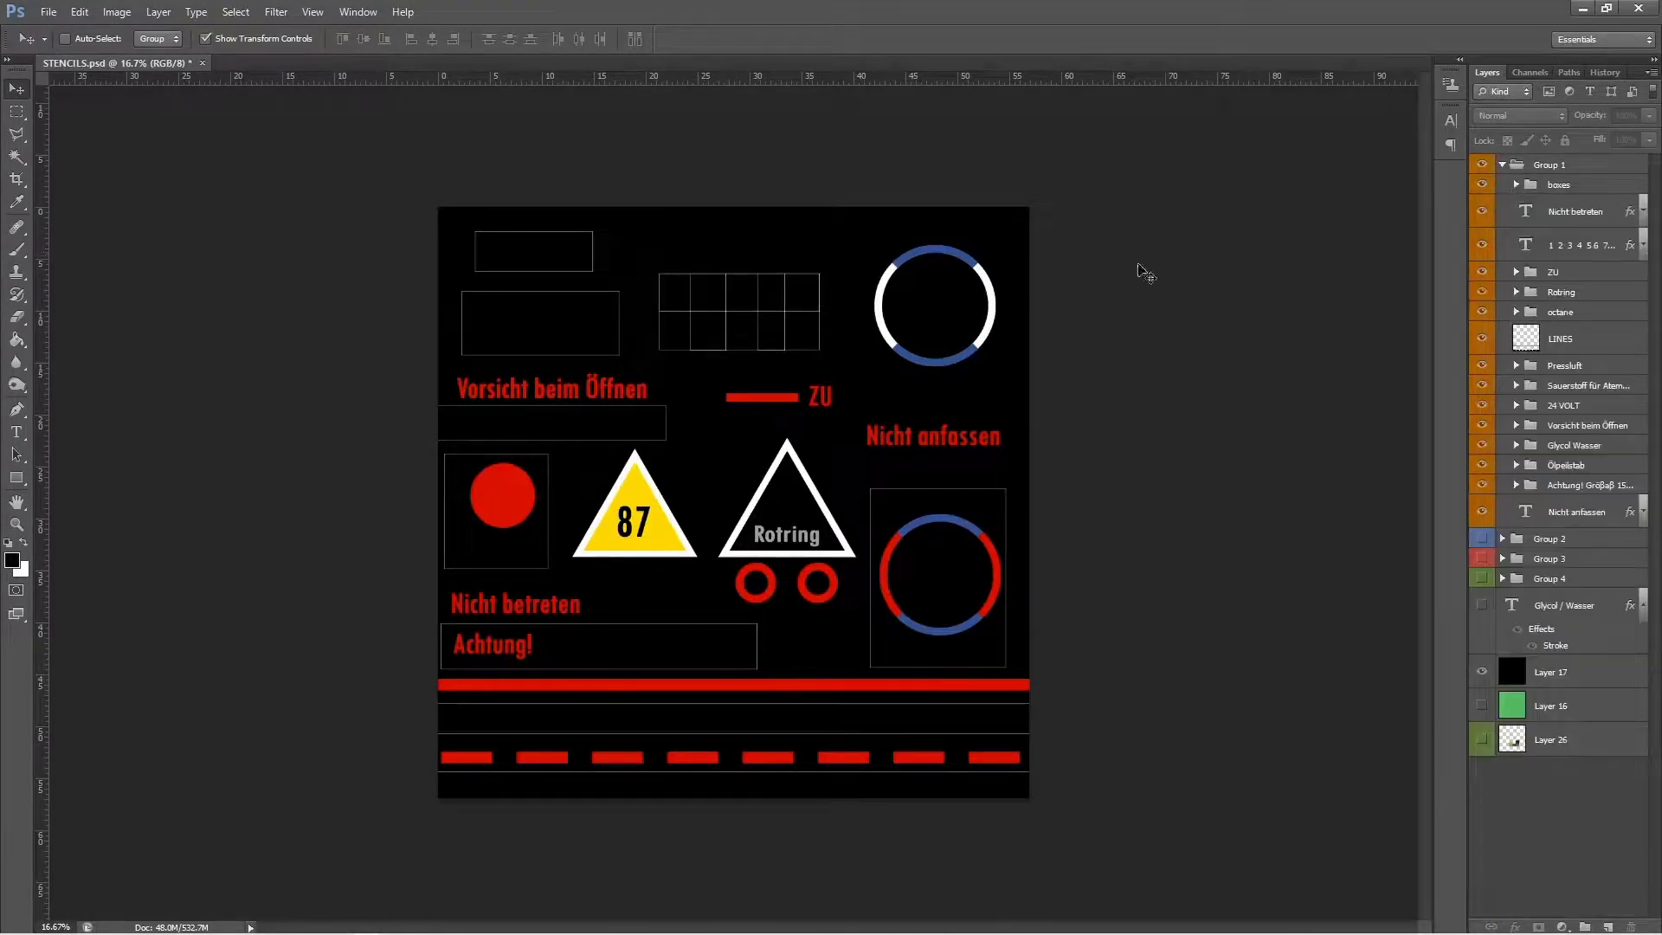
Check the contents of the boxes group, compare the stencils with and without the black background, and collapse Group 1
click(1482, 673)
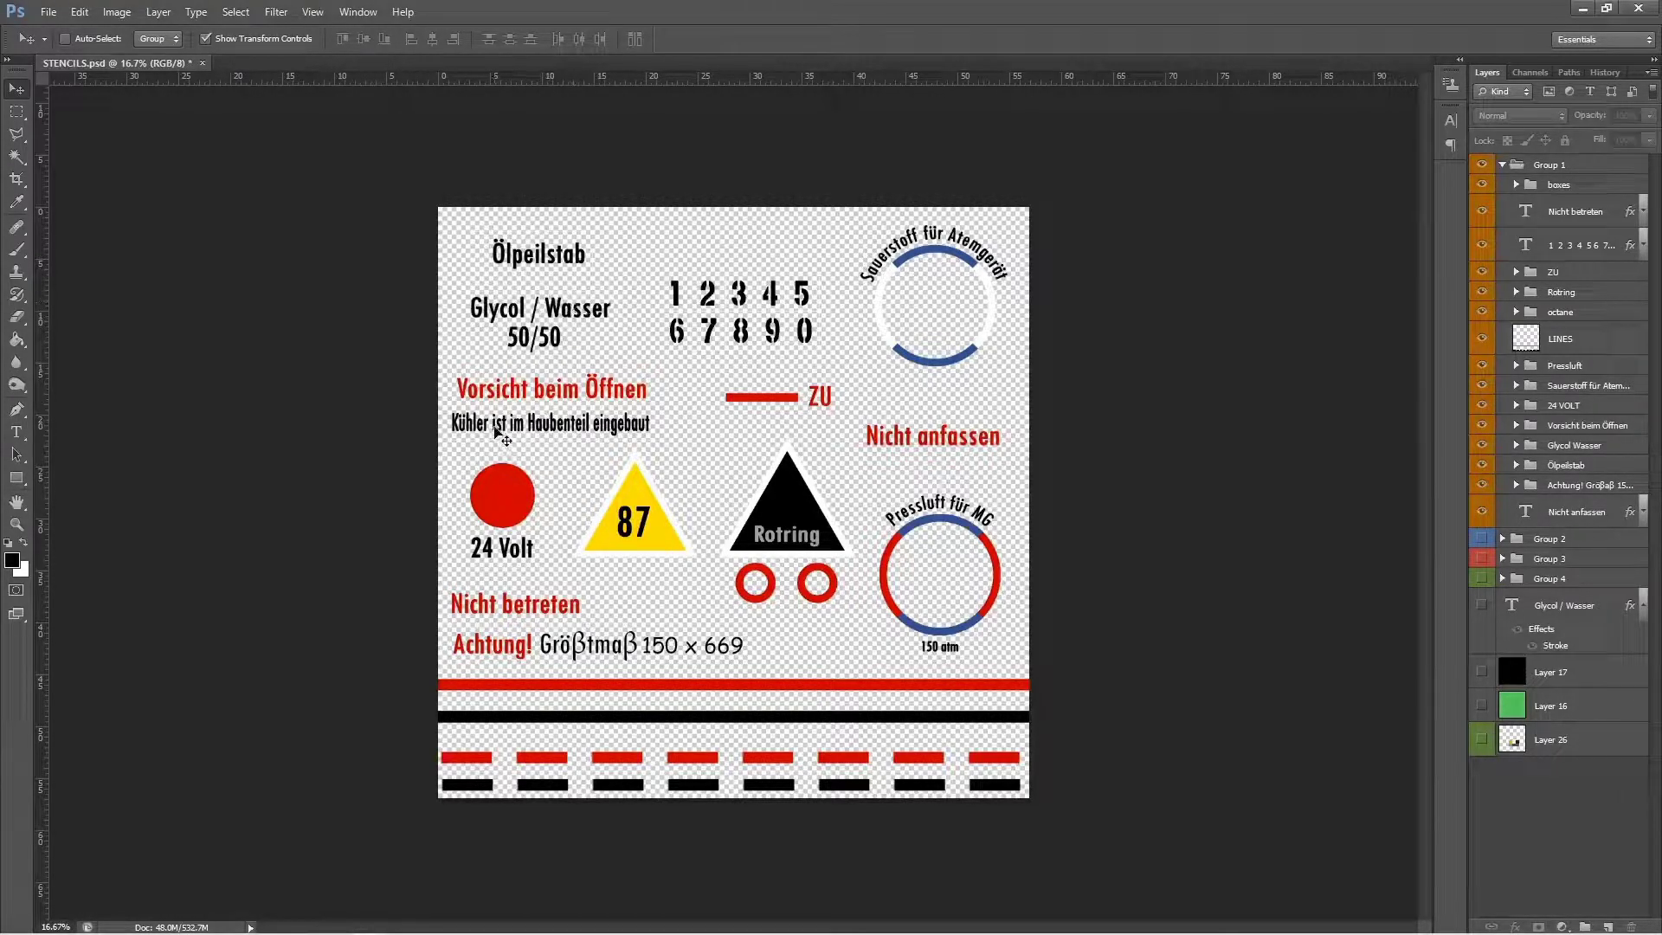
click(1512, 185)
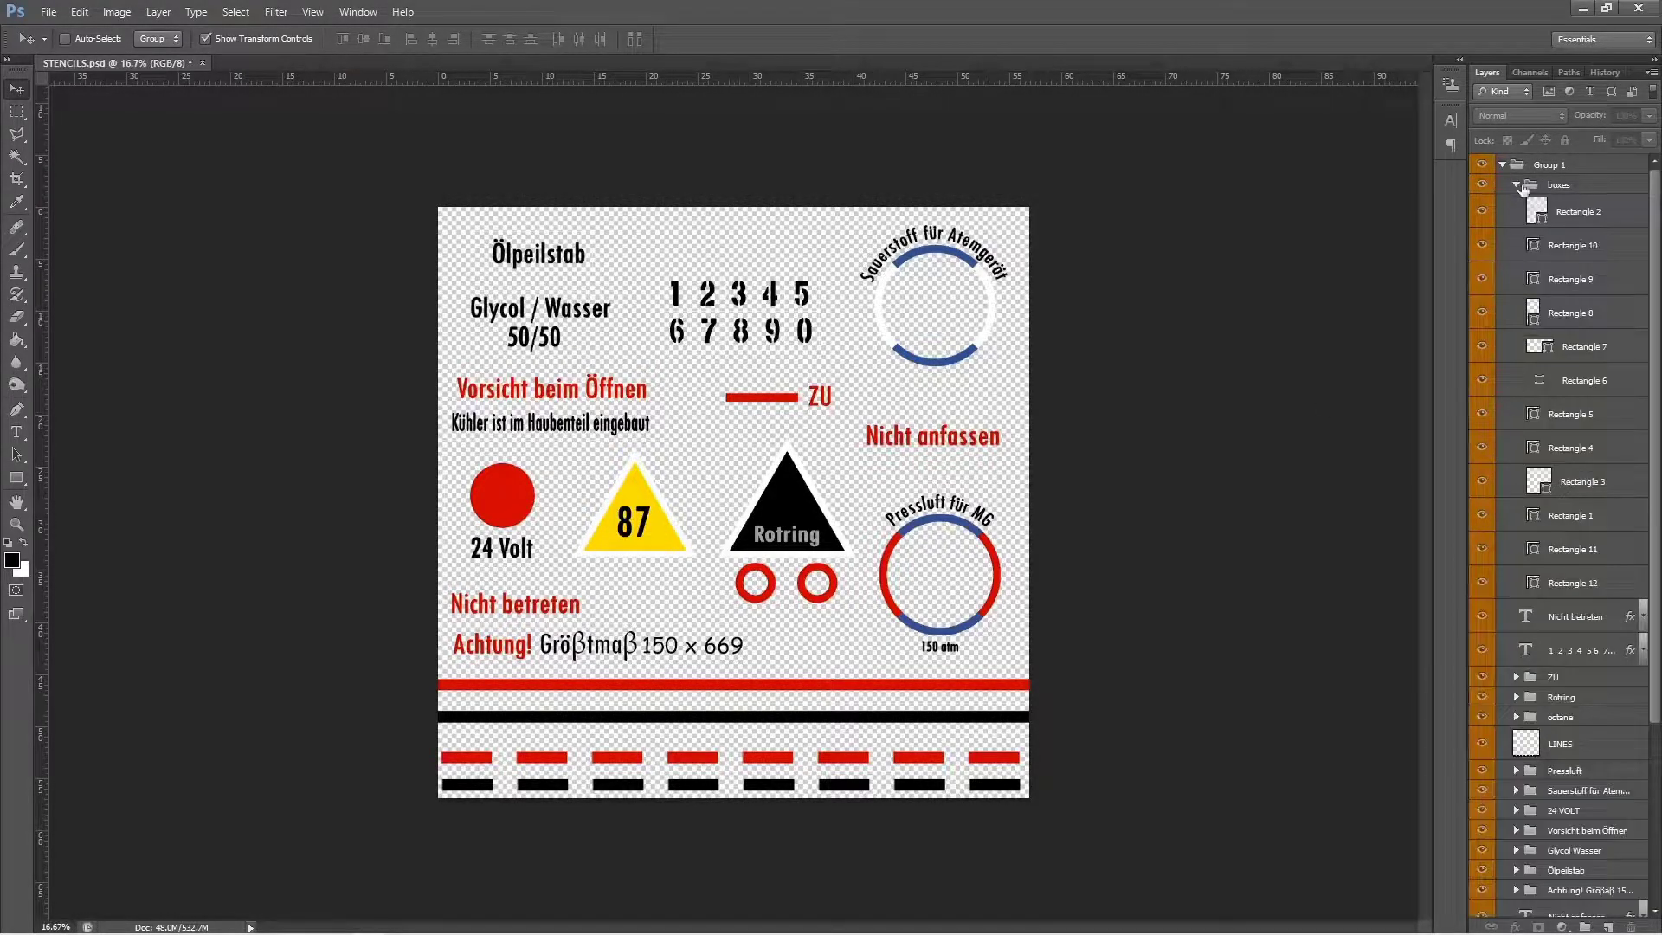
click(1519, 186)
click(1483, 672)
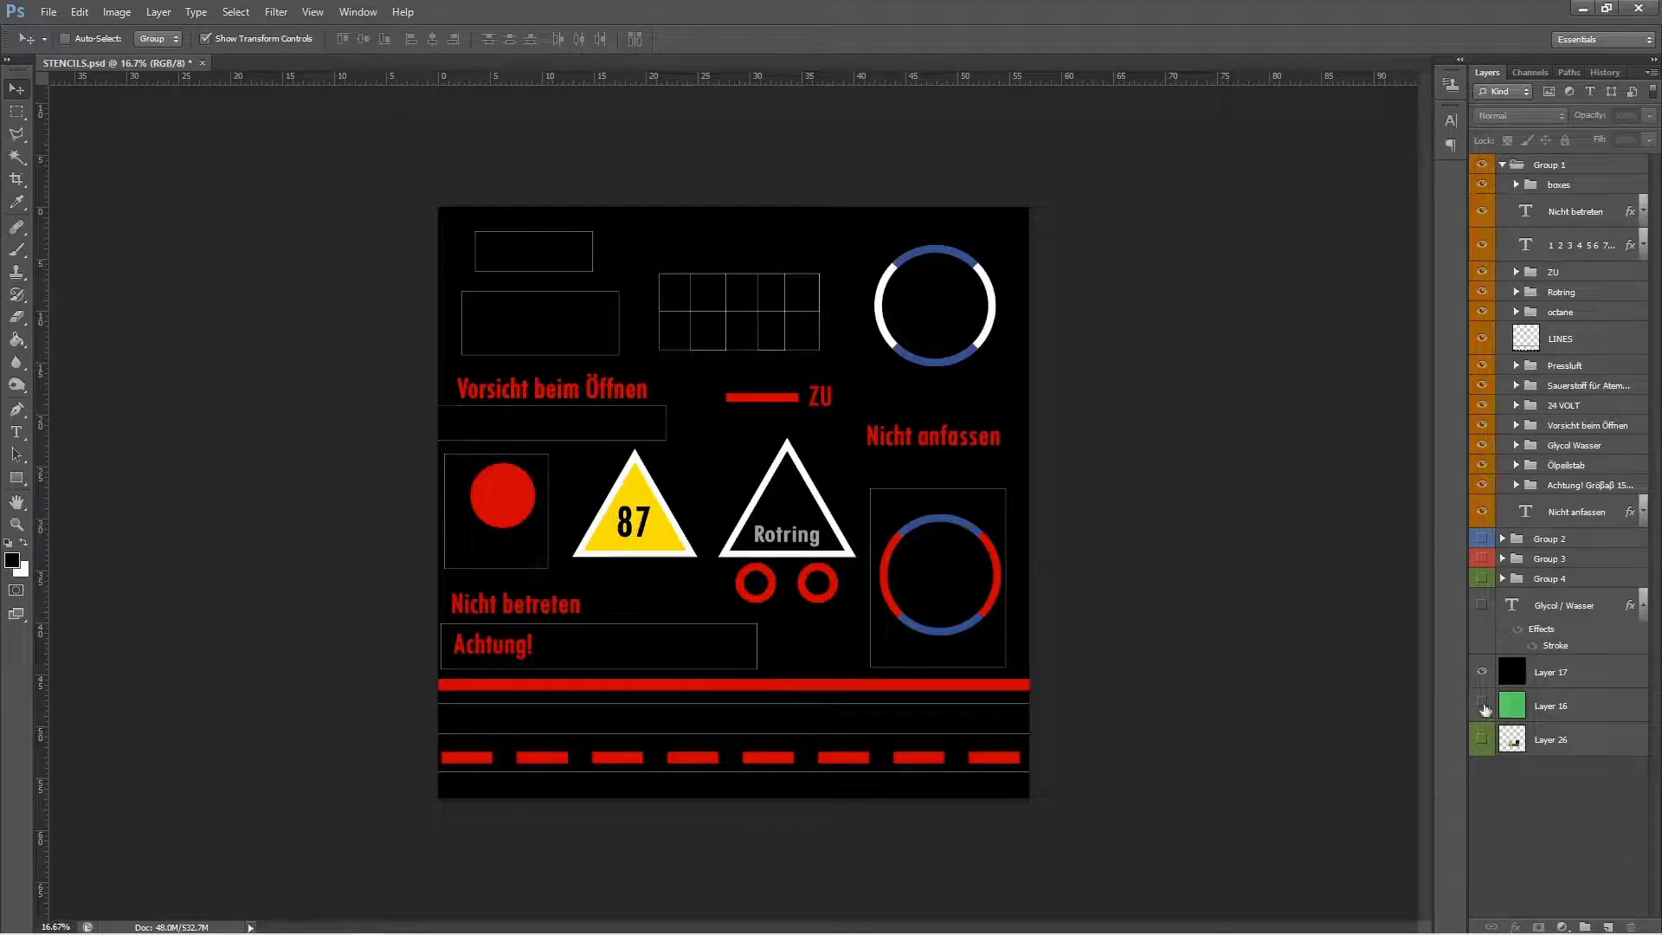
click(1482, 673)
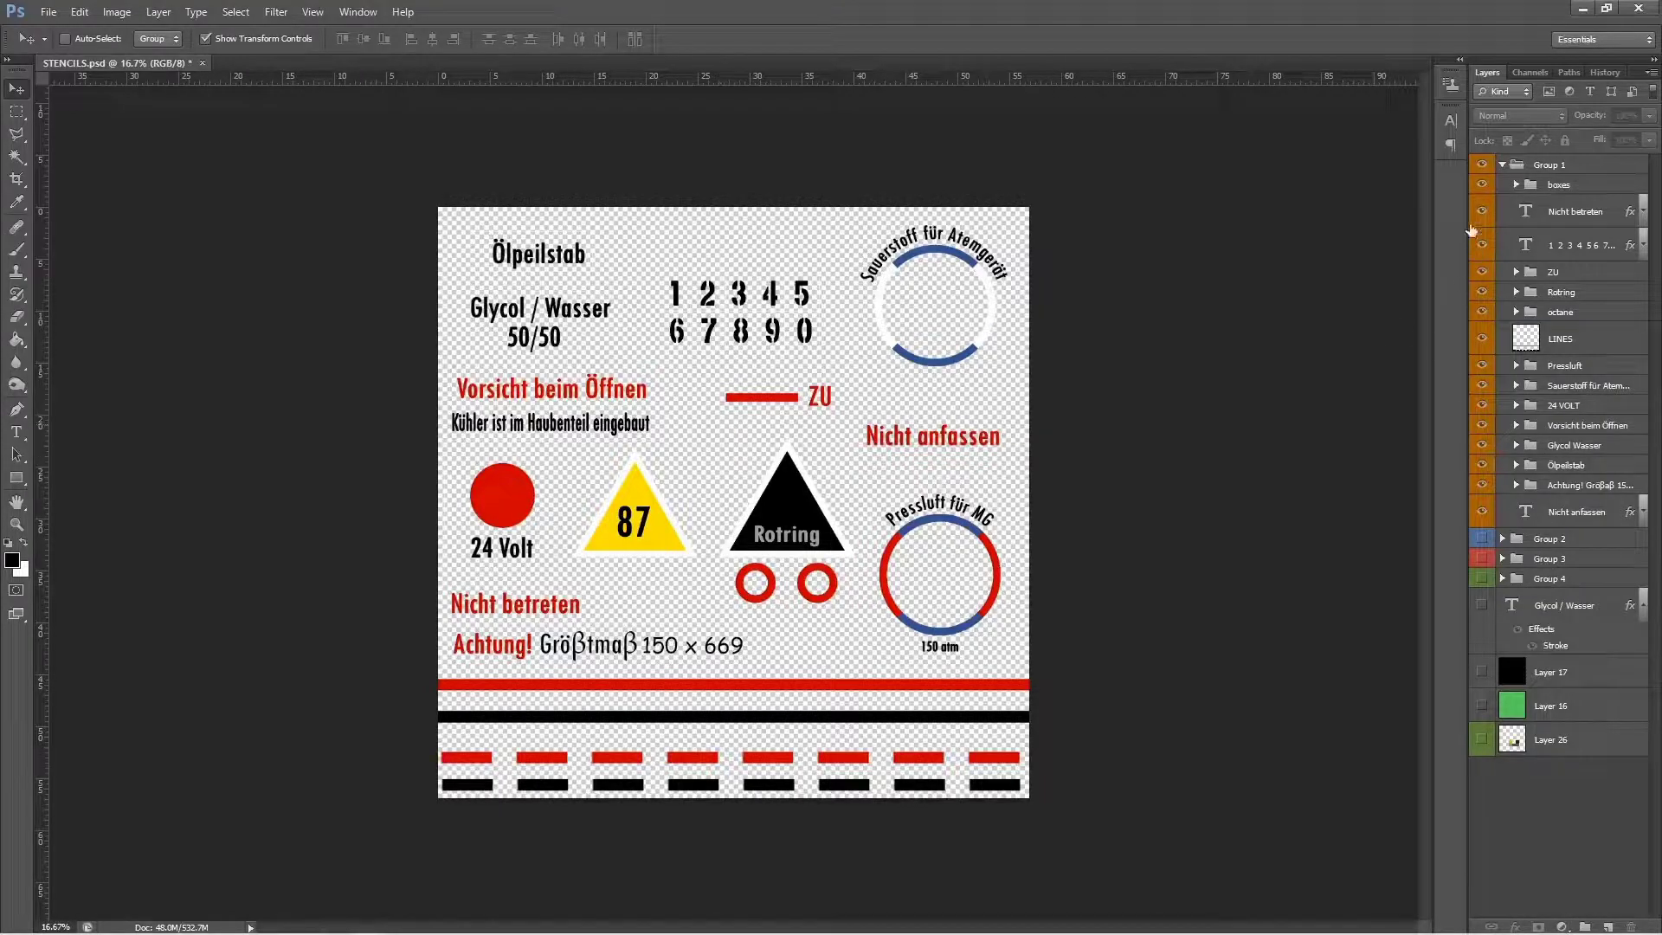
click(1503, 165)
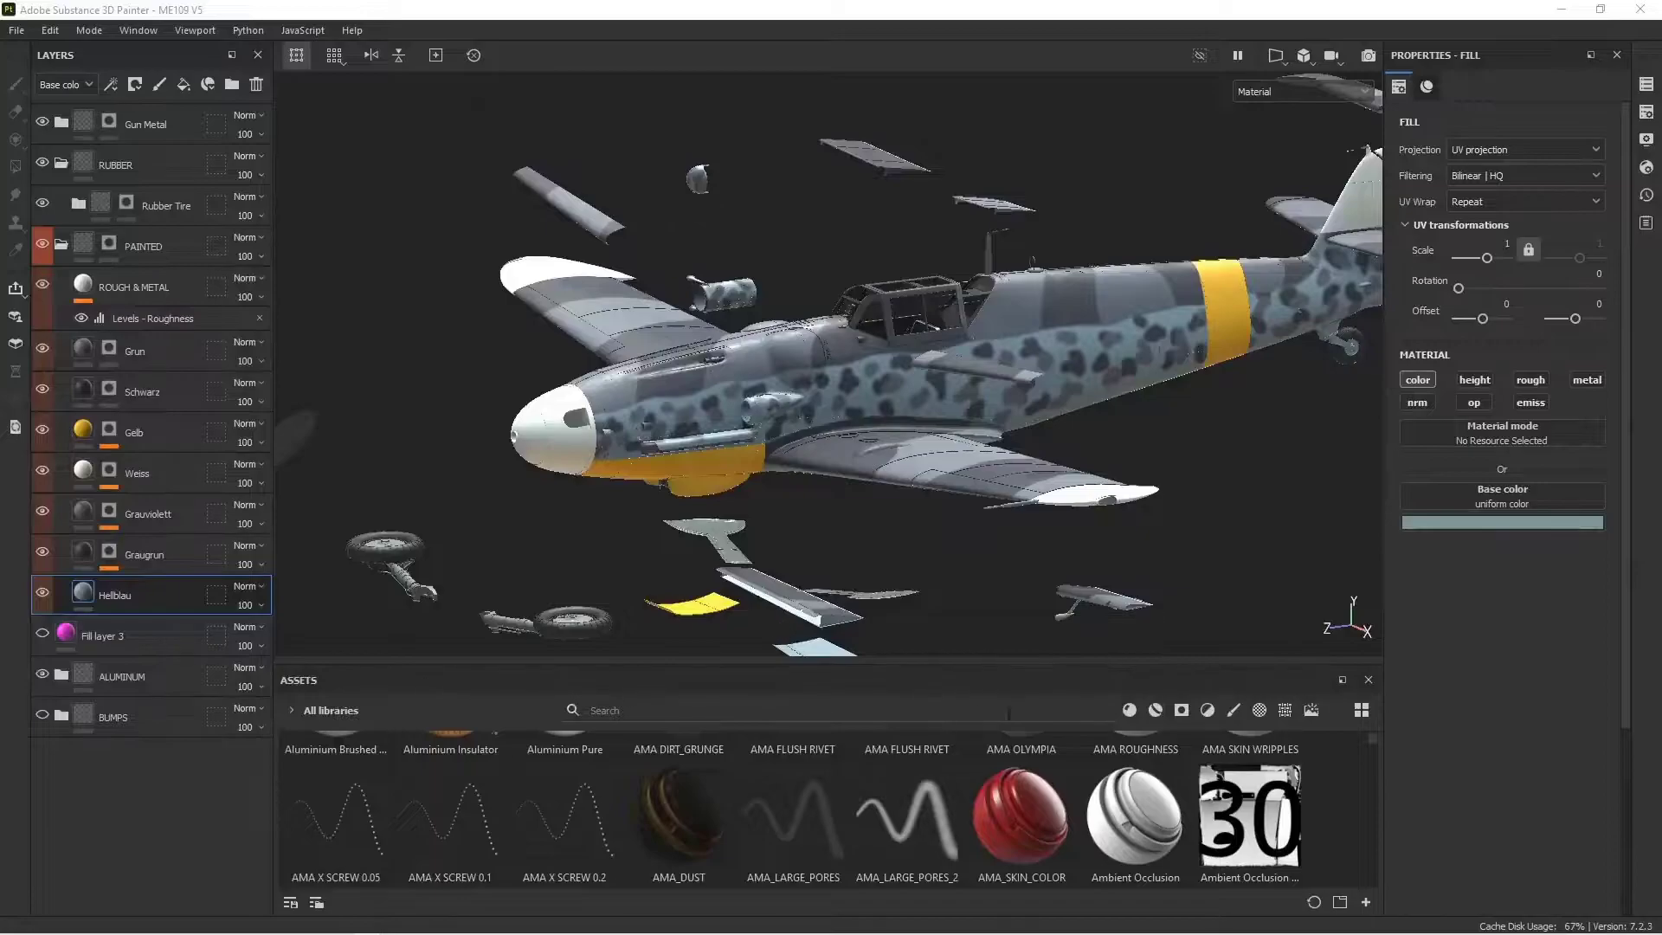
In Substance 3D Painter, start a resource import and add STENCILS 1, 2, 3 and 4 from the COLORS folder
click(1365, 902)
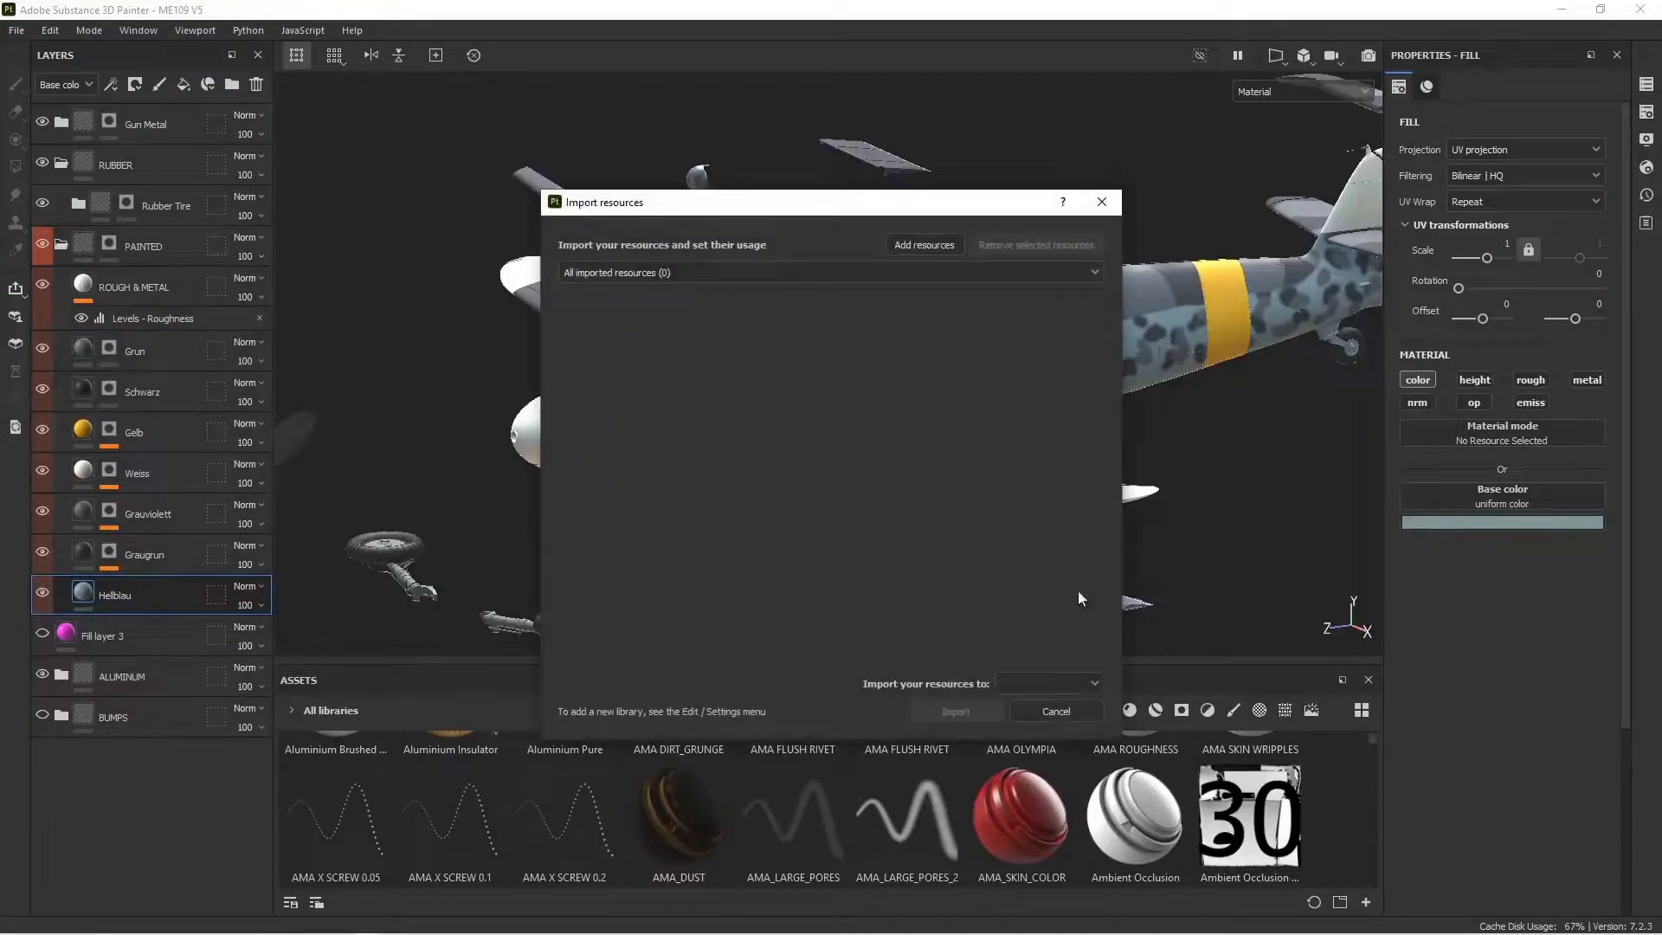
click(923, 245)
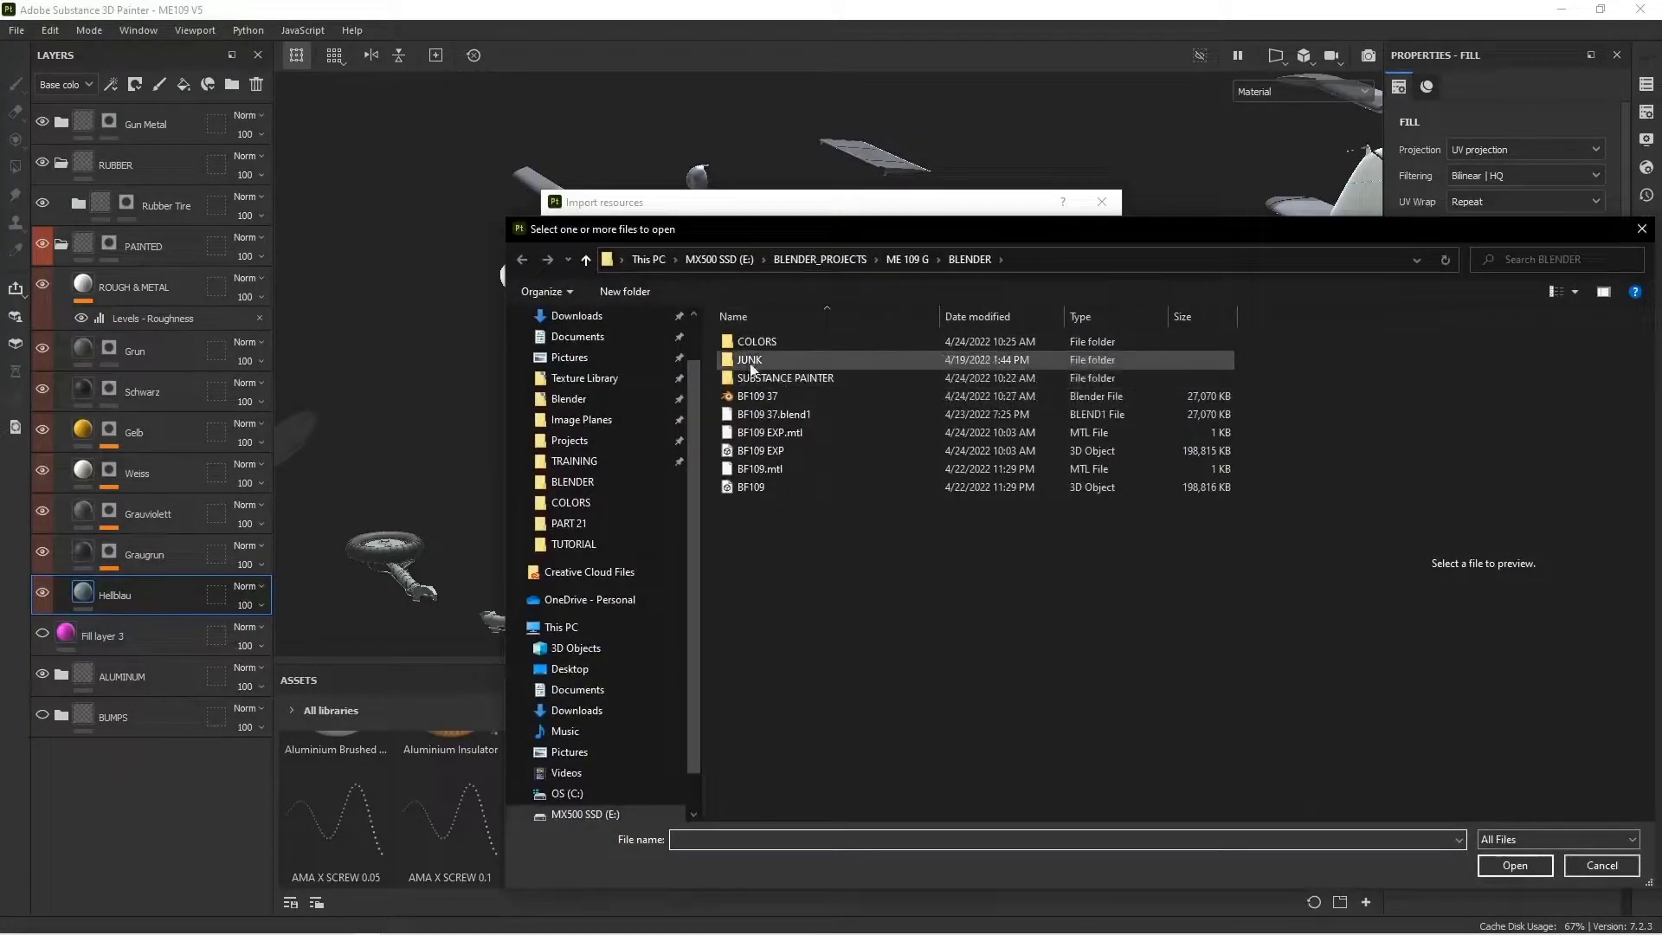
double_click(751, 342)
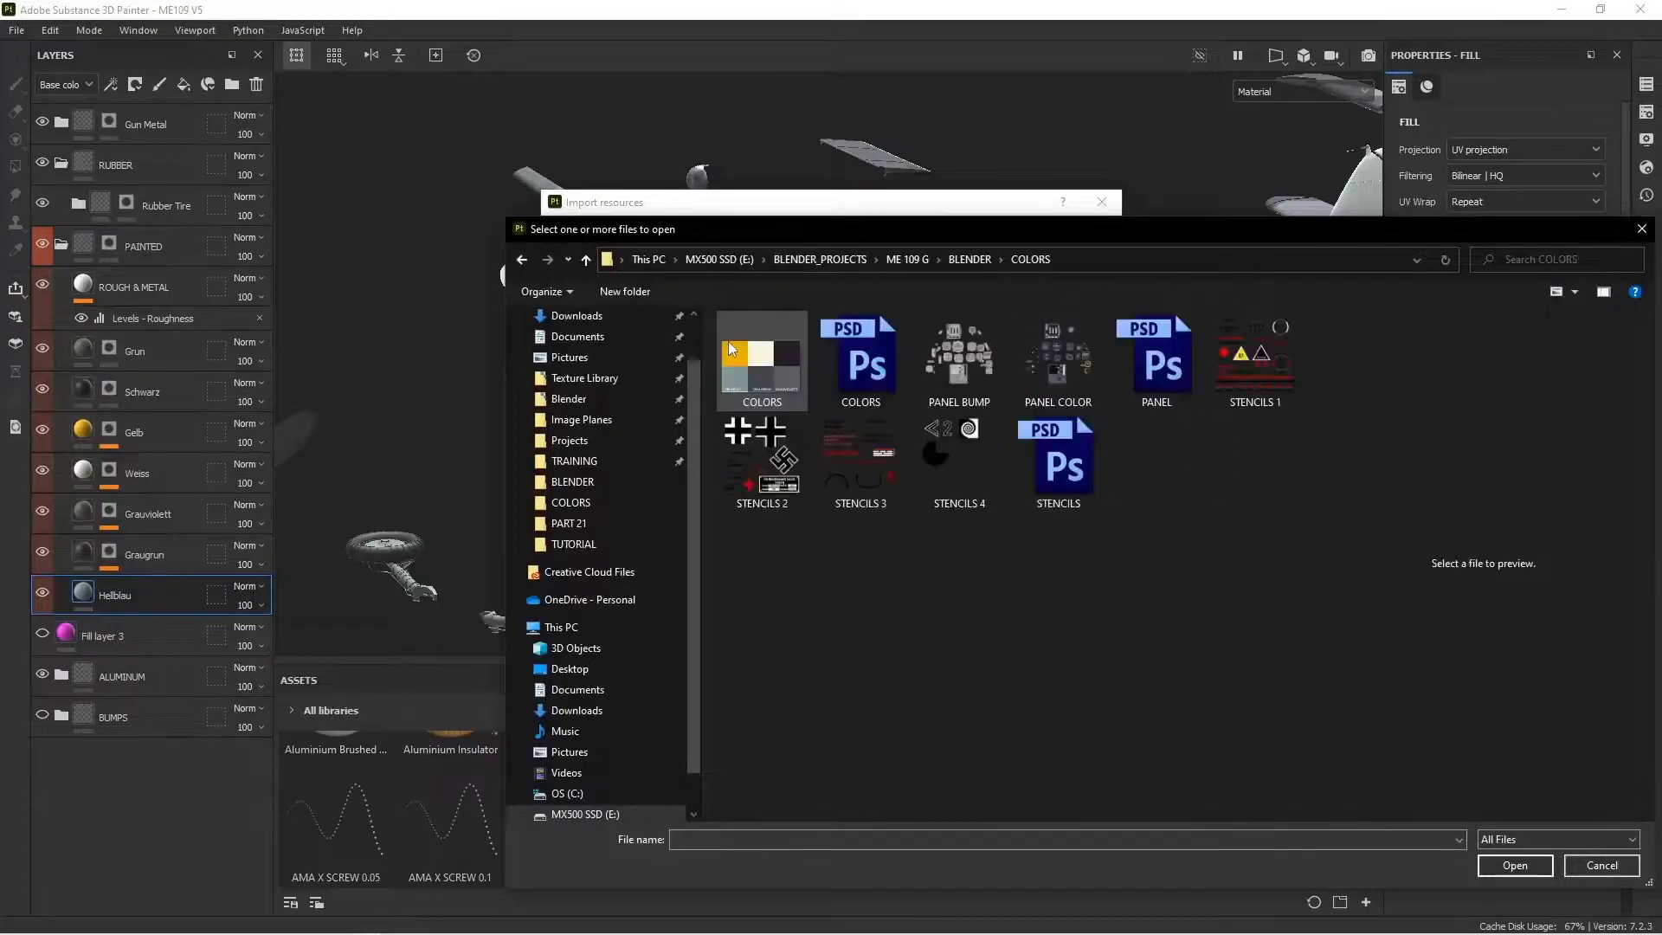
click(1239, 372)
ctrl+click(784, 459)
ctrl+click(862, 459)
ctrl+click(960, 459)
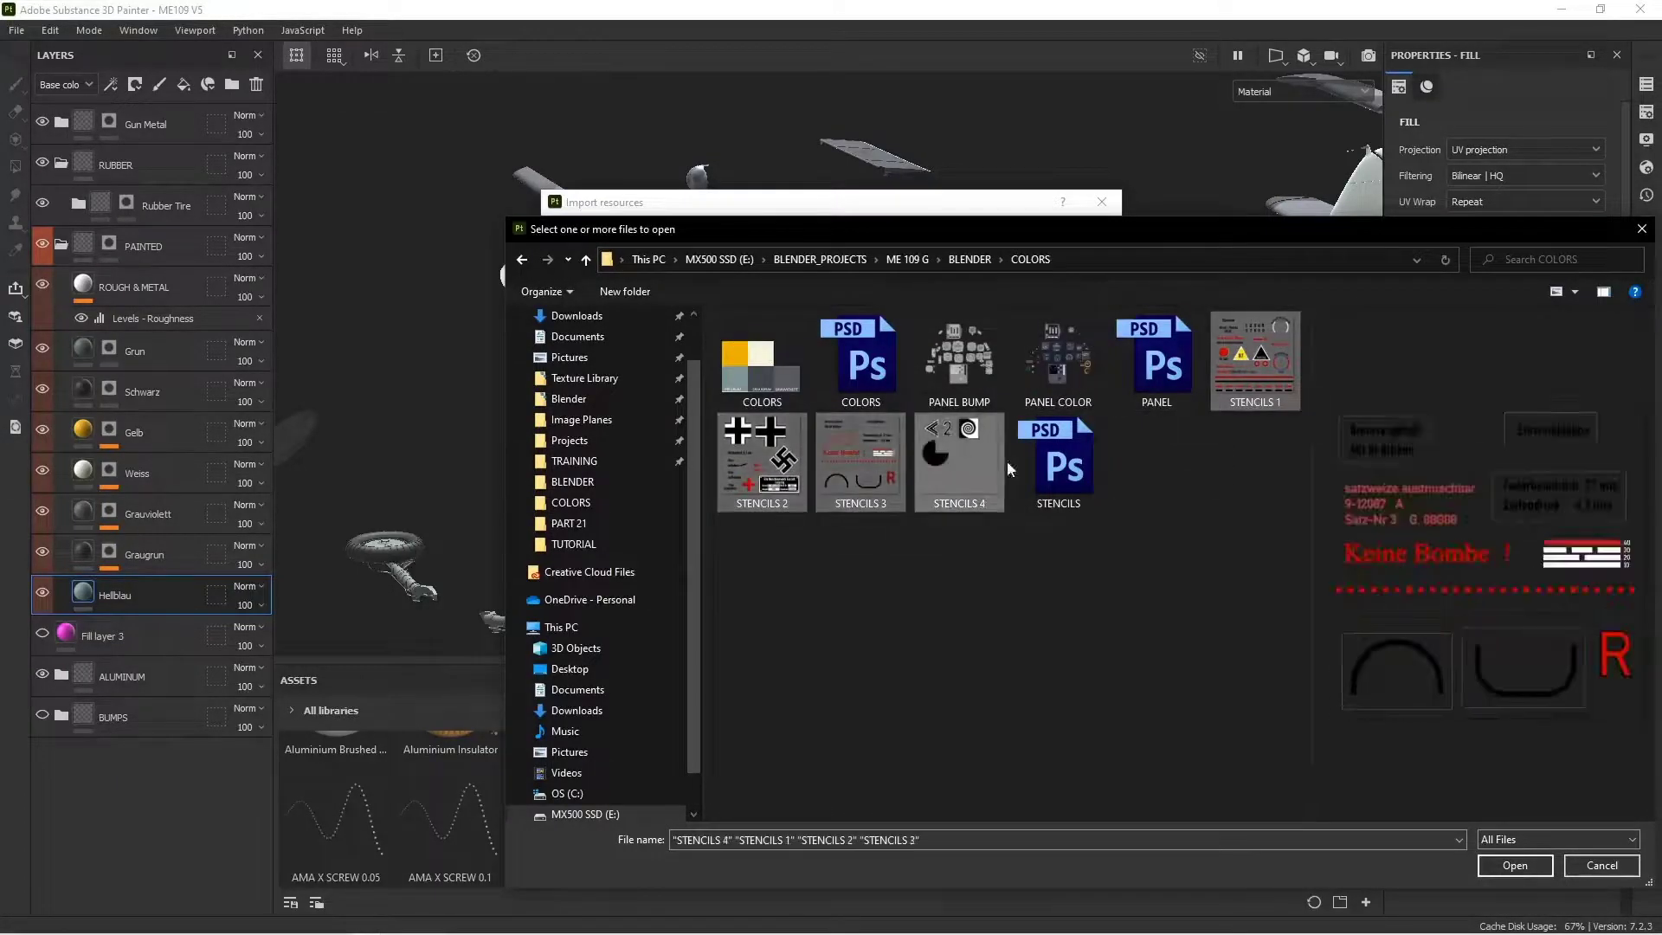
click(1513, 865)
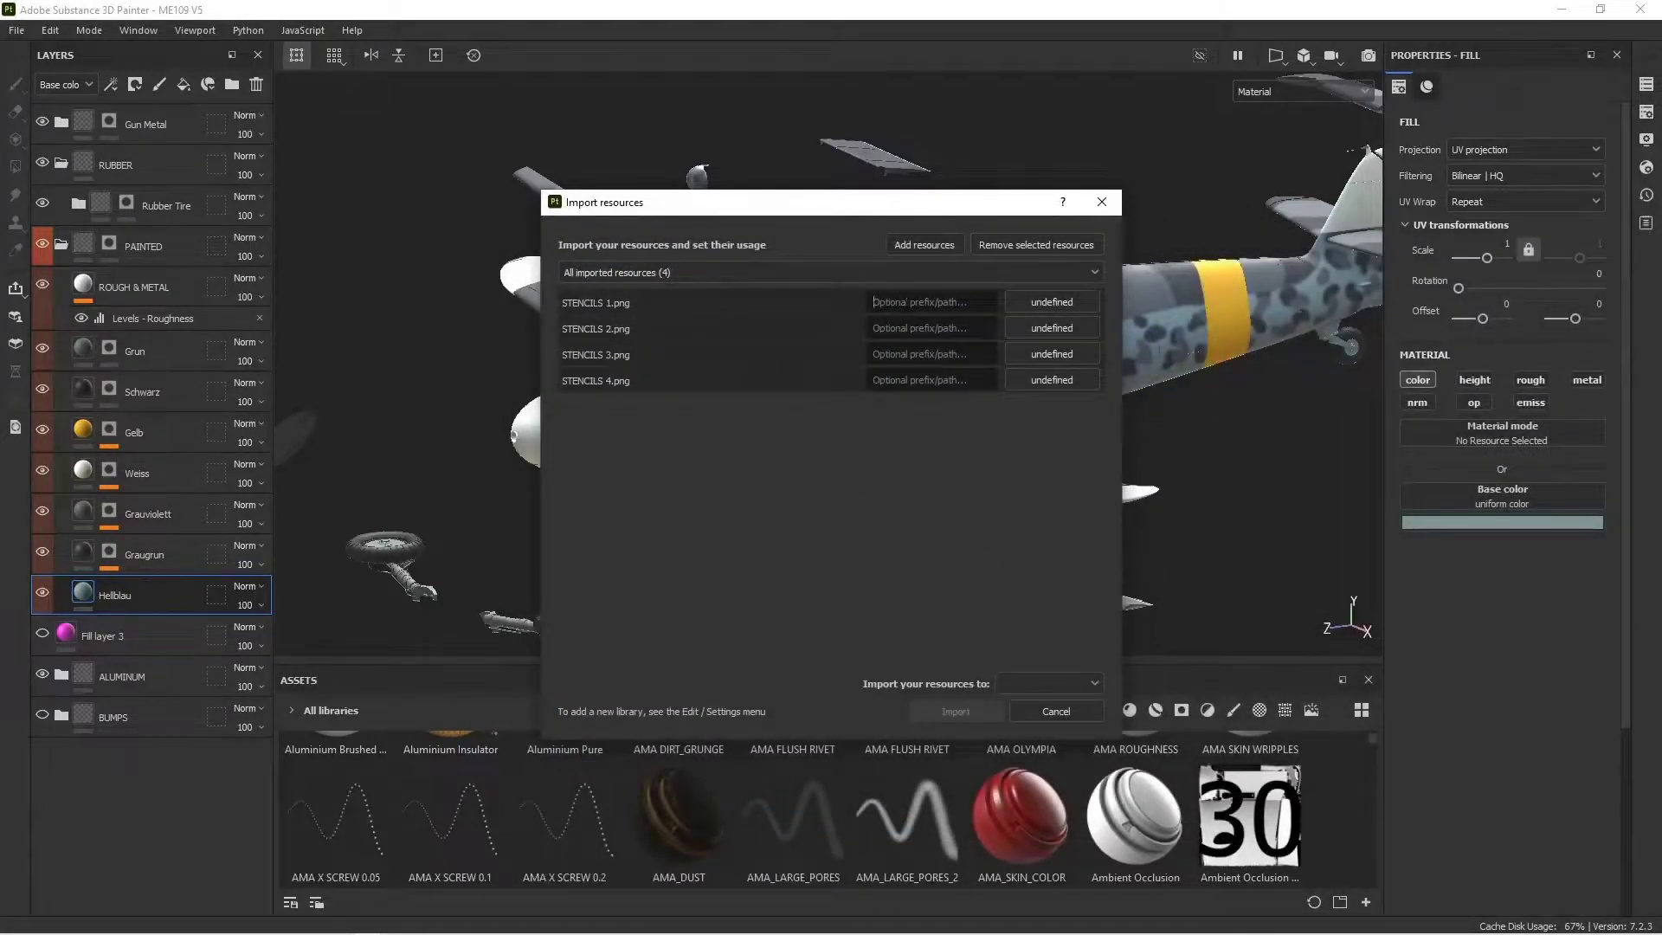
Import the four stencil images as textures into the current session with the prefix "decals"
click(895, 303)
text(decals)
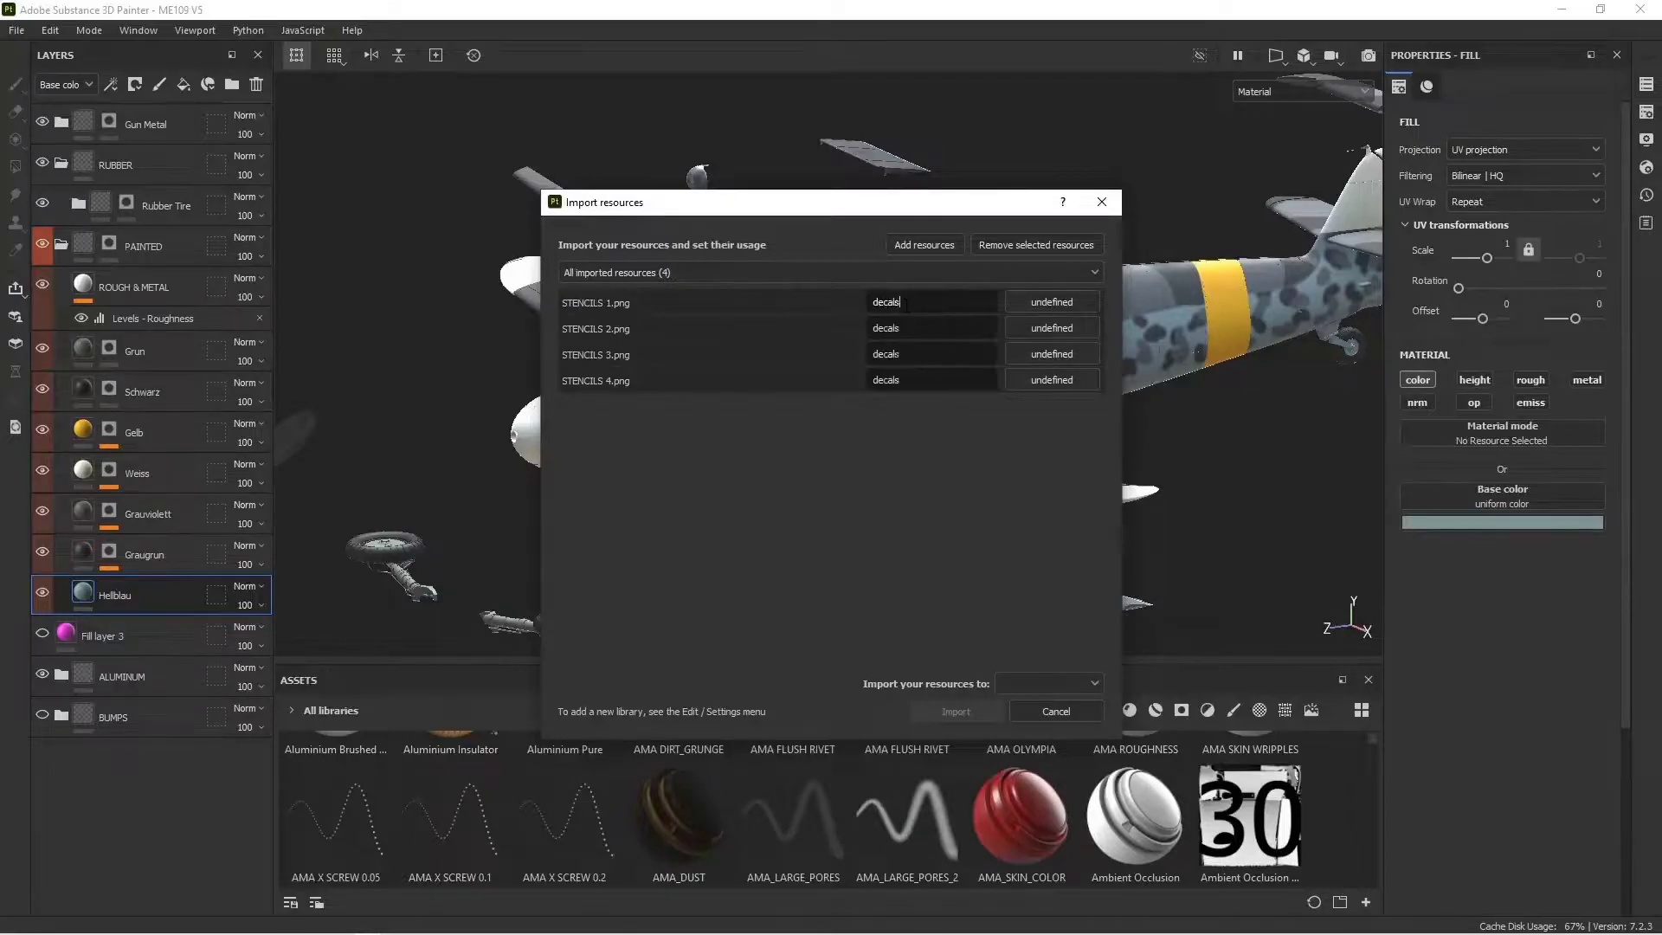
click(1053, 303)
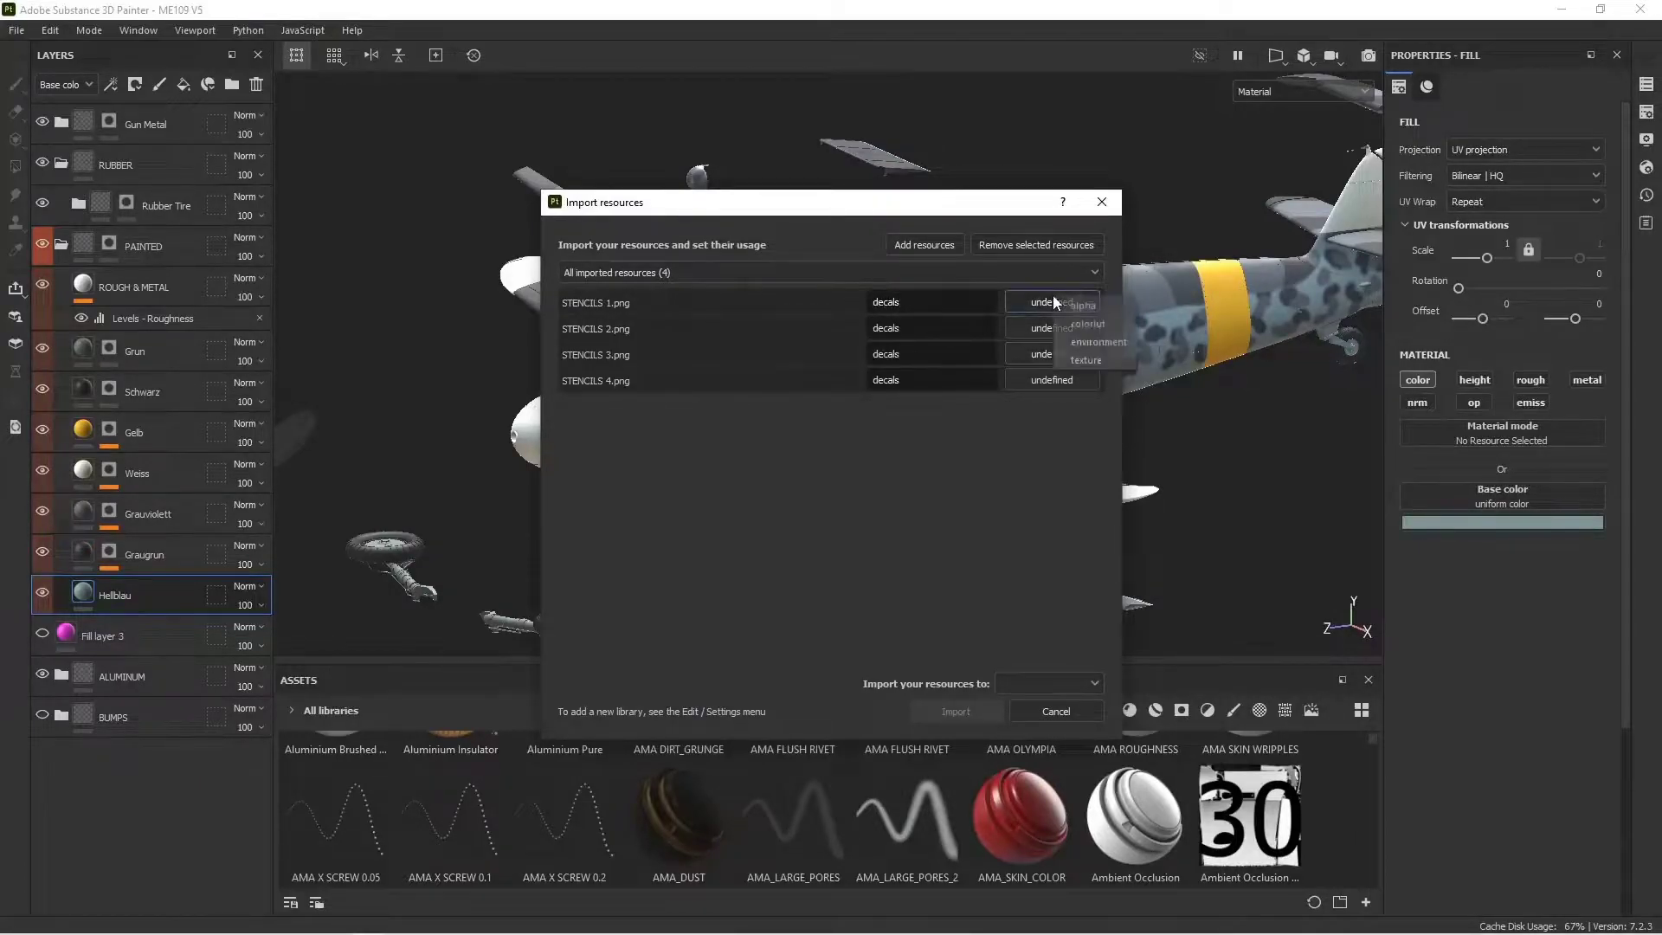
click(1087, 360)
click(1049, 683)
click(1038, 708)
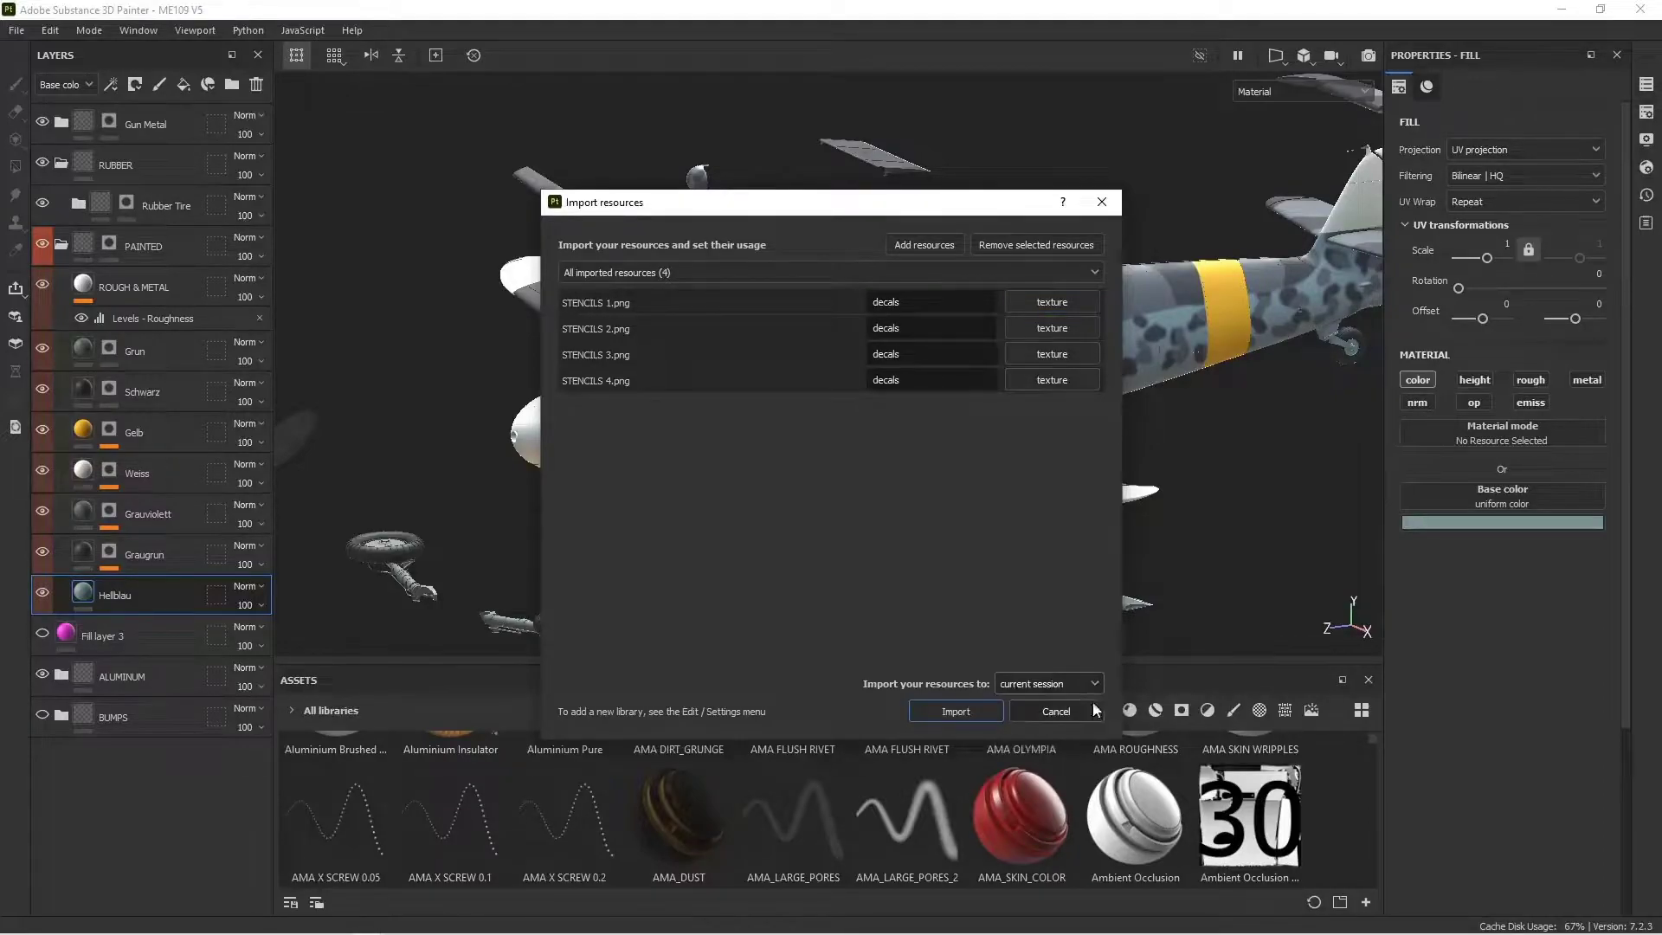
click(983, 705)
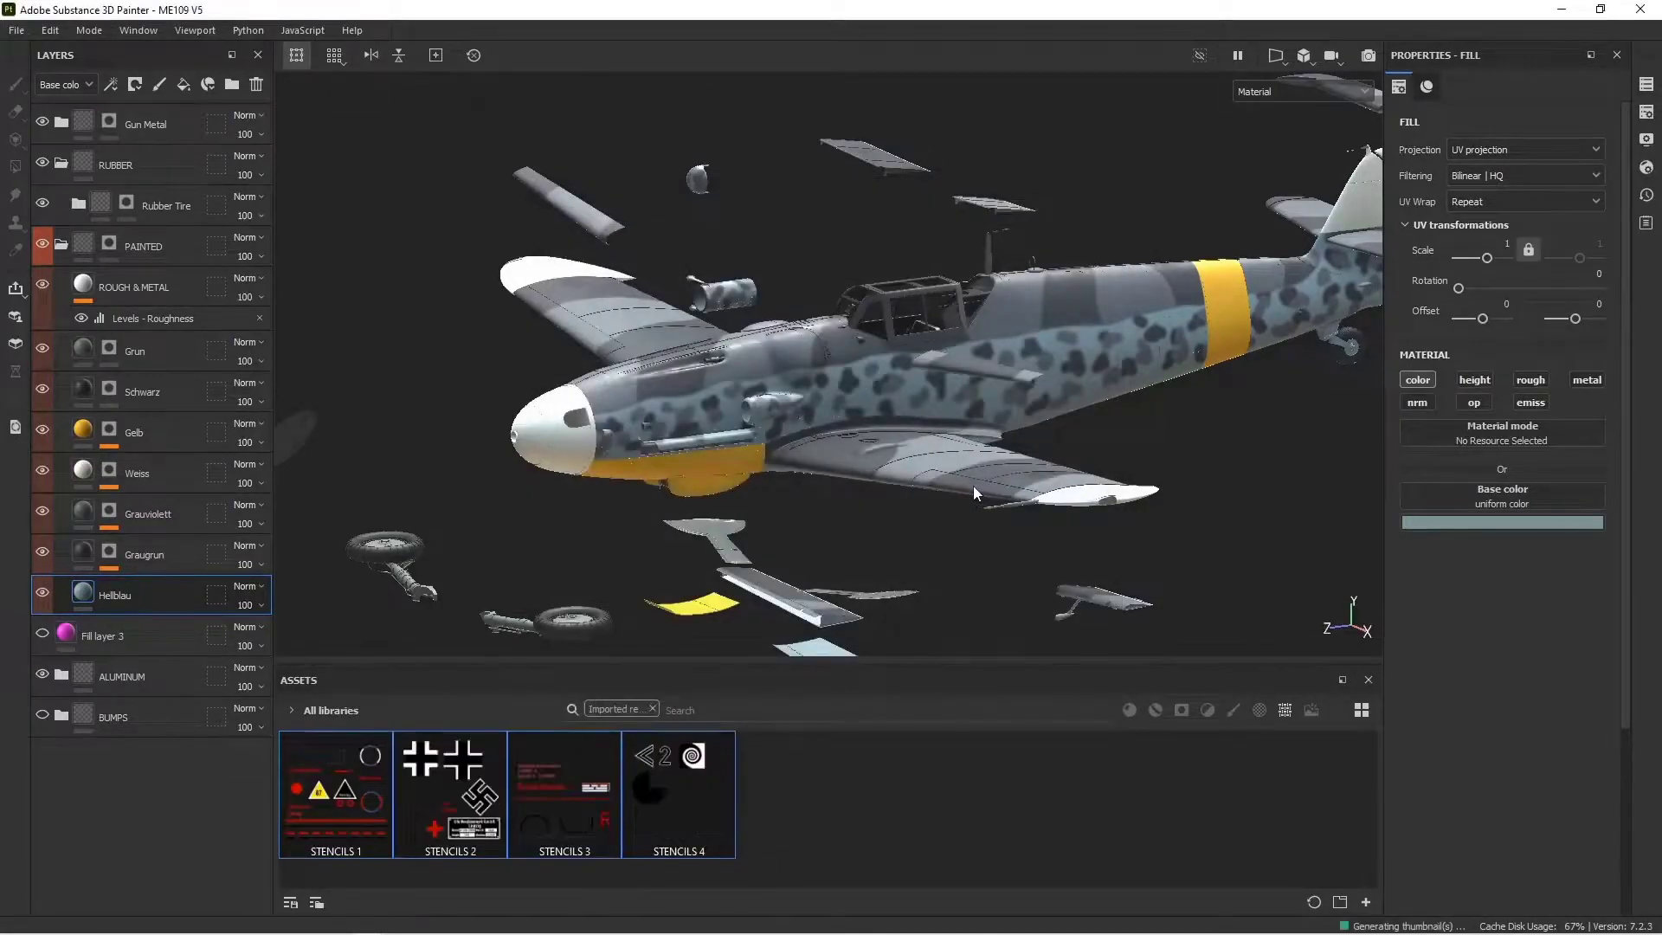
Create a folder named DECALS directly above the Grun layer in the PAINTED group
alt+shift+drag(956, 474, 876, 446)
alt+middle_drag(1124, 421, 751, 396)
scroll(751, 400, up, 5)
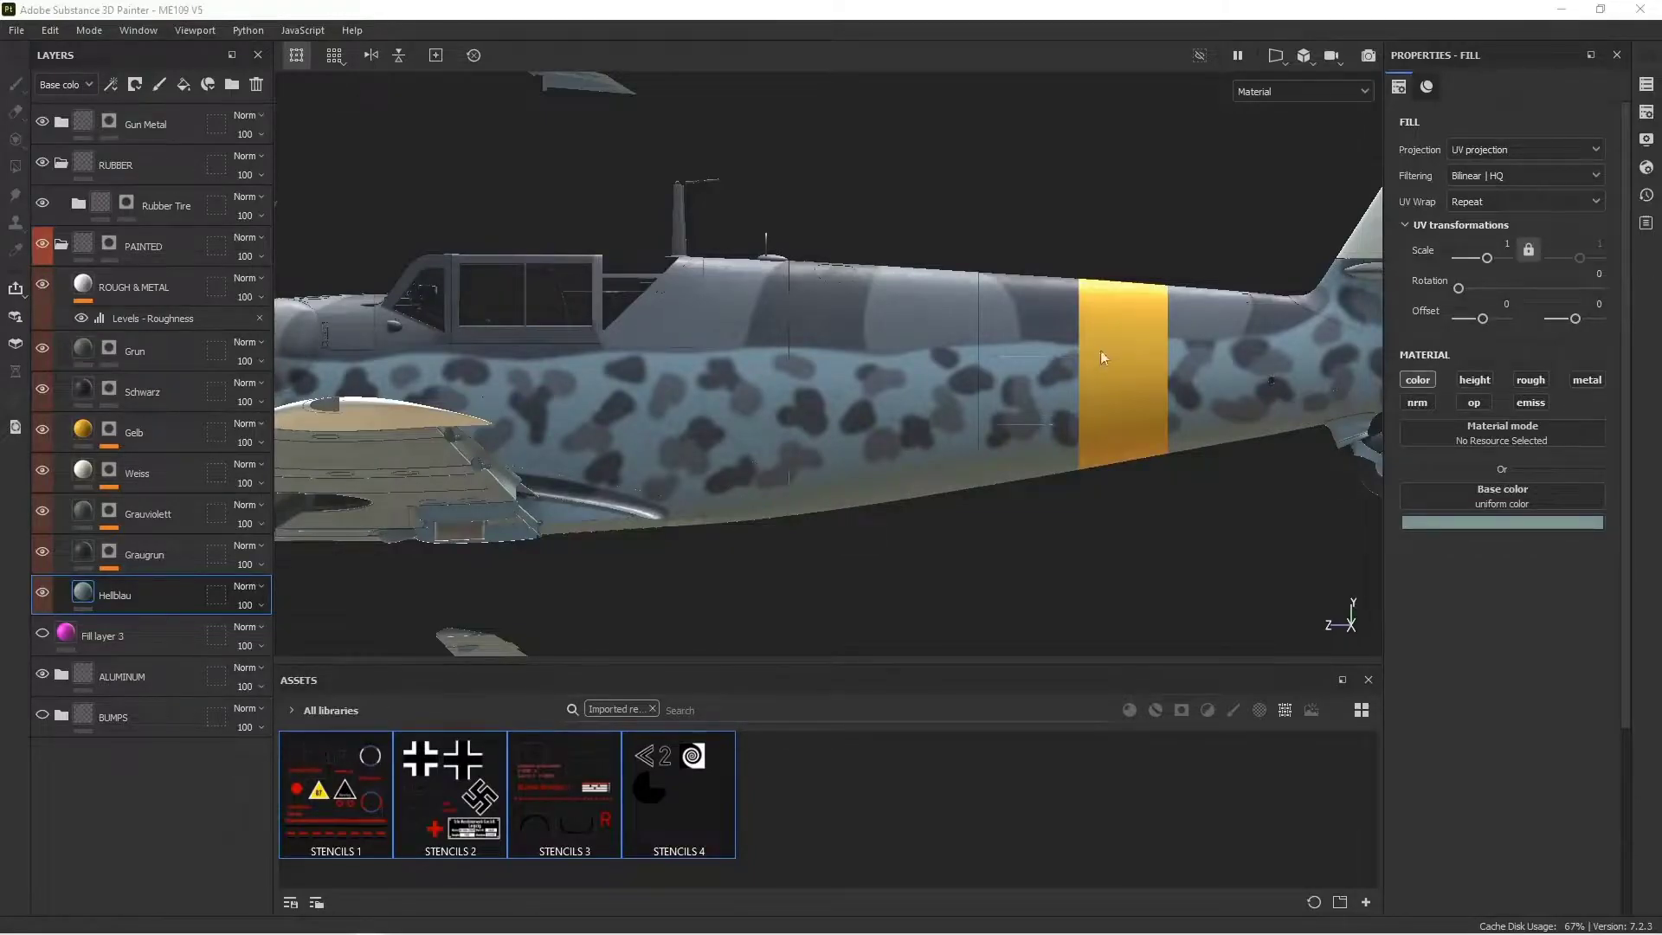
scroll(947, 413, up, 1)
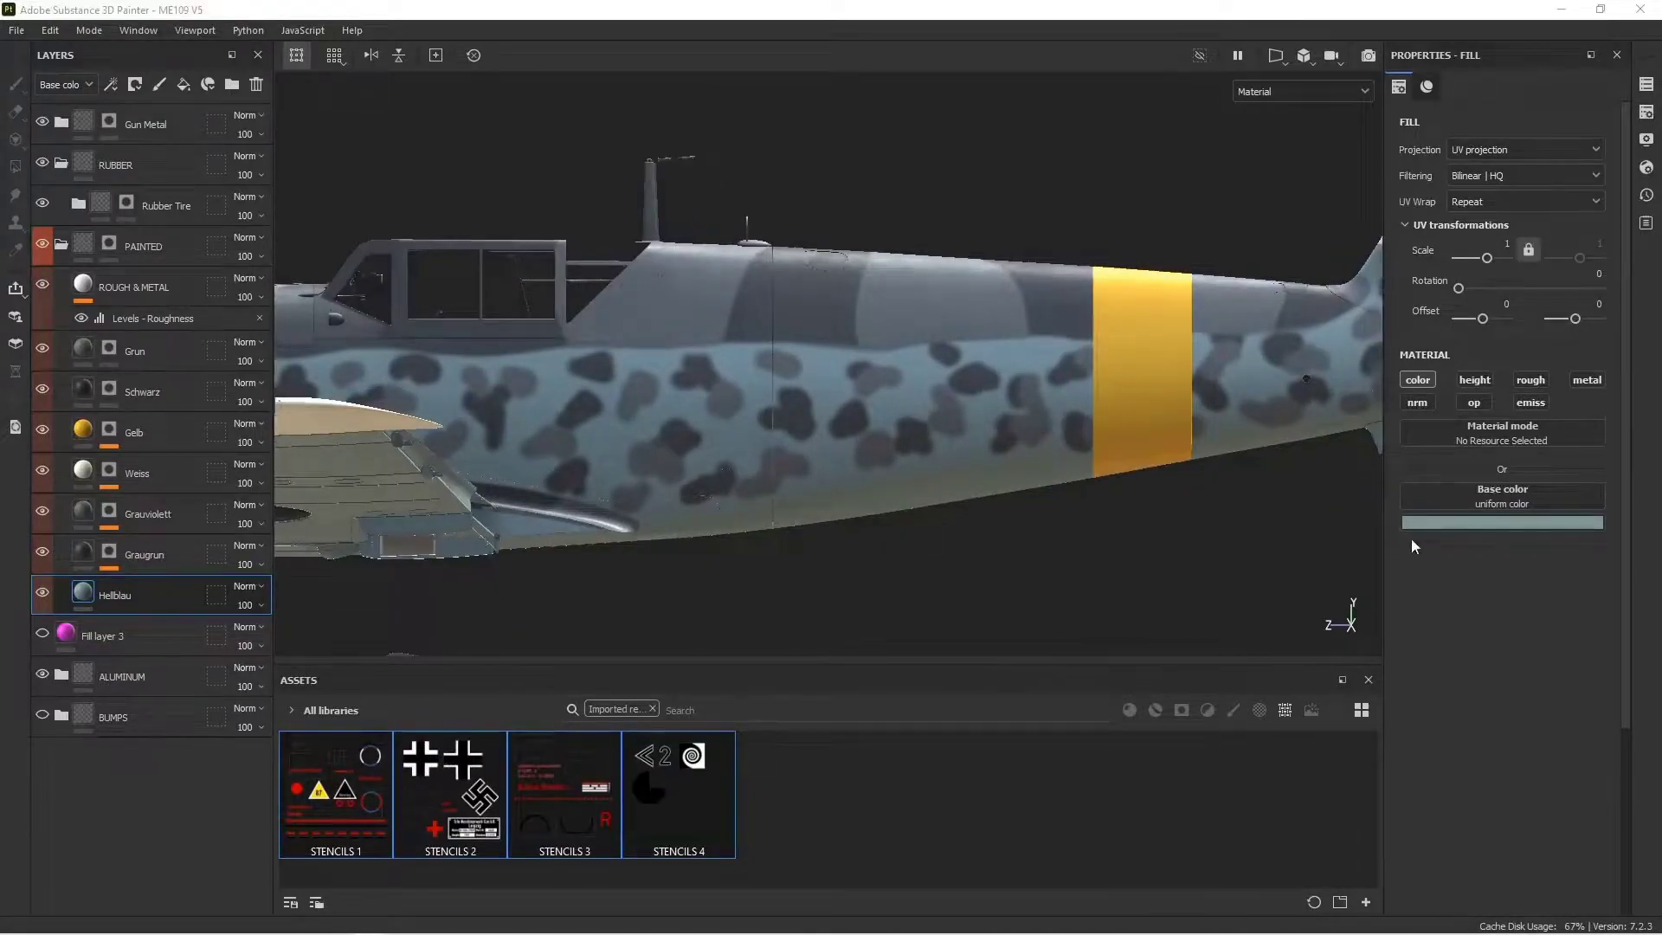
click(130, 350)
click(109, 347)
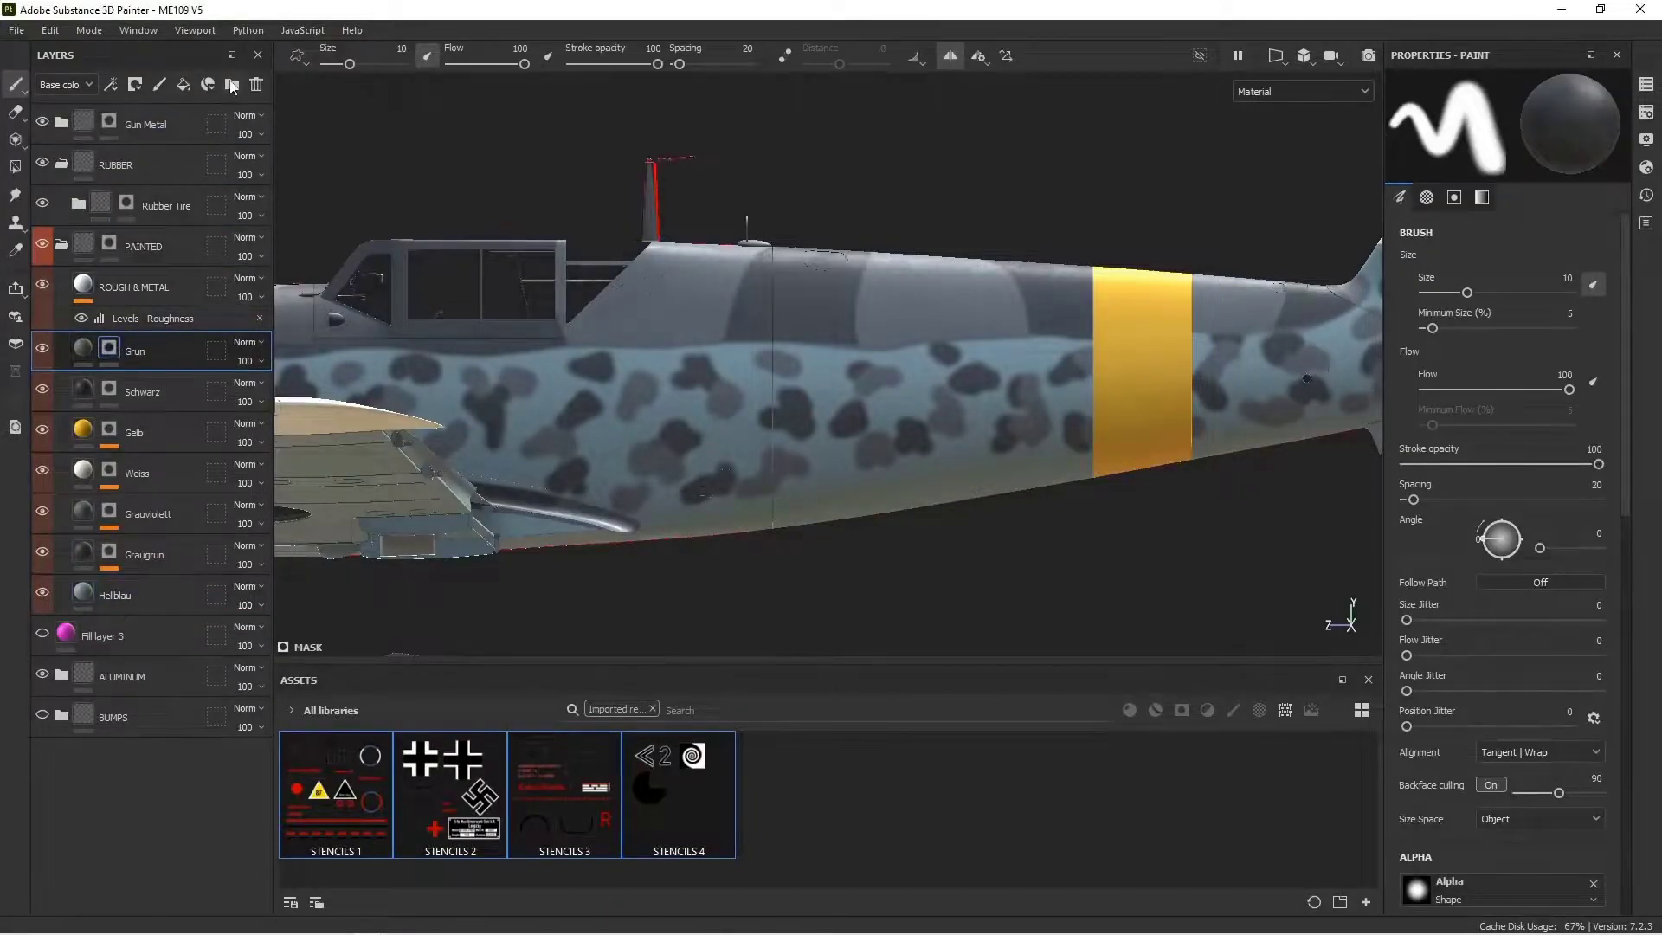
click(232, 84)
double_click(126, 348)
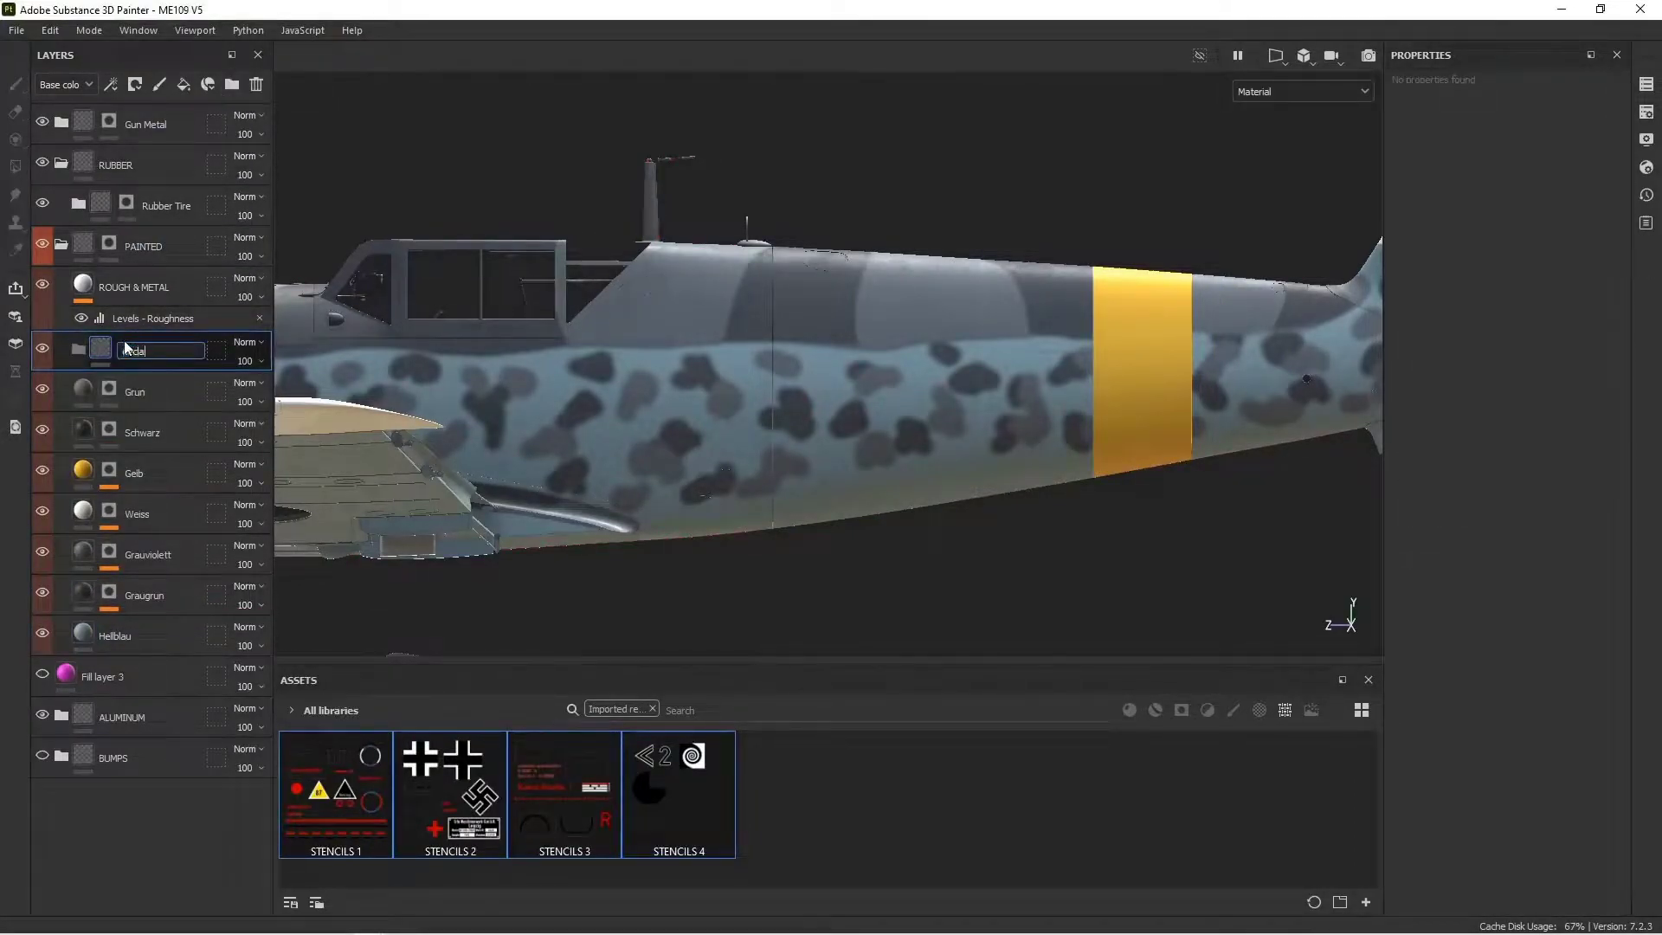
text(DECALS)
key(Return)
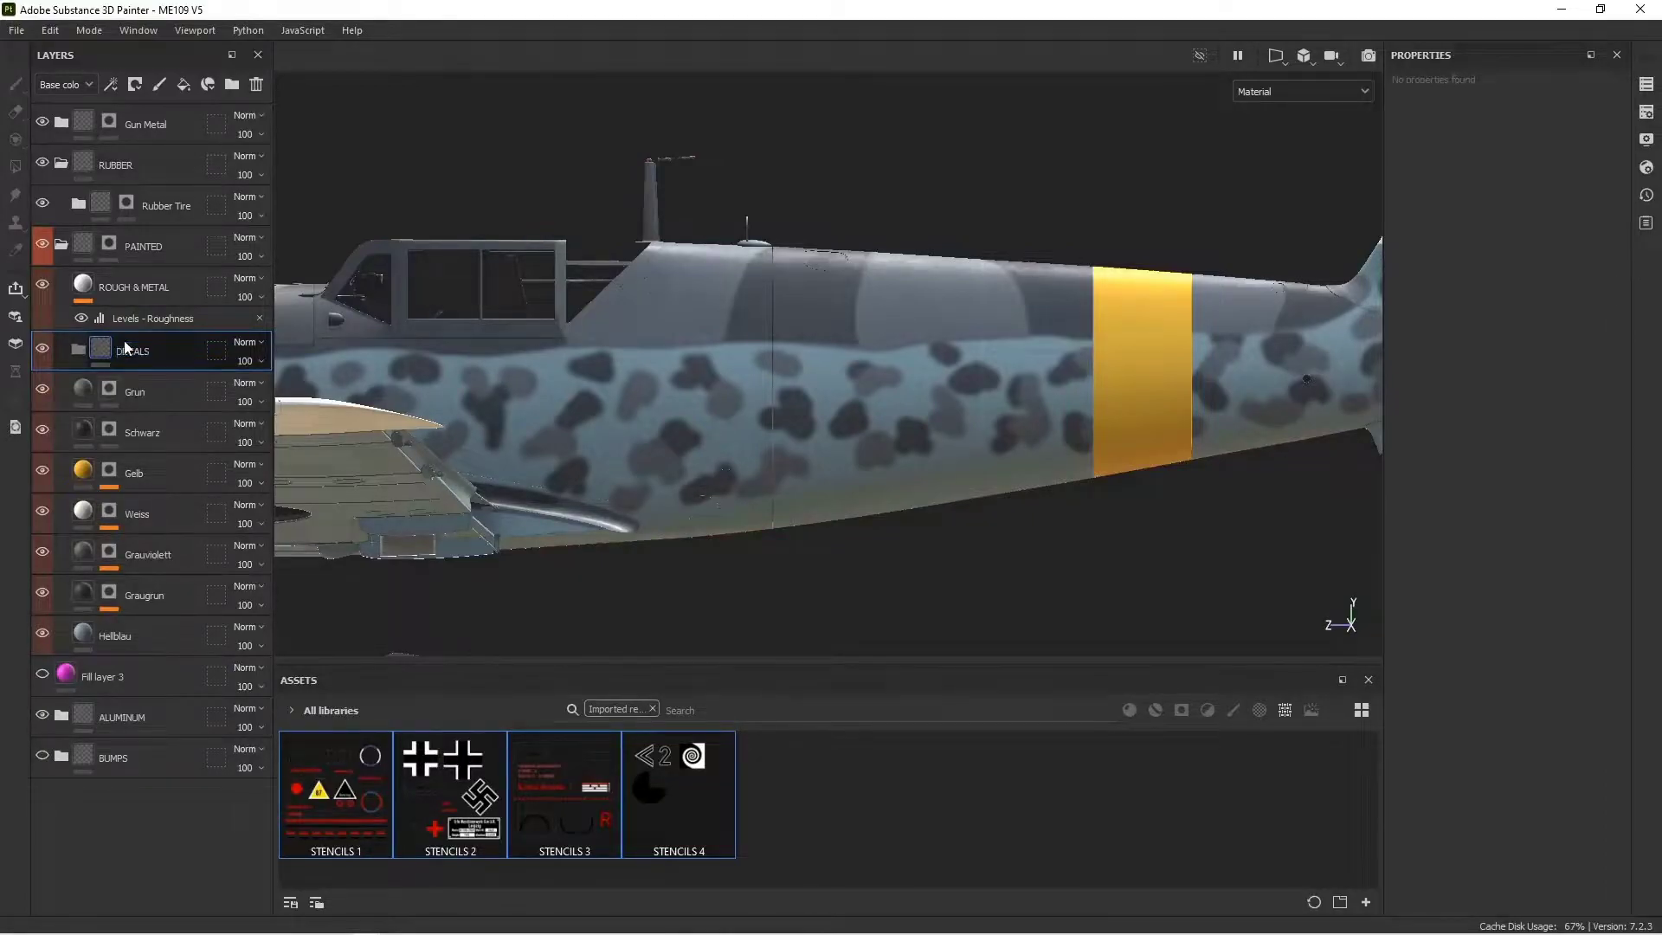
Add a paint layer inside the DECALS folder and set STENCILS 2 as the base color of the Projection tool
click(160, 84)
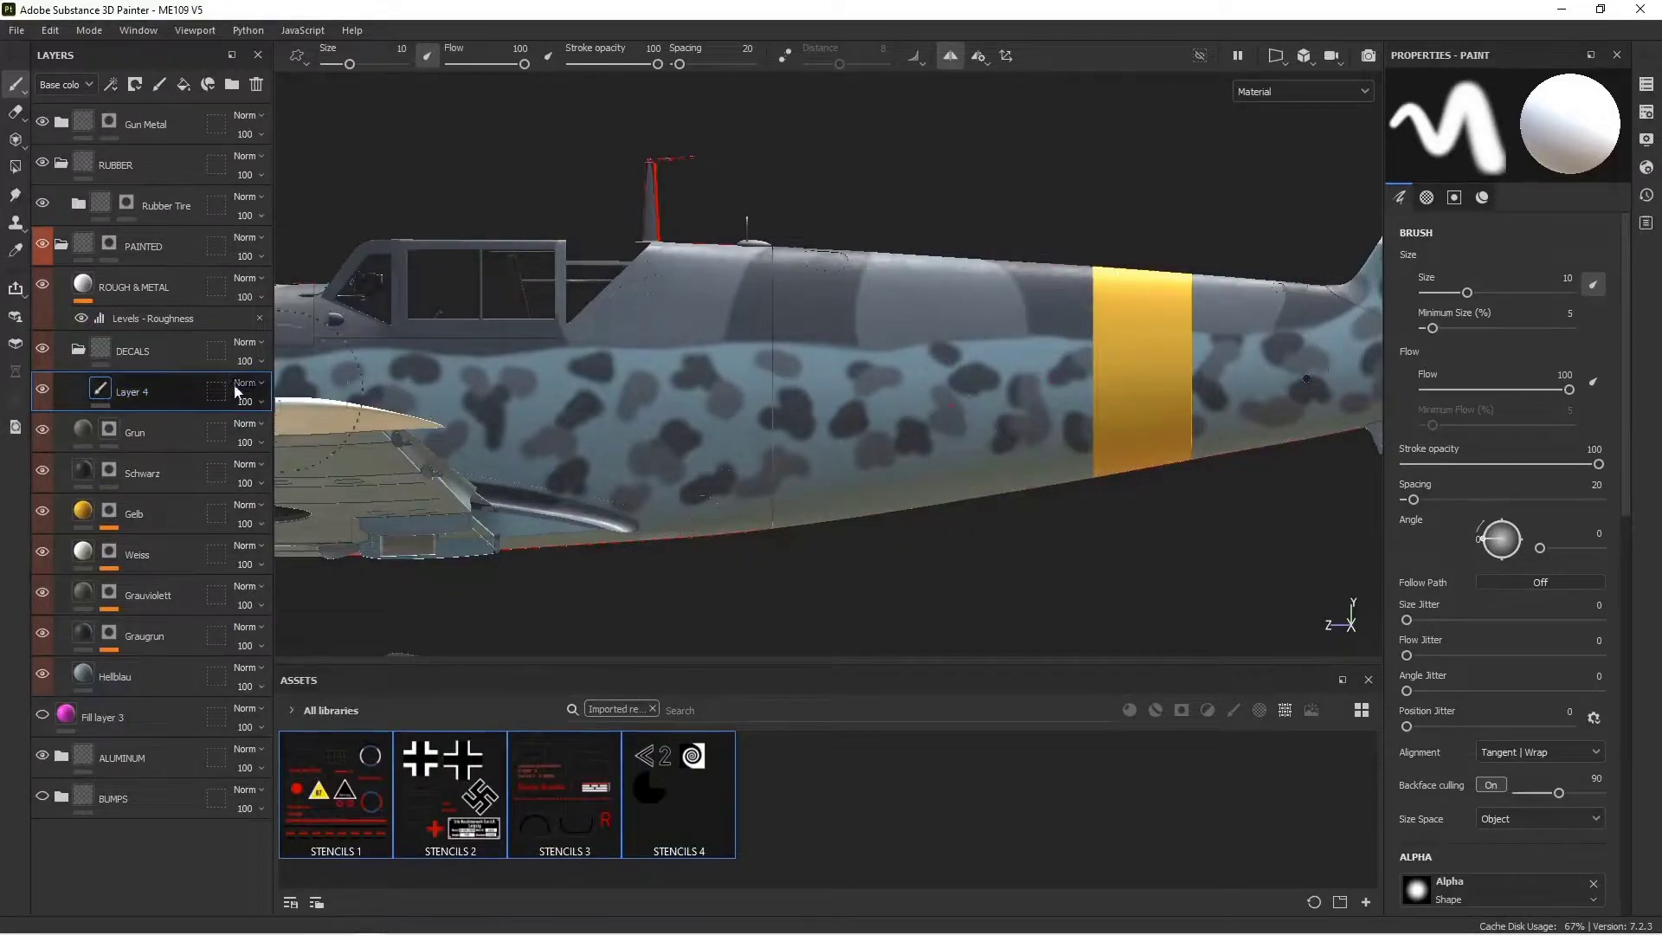
key(3)
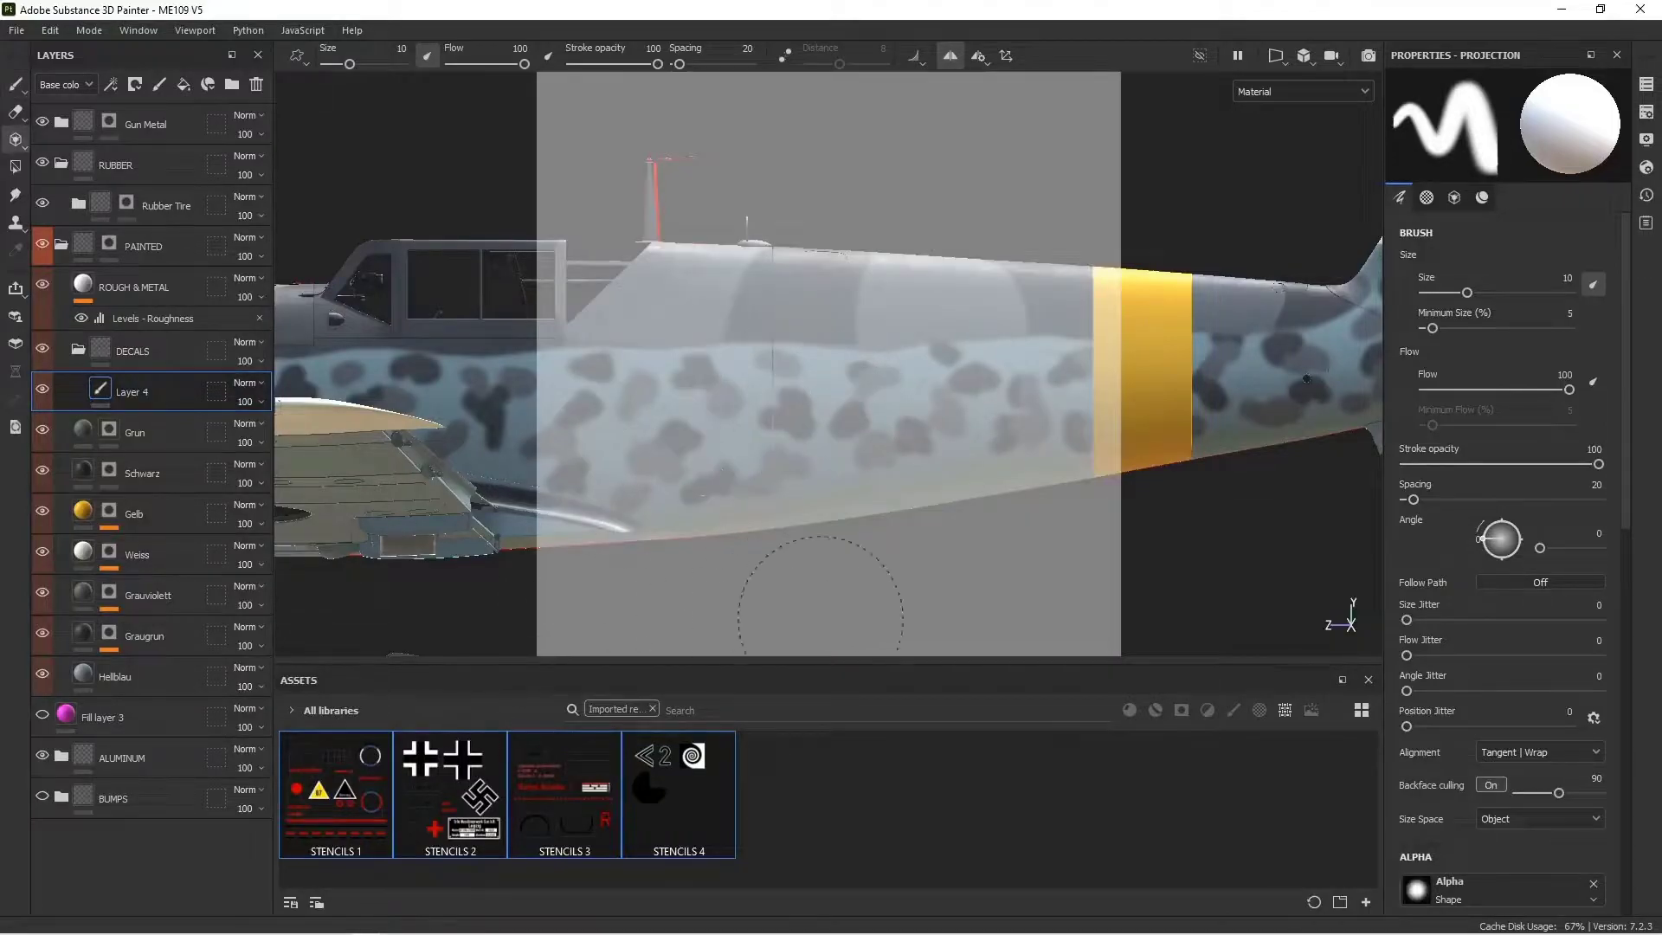
scroll(1491, 636, down, 2)
scroll(1491, 637, down, 8)
drag(464, 785, 1472, 660)
Move and scale the stencil so its thick white cross lies on the fuselage side ahead of the yellow band
key(s)
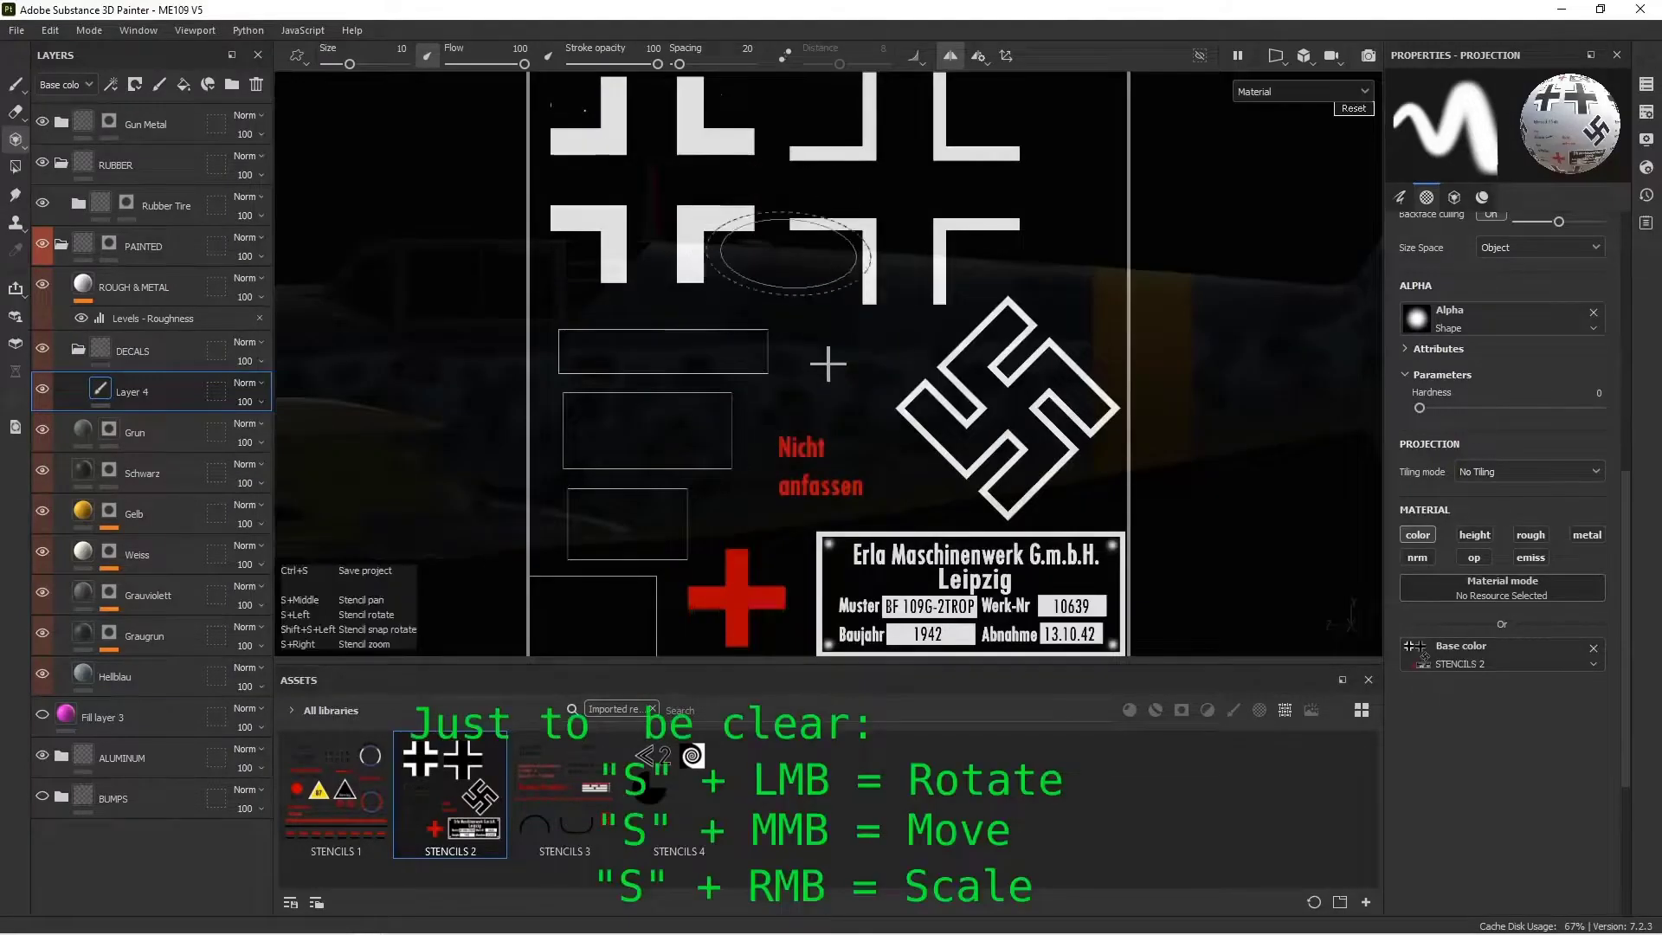
middle_drag(775, 243, 1084, 419)
mouse_move(1083, 419)
right_down()
mouse_move(1069, 411)
mouse_move(1083, 422)
right_up()
scroll(1070, 412, up, 2)
key(s)
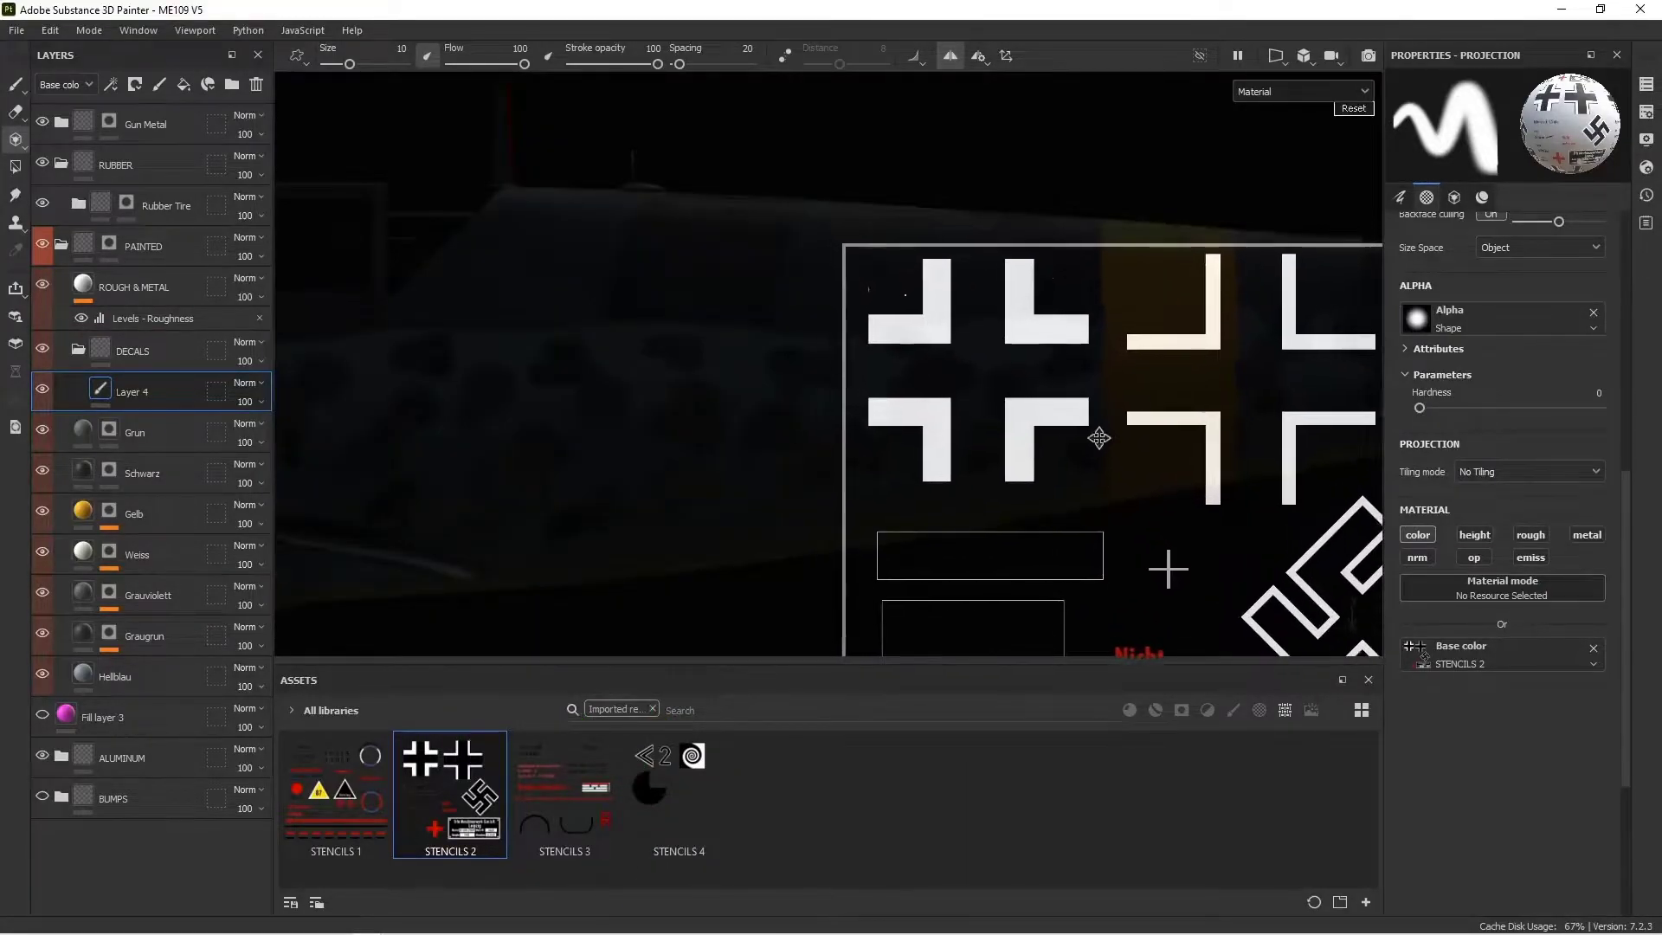
key(s)
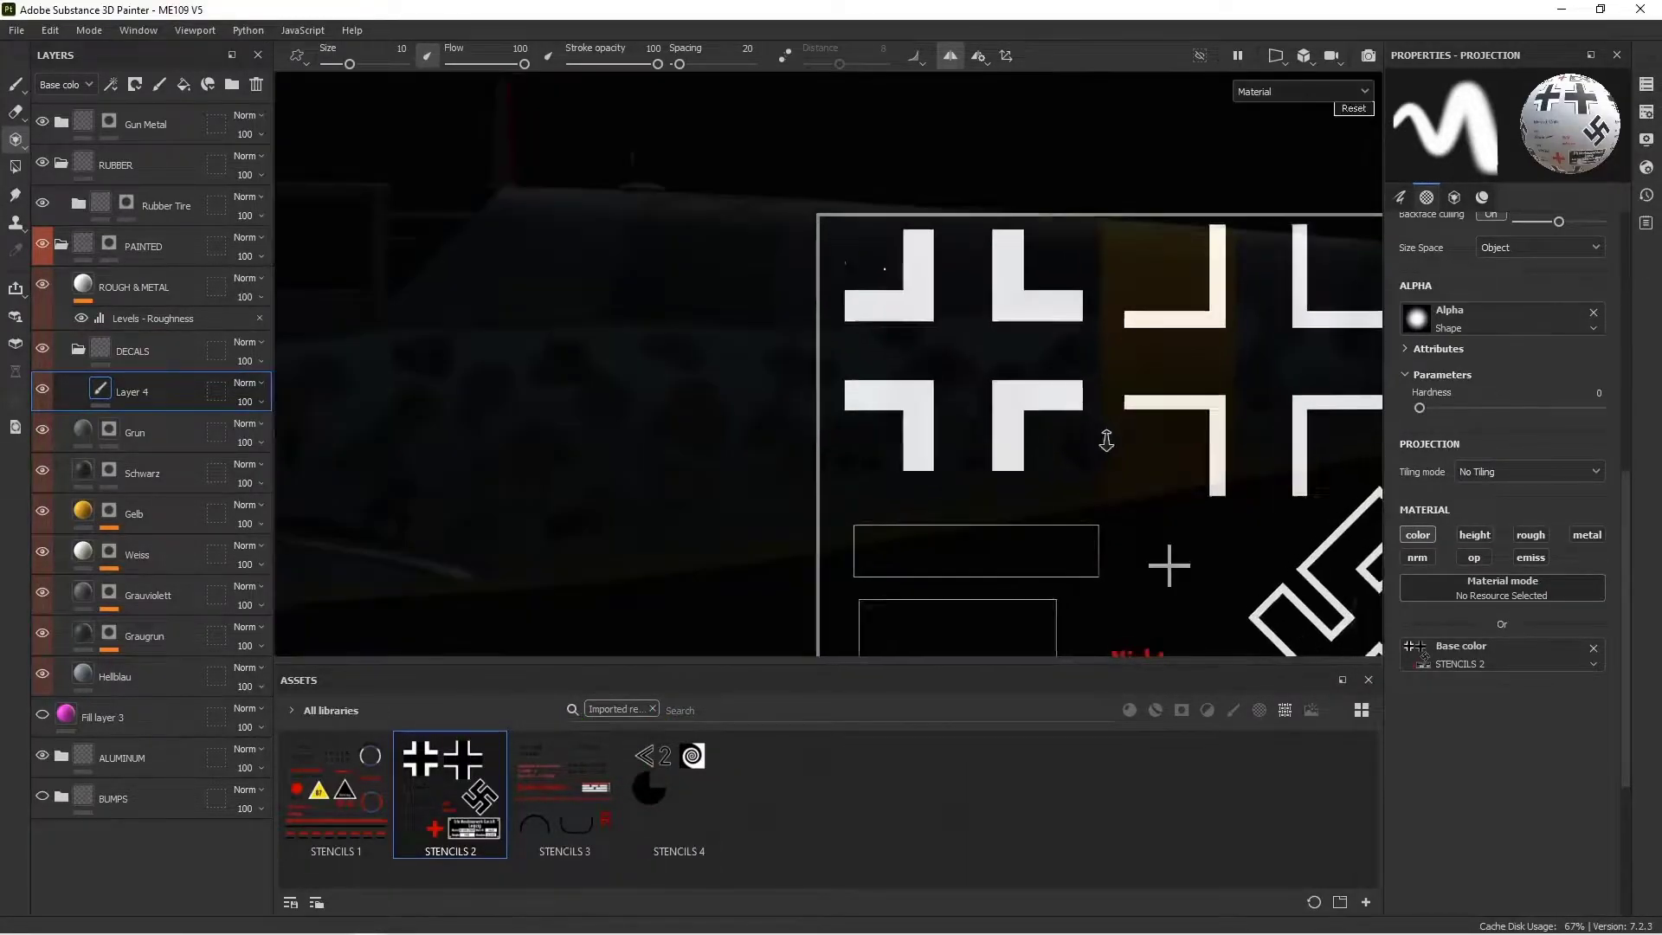
right_drag(1107, 440, 1099, 415)
middle_drag(1099, 414, 1106, 435)
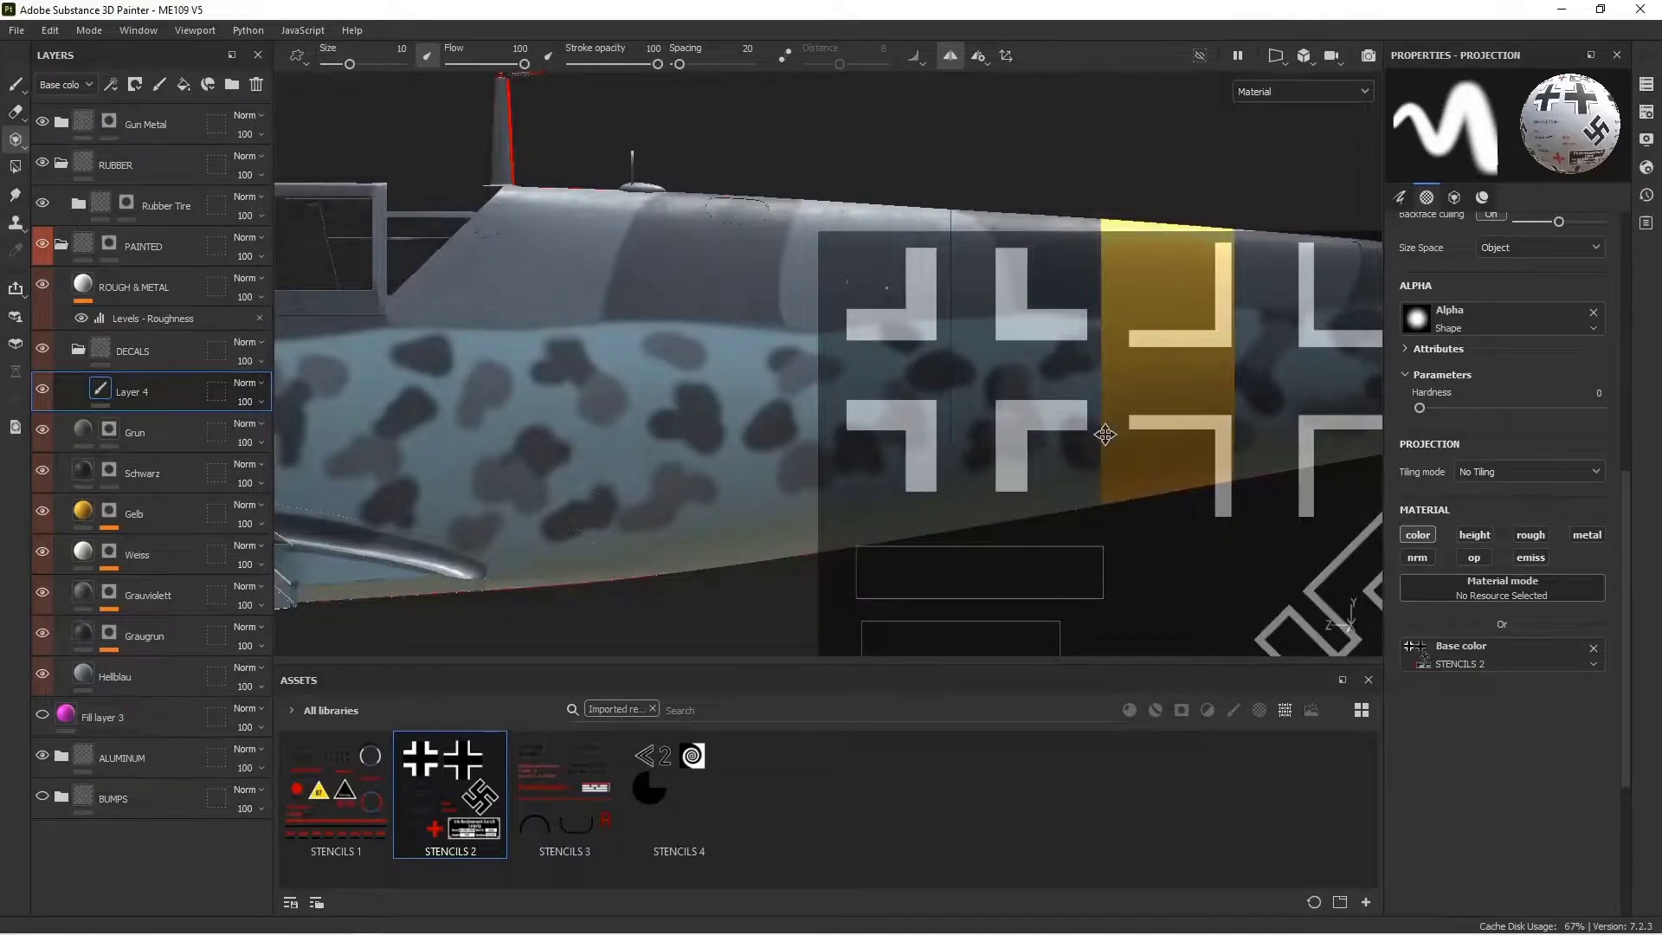
drag(1106, 435, 1084, 431)
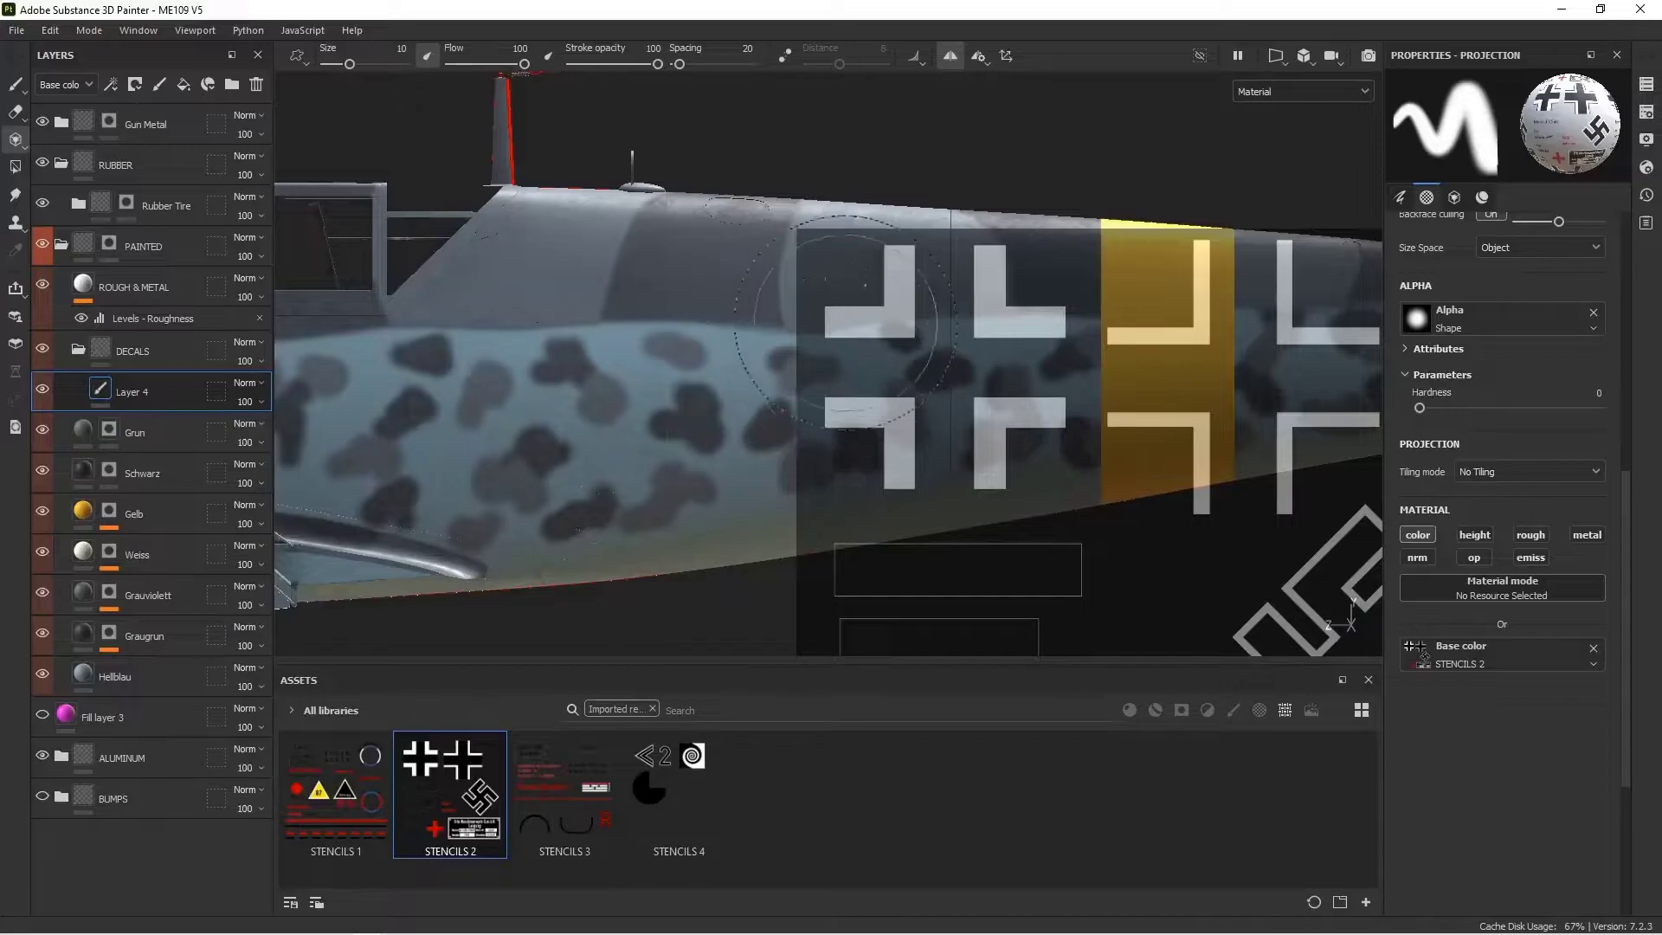
Enlarge and fine-tune the stencil so the thick cross spans the fuselage height just in front of the yellow band
key(s)
right_drag(1078, 403, 1028, 374)
middle_drag(1027, 375, 1061, 404)
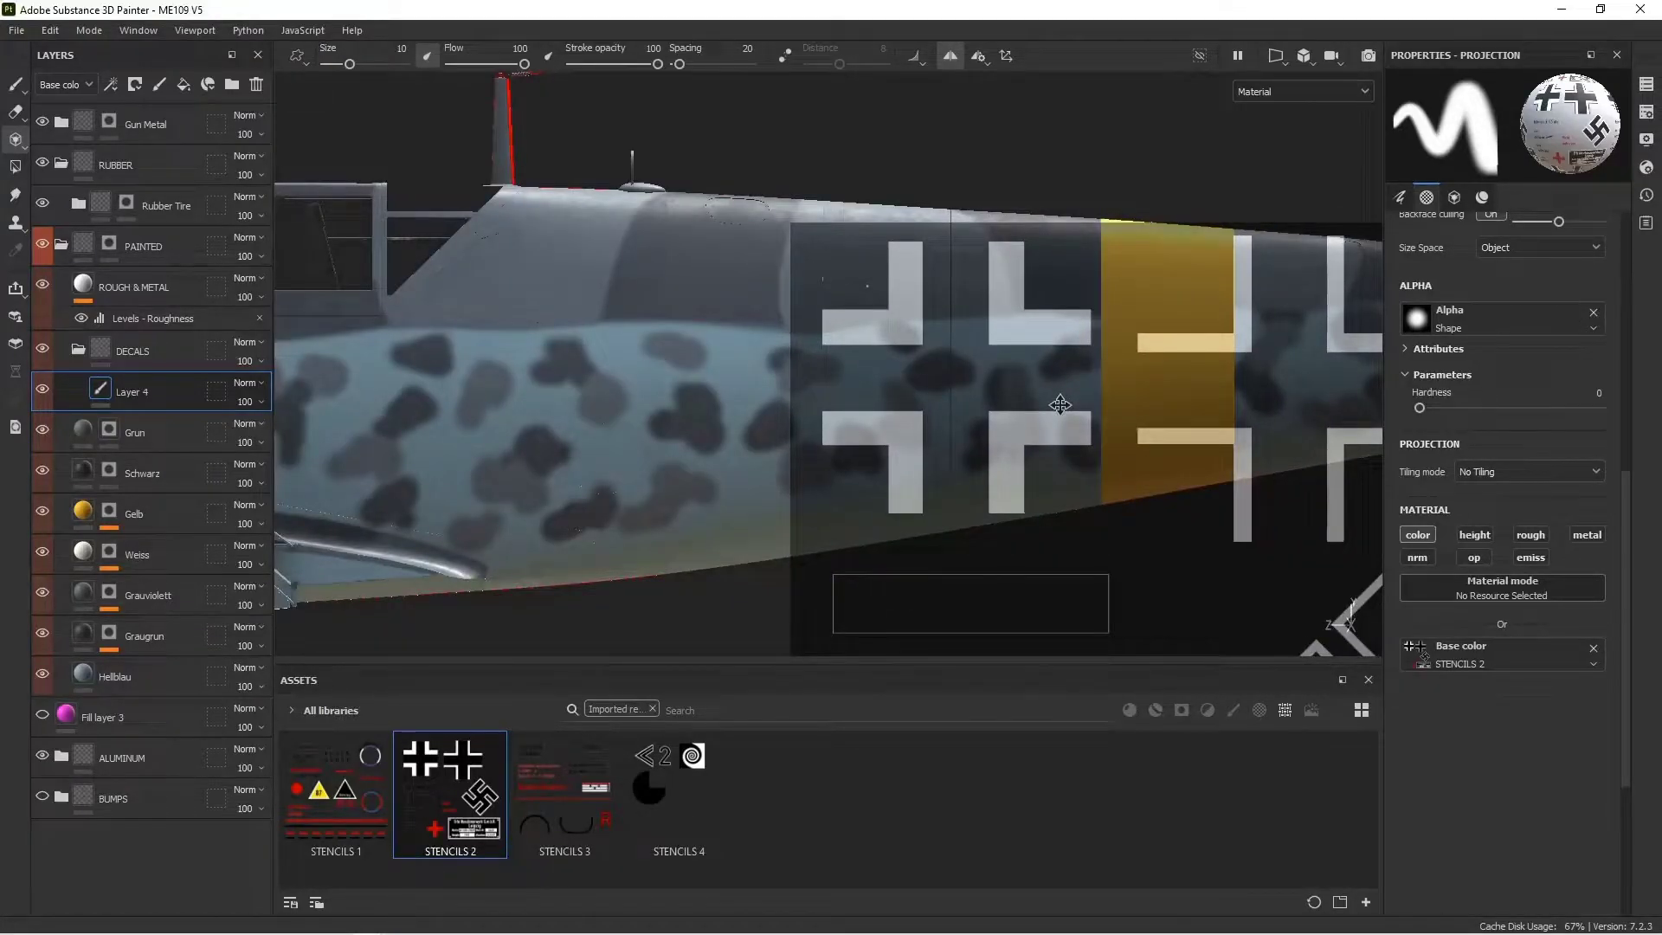
right_drag(1061, 404, 1061, 398)
middle_drag(1062, 398, 1076, 408)
key(s)
mouse_move(1076, 408)
right_down()
mouse_move(1069, 394)
mouse_move(1083, 419)
right_up()
middle_drag(1081, 418, 1080, 417)
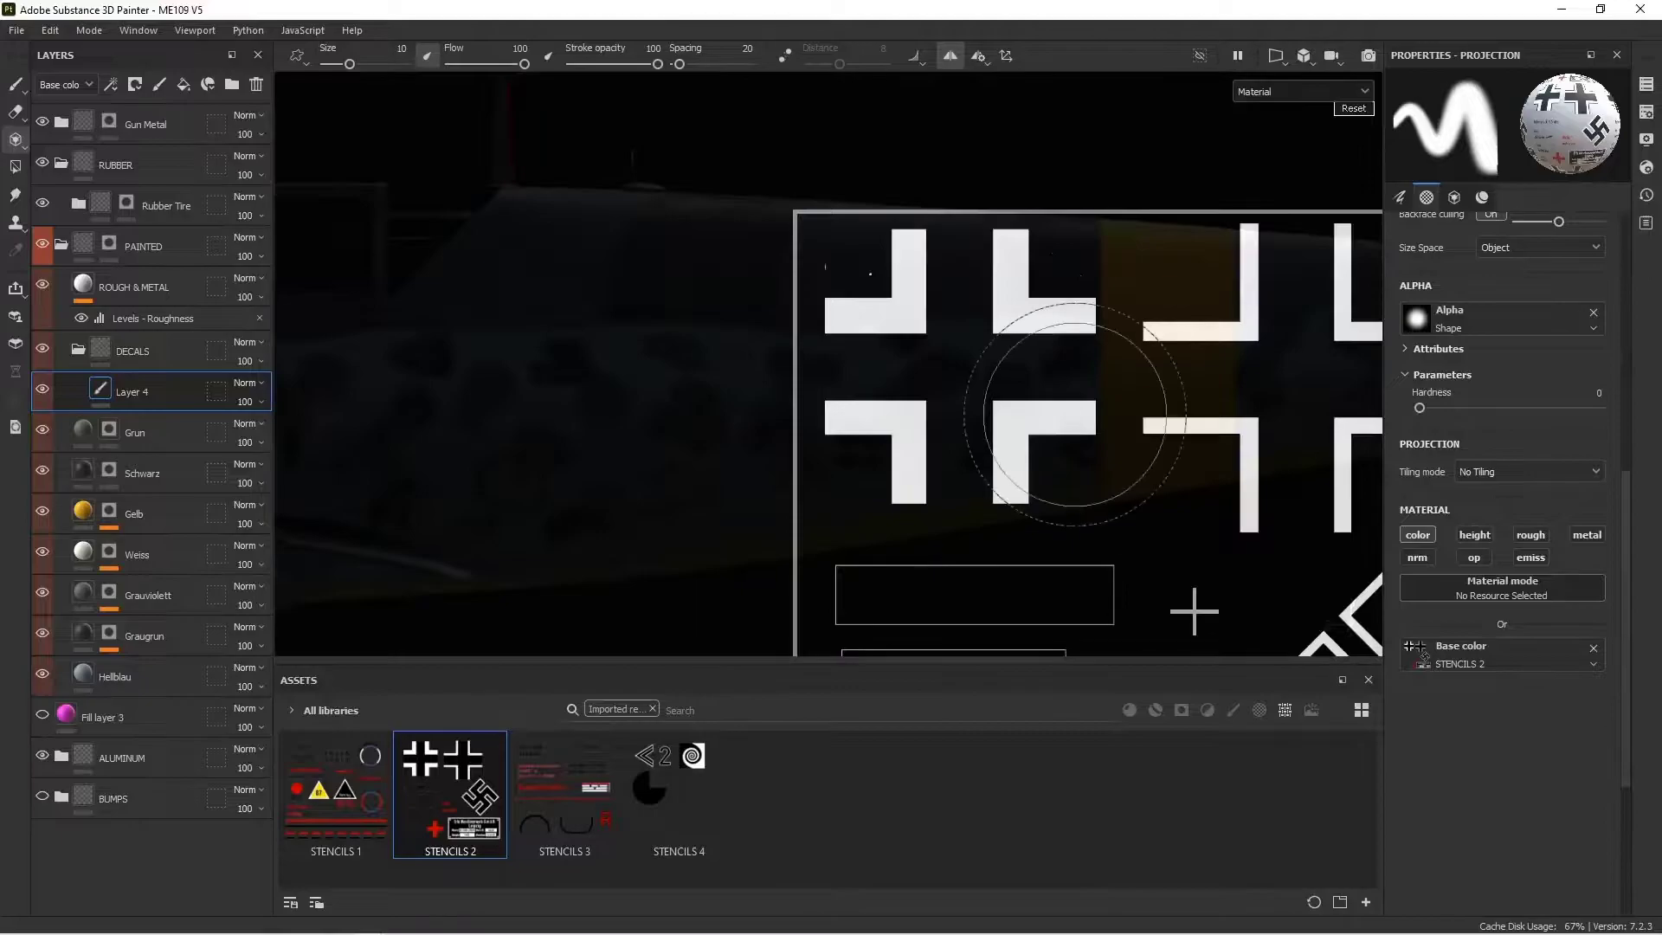
right_drag(1080, 414, 1073, 416)
middle_drag(1073, 415, 1062, 416)
Reduce the brush size to 6.57 and project the whole thick cross onto the fuselage side
key(bracketleft)
key(bracketleft)
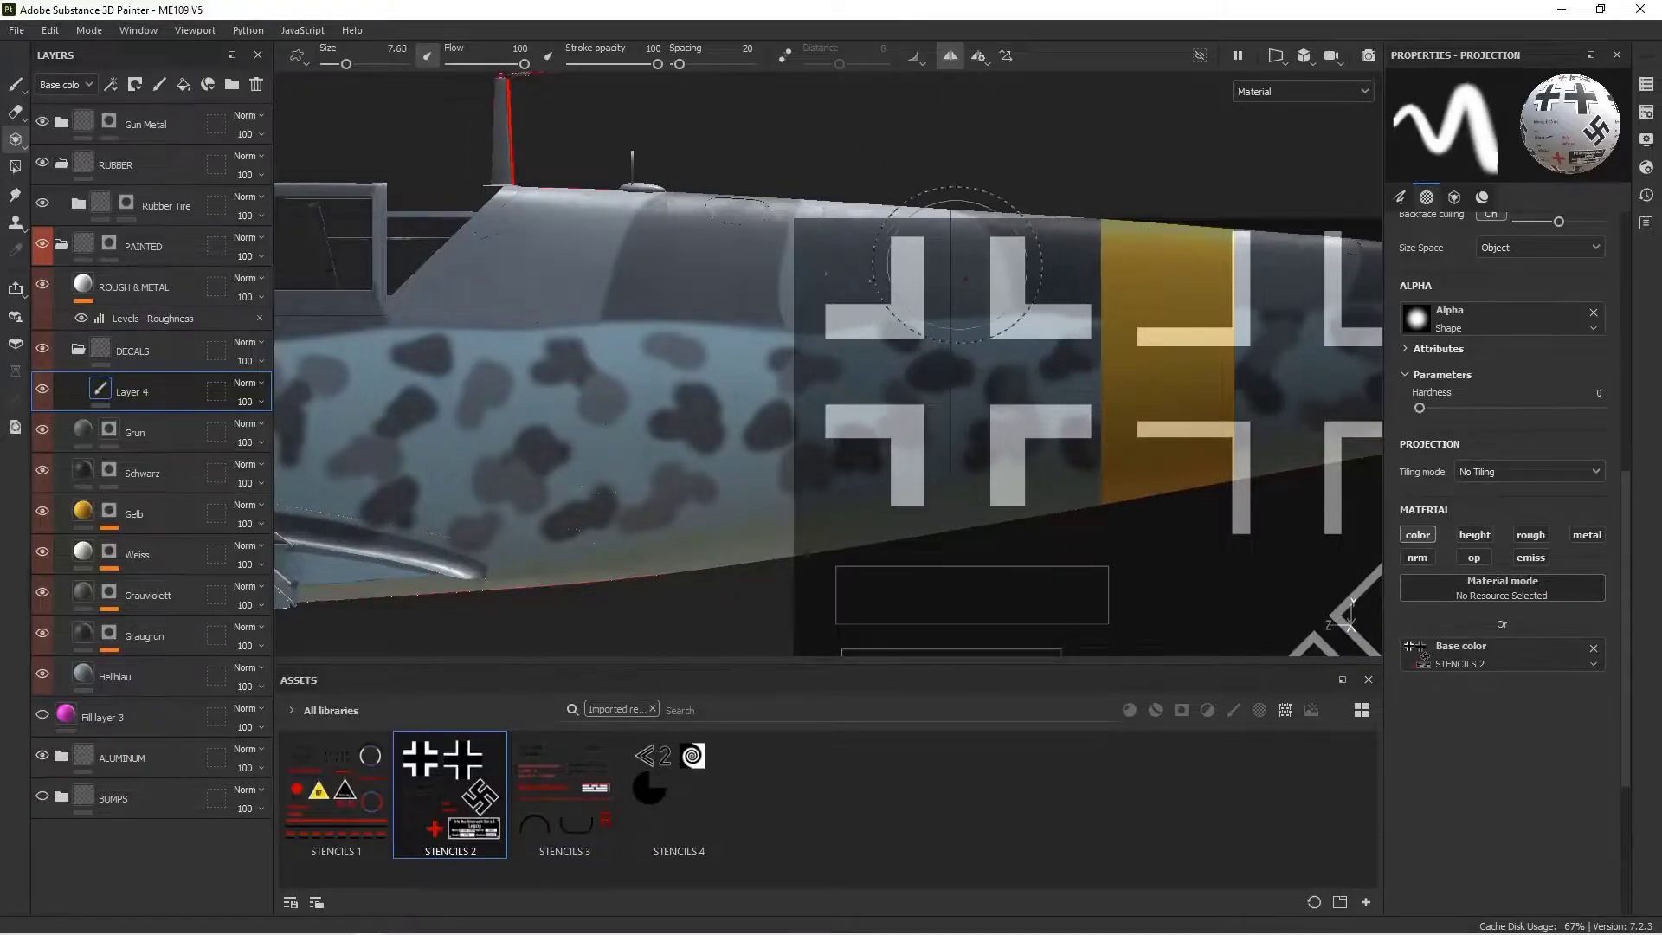
key(bracketleft)
drag(916, 260, 916, 282)
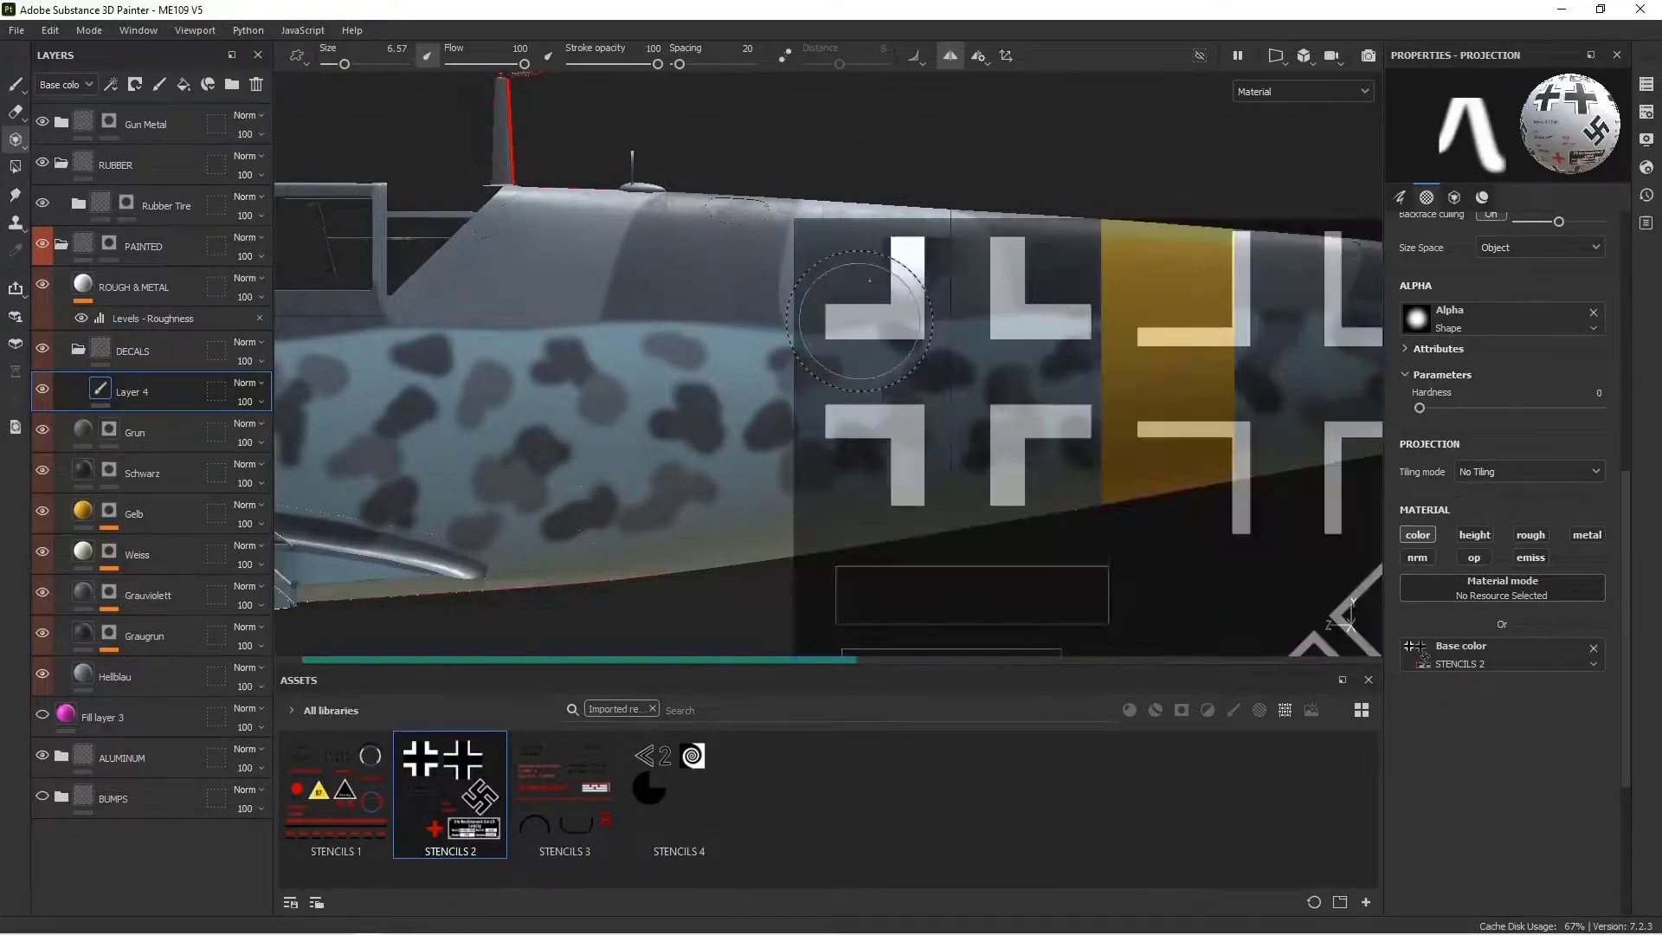
mouse_move(865, 319)
mouse_down()
mouse_move(874, 371)
mouse_move(1050, 352)
mouse_move(980, 459)
mouse_up()
scroll(1485, 303, up, 6)
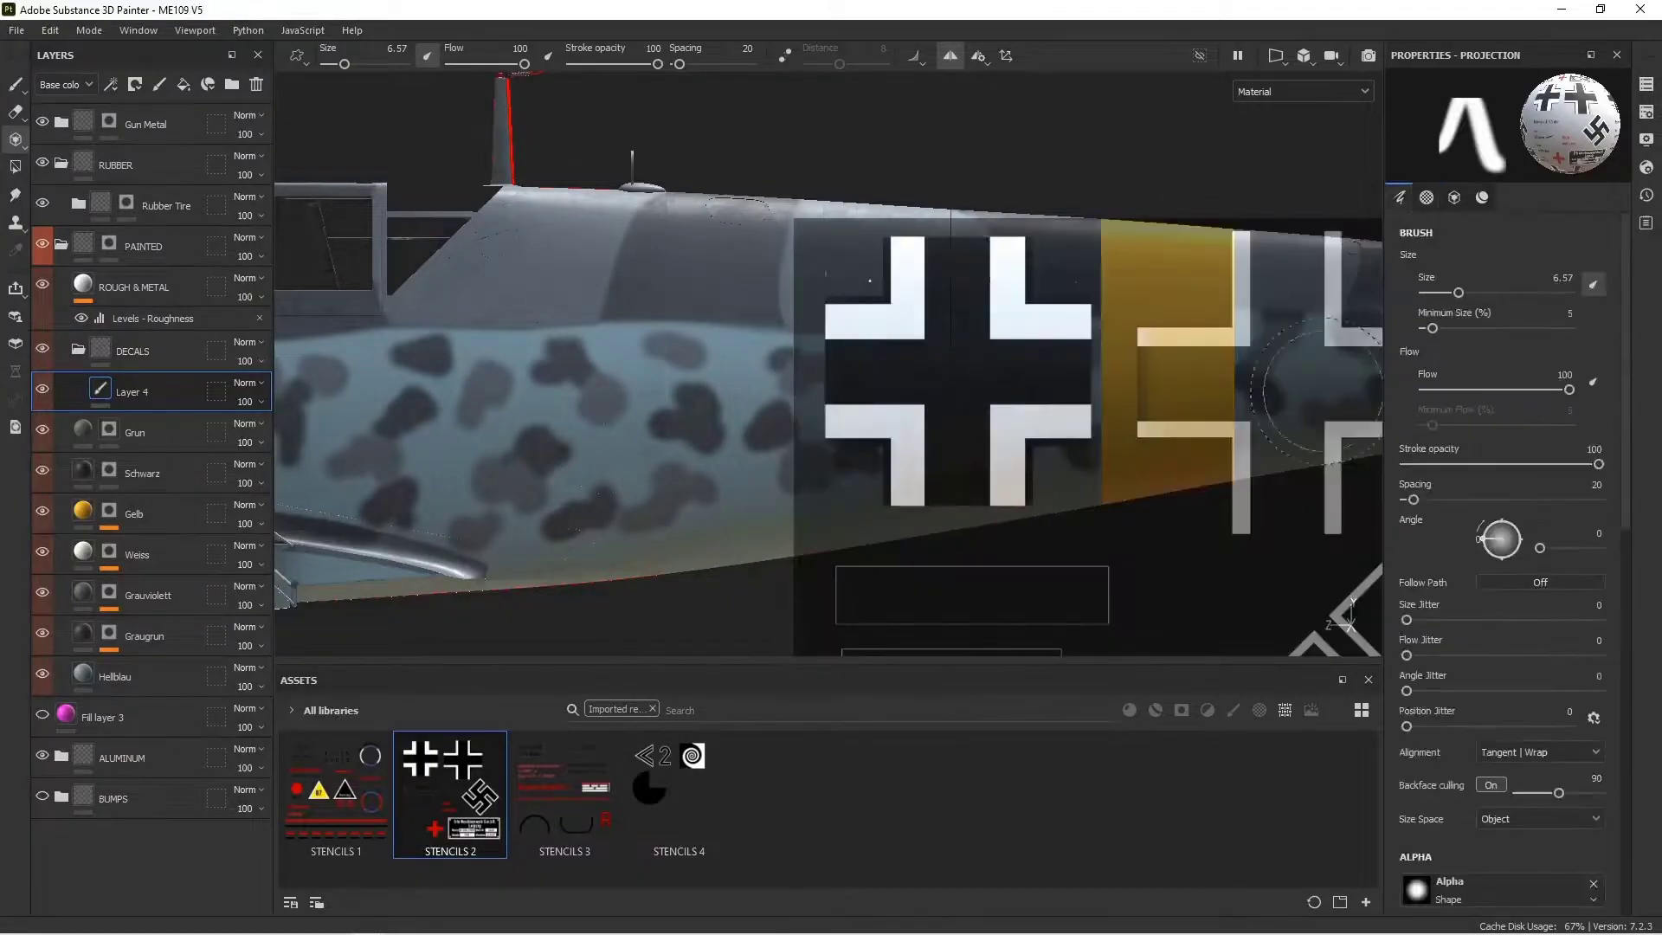
drag(1029, 284, 957, 332)
drag(1024, 285, 1017, 470)
Erase the stray stencil marks from the yellow band with a smaller eraser
key(e)
key(bracketleft)
key(bracketleft)
key(bracketleft)
scroll(1453, 617, down, 8)
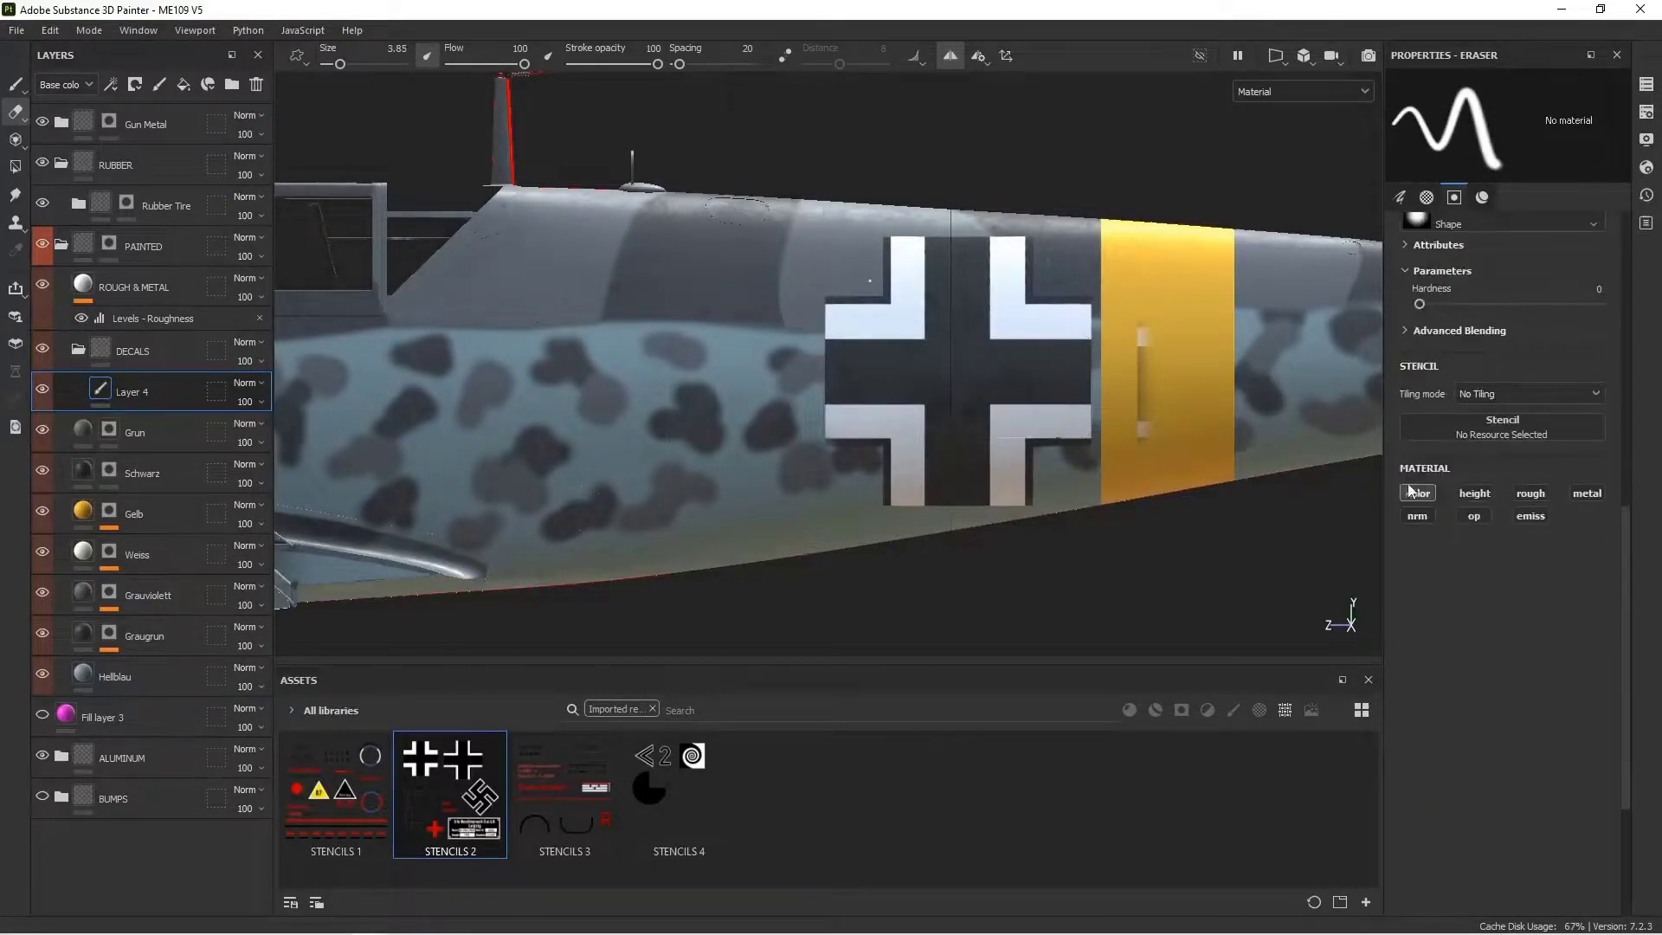
click(1155, 348)
Try erasing small spots of the cross with the eraser size reduced to 0.93
scroll(843, 255, up, 5)
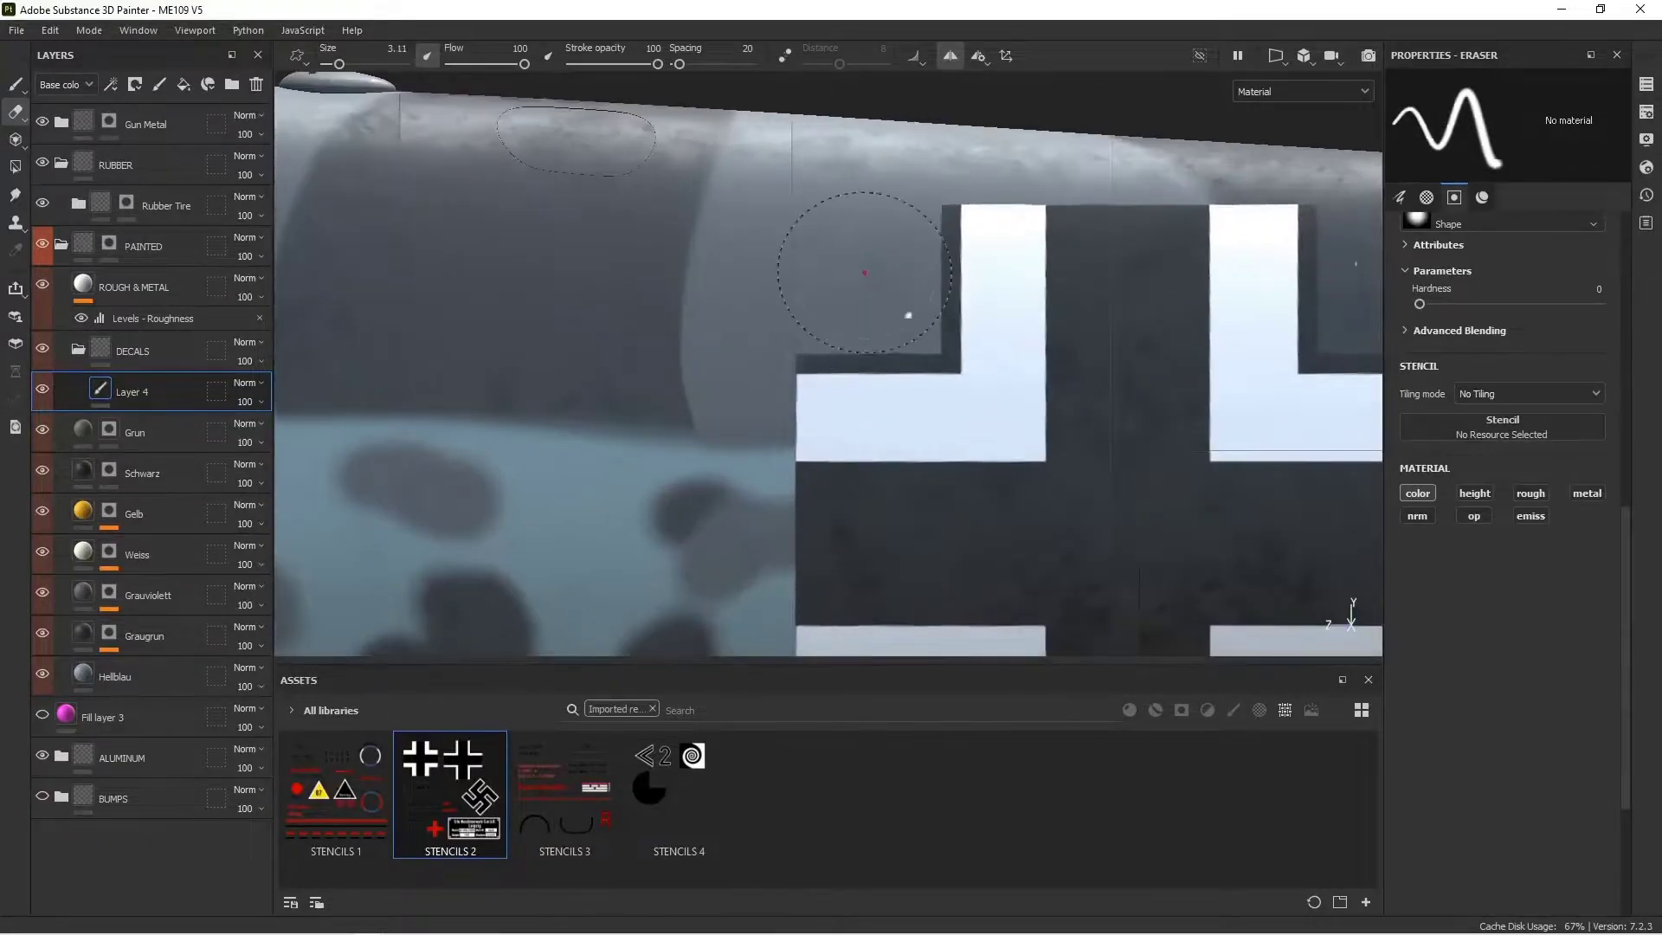
key(bracketleft)
key(bracketleft)
key(bracketleft)
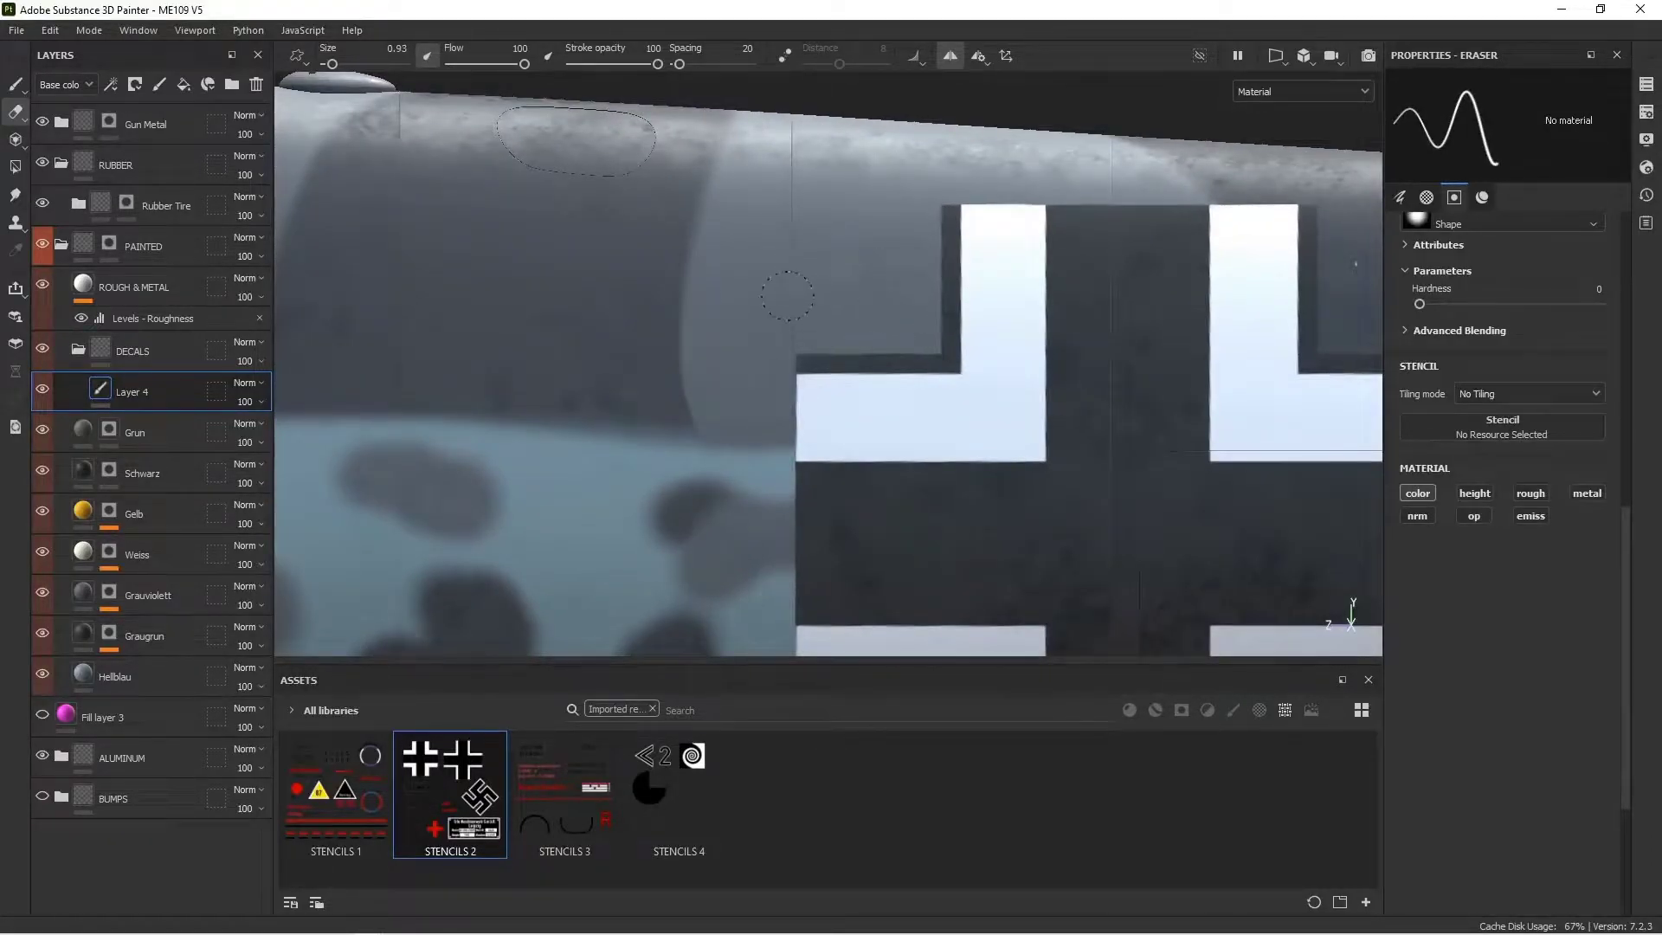
click(1277, 281)
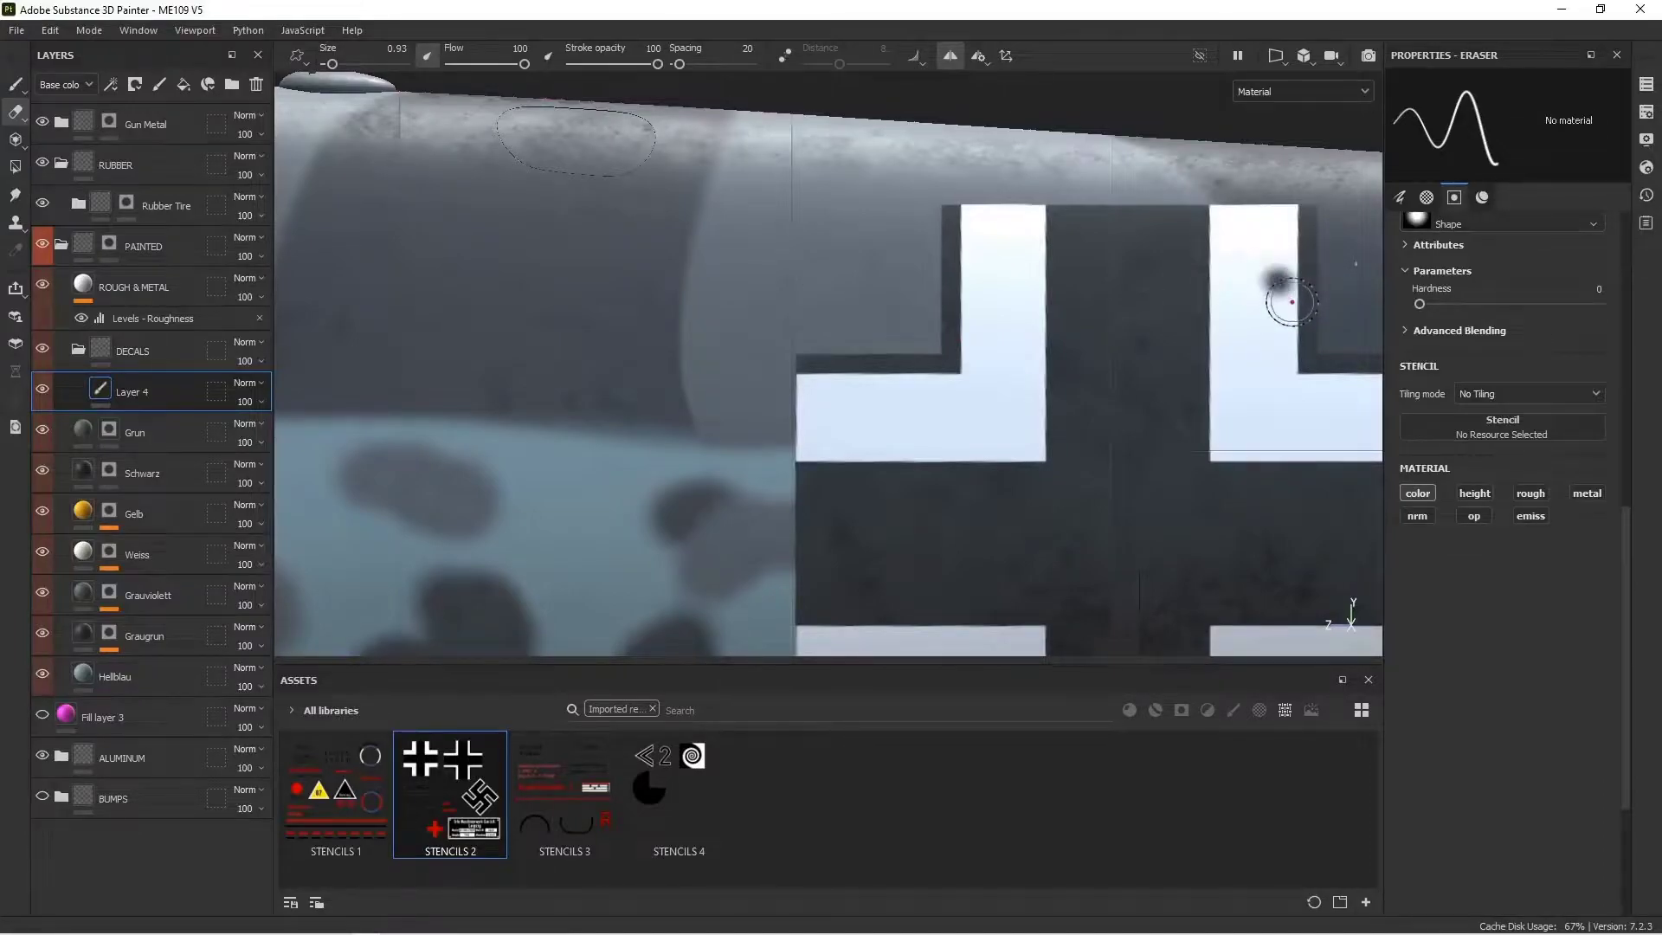
alt+middle_drag(1291, 298, 840, 322)
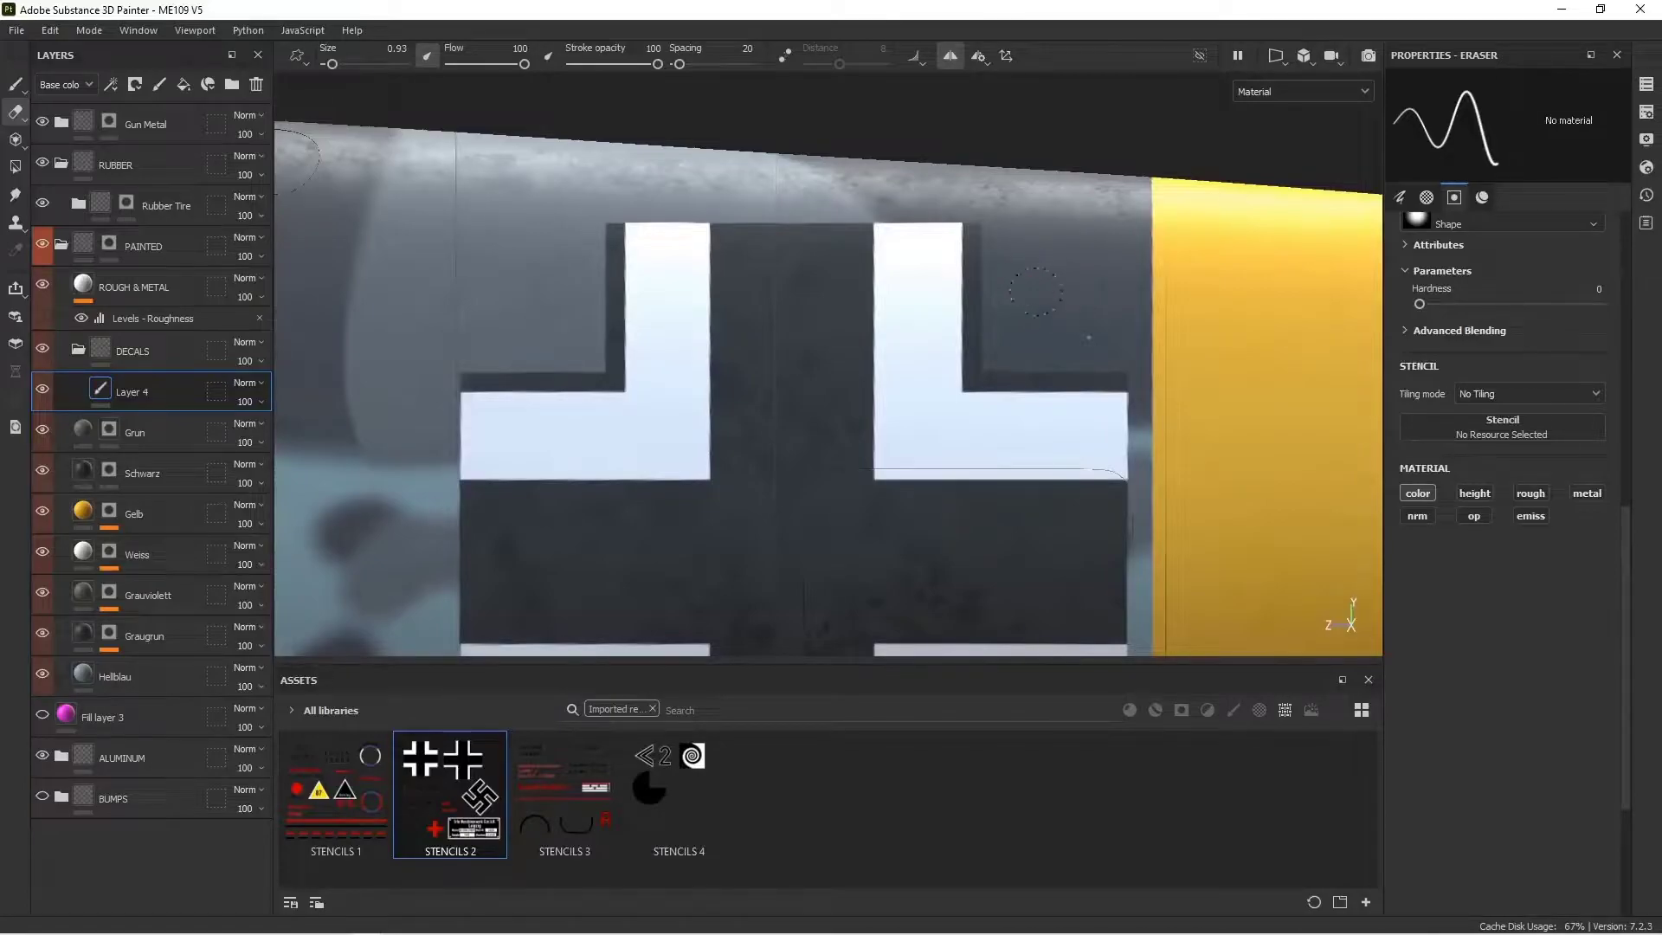
scroll(1099, 336, down, 5)
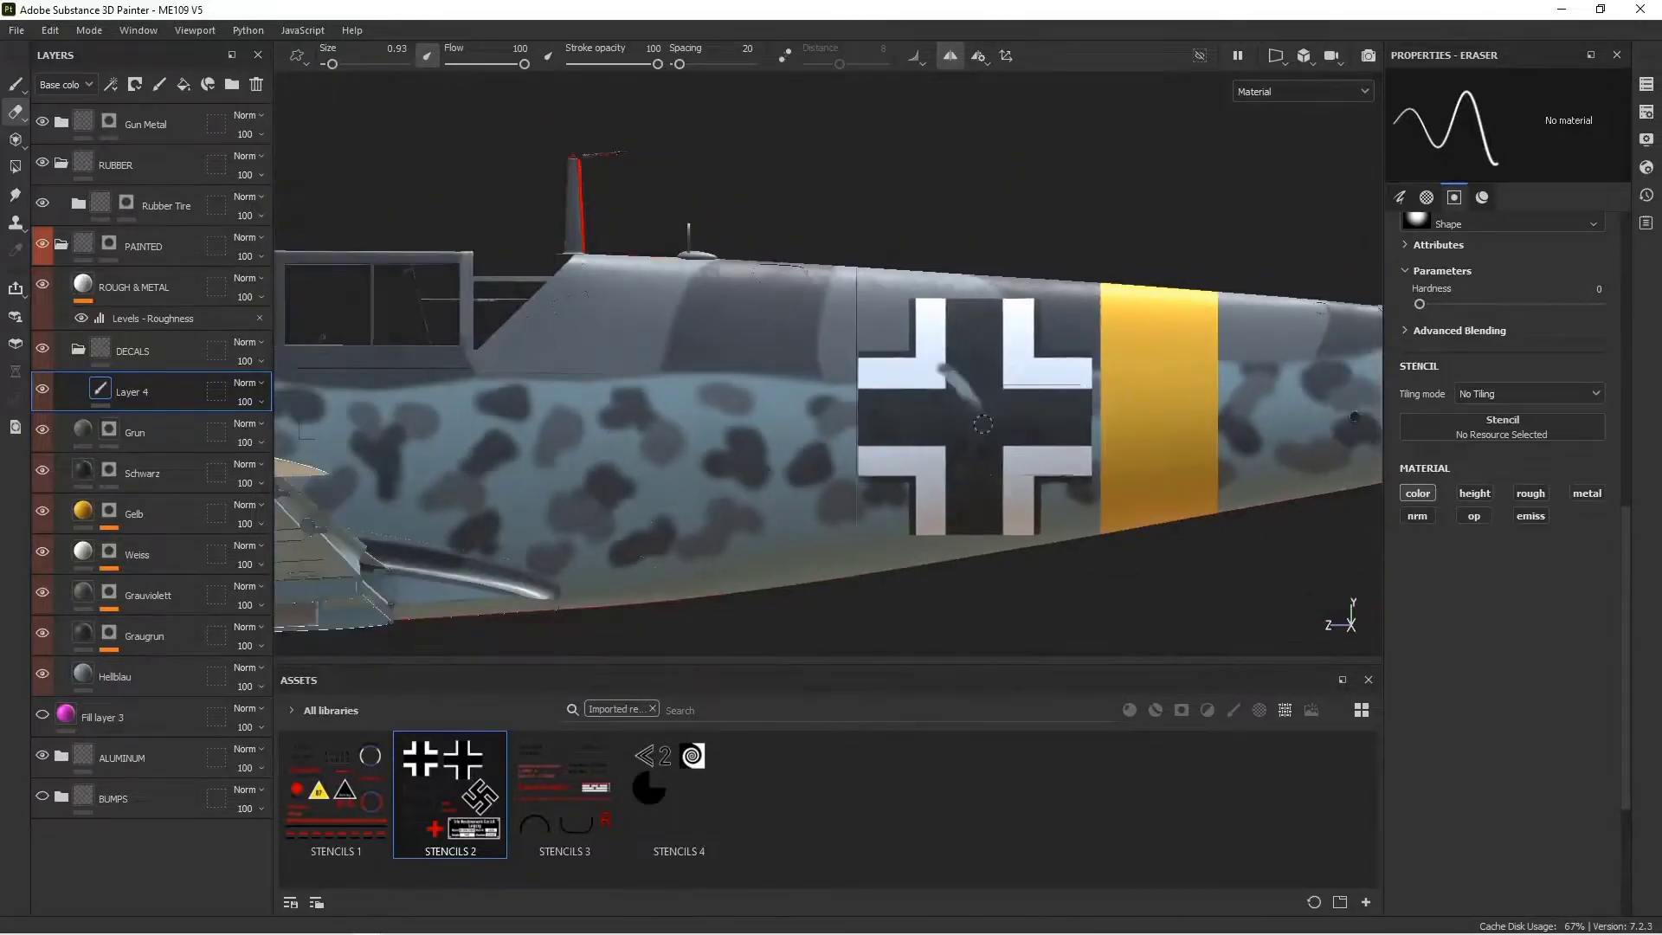
alt+drag(1002, 409, 959, 348)
Rename the cross's paint layer SIDE CROSS and add a new paint layer above it in the DECALS folder
alt+middle_drag(948, 315, 762, 176)
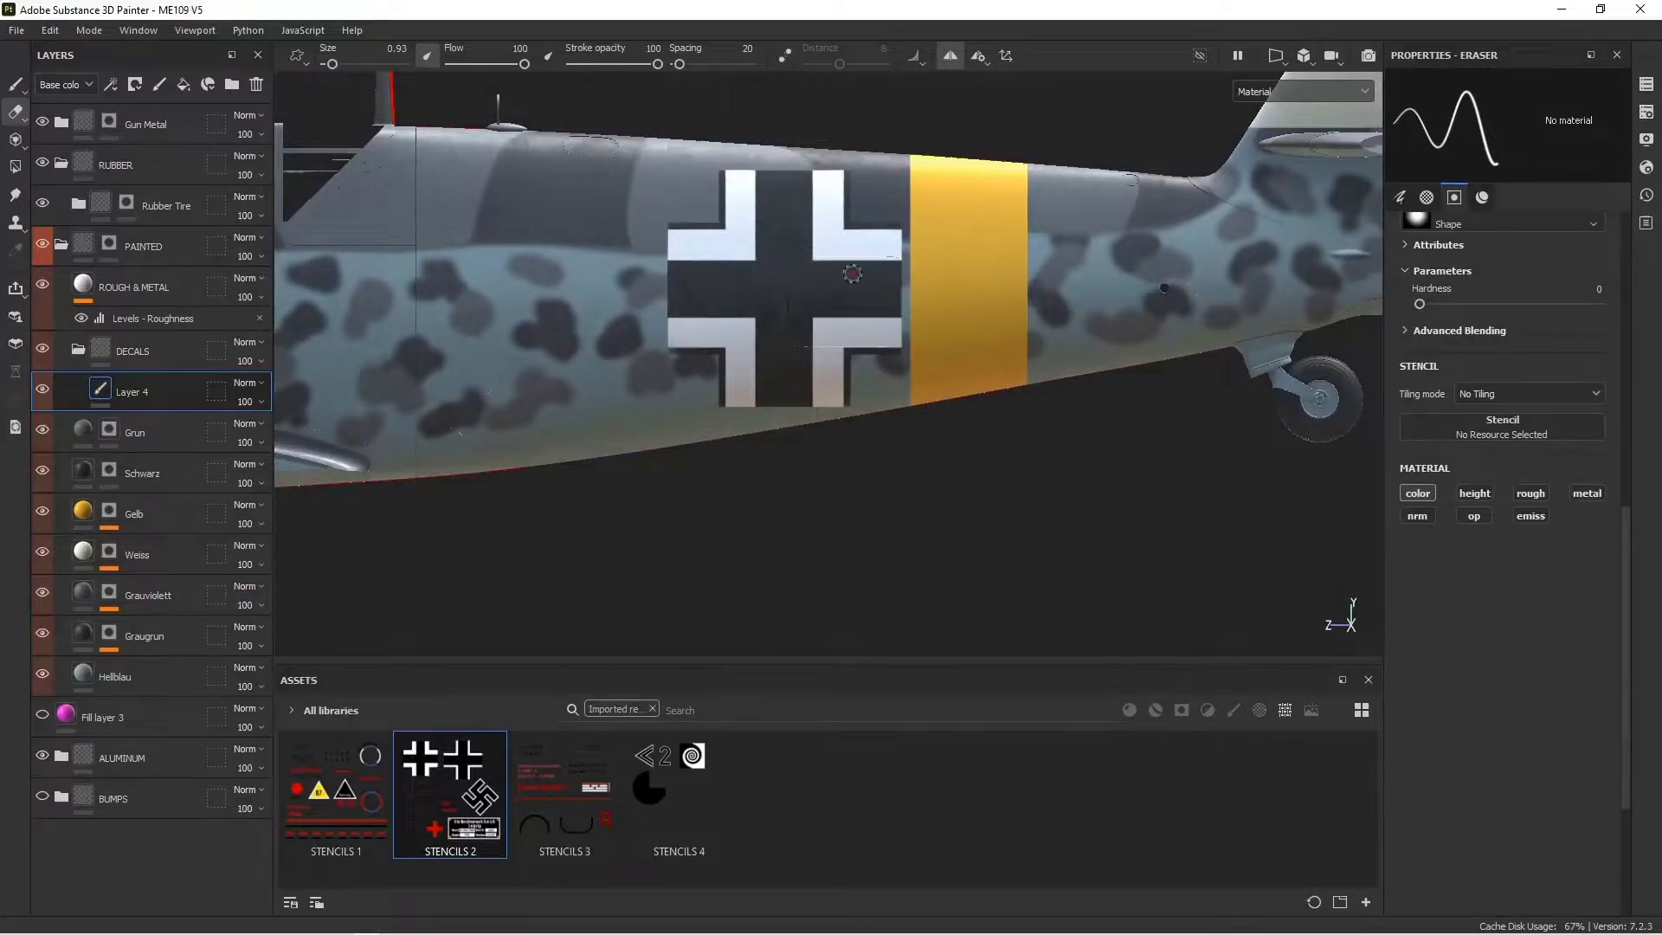
scroll(853, 274, up, 4)
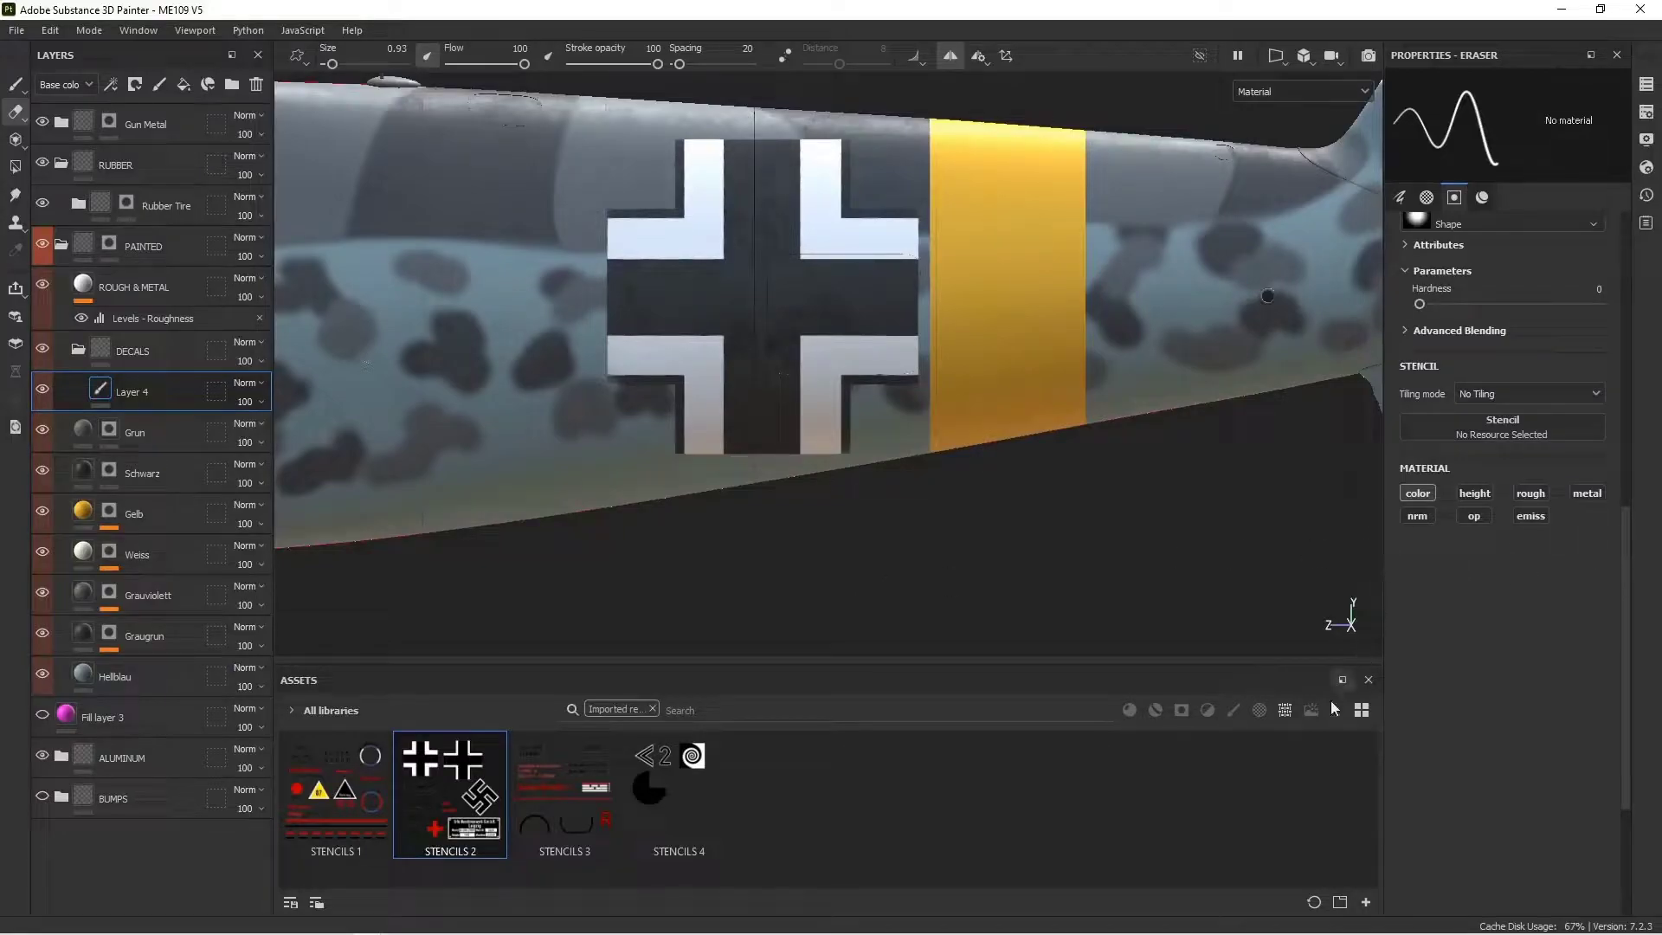
alt+middle_drag(1205, 279, 926, 260)
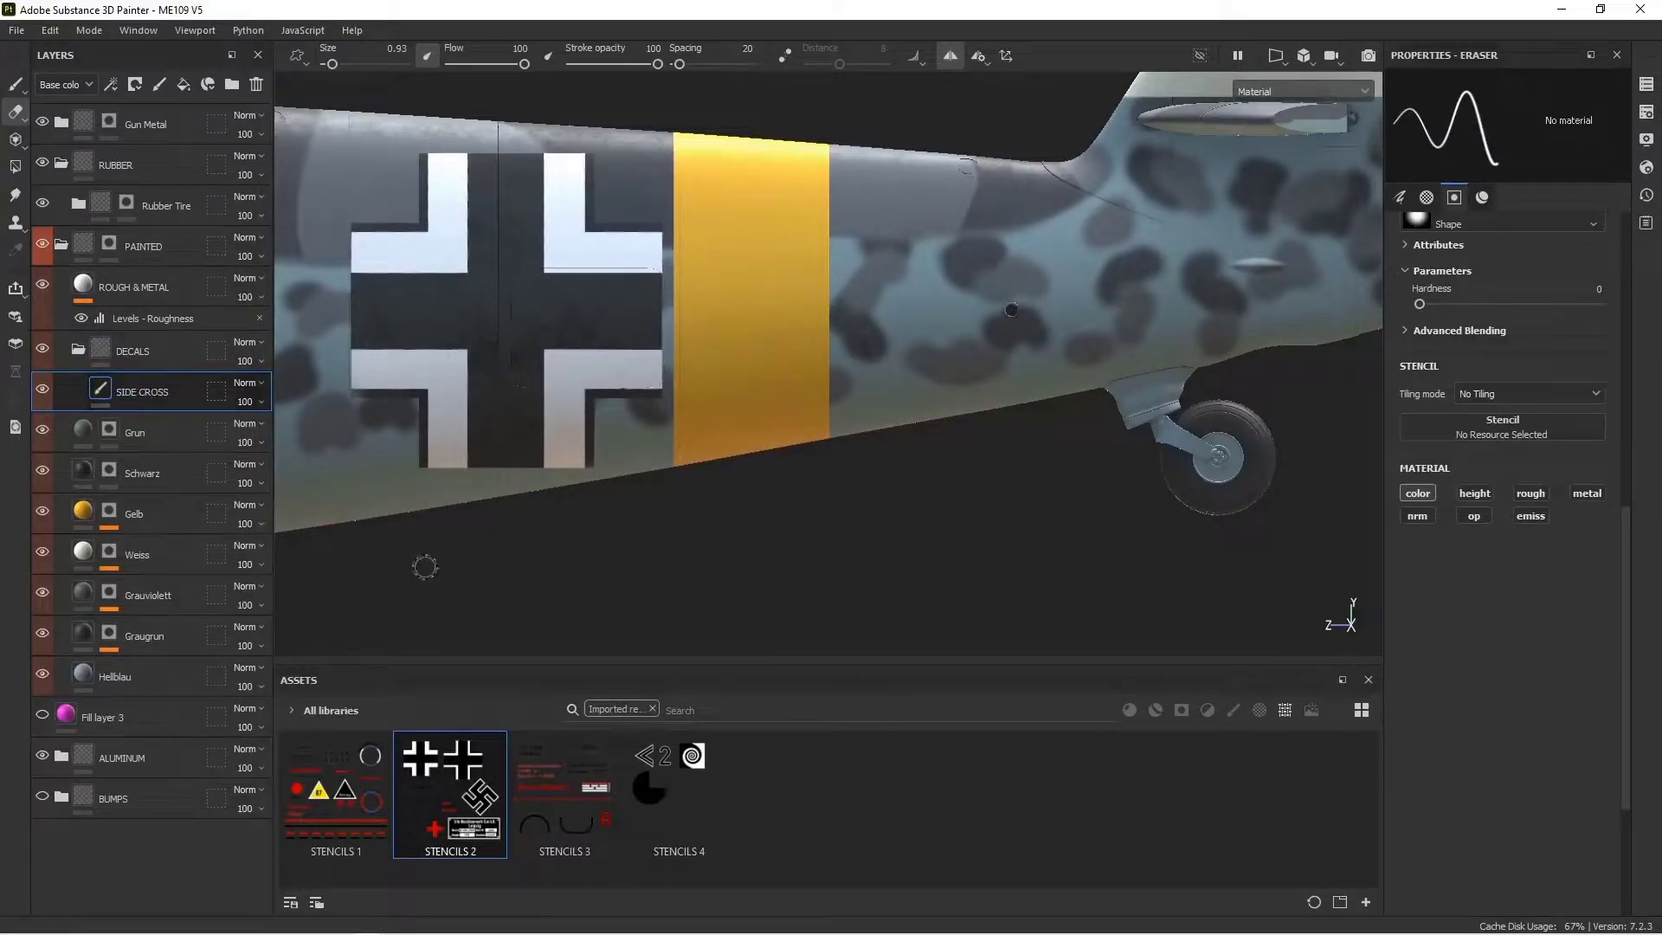
click(161, 83)
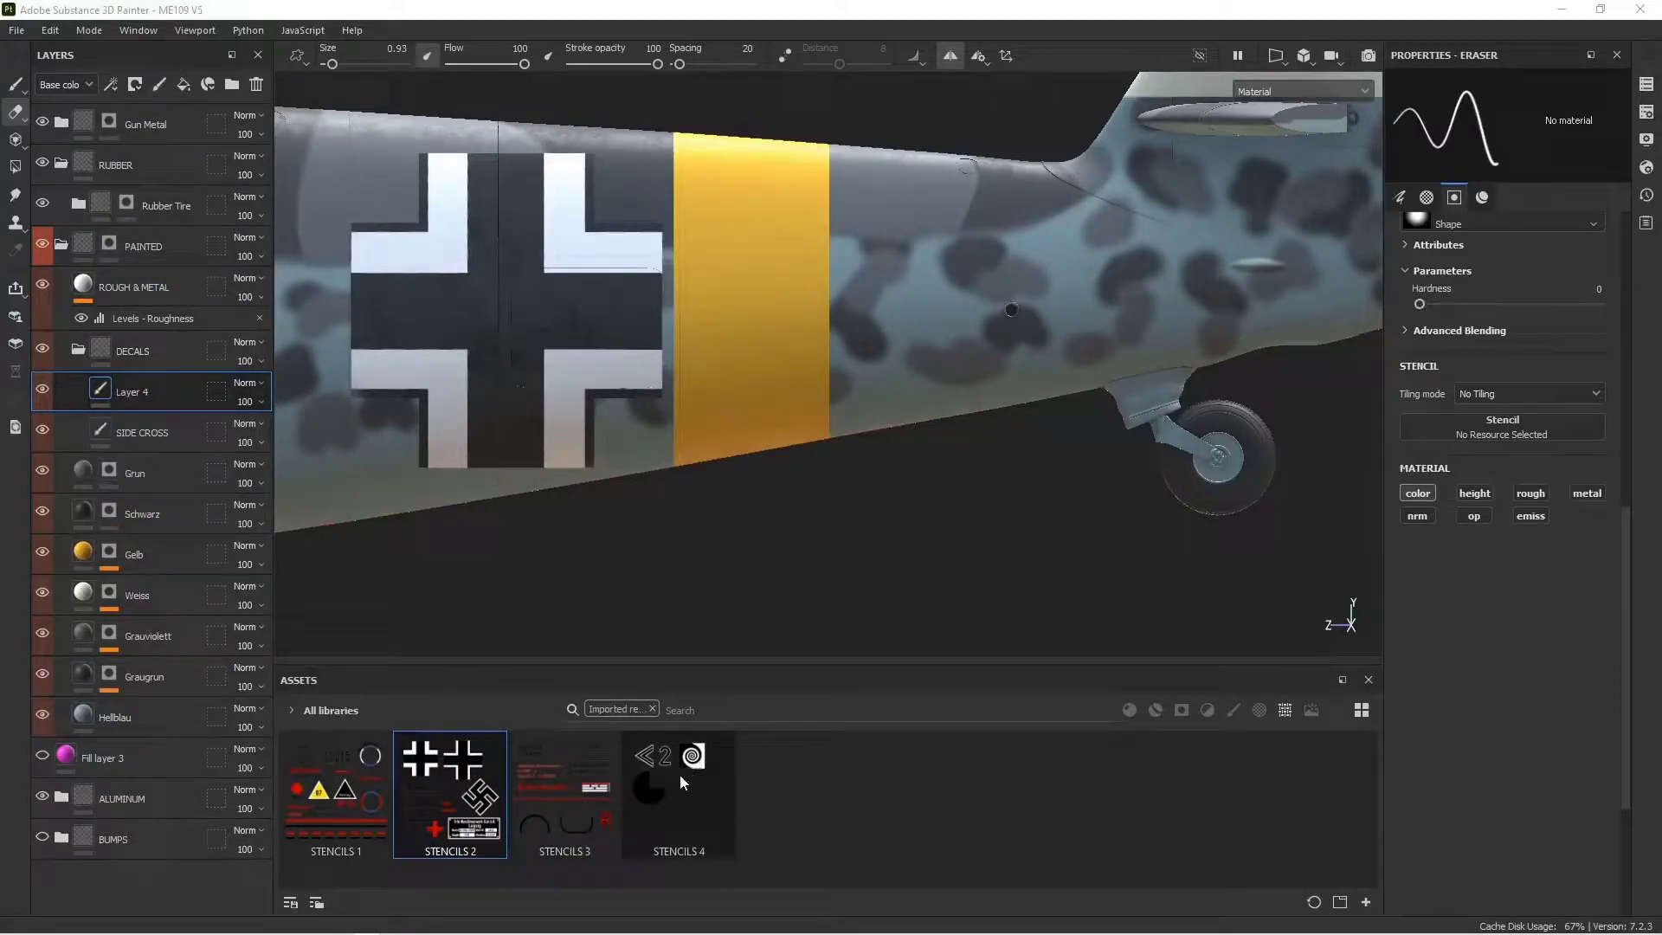
Replace the Projection tool's base color image with STENCILS 4
click(690, 769)
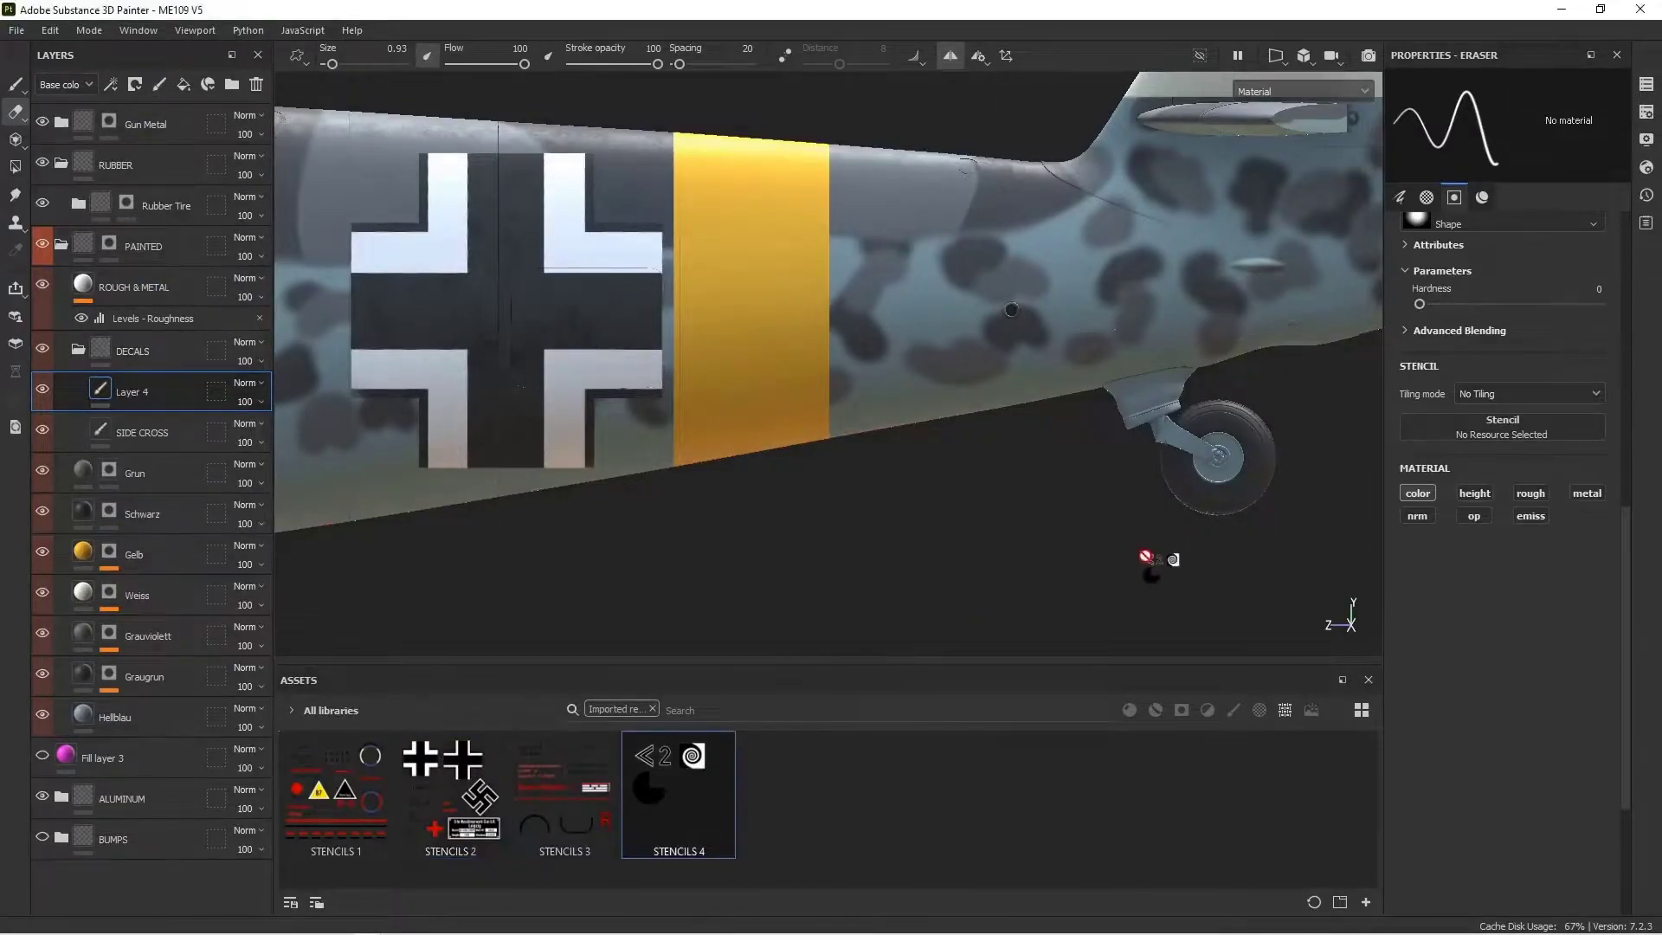
click(15, 86)
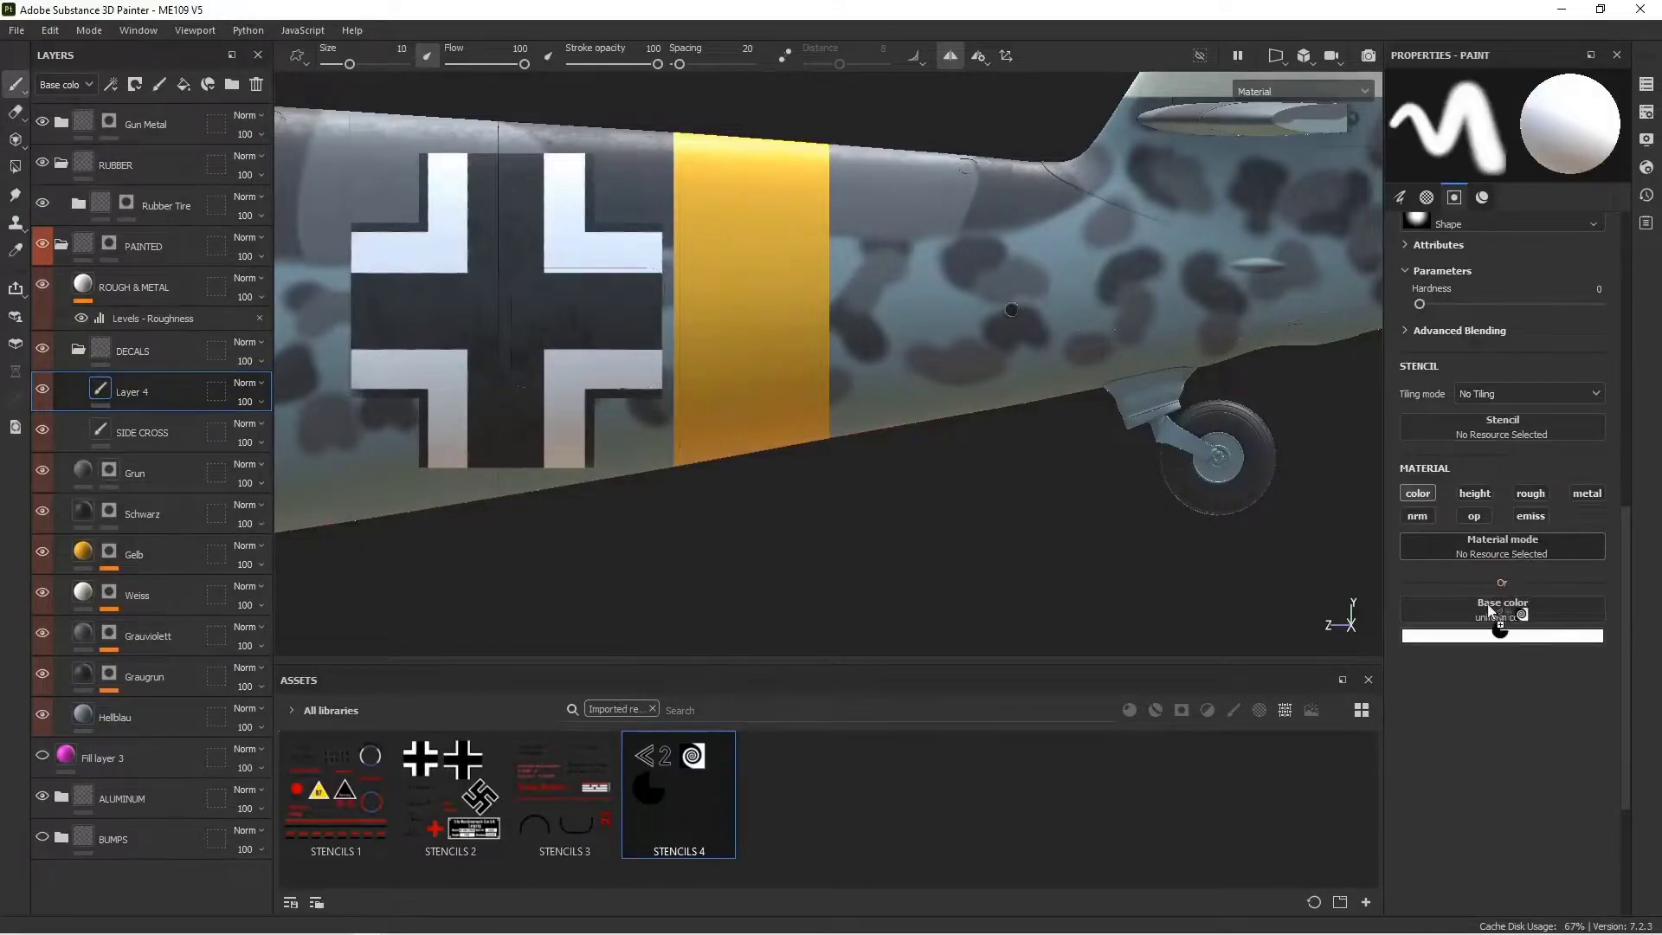
drag(1491, 611, 1493, 613)
mouse_move(690, 770)
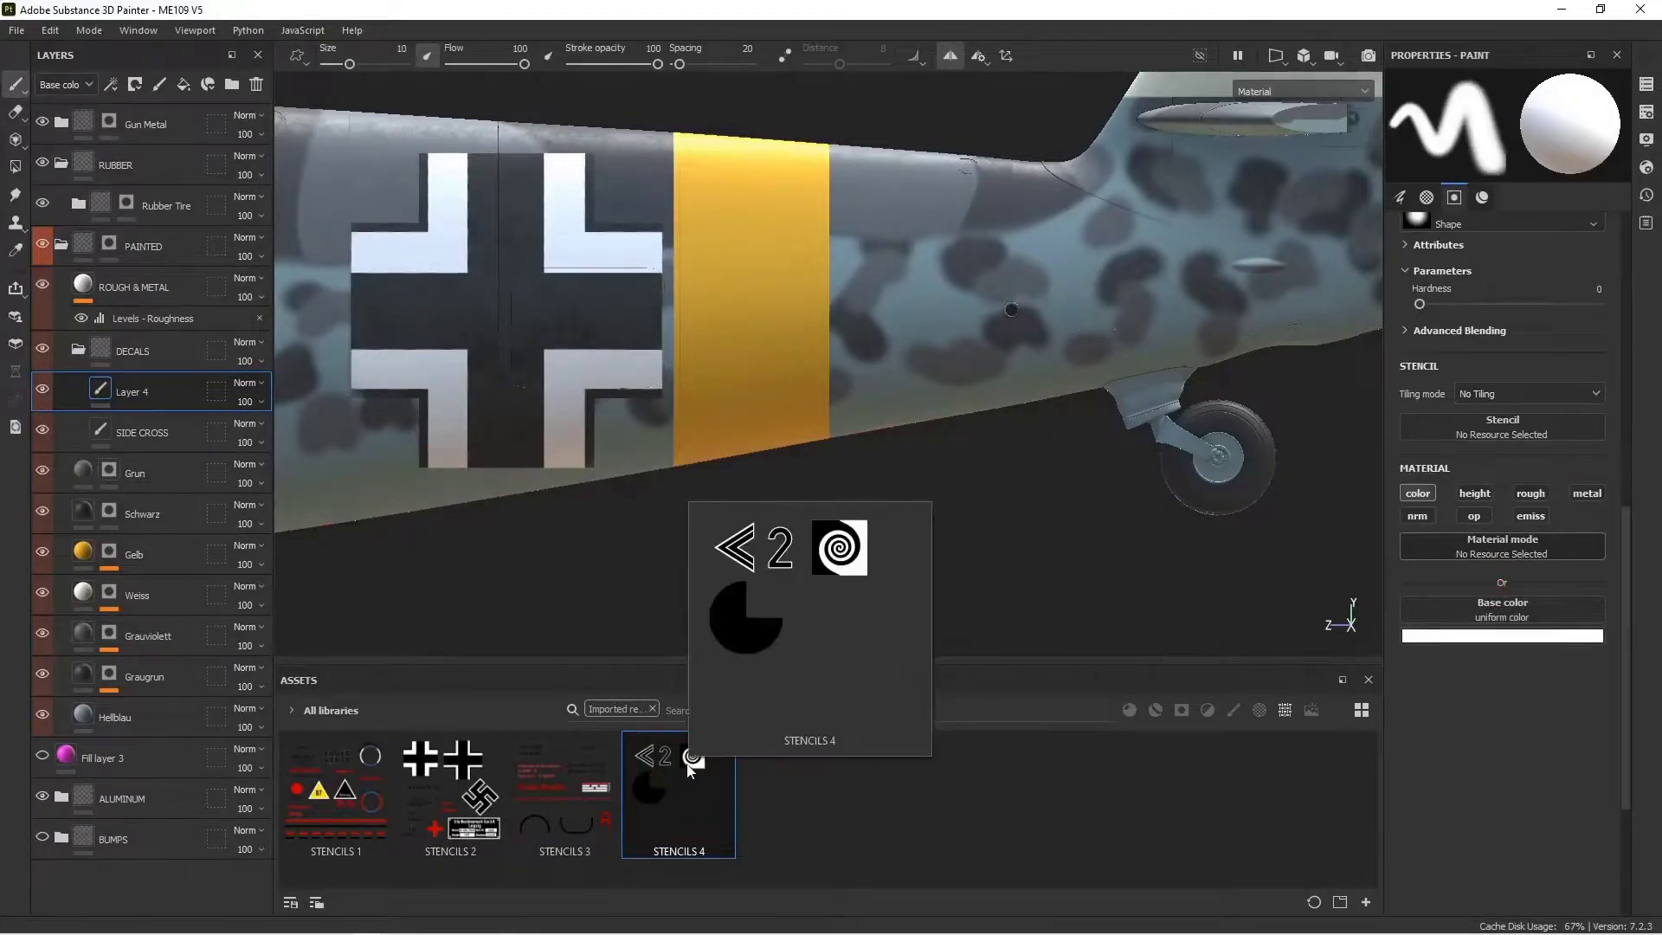
key(3)
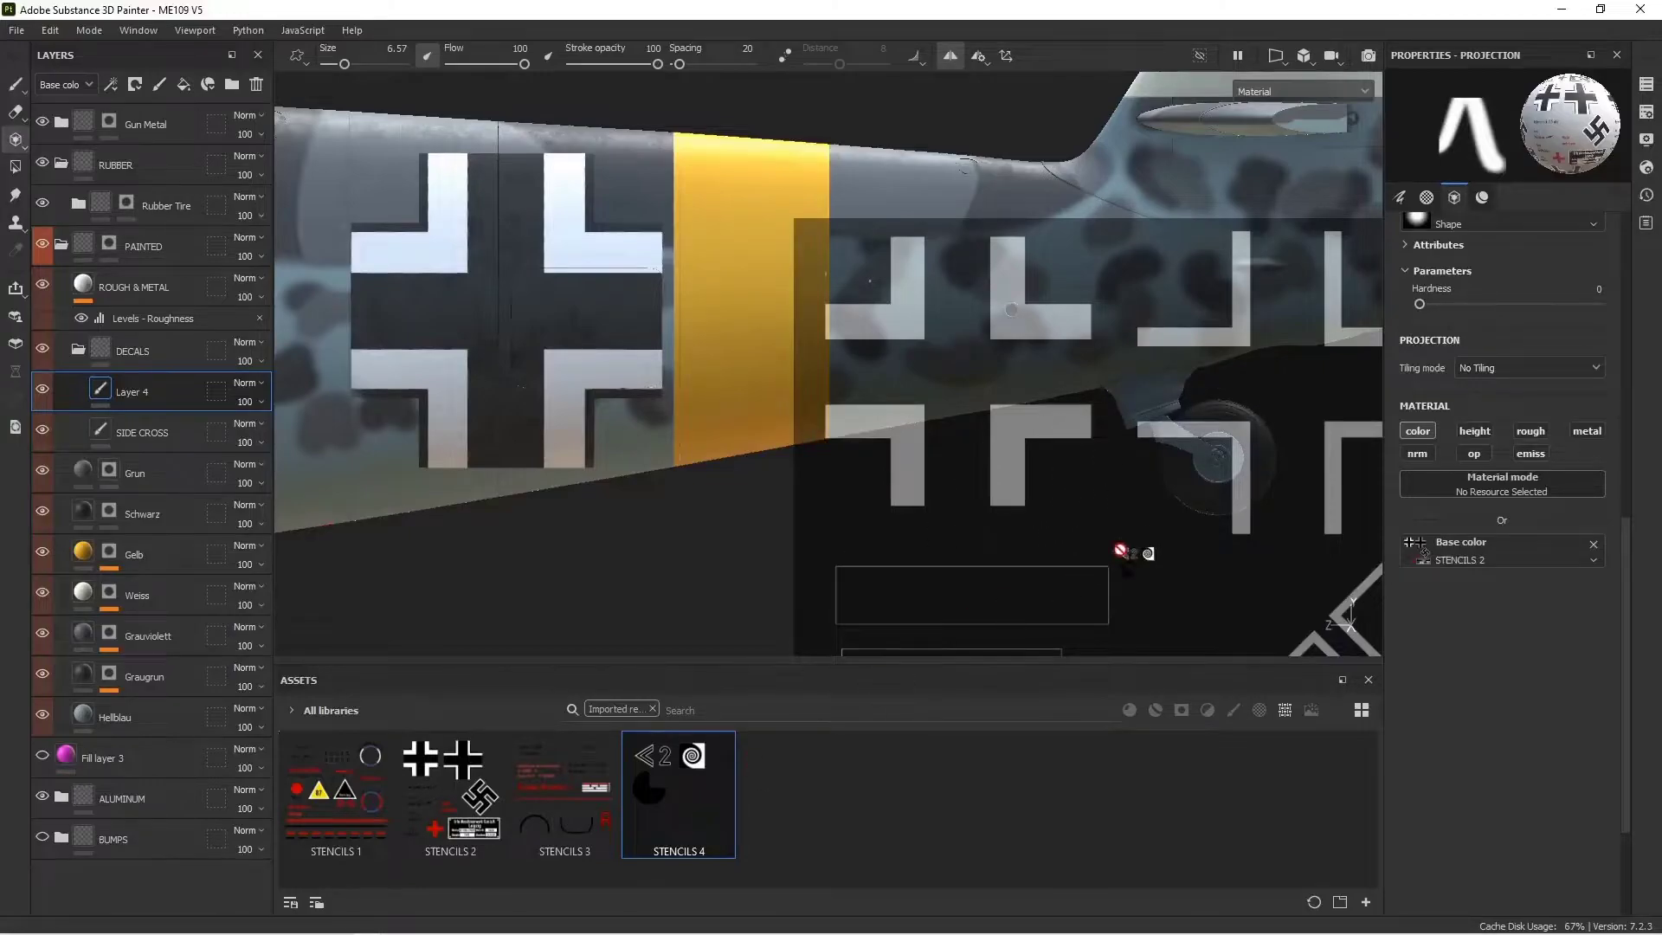
drag(1463, 549, 1465, 551)
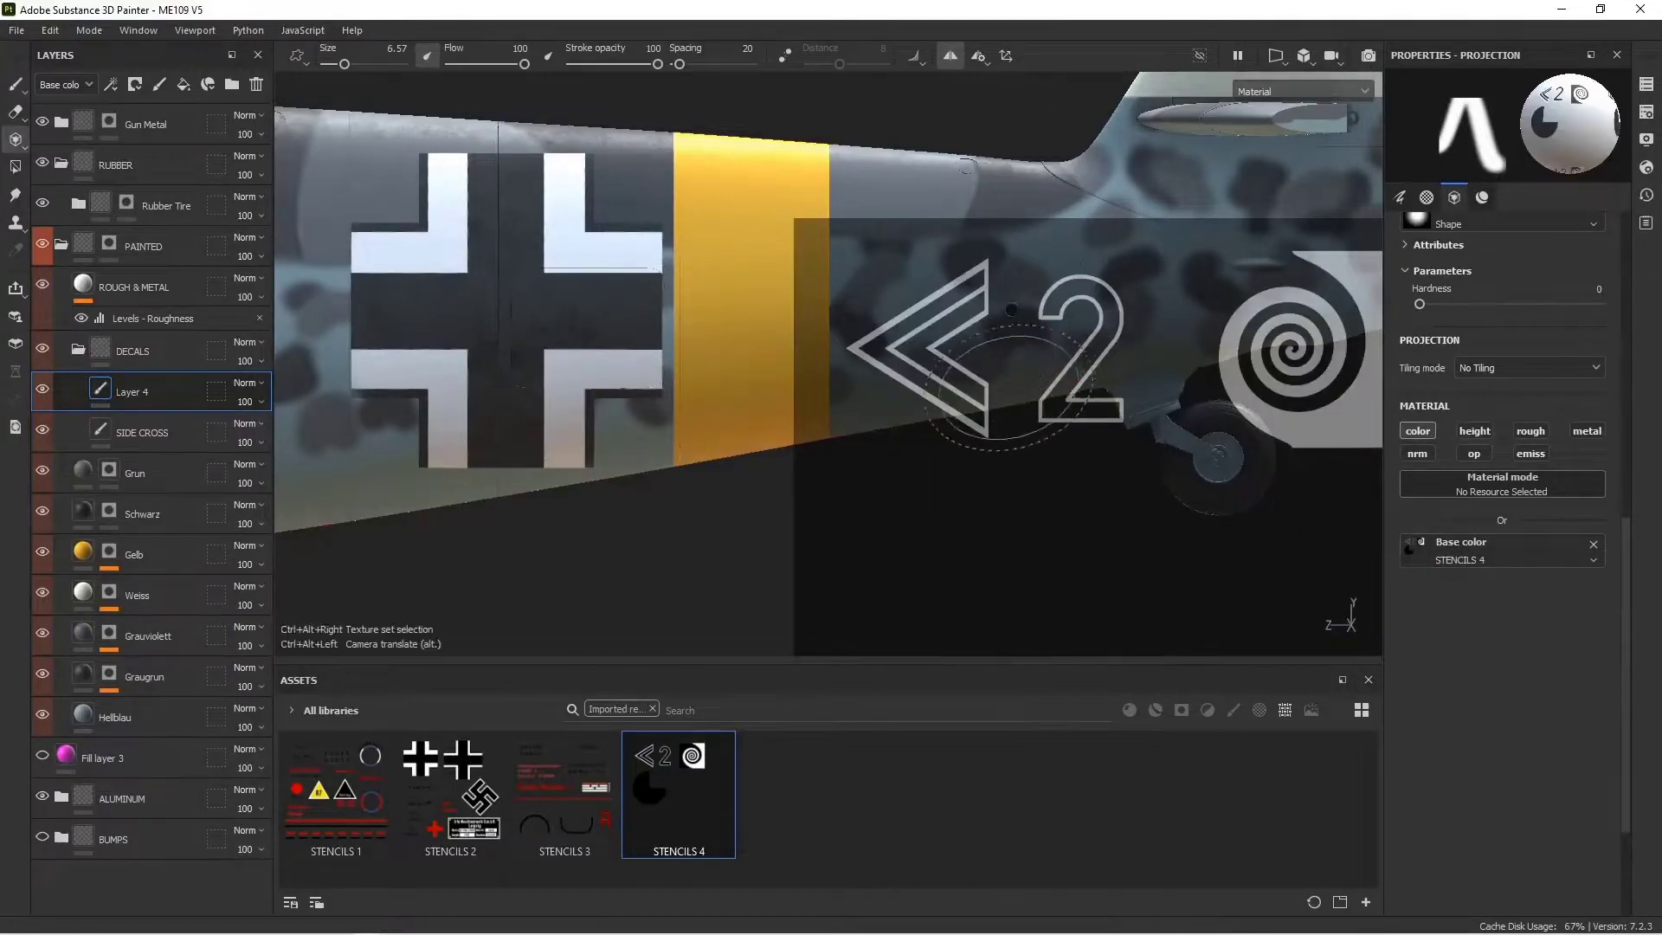
Fit the stencil's number 2 just behind the yellow band and project it onto the fuselage side
key(s)
middle_drag(1109, 407, 937, 337)
right_drag(937, 338, 944, 364)
middle_drag(924, 301, 939, 351)
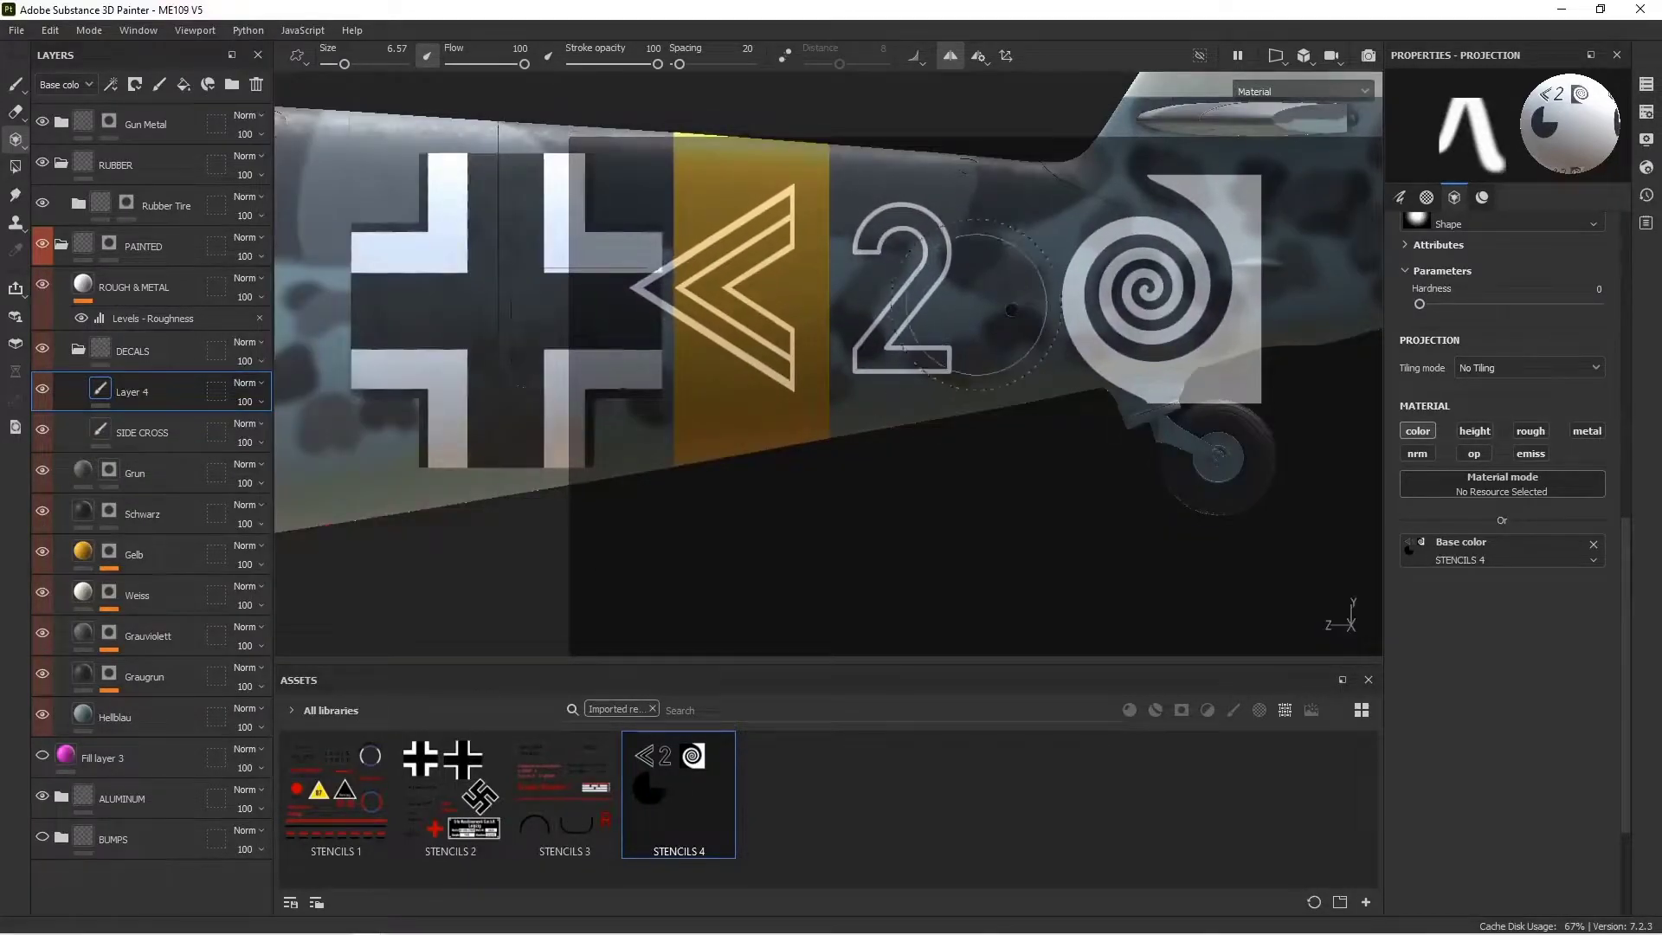
drag(910, 232, 898, 278)
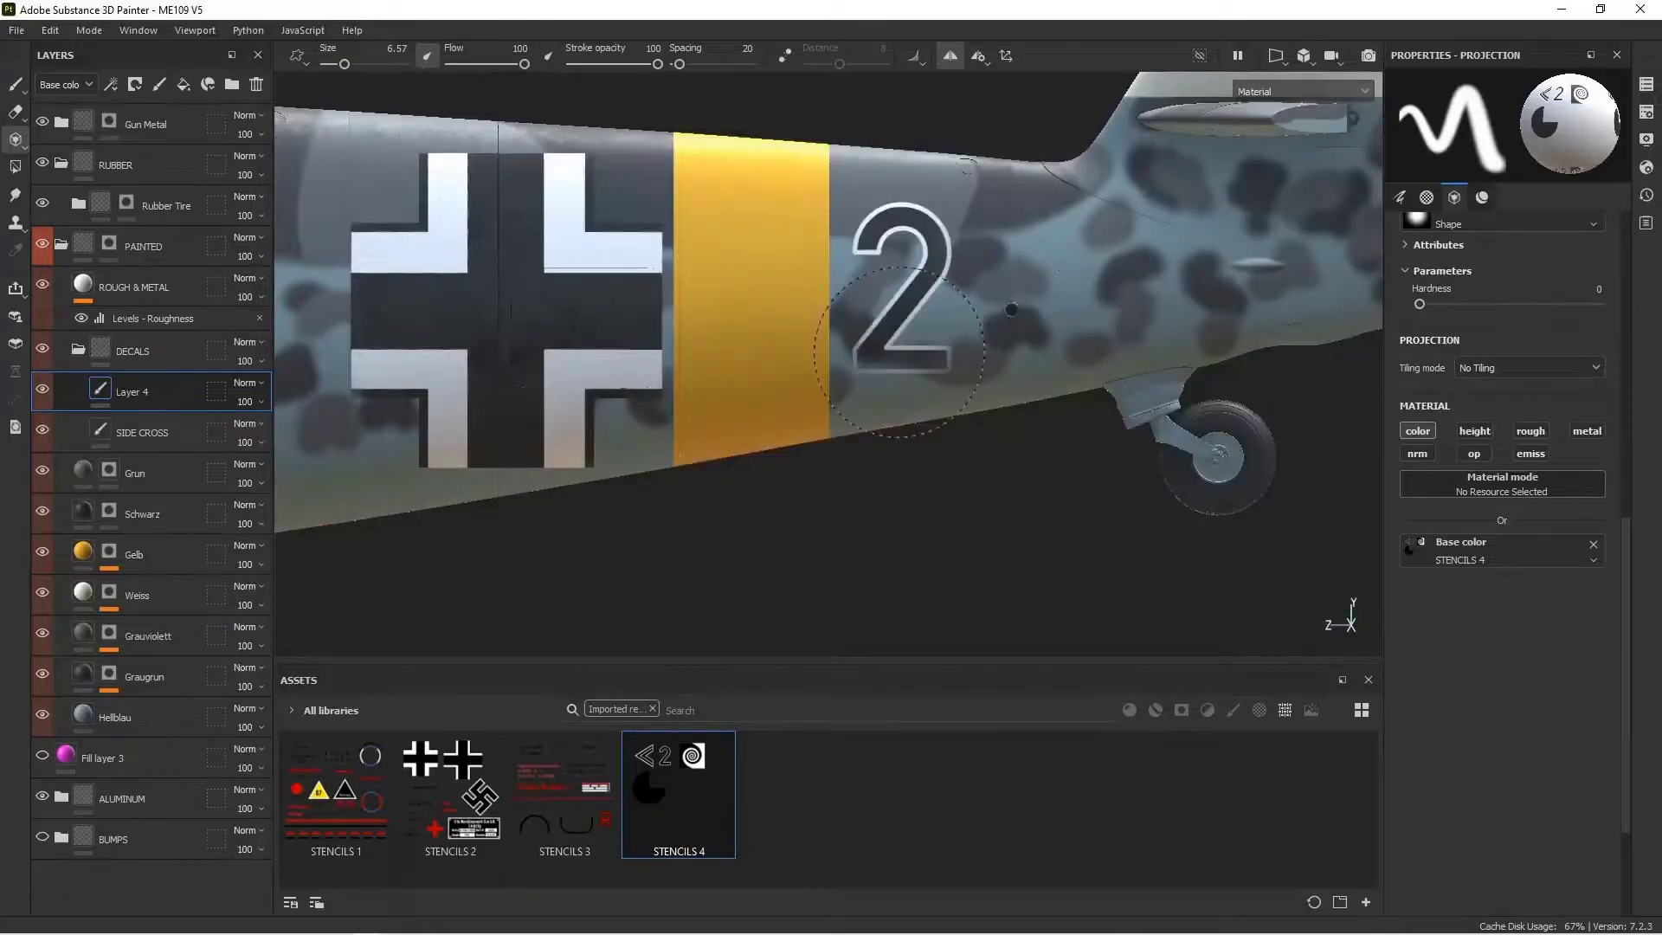
mouse_move(895, 336)
mouse_down()
mouse_move(1073, 511)
mouse_move(1246, 355)
mouse_up()
Check the number 2 on both fuselage sides and add a new paint layer above Layer 4 in the DECALS folder
alt+middle_drag(663, 338, 828, 334)
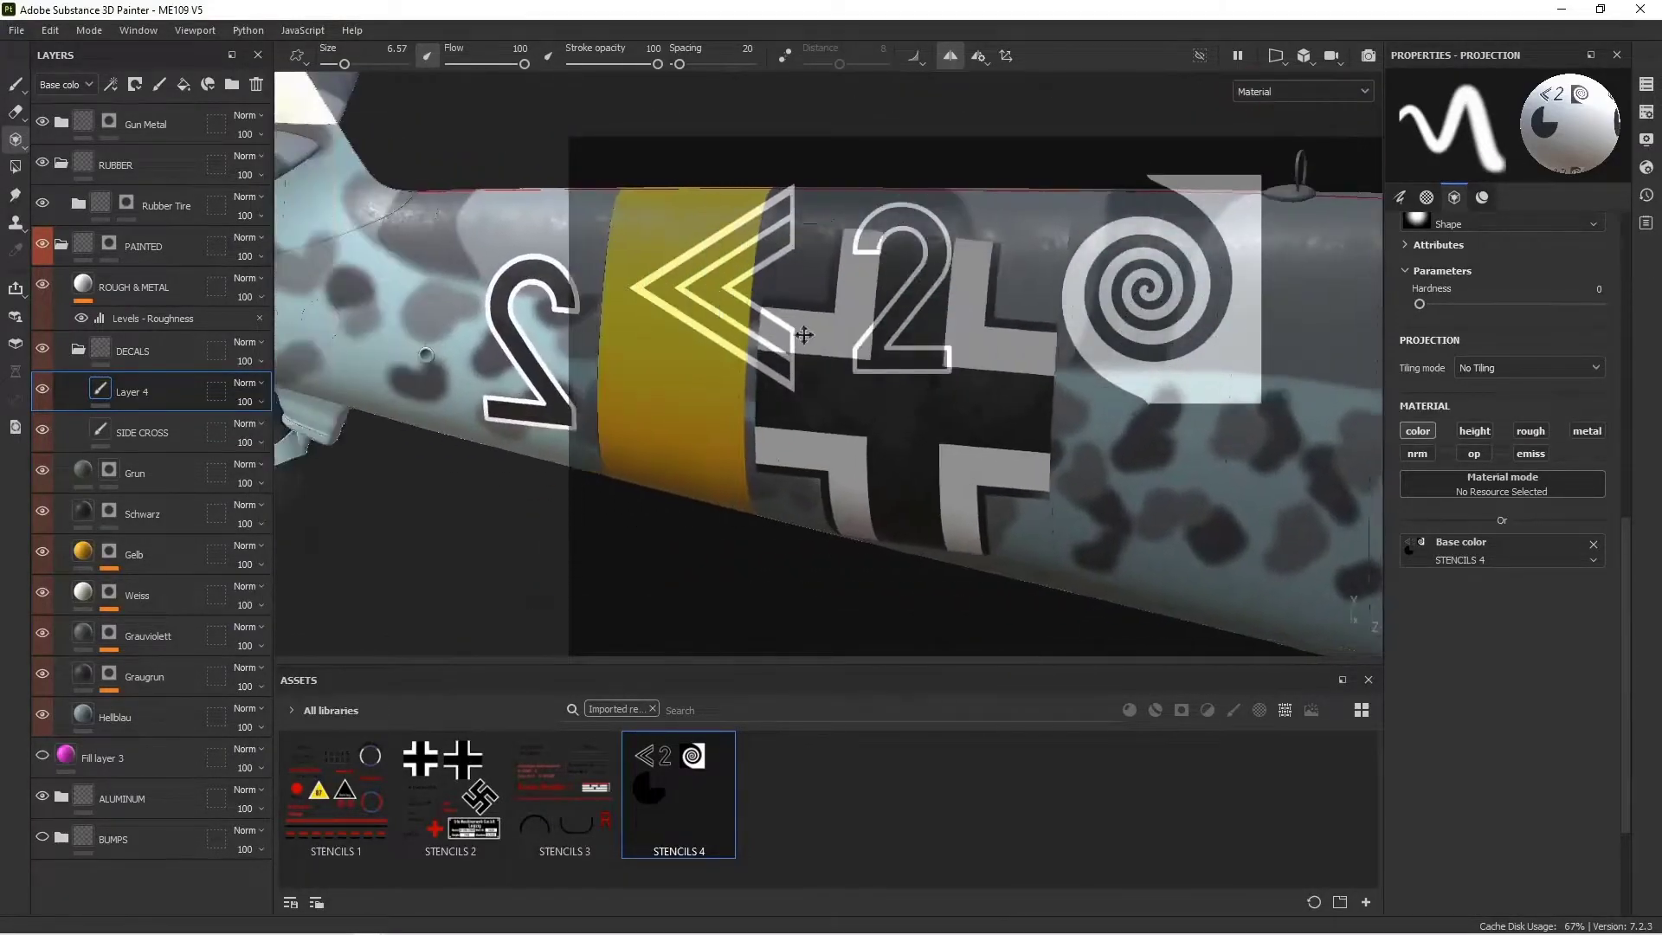
alt+drag(828, 334, 295, 338)
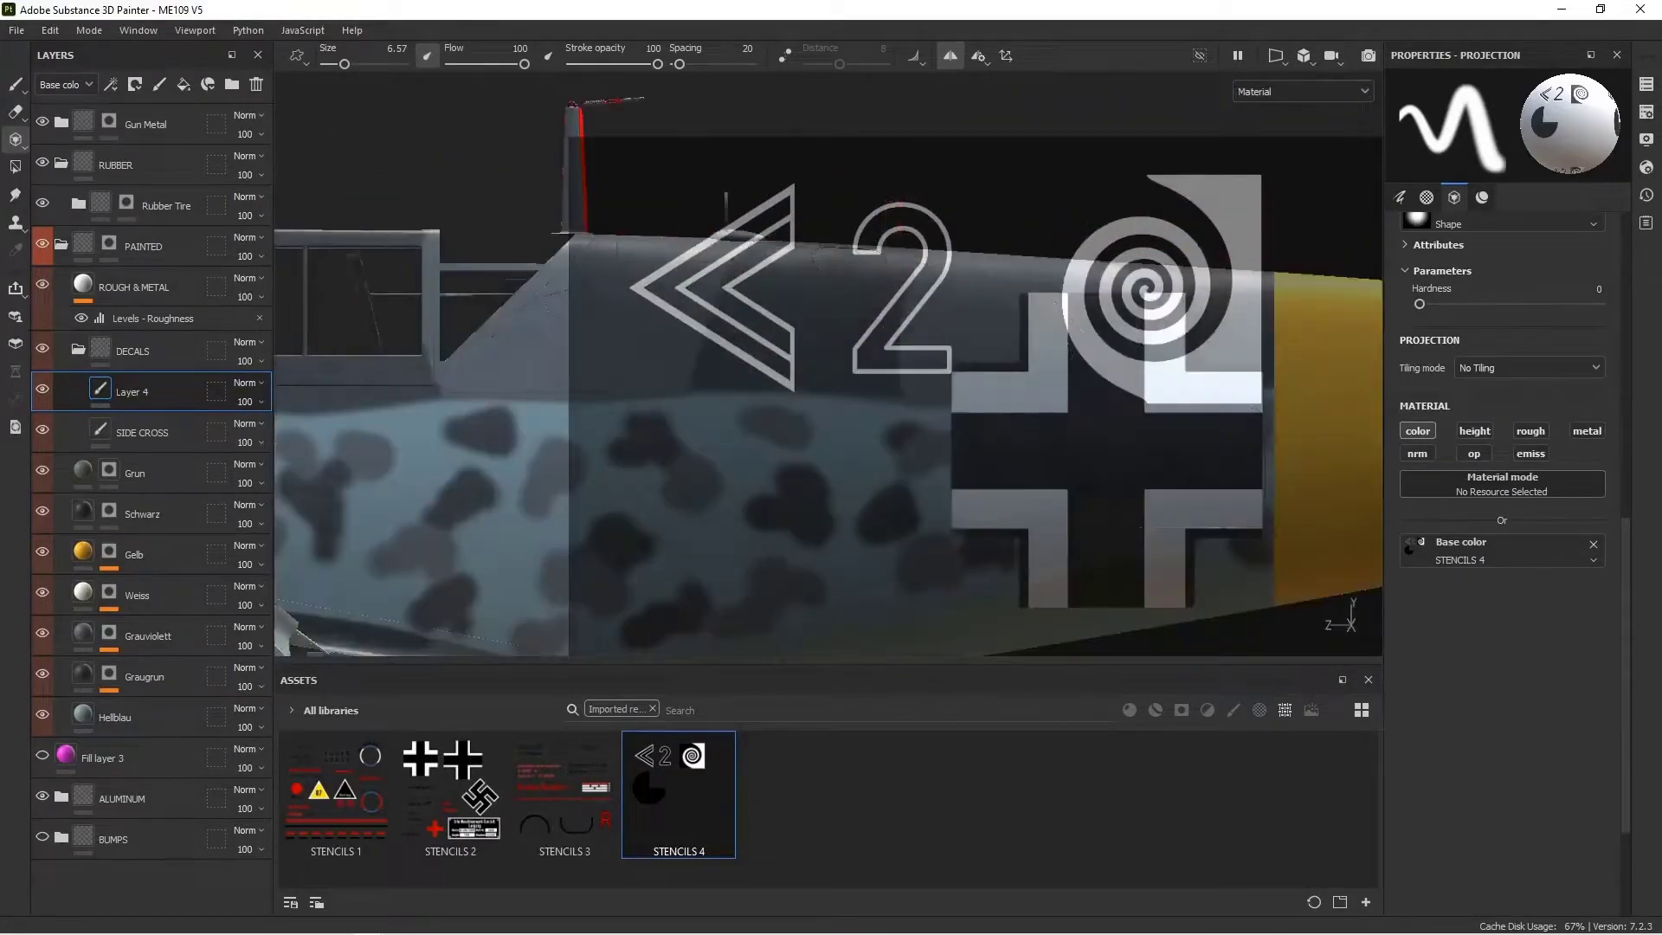
alt+middle_drag(1377, 407, 968, 297)
alt+drag(968, 297, 968, 286)
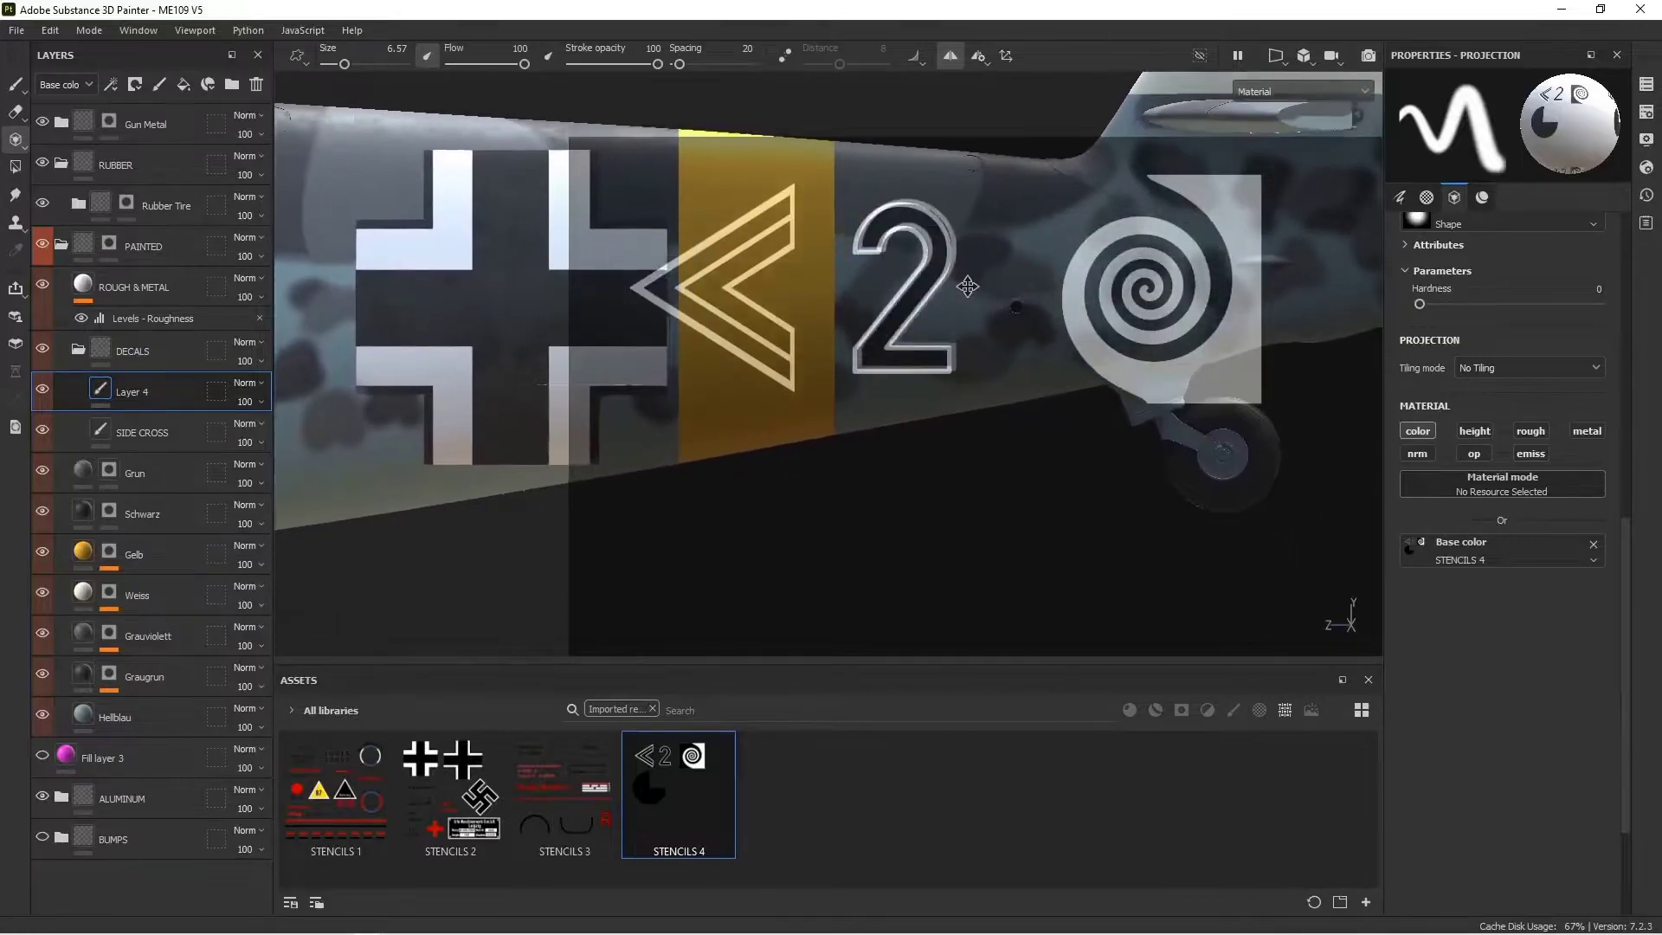
alt+drag(748, 292, 782, 313)
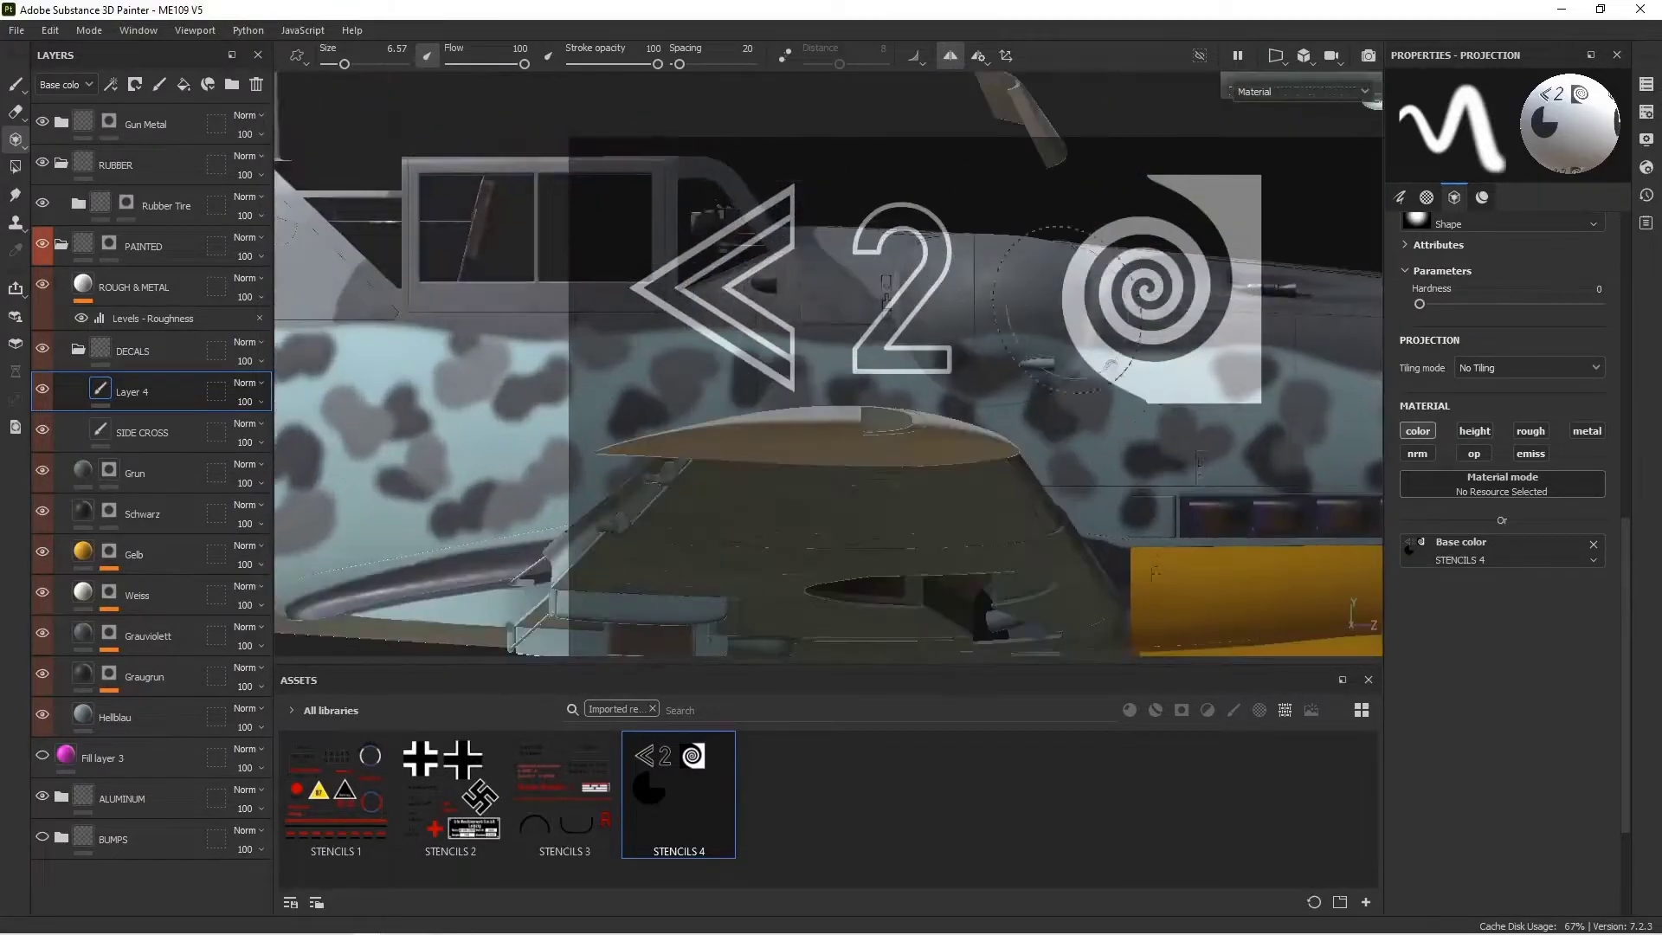
alt+middle_drag(606, 303, 882, 313)
click(159, 84)
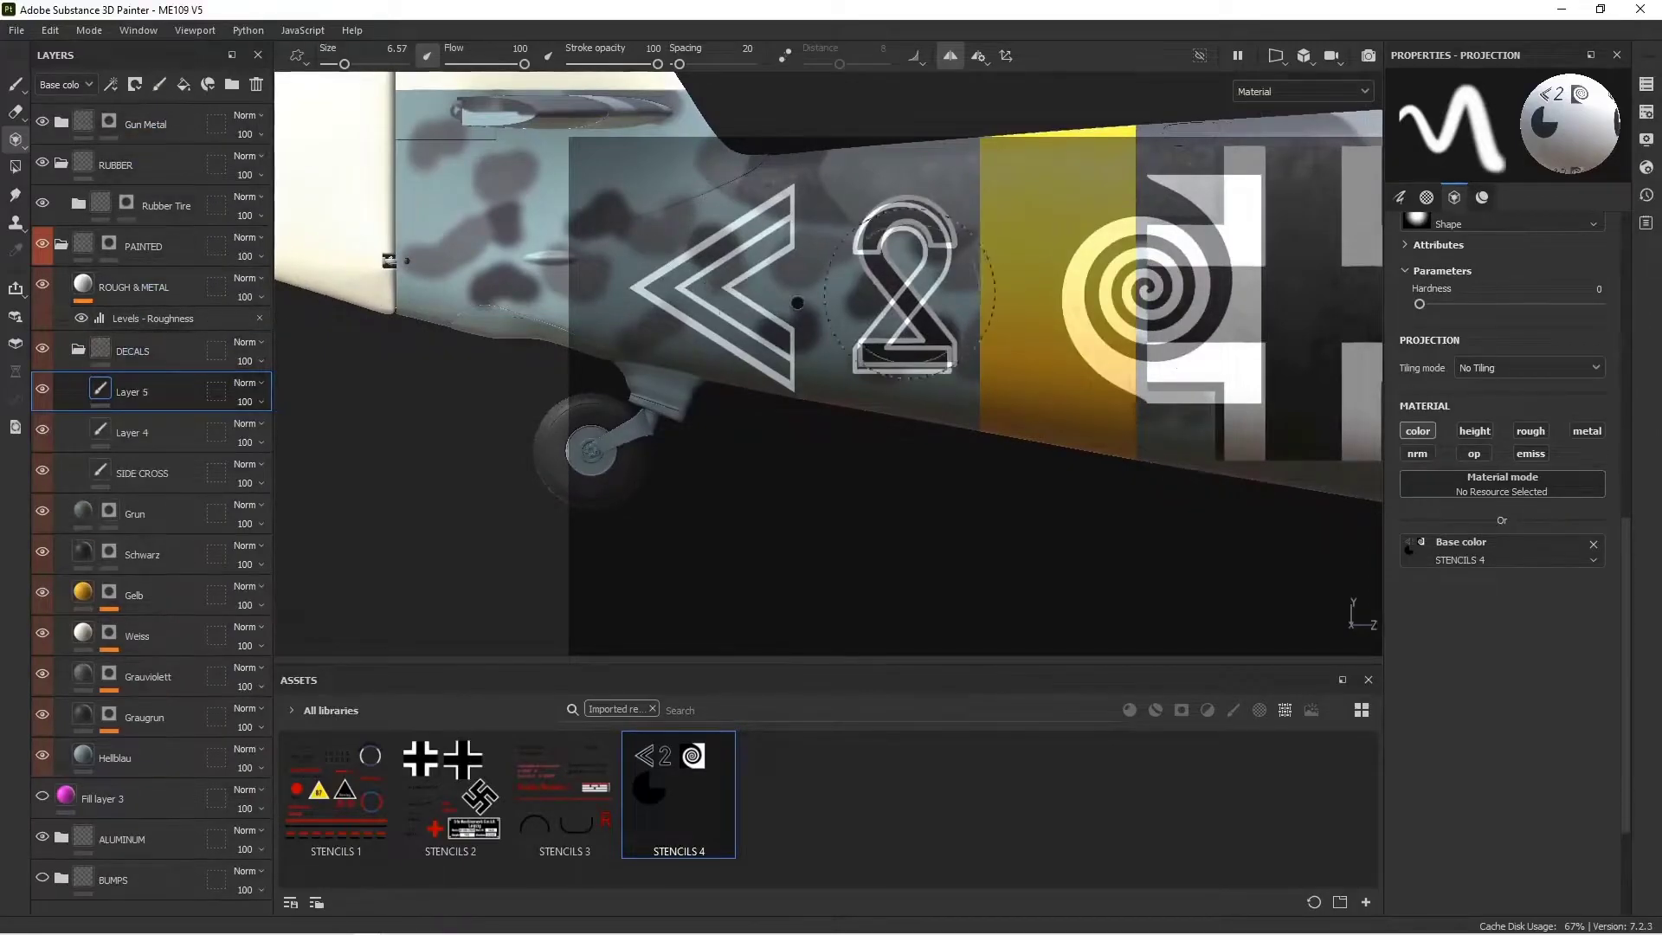
Turn off symmetry, fit the stencil's 2 over the reversed one and project it with brush size 4.68
key(s)
middle_drag(935, 328, 940, 321)
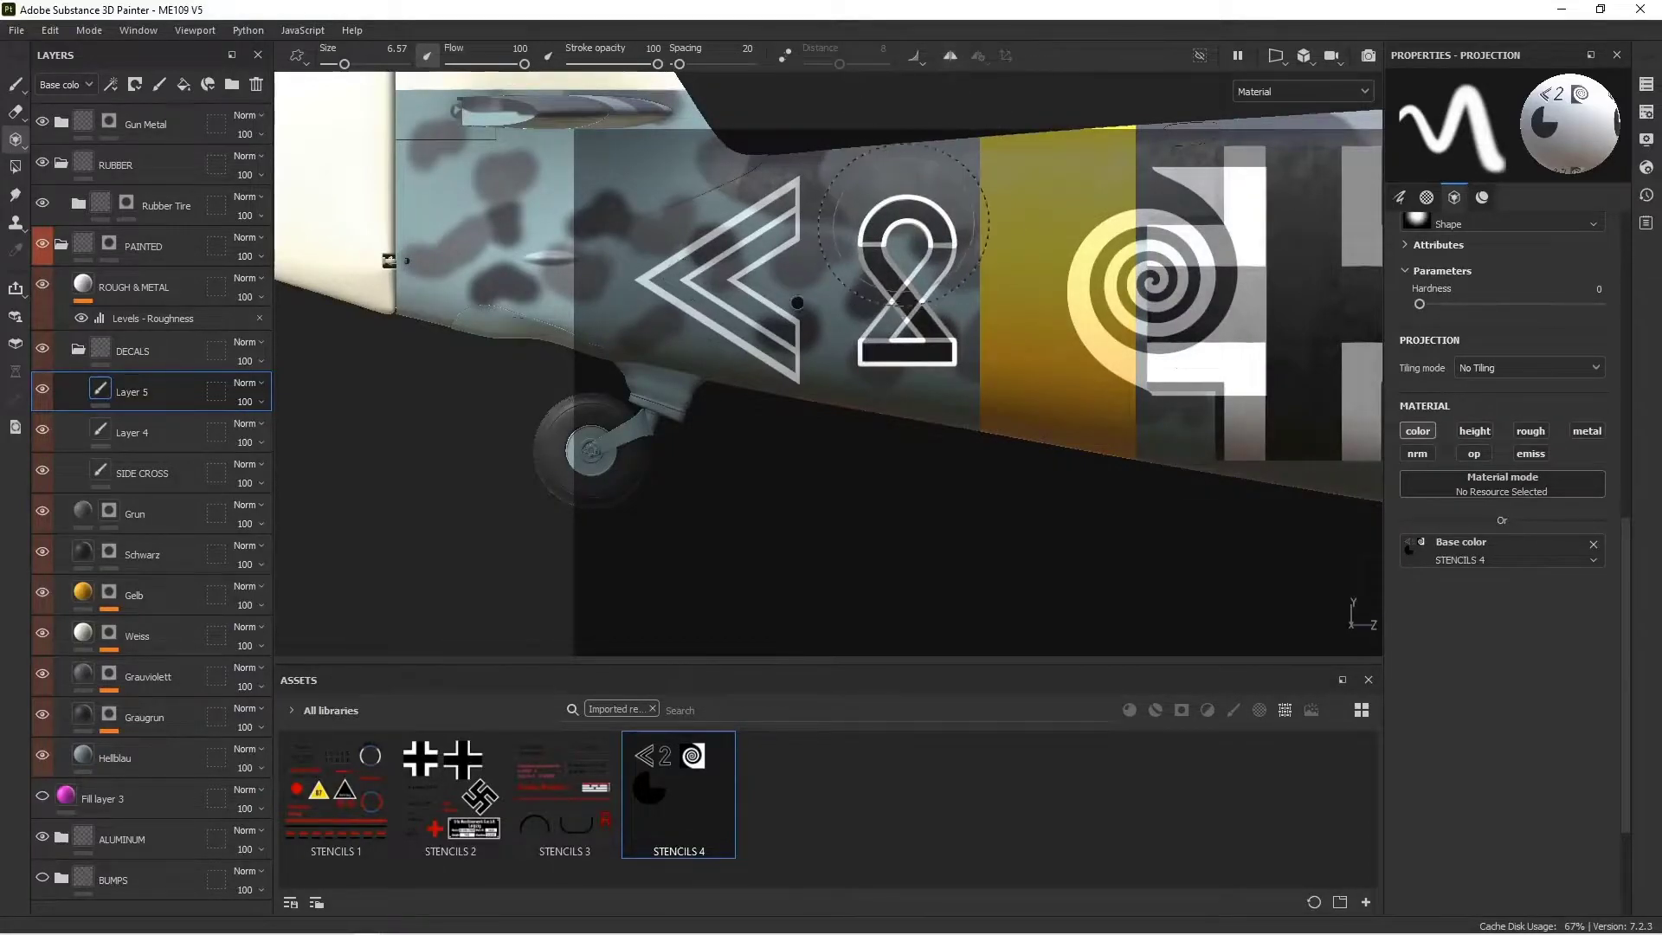
ctrl+right_drag(903, 224, 885, 217)
drag(887, 213, 893, 355)
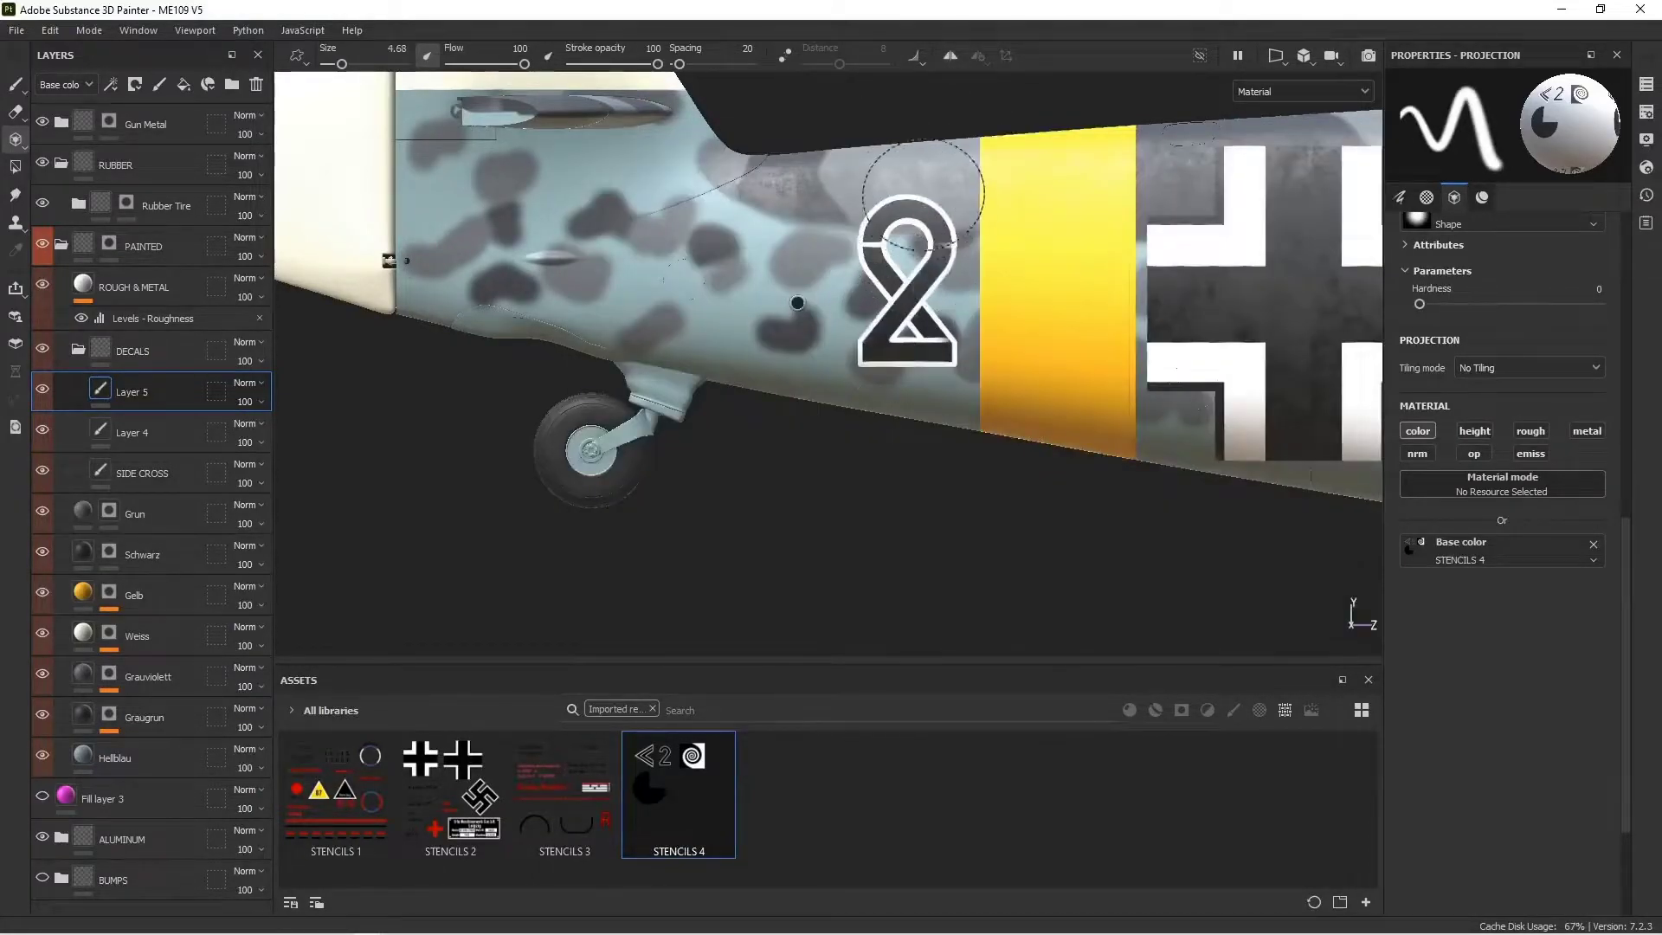
Hide Layer 5 and erase the reversed 2 from Layer 4 on this fuselage side with eraser size 2.97
click(42, 430)
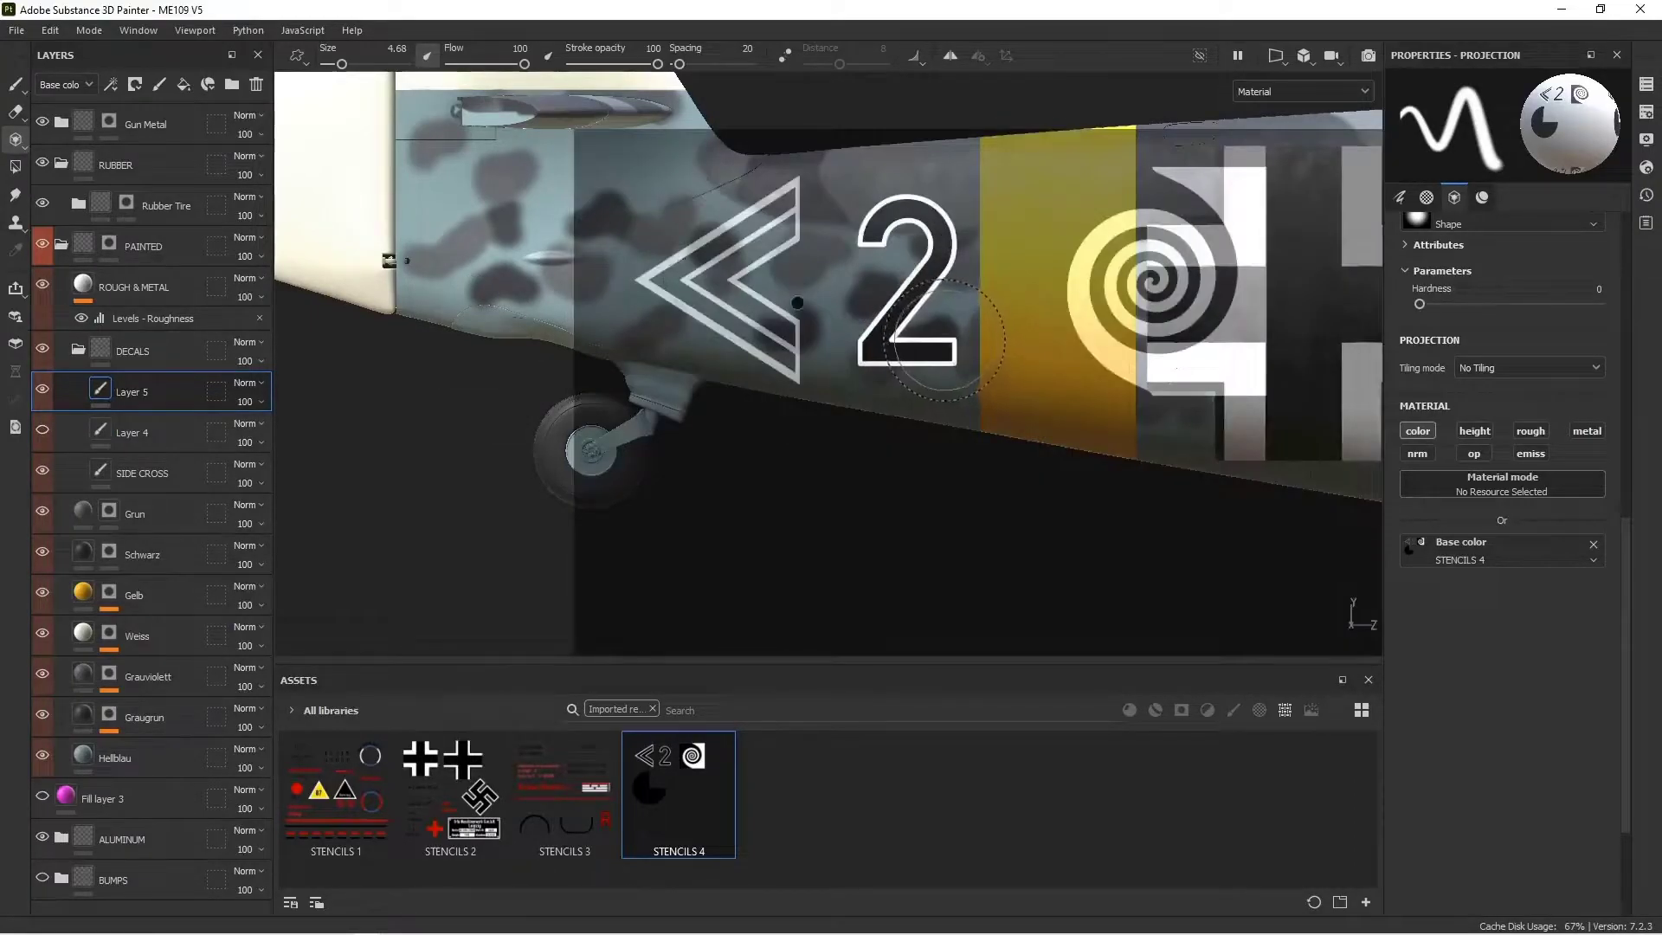
click(41, 429)
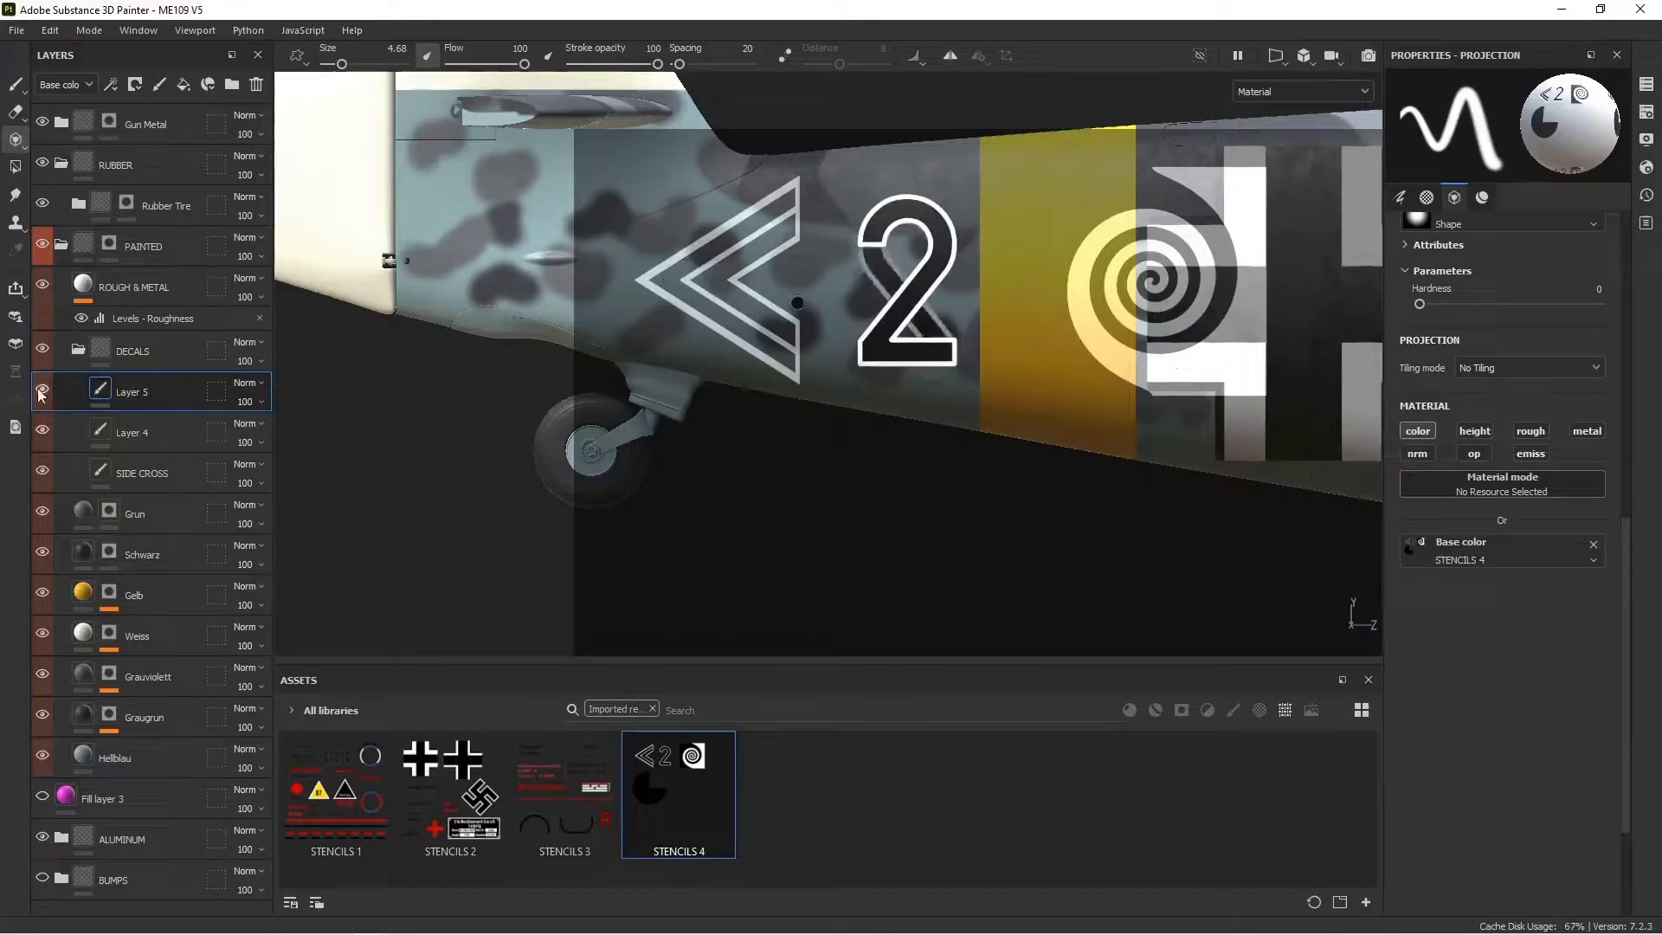
click(41, 389)
key(1)
alt+drag(819, 378, 875, 442)
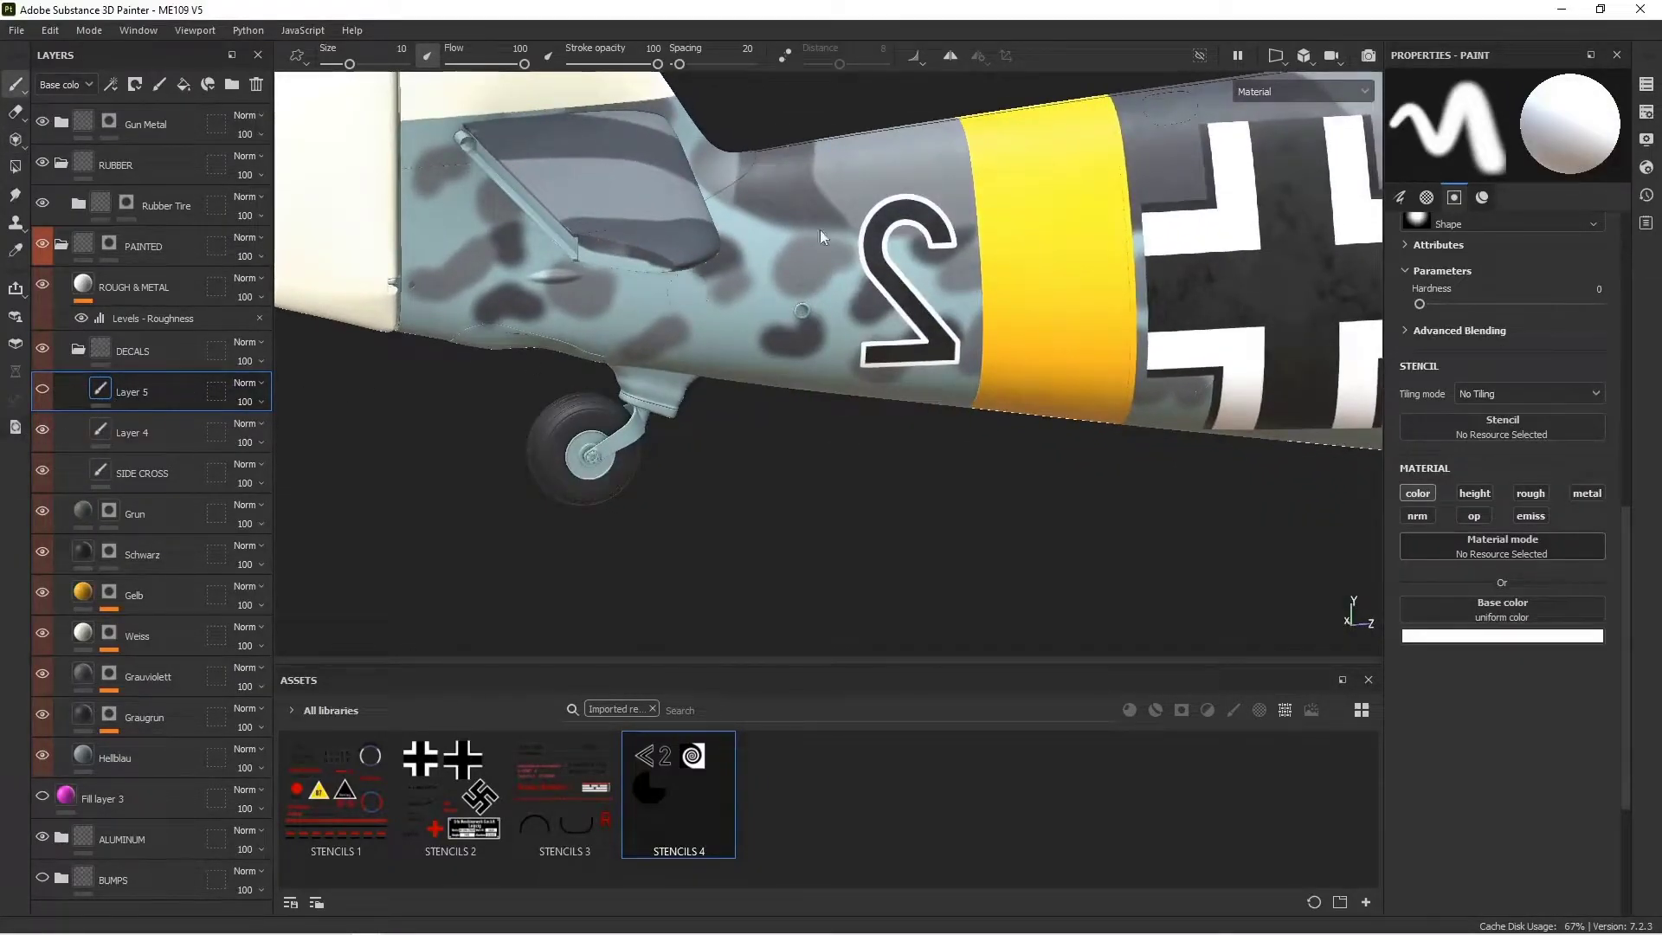
click(130, 433)
key(2)
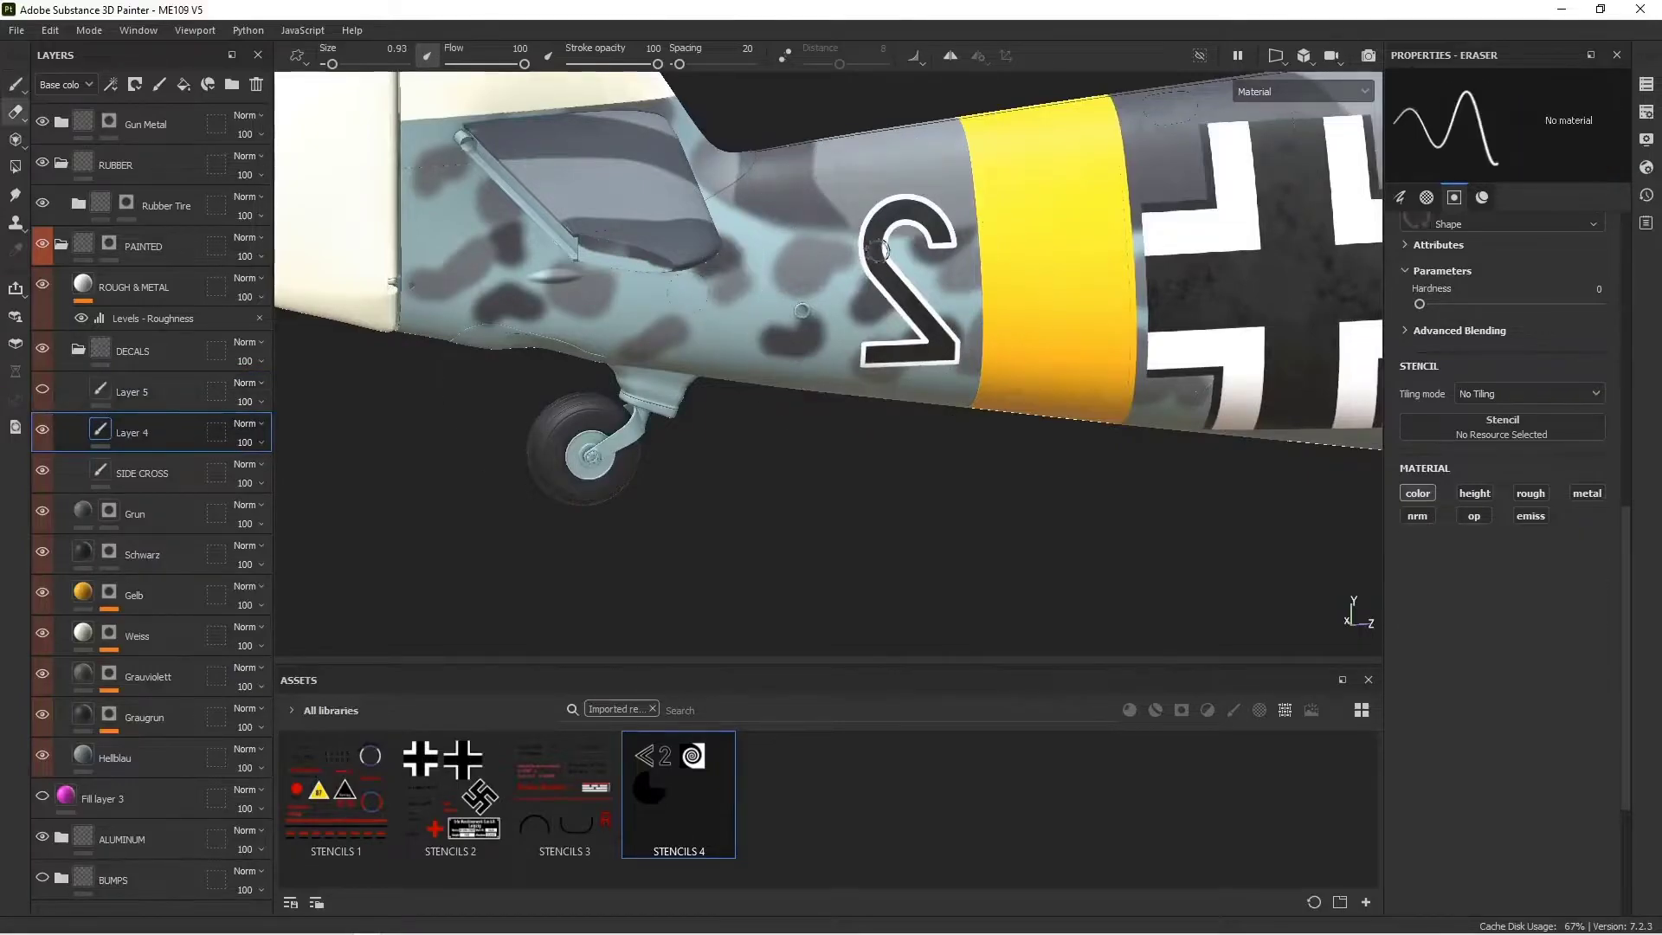
mouse_move(871, 200)
ctrl+right_down()
mouse_move(920, 200)
mouse_move(904, 200)
ctrl+right_up()
mouse_move(871, 200)
mouse_down()
mouse_move(881, 251)
mouse_move(863, 228)
mouse_up()
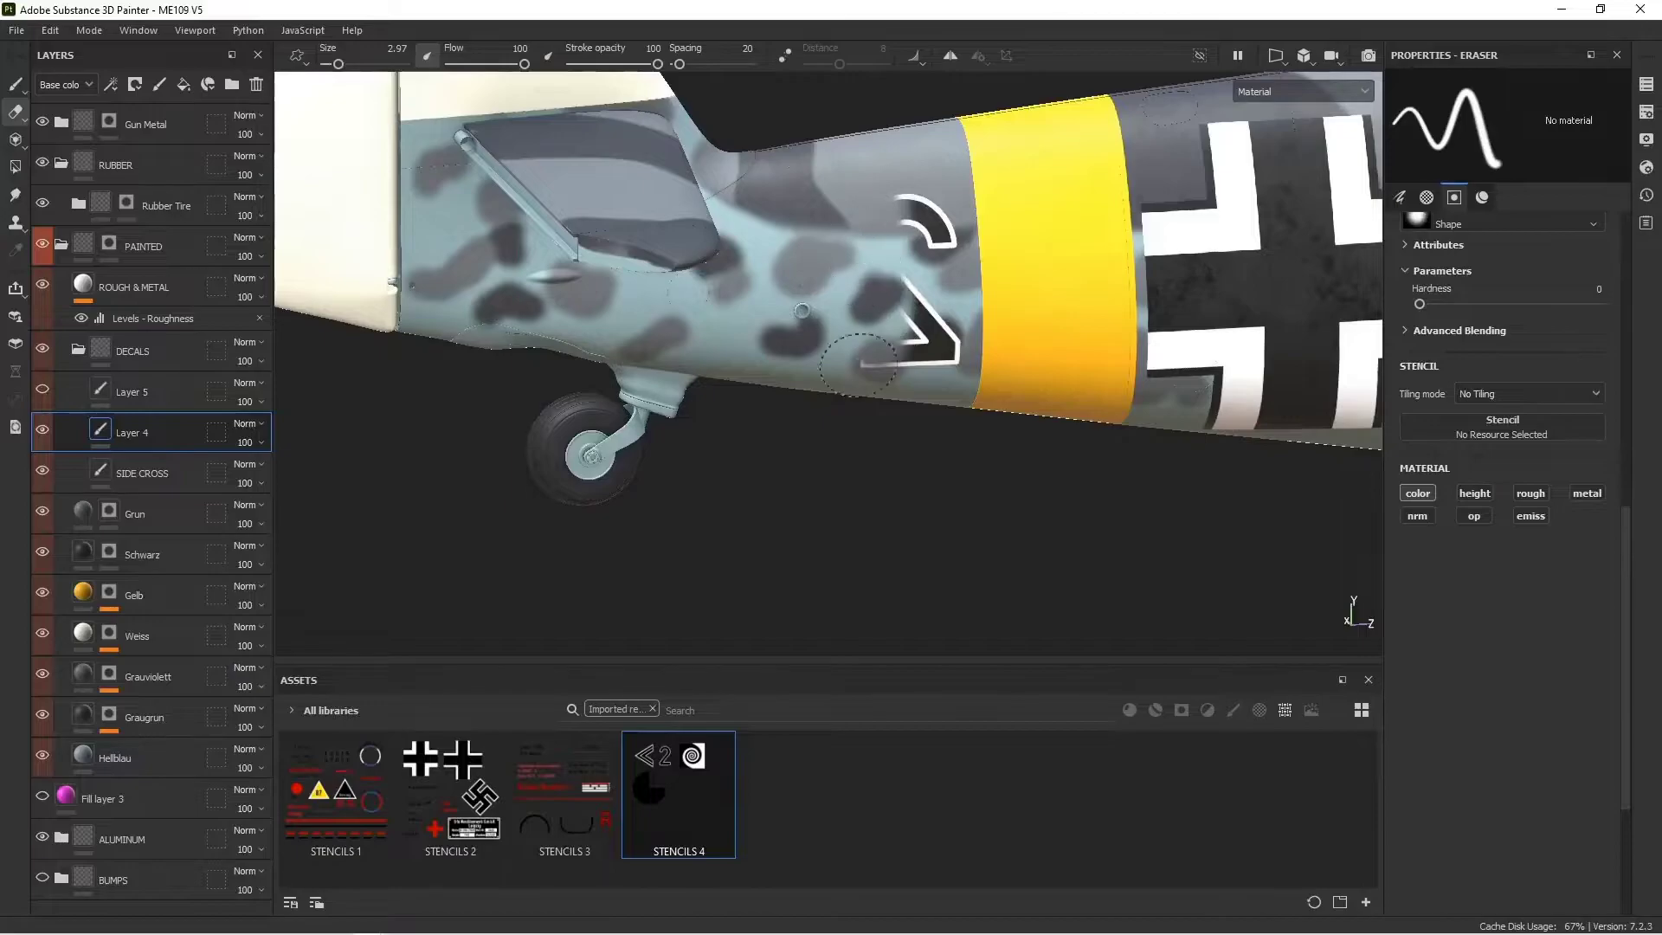
mouse_move(866, 379)
mouse_down()
mouse_move(941, 234)
mouse_move(1186, 290)
mouse_move(452, 313)
mouse_up()
Show Layer 5 again and inspect the numbers on both fuselage sides from above
click(42, 390)
alt+drag(1039, 343, 926, 320)
alt+middle_drag(923, 348, 849, 485)
scroll(883, 367, up, 4)
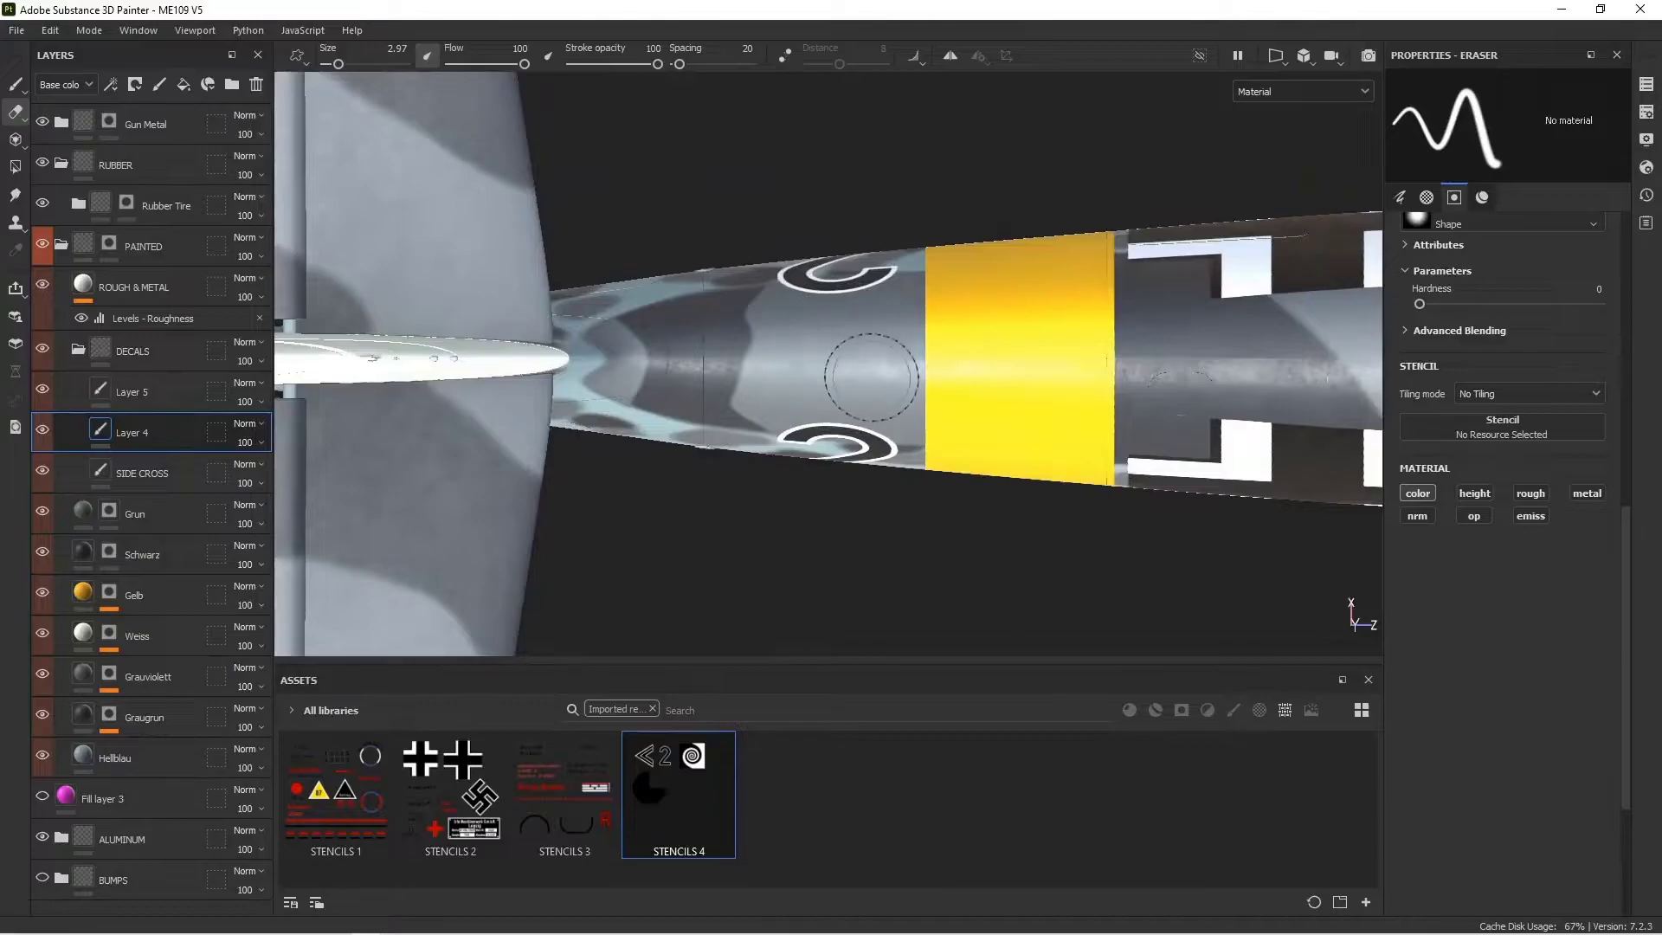
alt+drag(872, 378, 924, 303)
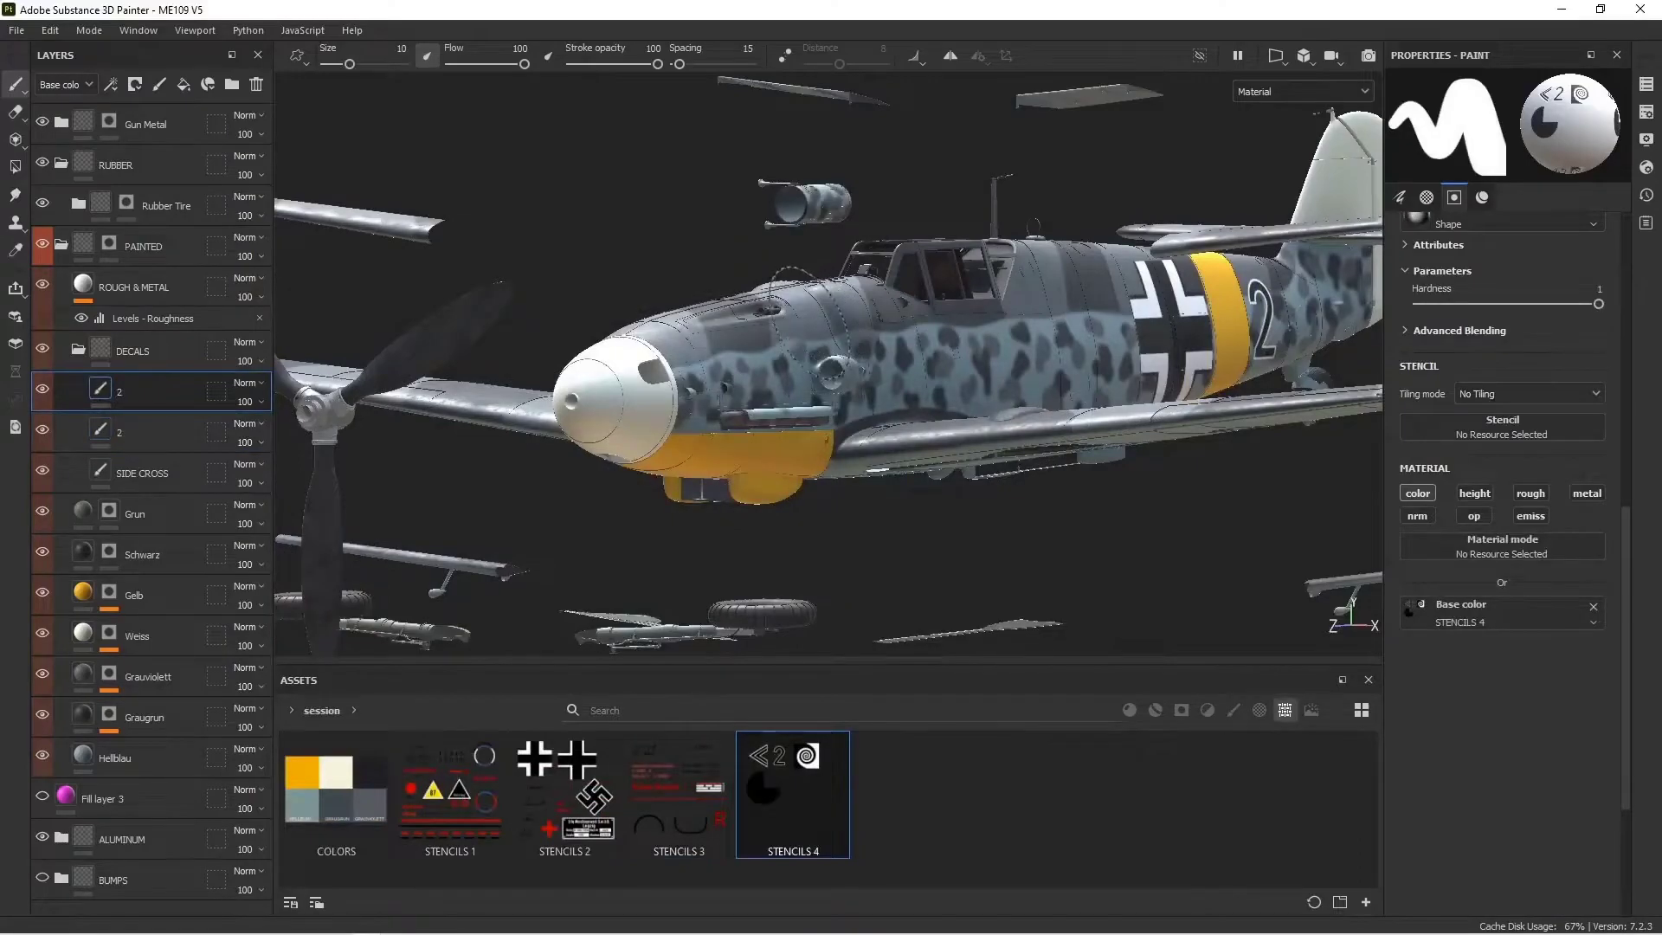
Inspect the propeller spinner and add a new paint layer above the two number layers in the DECALS folder
alt+drag(809, 324, 879, 360)
scroll(762, 366, up, 2)
alt+drag(762, 366, 661, 371)
alt+middle_drag(660, 371, 695, 340)
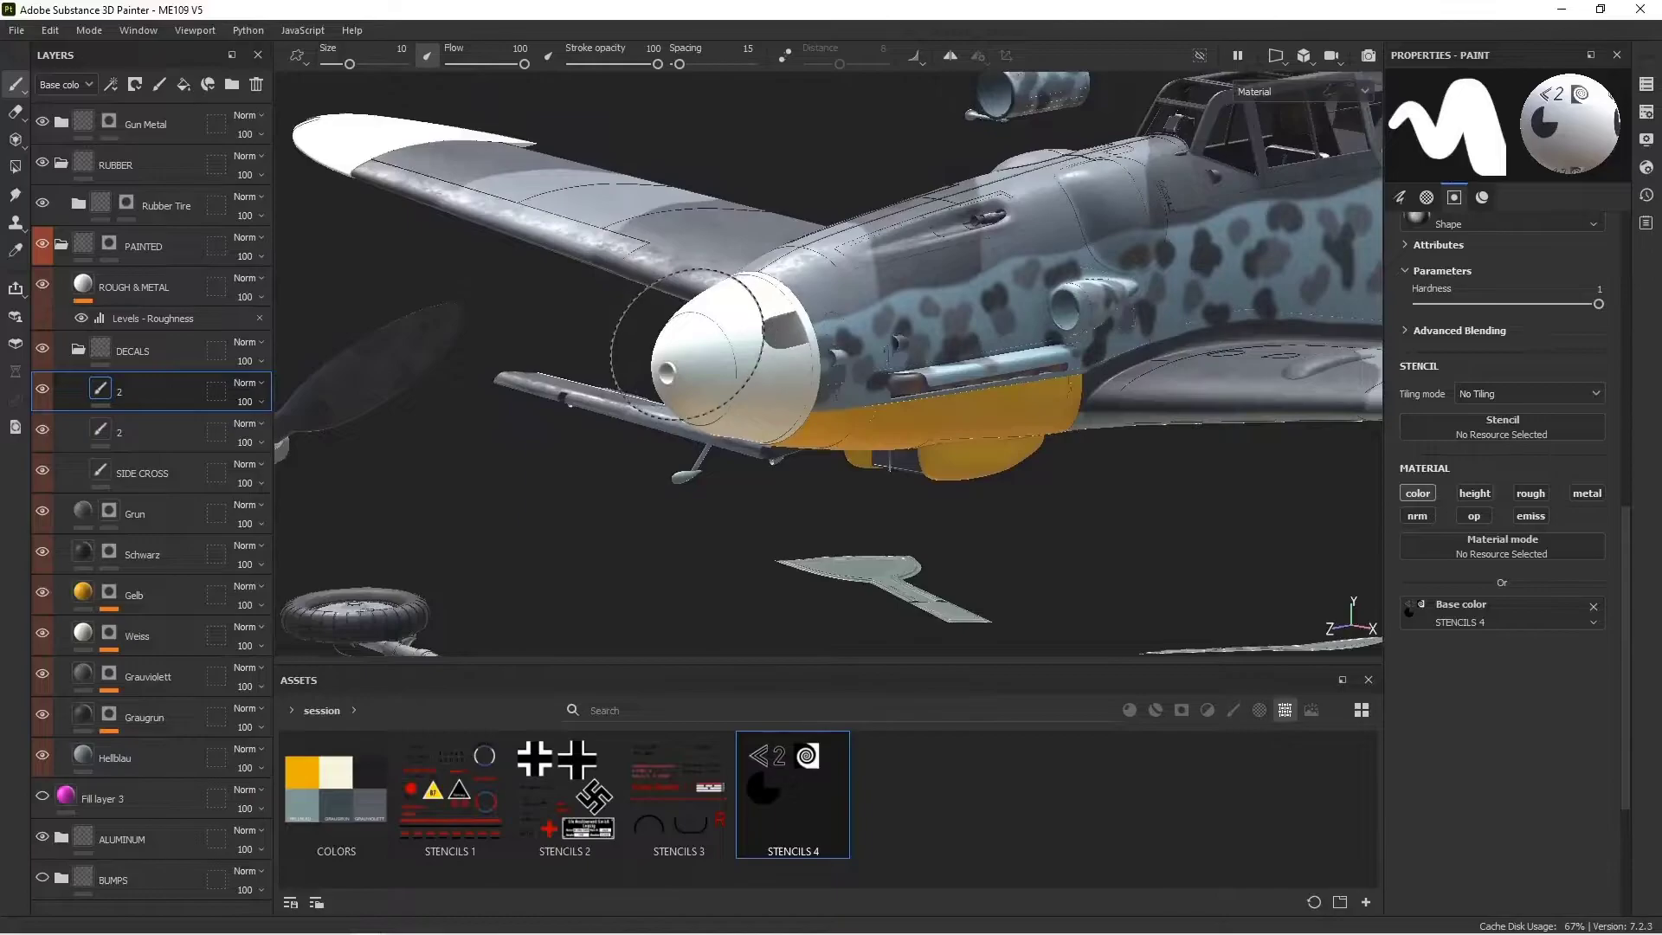
click(161, 87)
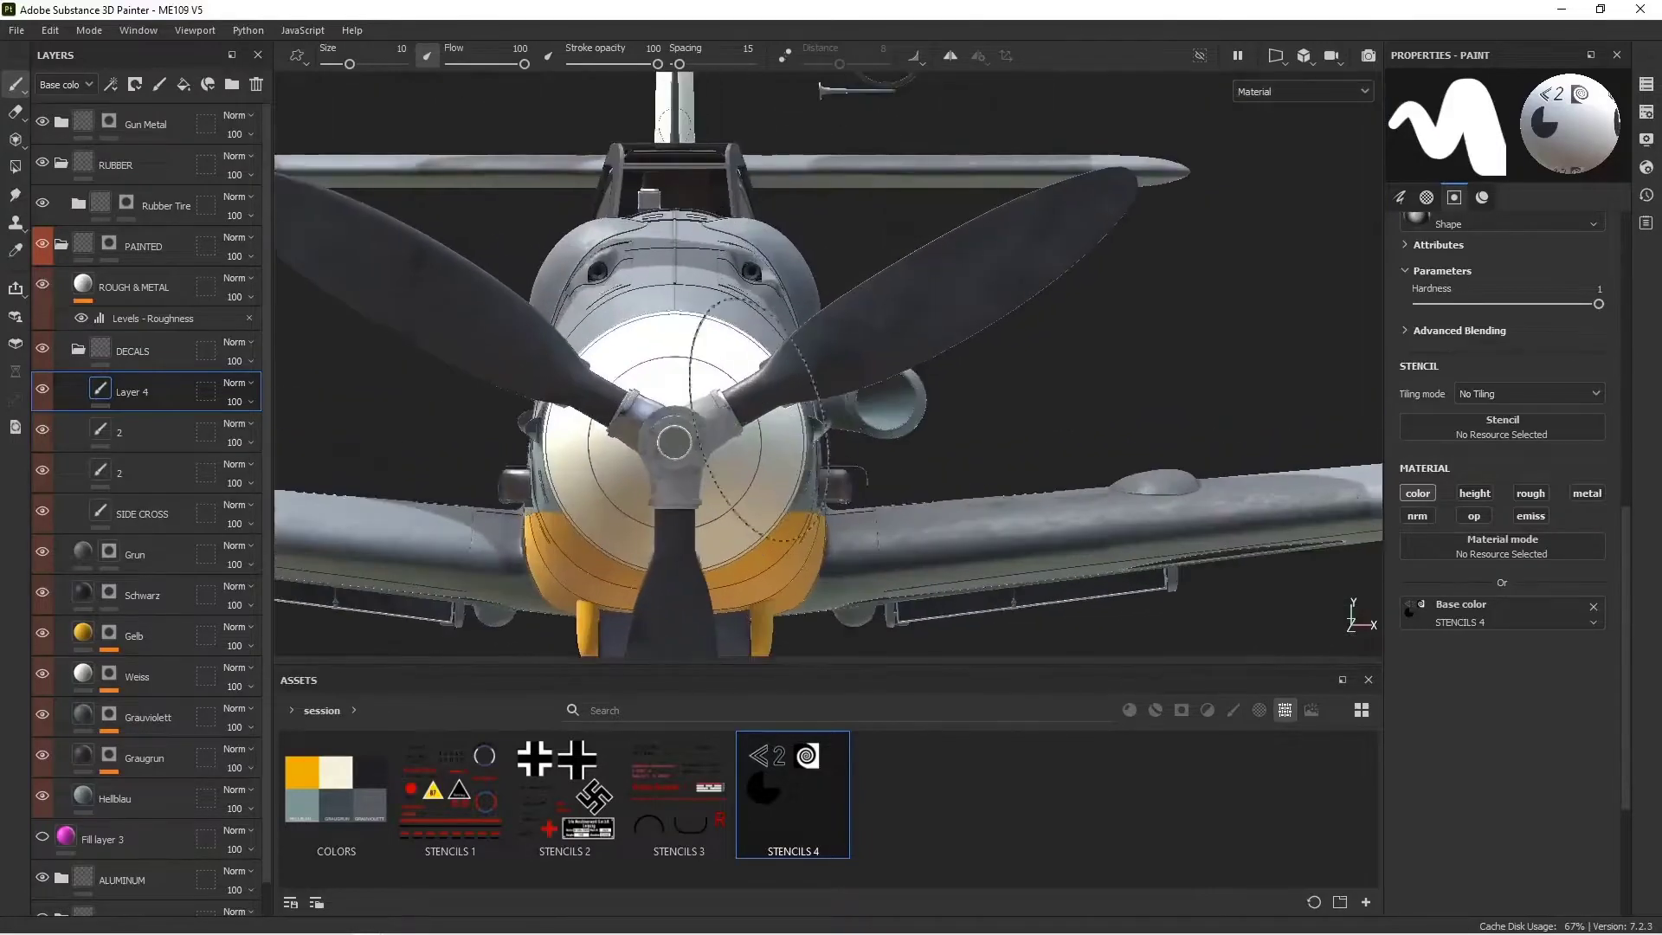
Scale and center the STENCILS 4 spiral over the propeller spinner in the front view for projection
key(3)
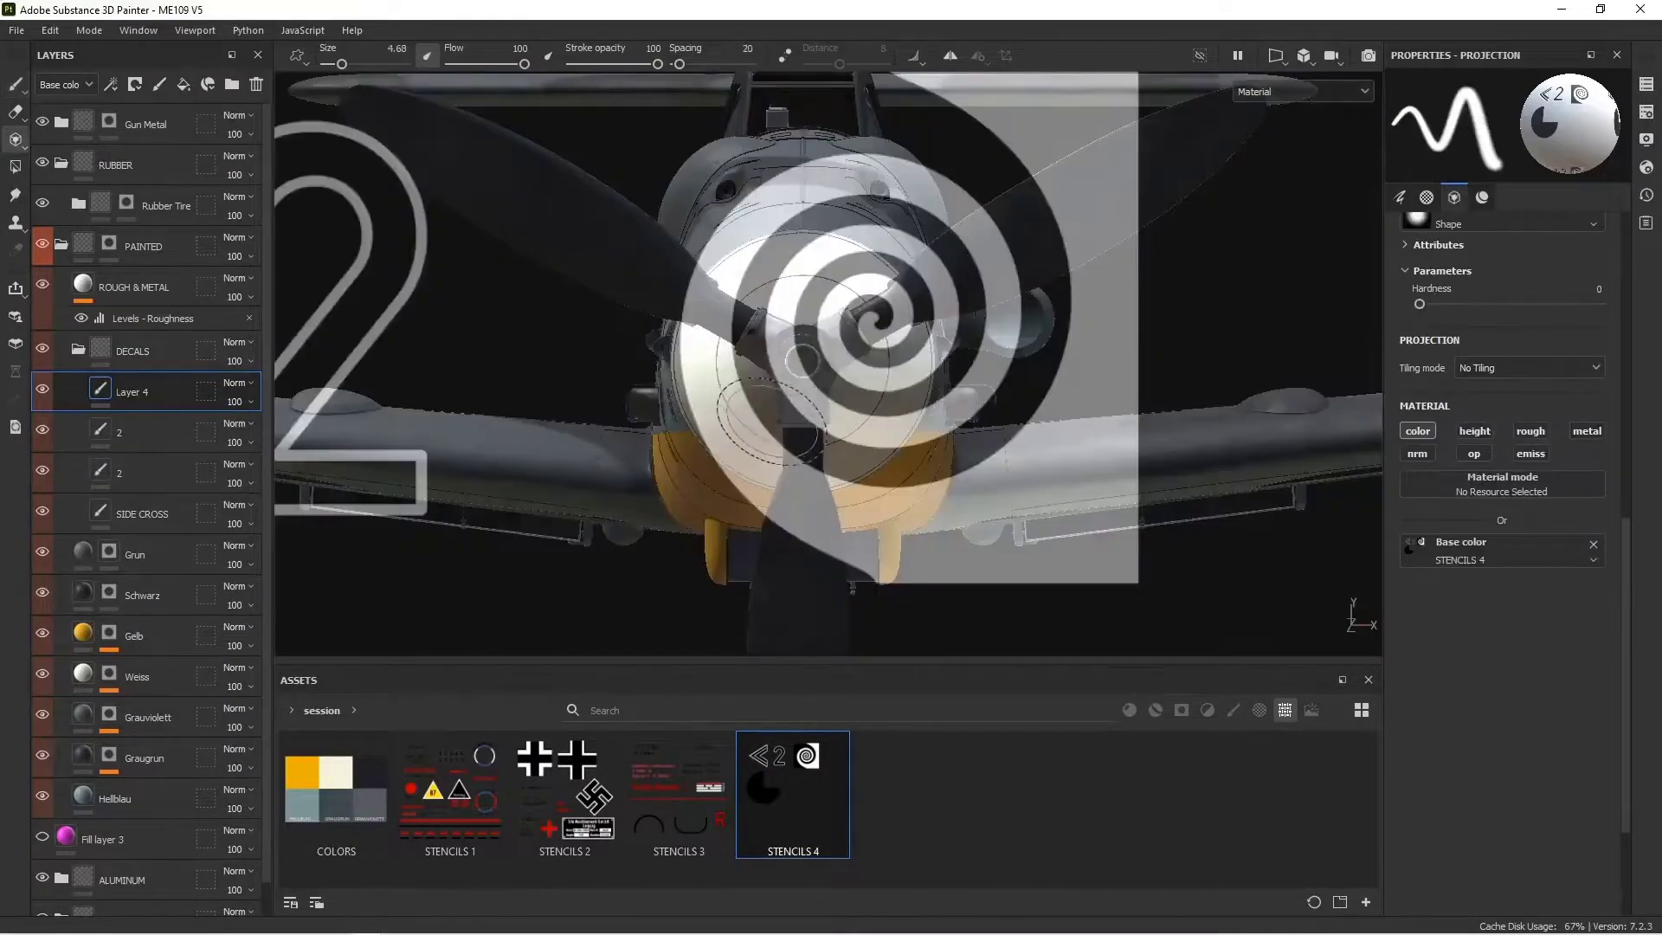
drag(1413, 546, 1420, 549)
key(s)
middle_drag(963, 298, 885, 335)
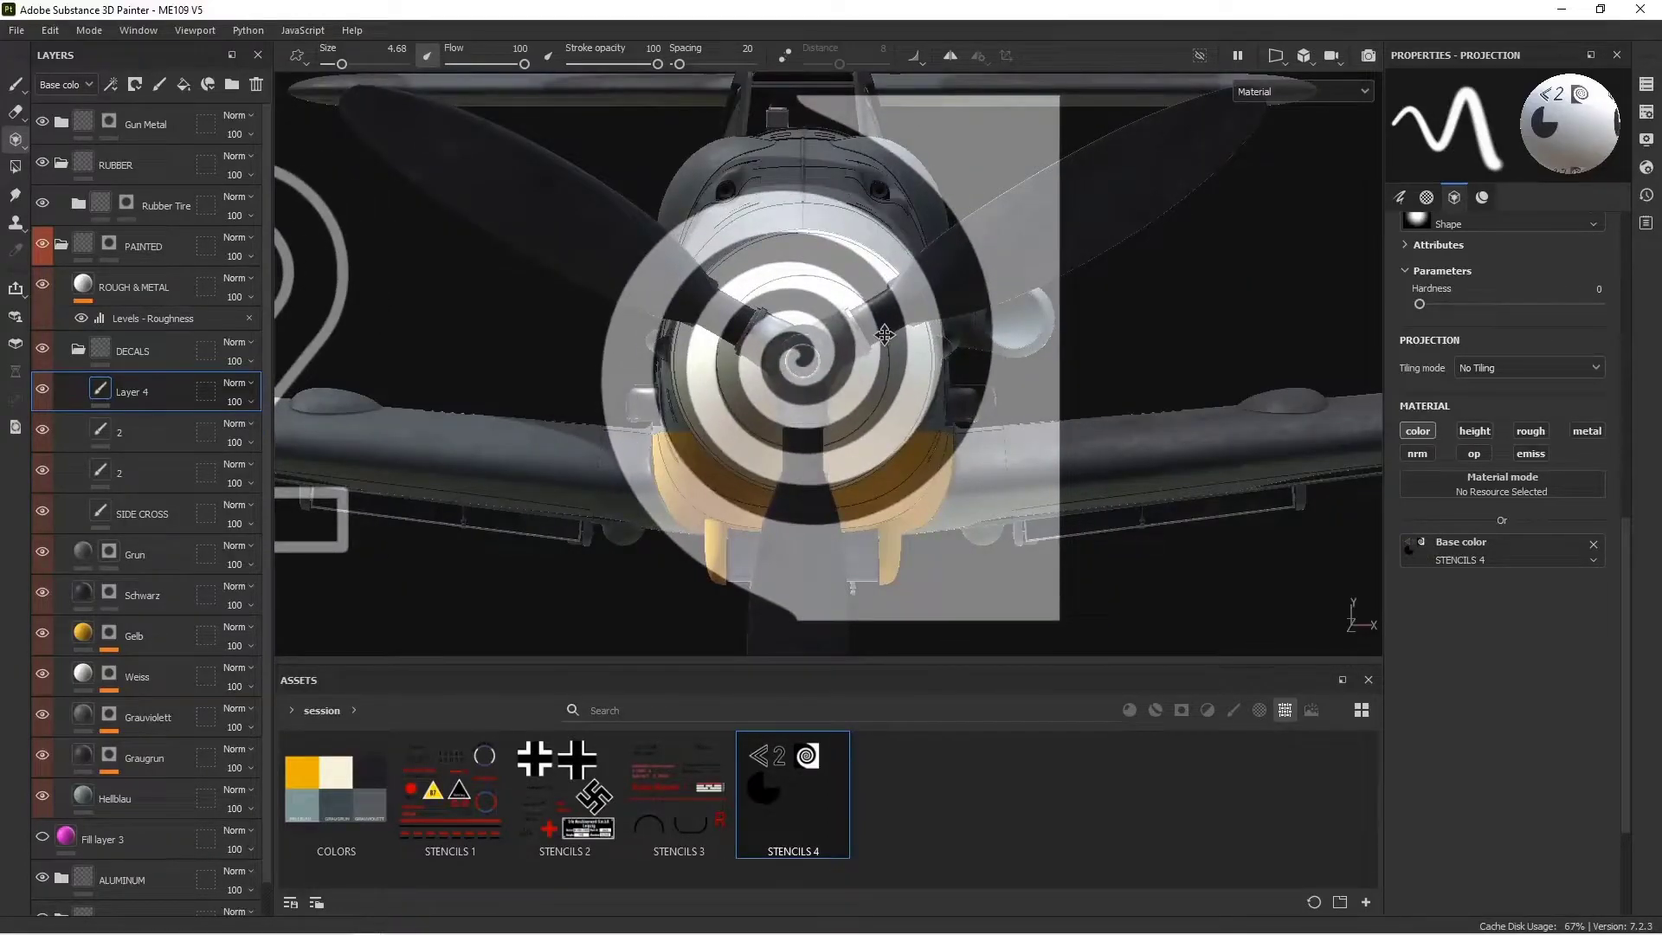
key(s)
right_drag(964, 450, 950, 438)
middle_drag(950, 438, 916, 374)
right_drag(916, 372, 916, 374)
Project the spiral all around the propeller spinner with brush size 4.68
mouse_move(876, 268)
mouse_down()
mouse_move(762, 275)
mouse_move(952, 302)
mouse_move(684, 333)
mouse_move(917, 346)
mouse_move(701, 368)
mouse_move(858, 390)
mouse_move(701, 416)
mouse_move(814, 442)
mouse_move(762, 467)
mouse_move(892, 450)
mouse_up()
drag(838, 227, 665, 338)
drag(725, 476, 785, 459)
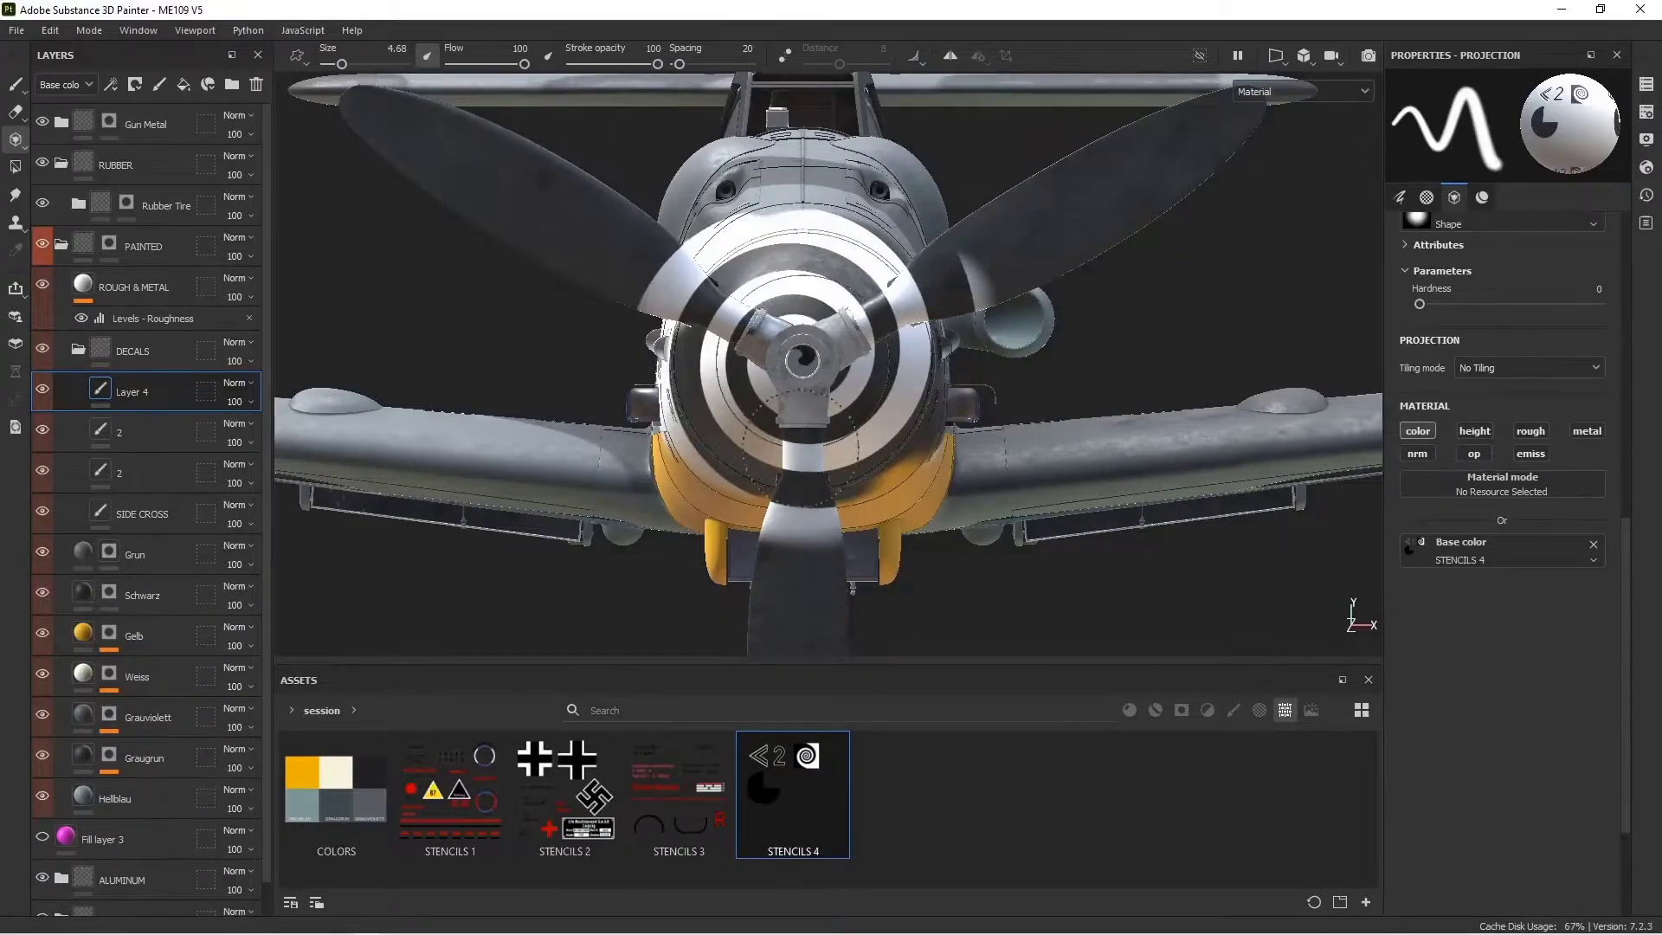
mouse_move(939, 338)
mouse_down()
mouse_move(810, 511)
mouse_move(750, 261)
mouse_up()
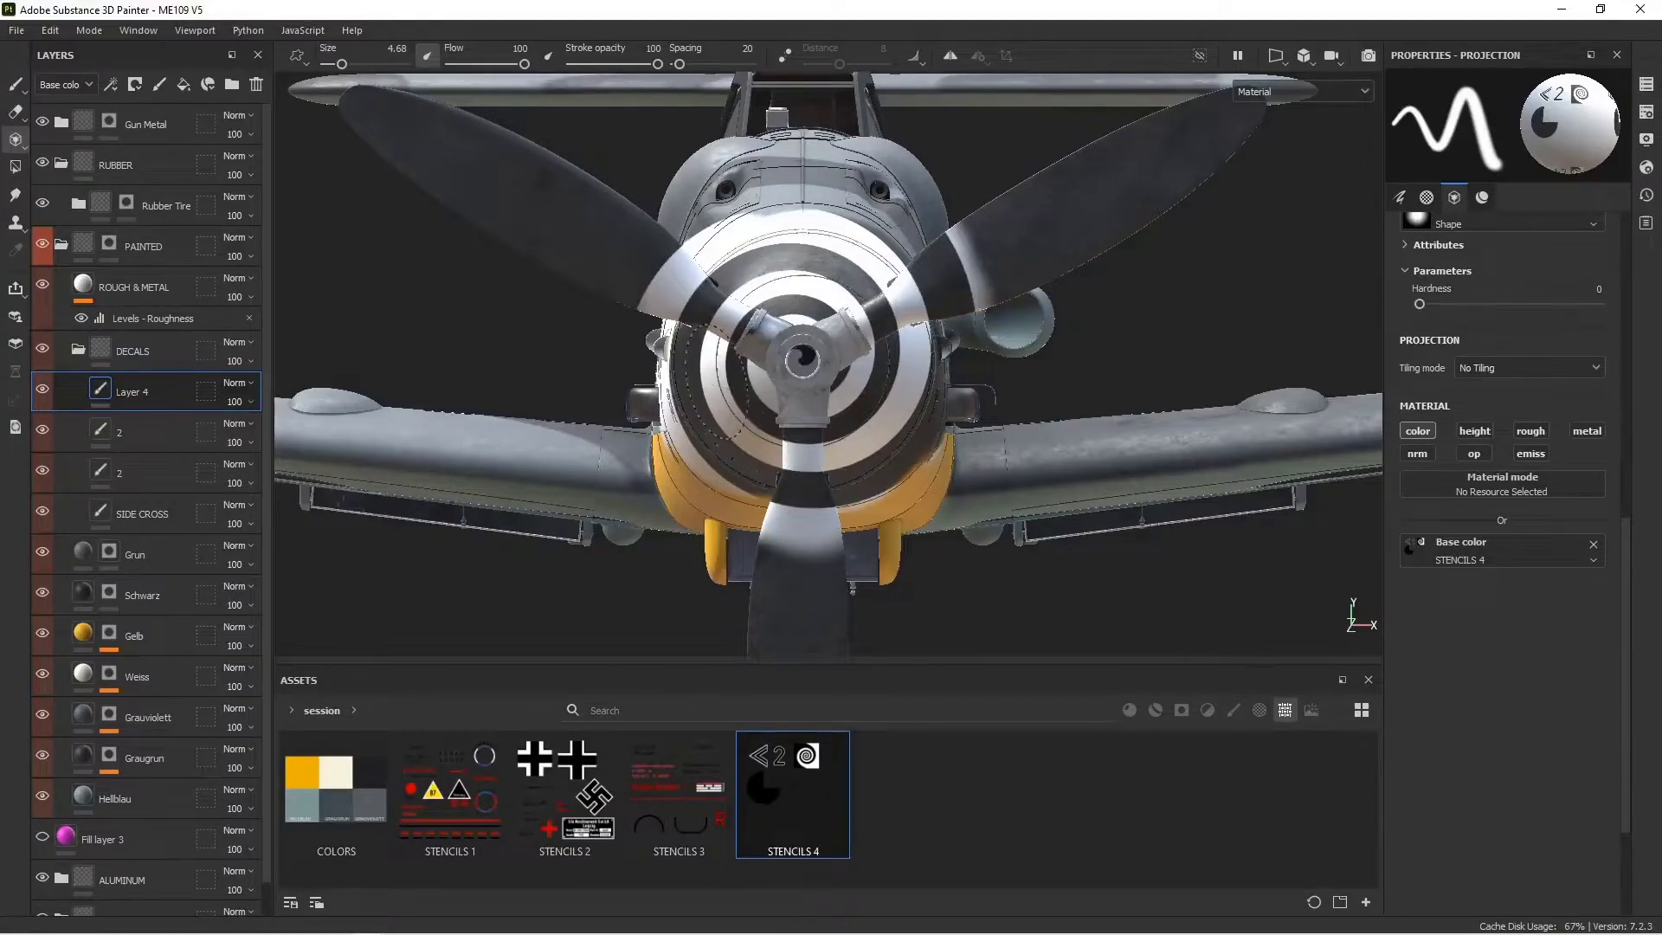
drag(716, 382, 859, 447)
Inspect the projected nose from the side and rename its paint layer SPIRAL
alt+drag(918, 329, 780, 390)
key(1)
alt+middle_drag(917, 293, 738, 366)
mouse_move(737, 366)
alt+mouse_down()
mouse_move(1082, 318)
mouse_move(1206, 423)
mouse_move(686, 365)
mouse_move(835, 326)
alt+mouse_up()
alt+middle_drag(835, 326, 1077, 309)
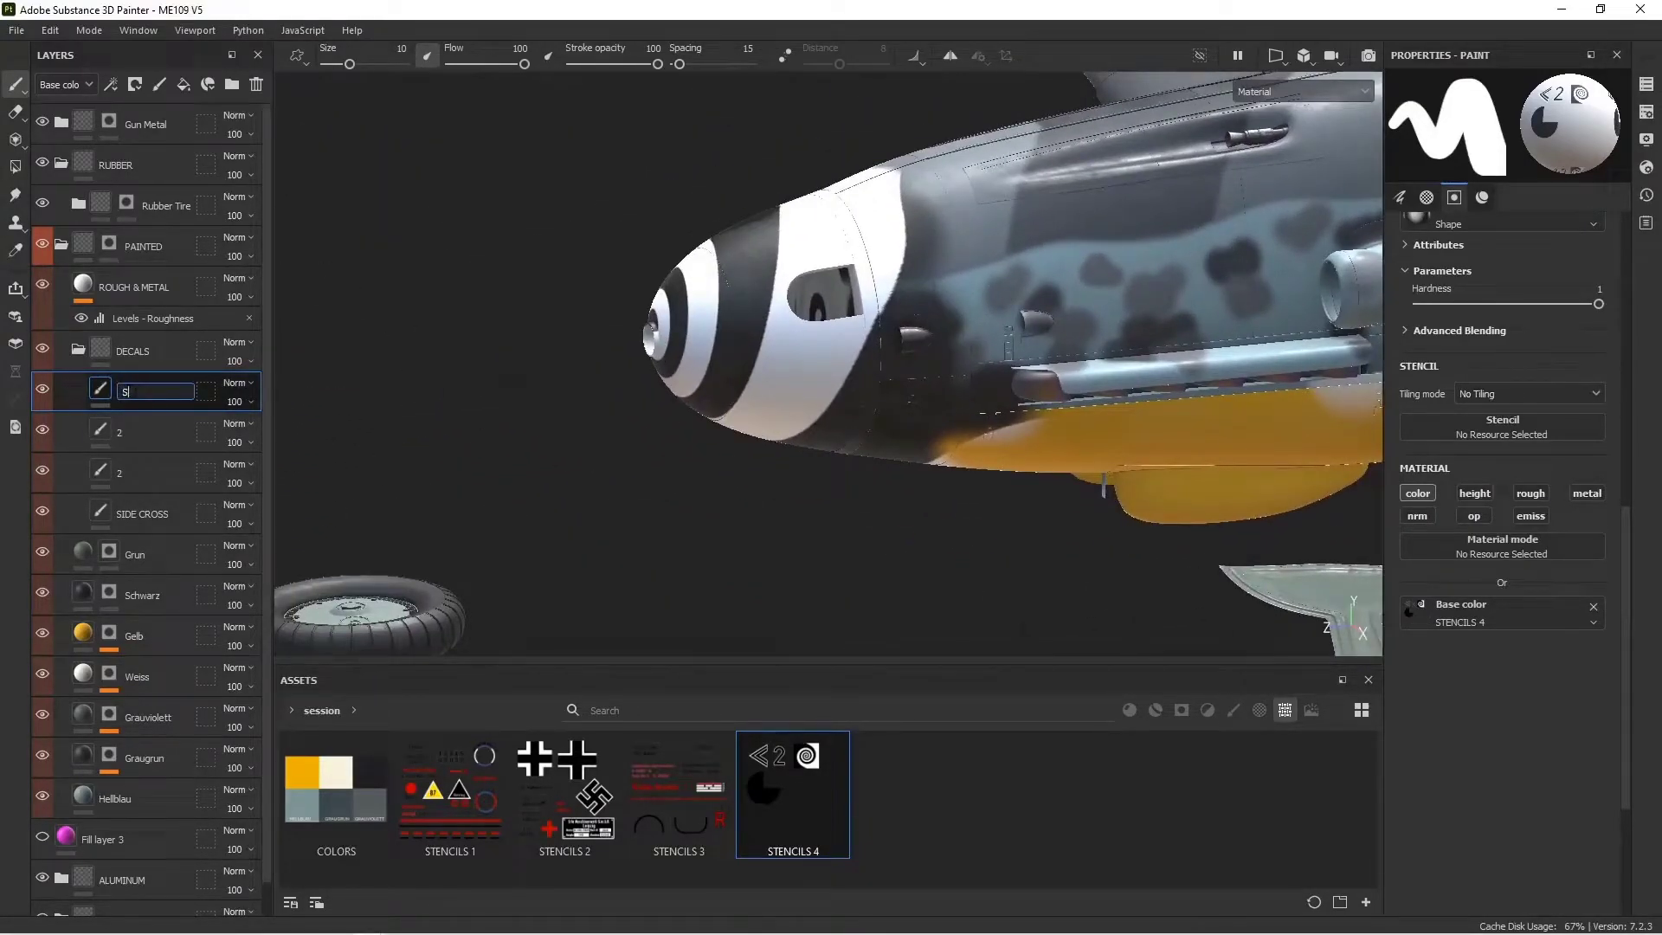
text(AL)
key(Return)
Add a black mask to the SPIRAL layer and reveal only the spinner parts using Polygon Fill in mesh fill mode
click(136, 86)
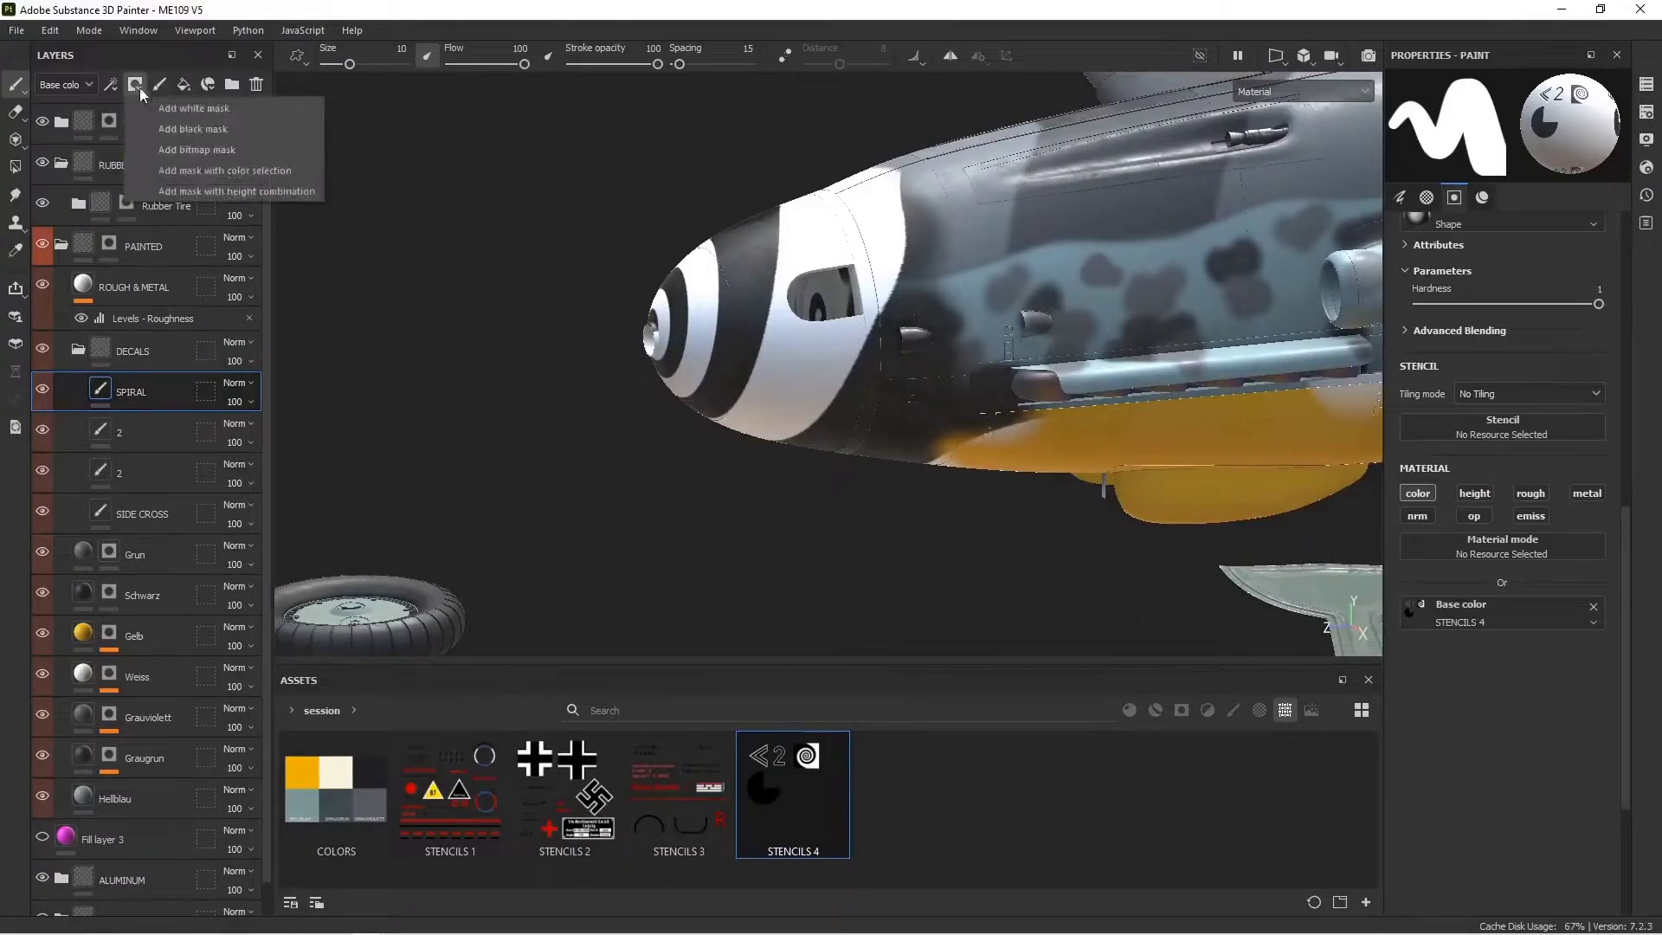
click(177, 125)
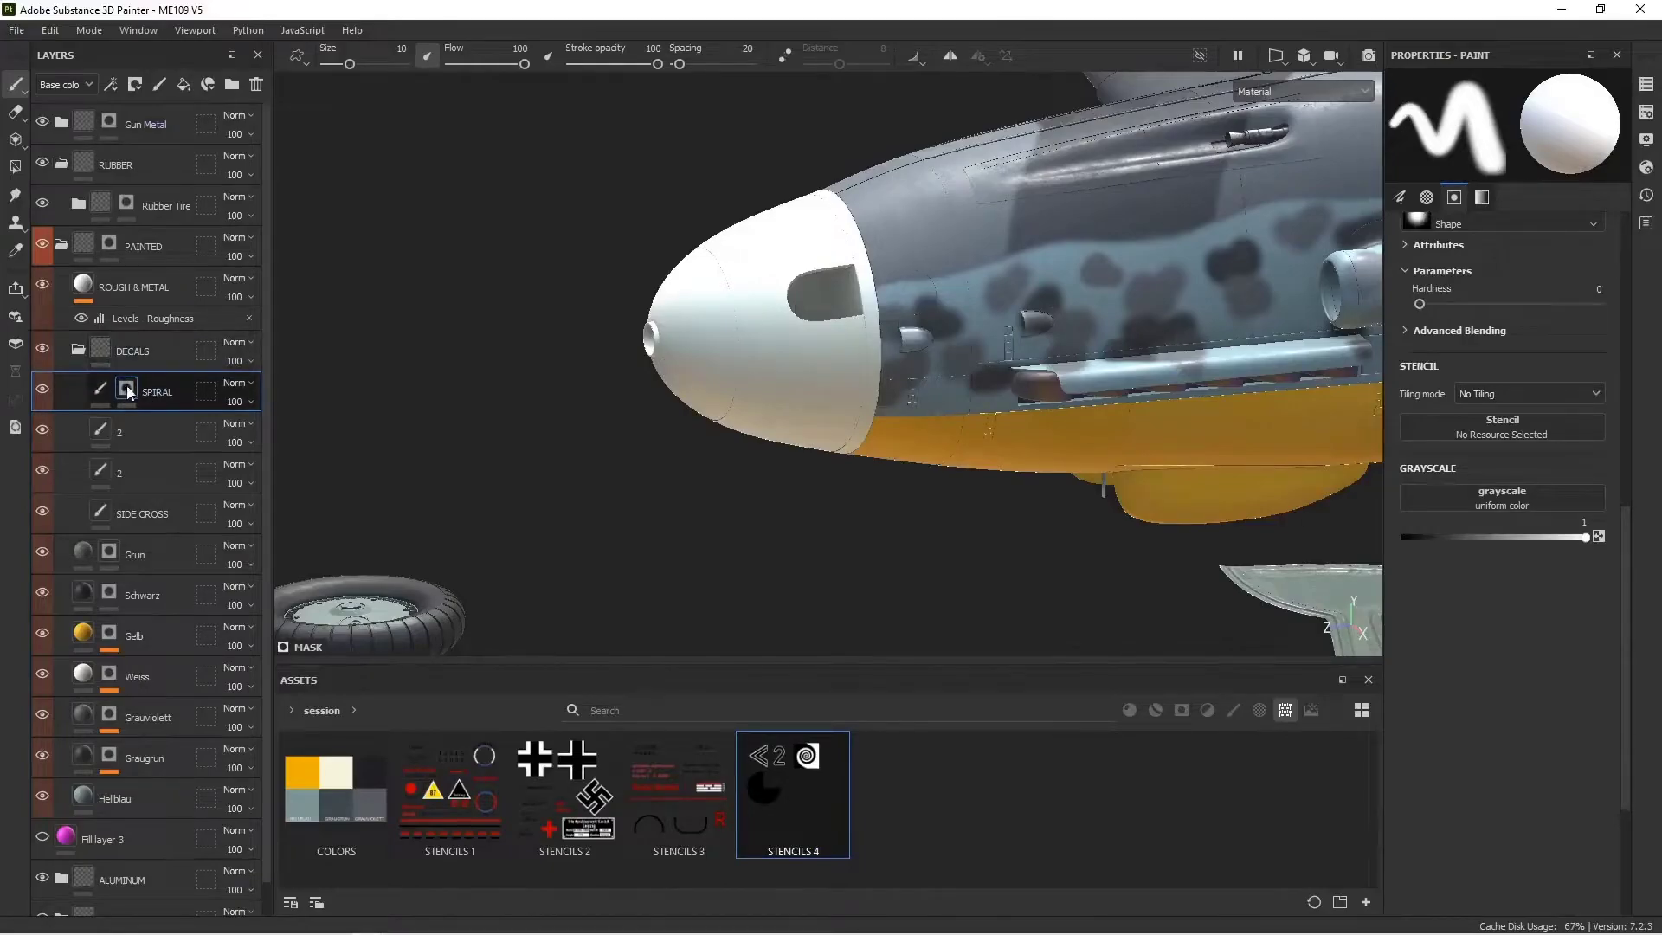
key(4)
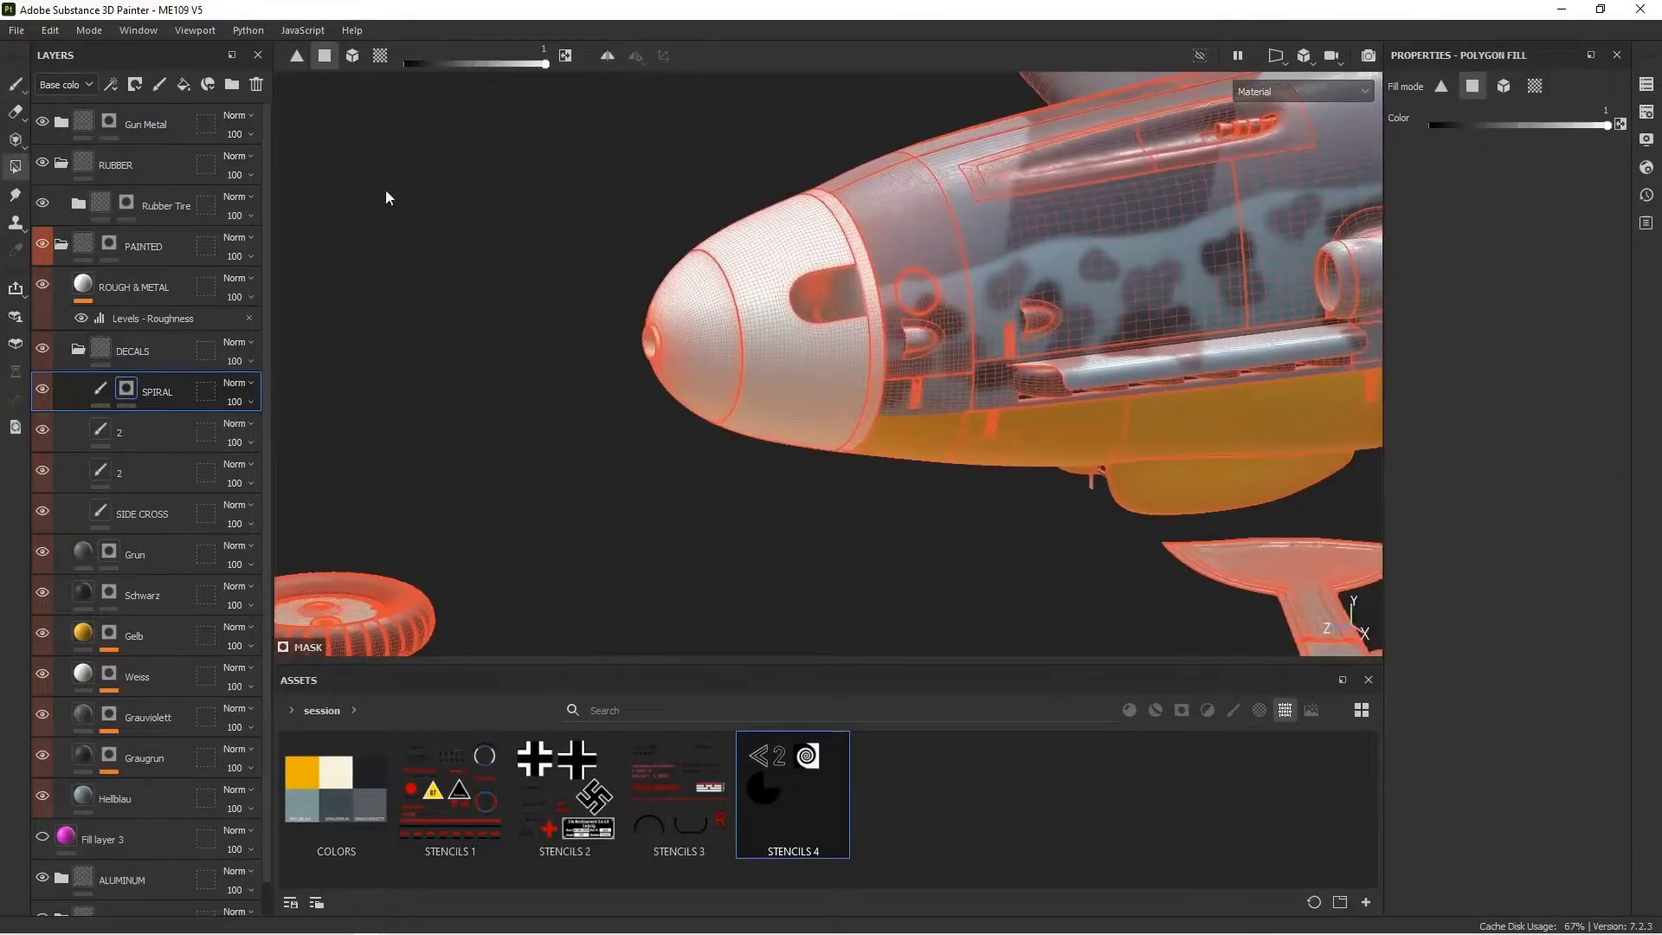
click(355, 57)
click(767, 276)
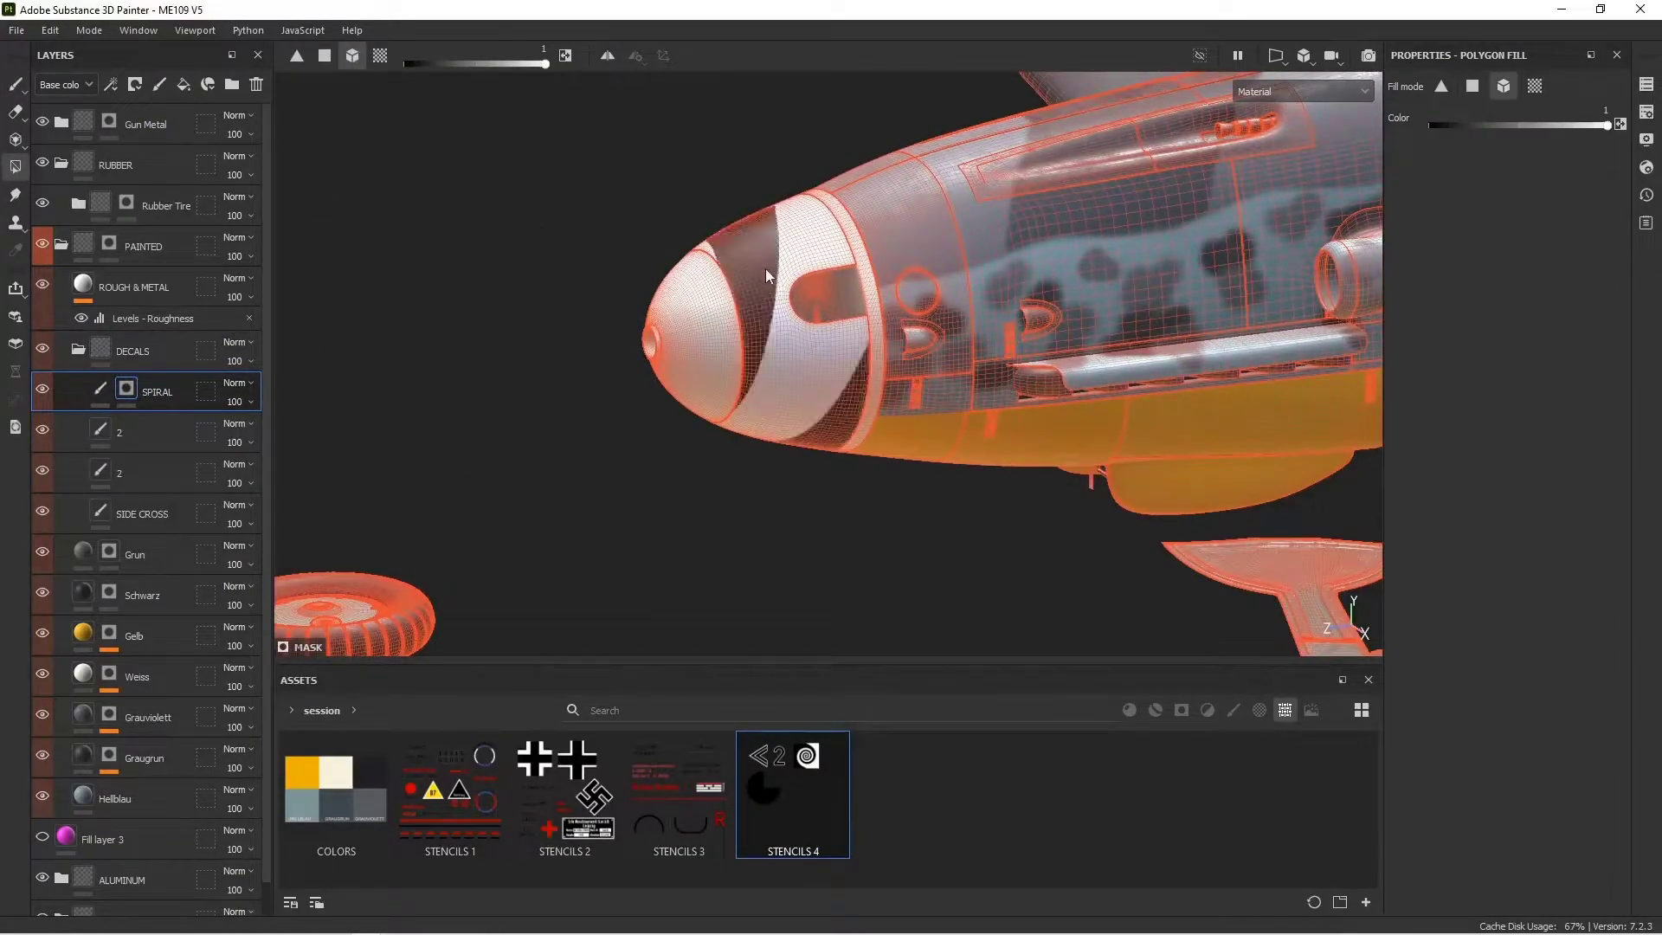
click(848, 245)
click(720, 329)
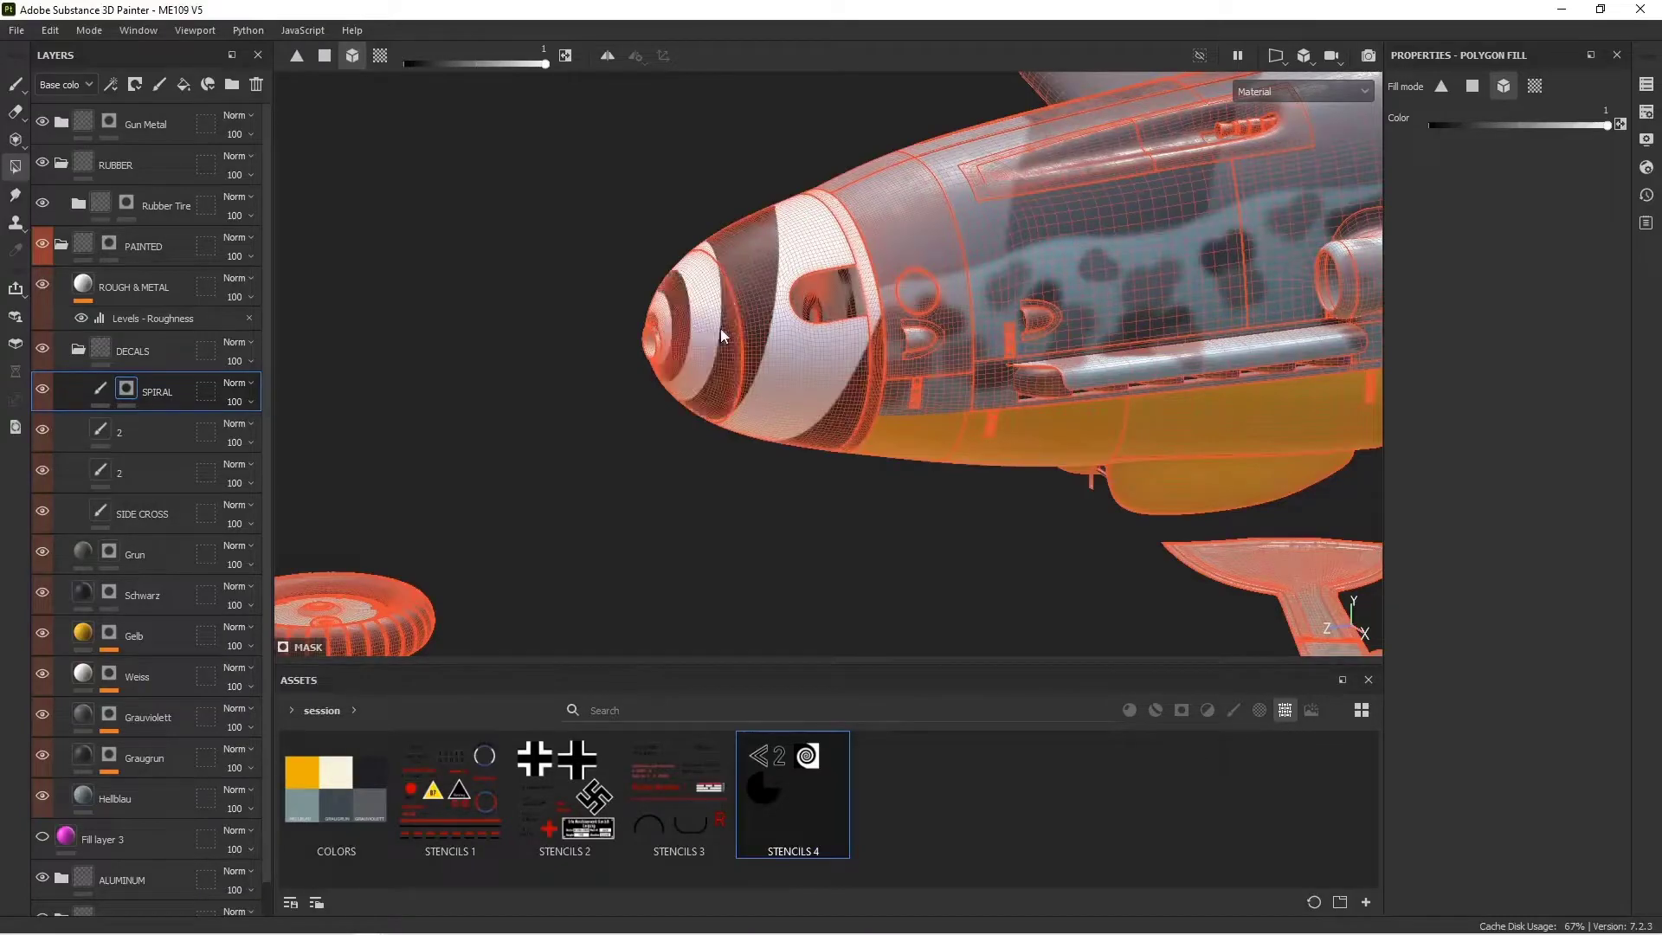
key(1)
alt+drag(824, 322, 862, 426)
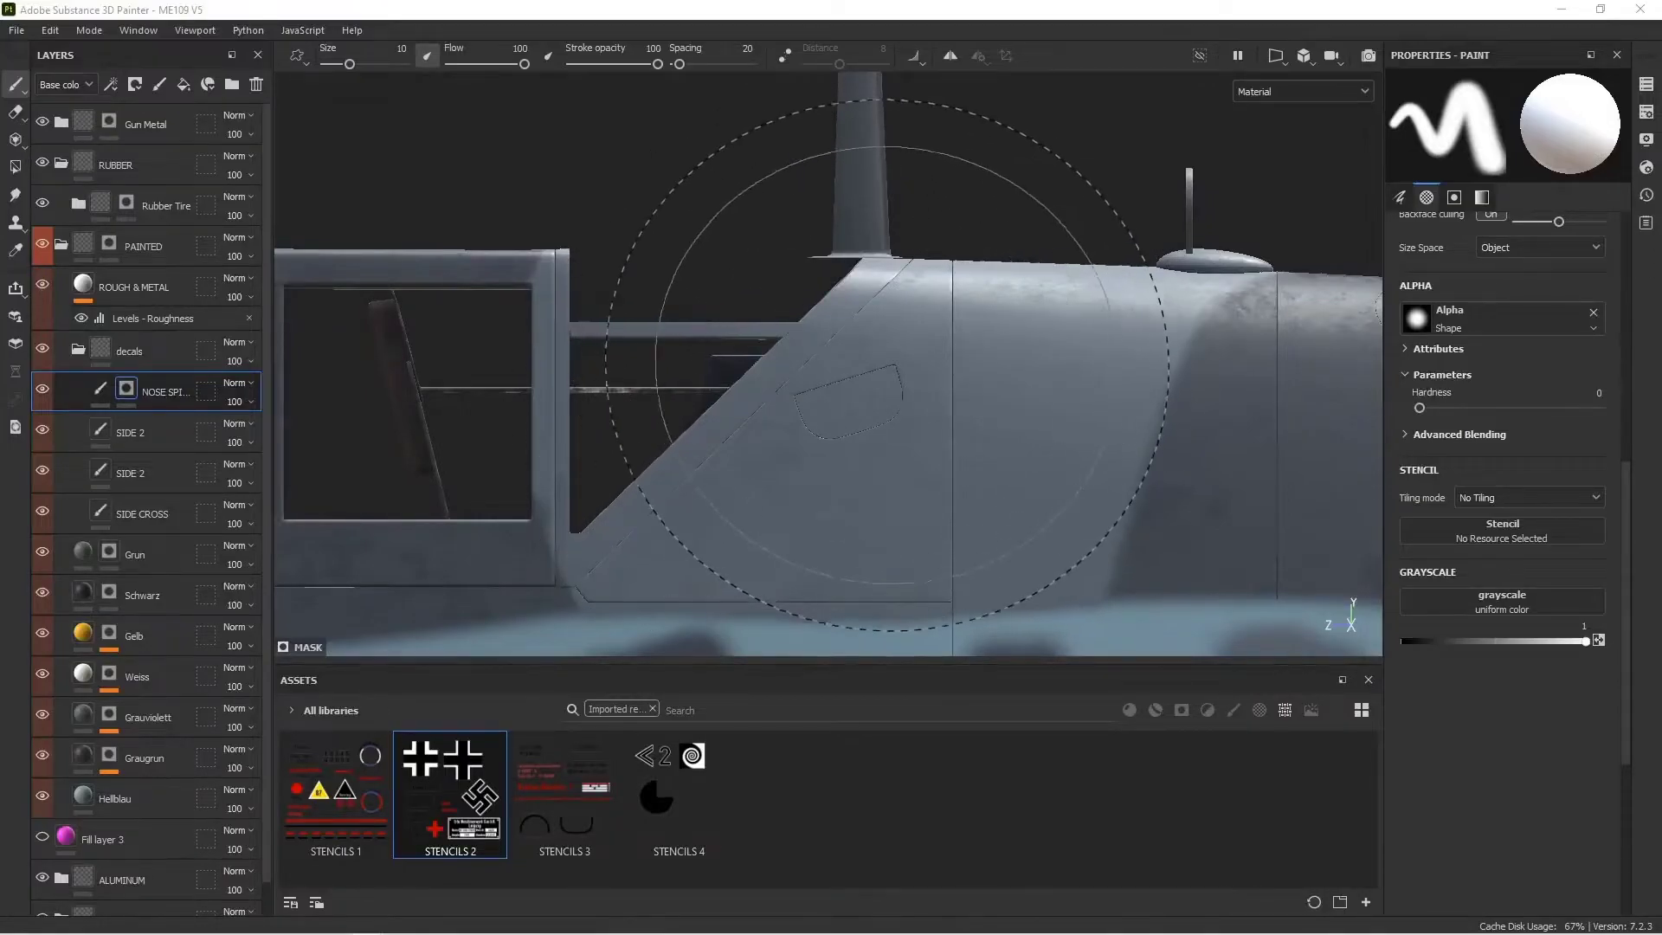
Add a paint layer above the nose spiral layer for projecting STENCILS 2, and look up its text labels in Photoshop's STENCILS.psd
click(160, 84)
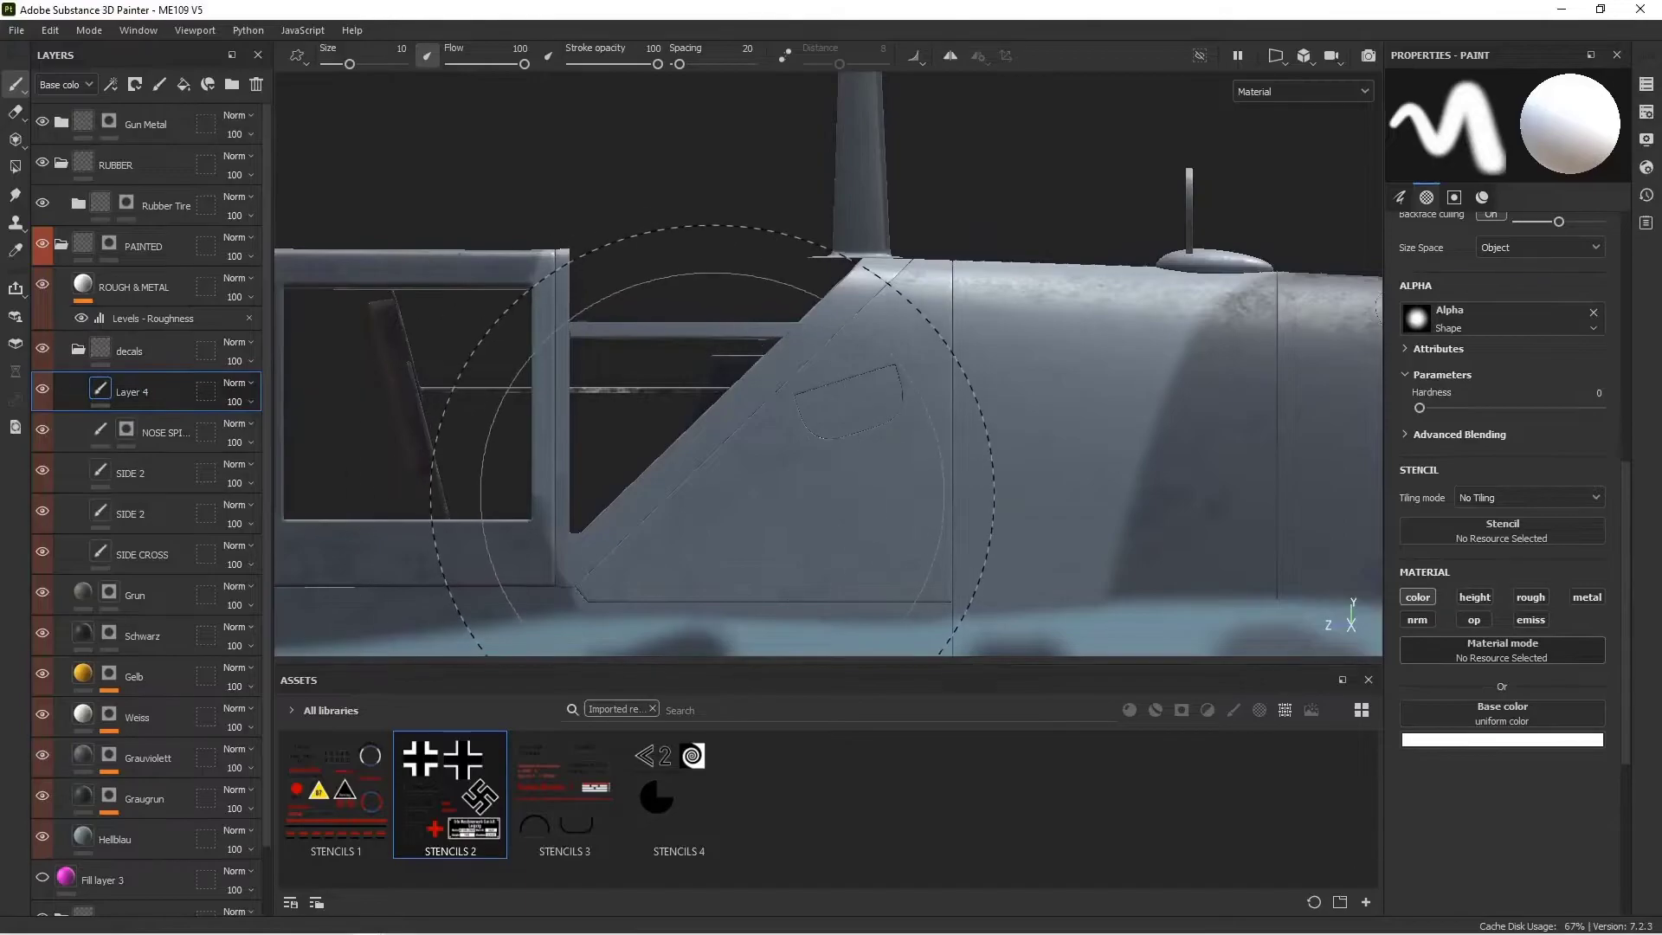
key(3)
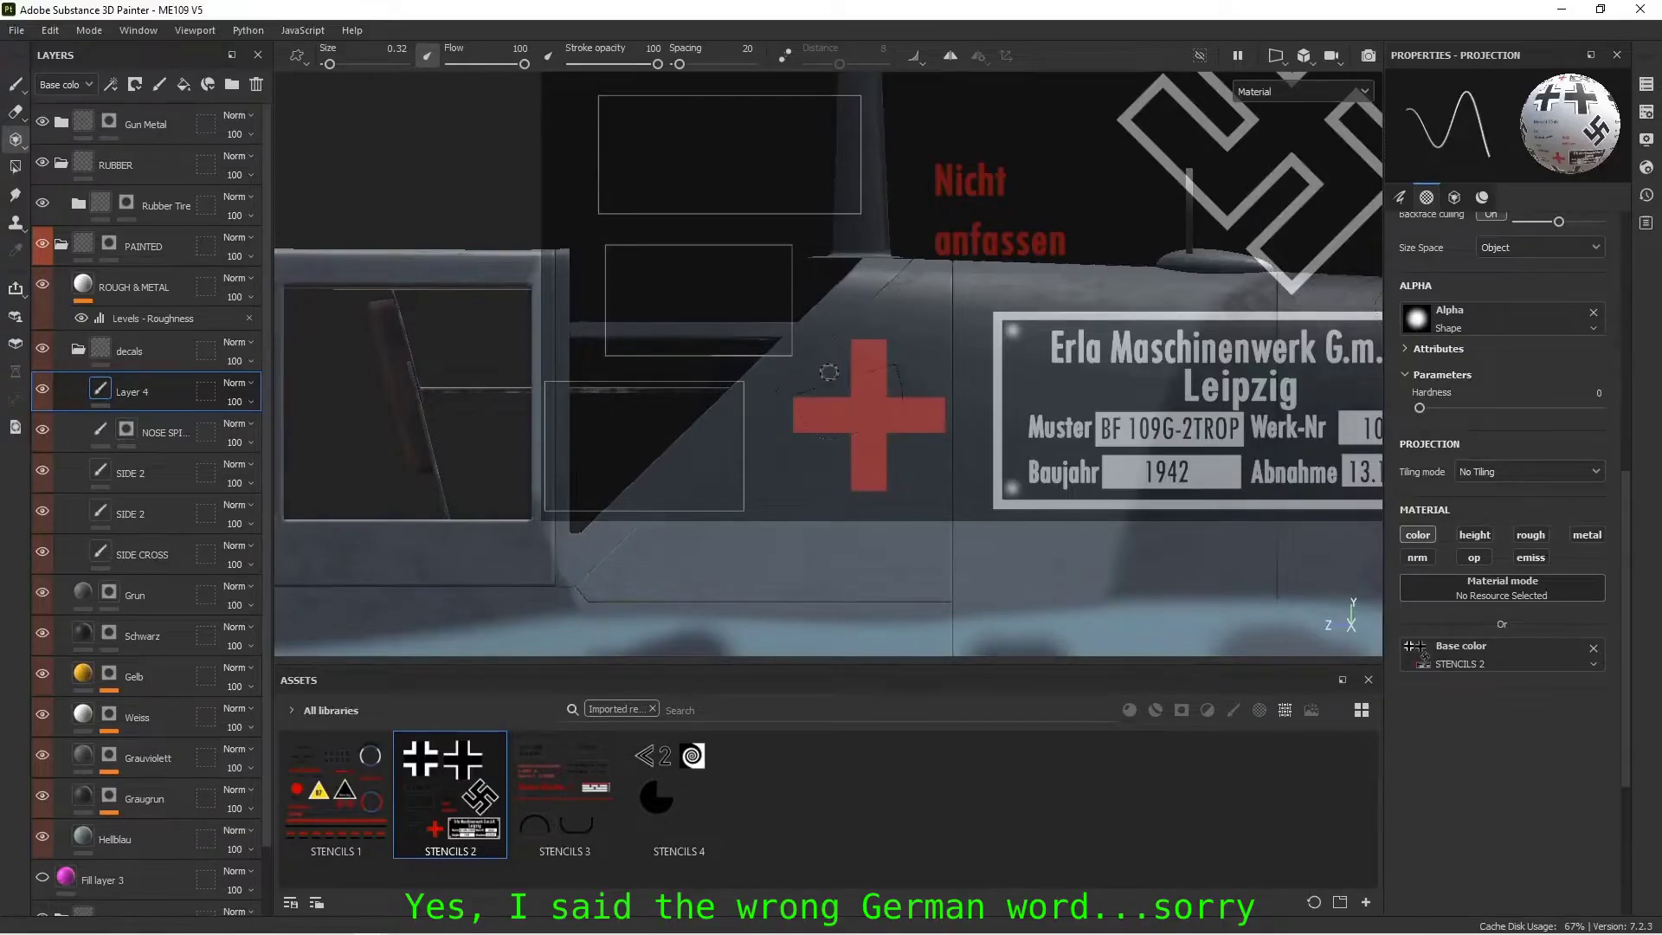
key(alt+Tab)
scroll(687, 479, down, 4)
scroll(658, 512, down, 1)
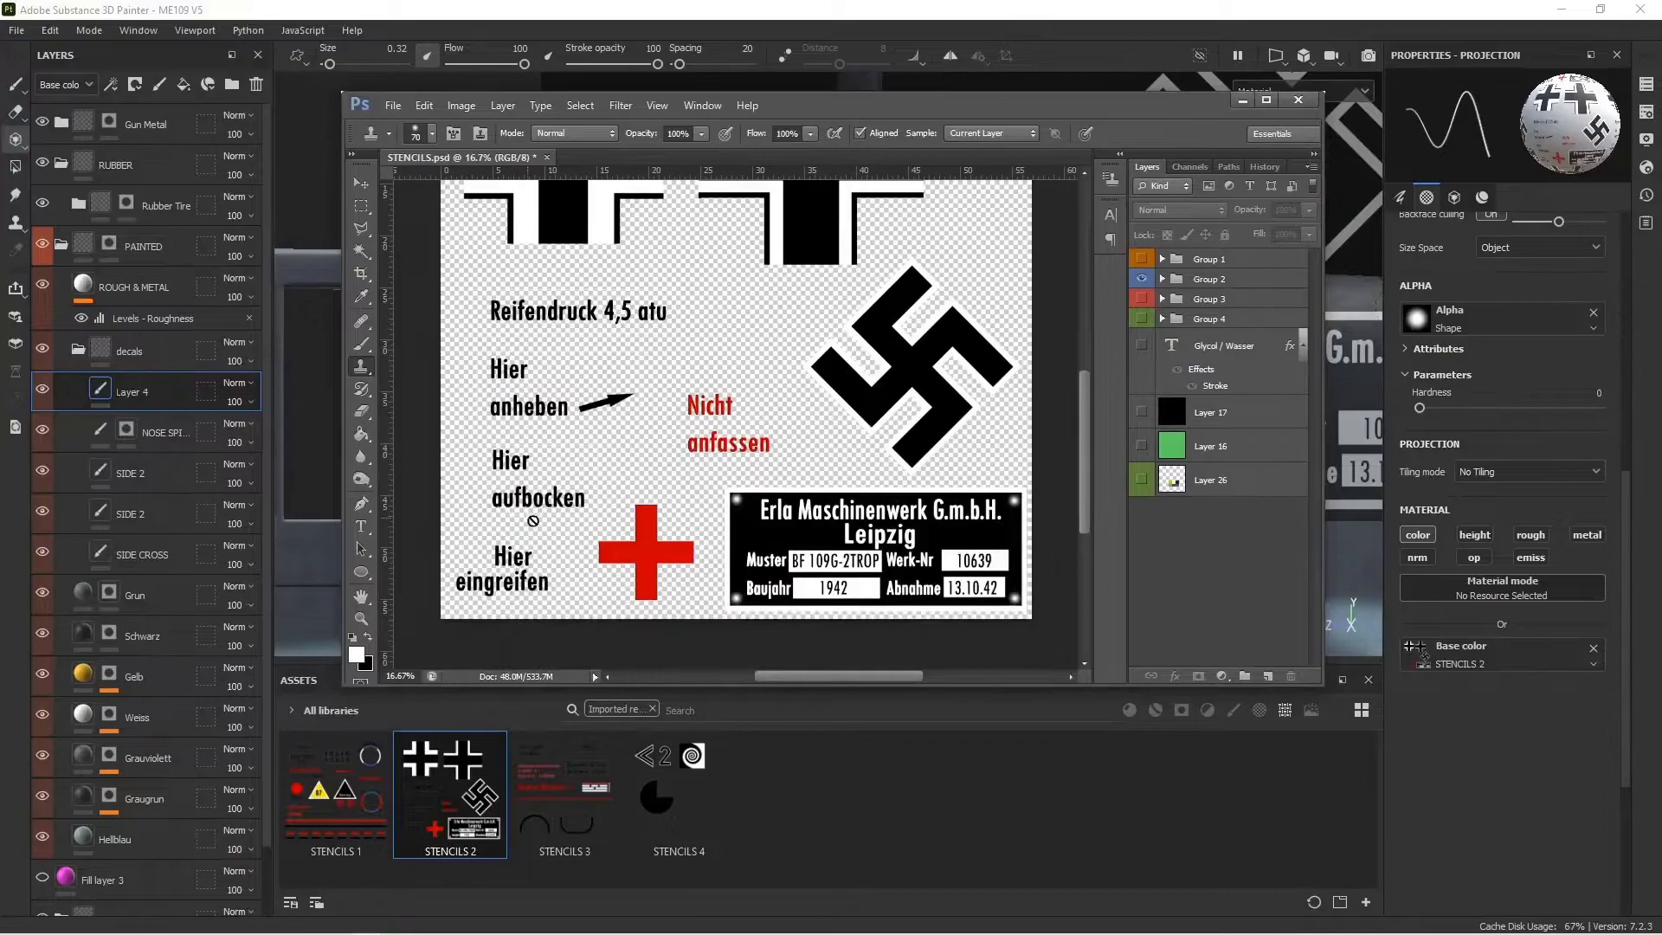
key(alt+Tab)
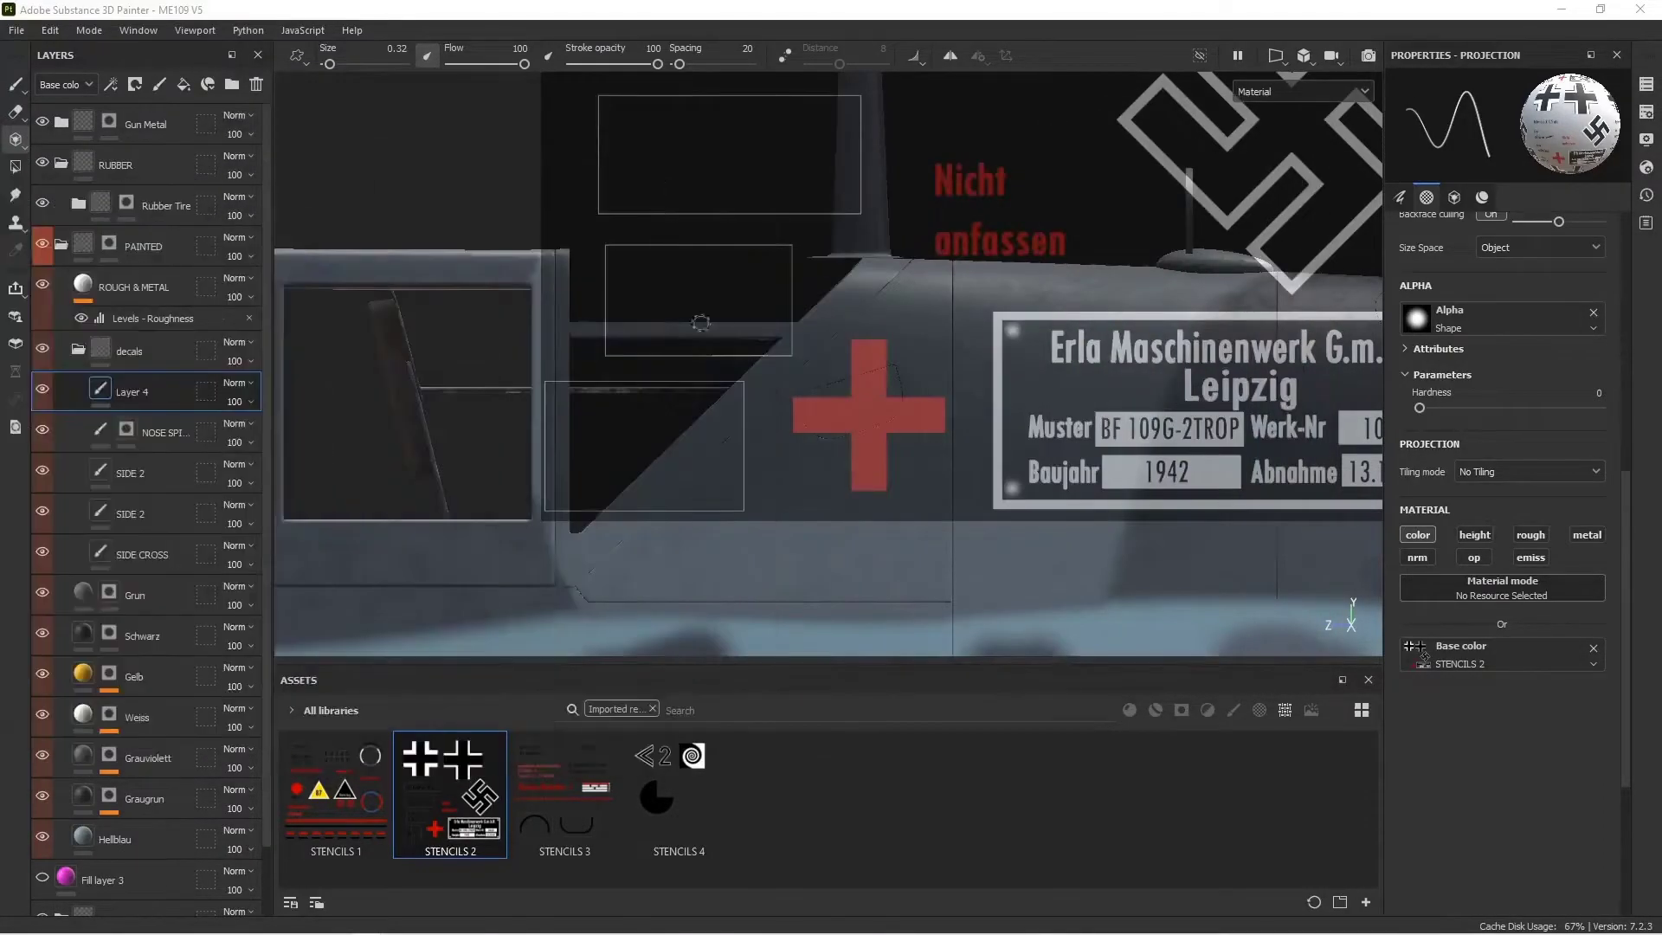
Scale and move the STENCILS 2 projection so its "Hier eingreifen" text lies near the small hatch behind the cockpit
scroll(939, 383, up, 2)
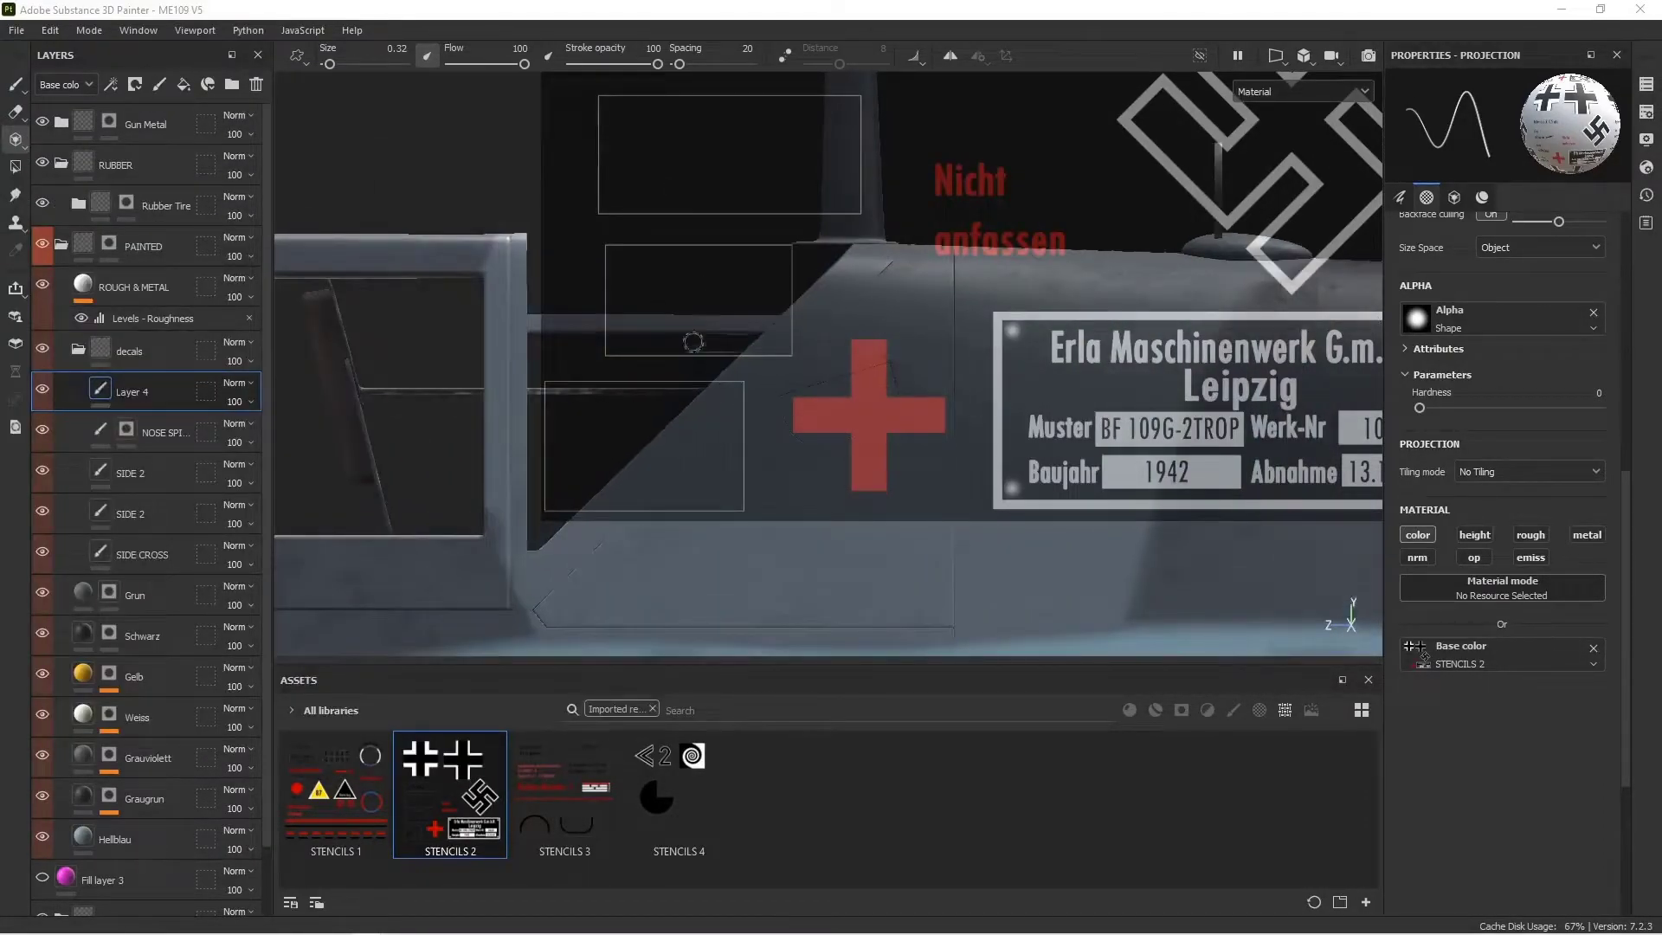
scroll(705, 471, up, 2)
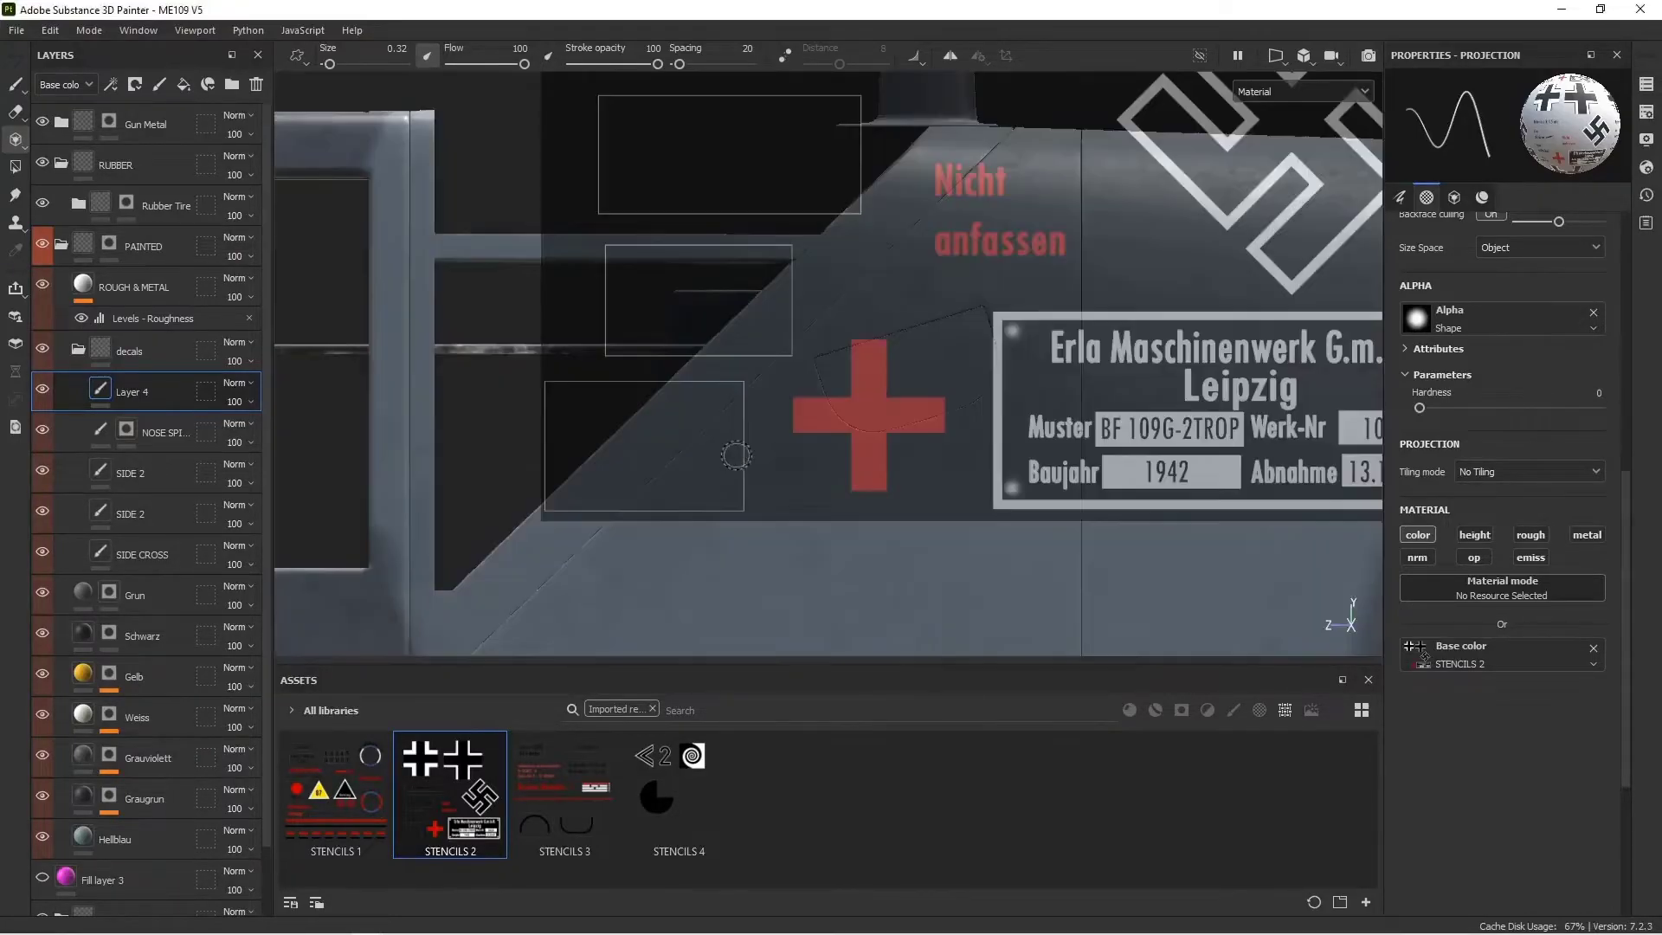
key(s)
middle_drag(705, 457, 919, 308)
alt+middle_drag(871, 382, 794, 491)
key(s)
middle_drag(891, 303, 845, 411)
right_drag(699, 472, 716, 472)
Rotate the "Hier eingreifen" stencil to follow the hatch's slanted upper edge and adjust its size and position
drag(727, 471, 947, 538)
middle_drag(949, 538, 807, 403)
key(s)
drag(719, 485, 706, 486)
middle_drag(837, 405, 853, 438)
right_drag(853, 438, 917, 307)
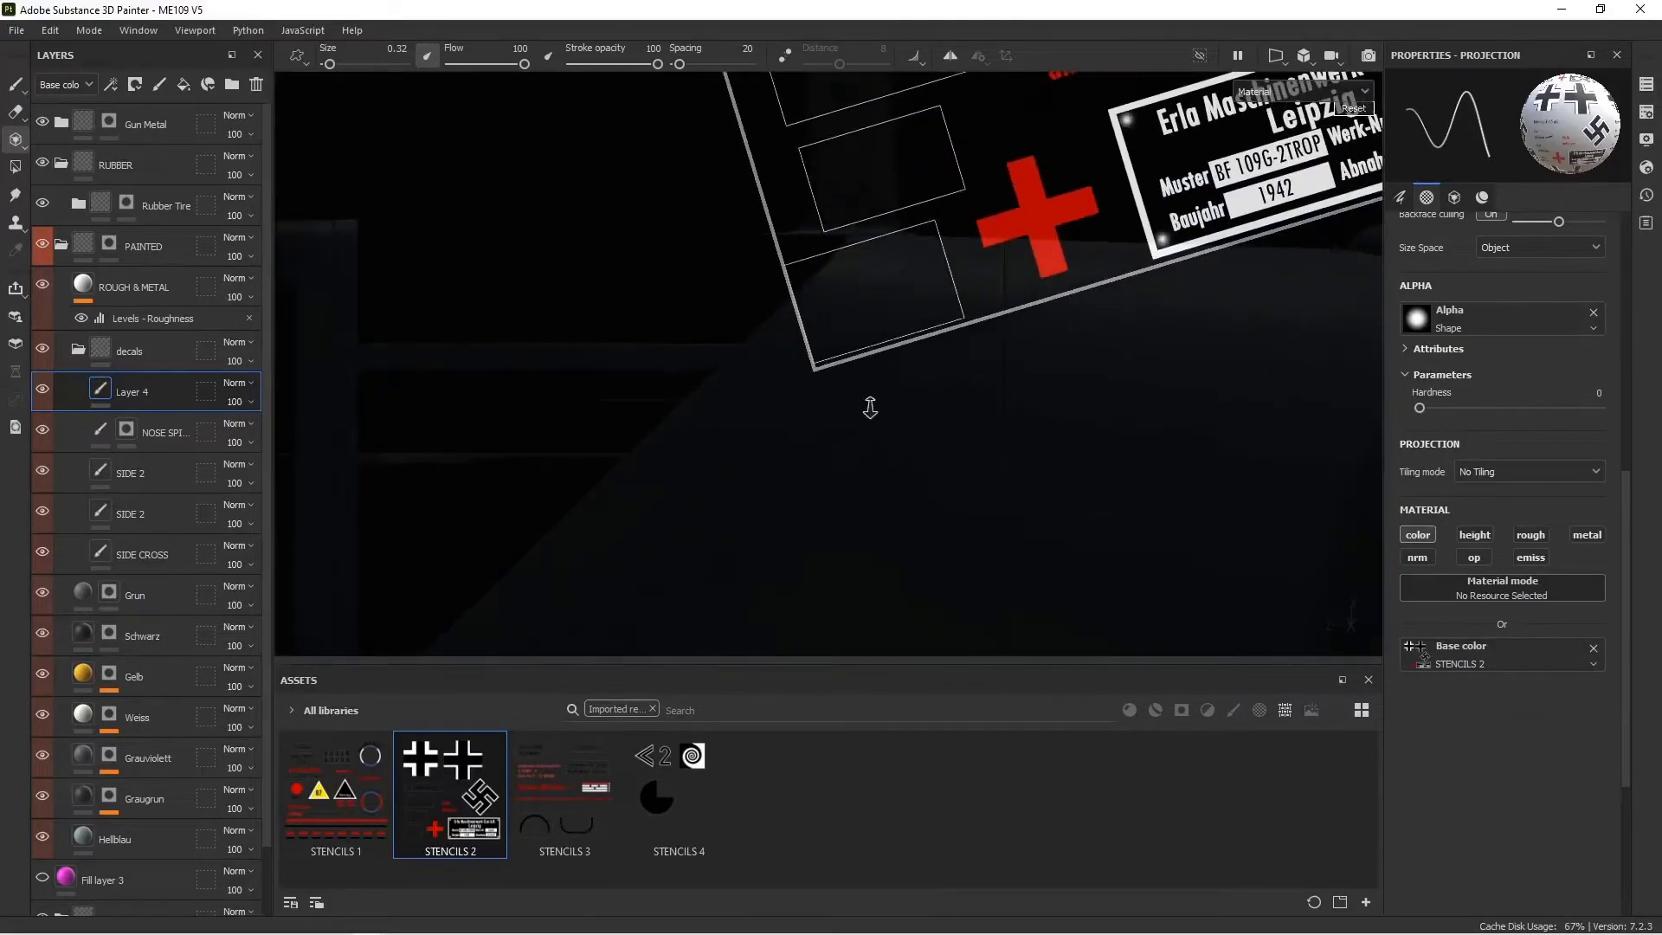
middle_drag(917, 306, 858, 421)
right_drag(805, 445, 896, 380)
middle_drag(896, 381, 873, 418)
Fine-tune the "Hier eingreifen" stencil's placement just above the hatch and project the text with brush size 0.32
drag(785, 508, 779, 500)
middle_drag(832, 414, 836, 411)
drag(850, 383, 787, 399)
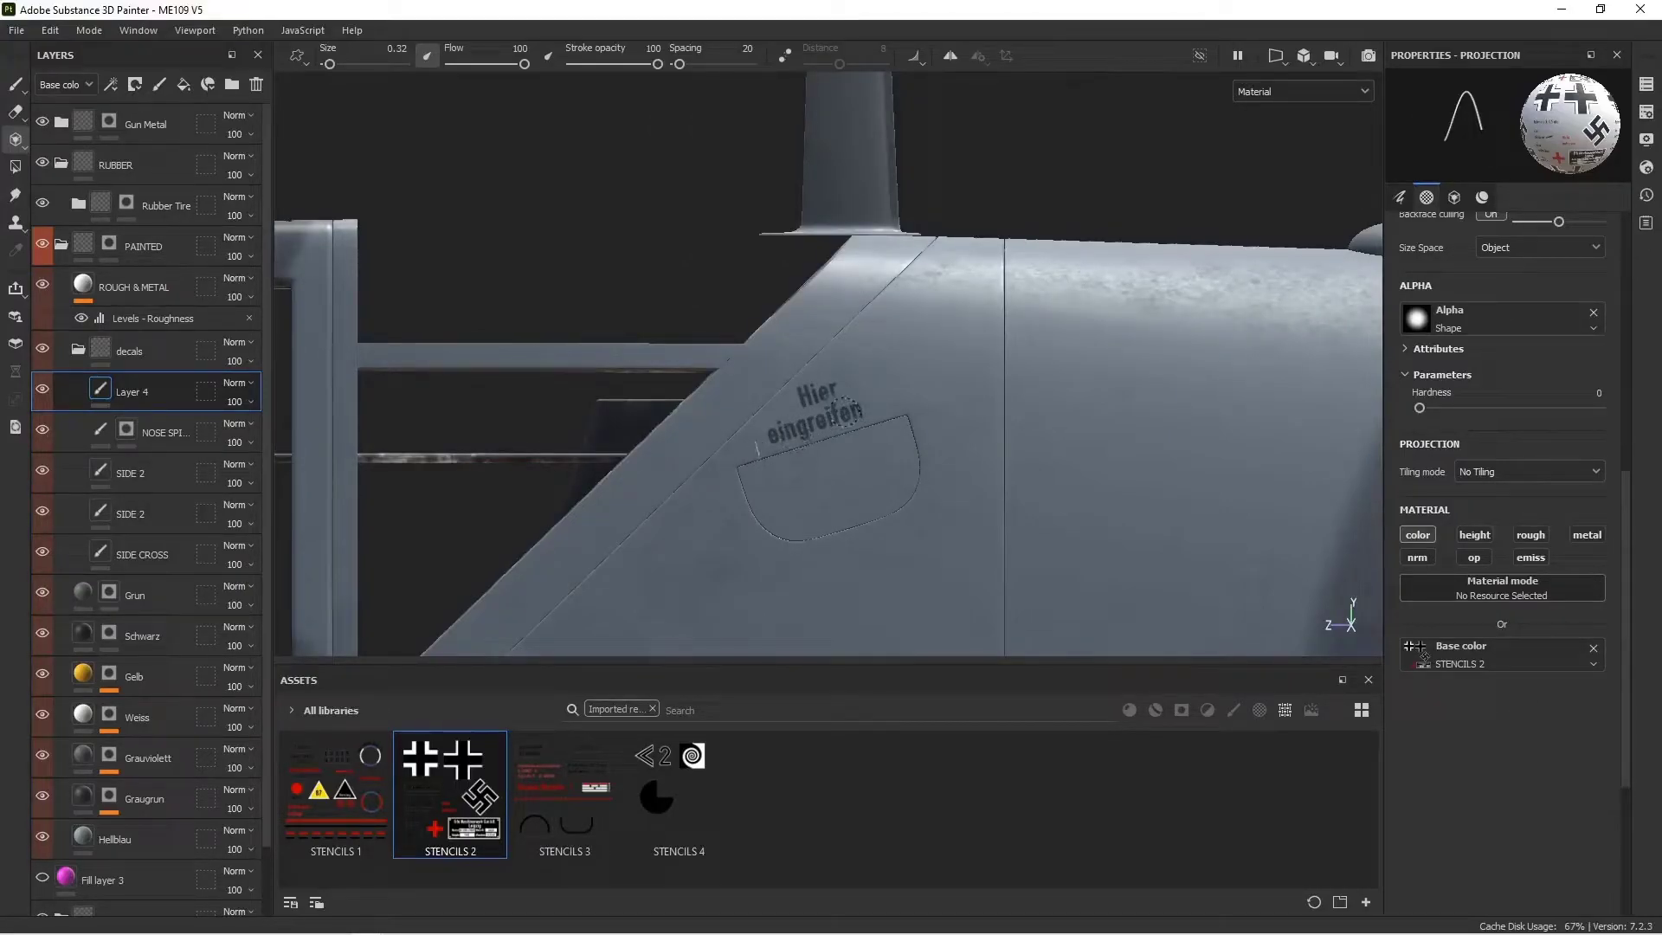
Finish projecting the "Hier eingreifen" text above the hatch and erase the stray outline marks around it
drag(846, 412, 850, 408)
key(e)
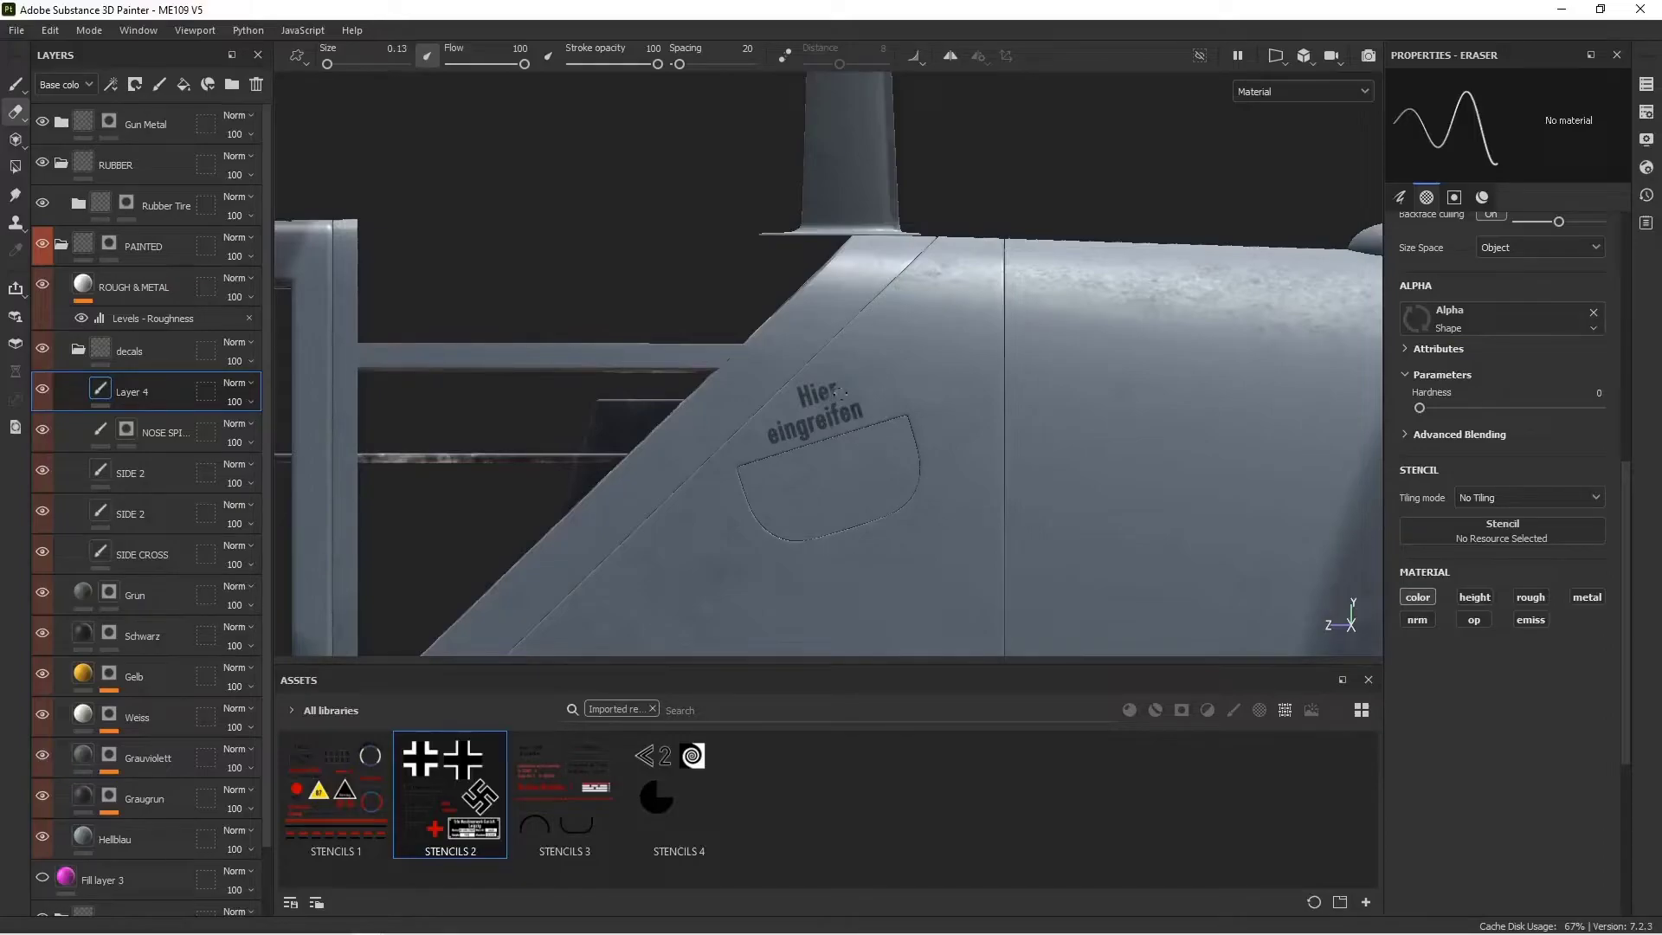
key(3)
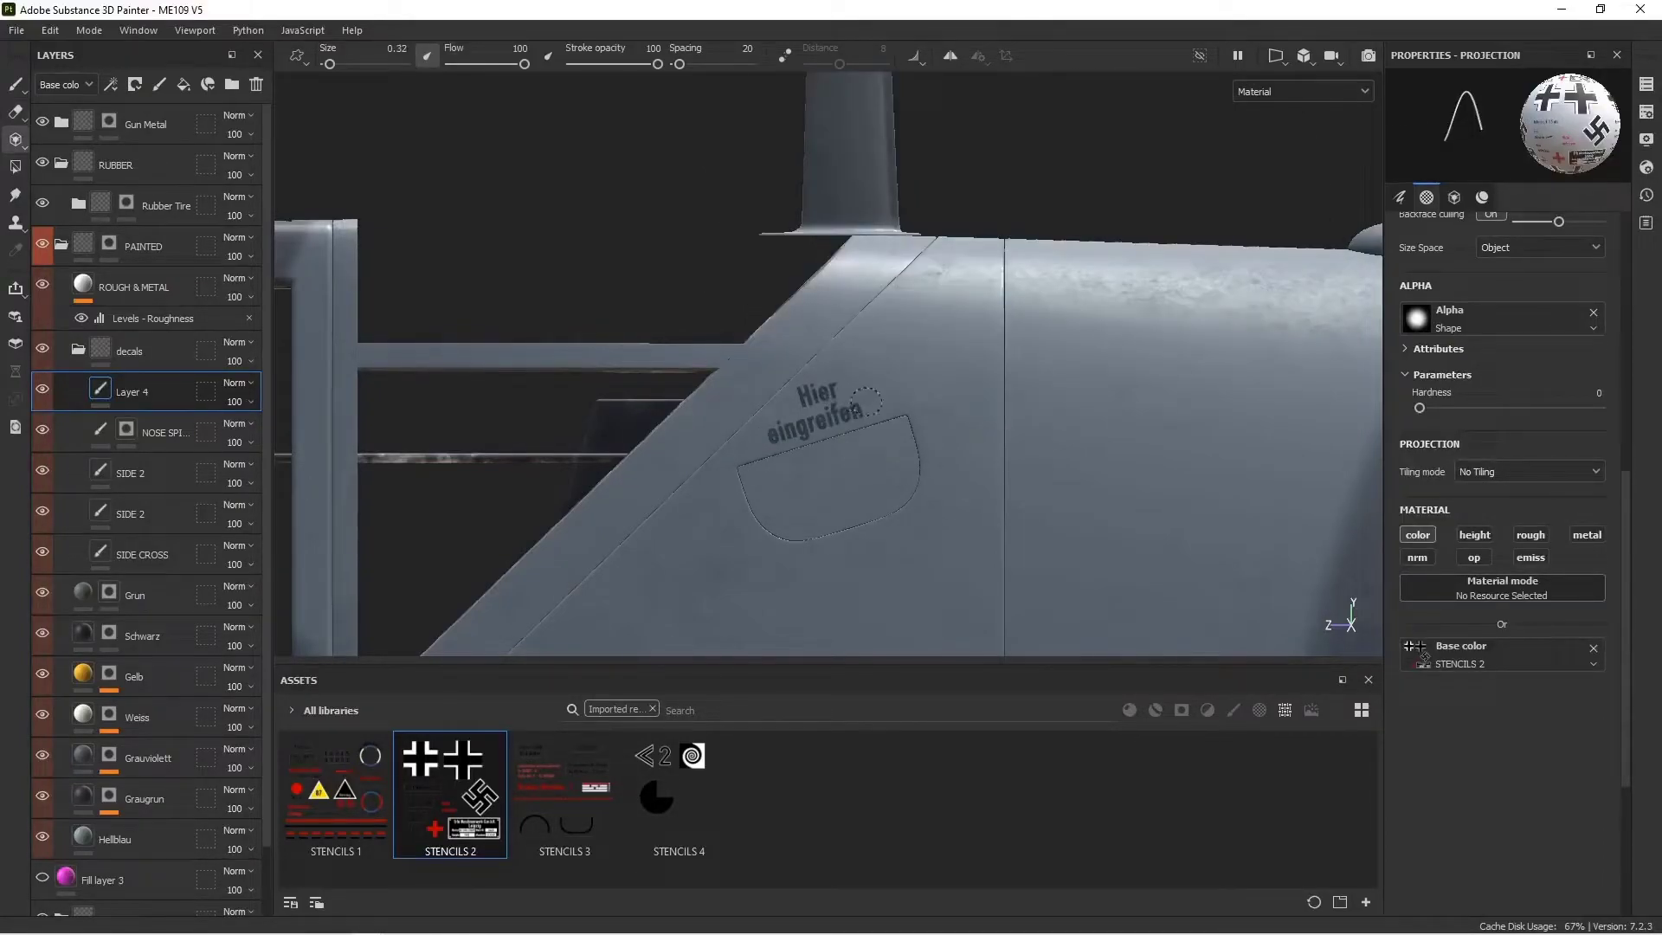
key(1)
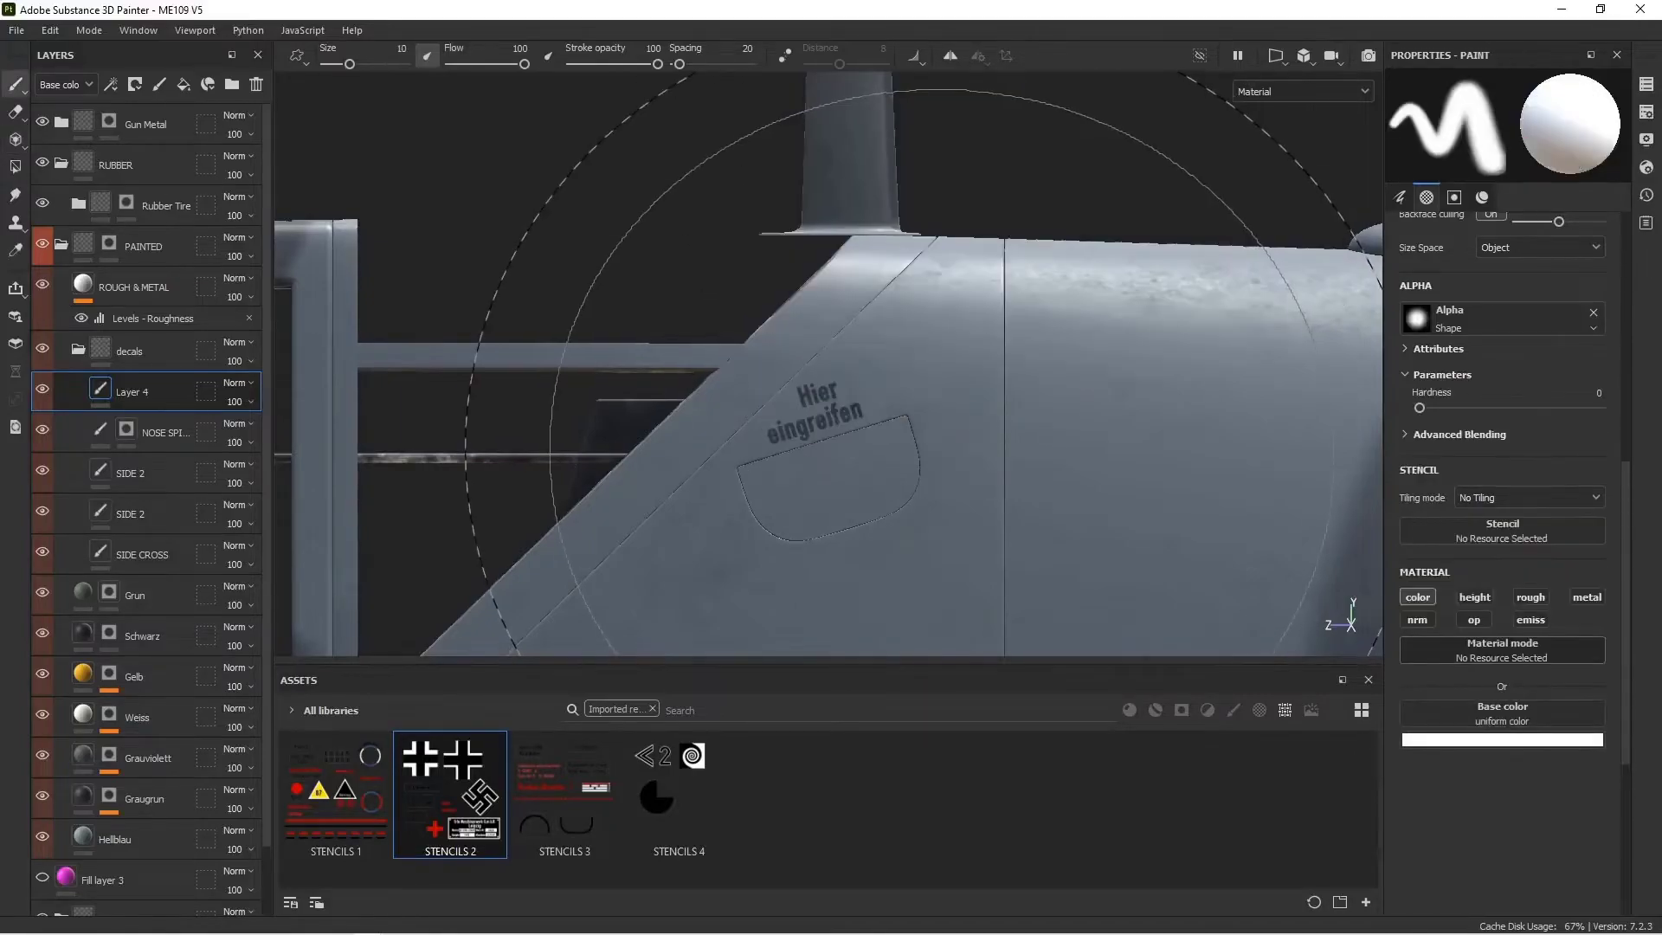
Add a paint layer above Layer 4 for projecting a STENCILS 2 label at the hatch on the fuselage's opposite side
mouse_move(870, 403)
alt+mouse_down()
mouse_move(762, 428)
mouse_move(554, 418)
mouse_move(978, 420)
alt+mouse_up()
alt+middle_drag(1028, 415, 515, 280)
alt+middle_drag(949, 431, 396, 105)
alt+middle_drag(875, 372, 554, 200)
alt+middle_drag(684, 338, 758, 297)
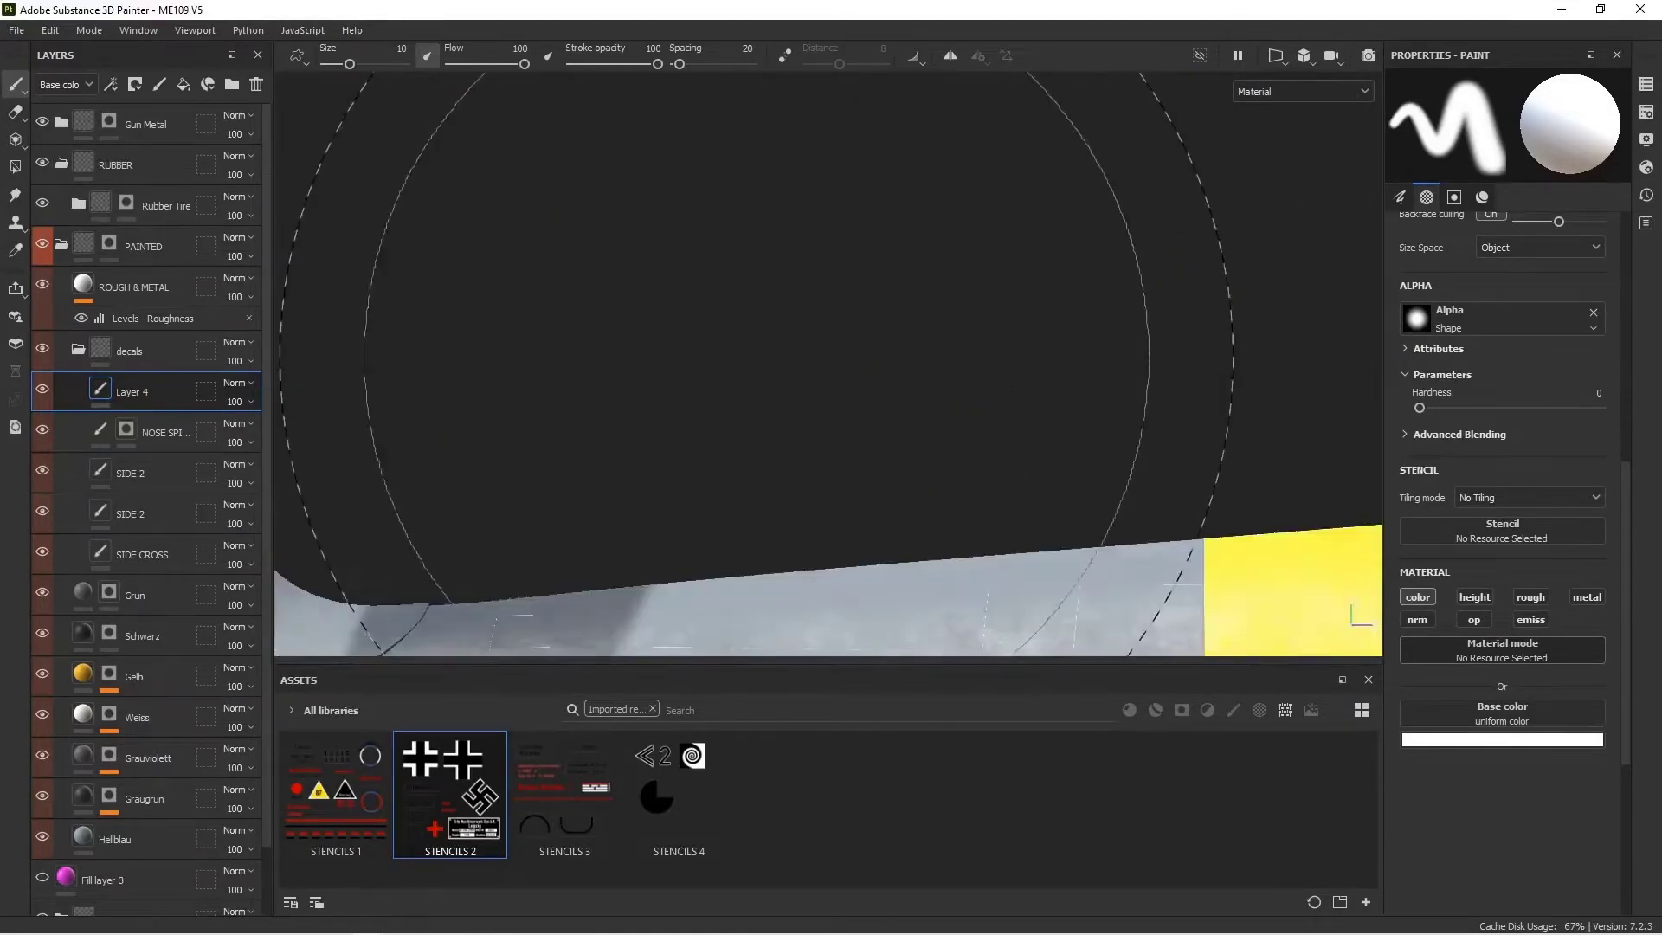
alt+middle_drag(1052, 434, 949, 402)
alt+drag(949, 401, 894, 393)
alt+middle_drag(894, 394, 631, 312)
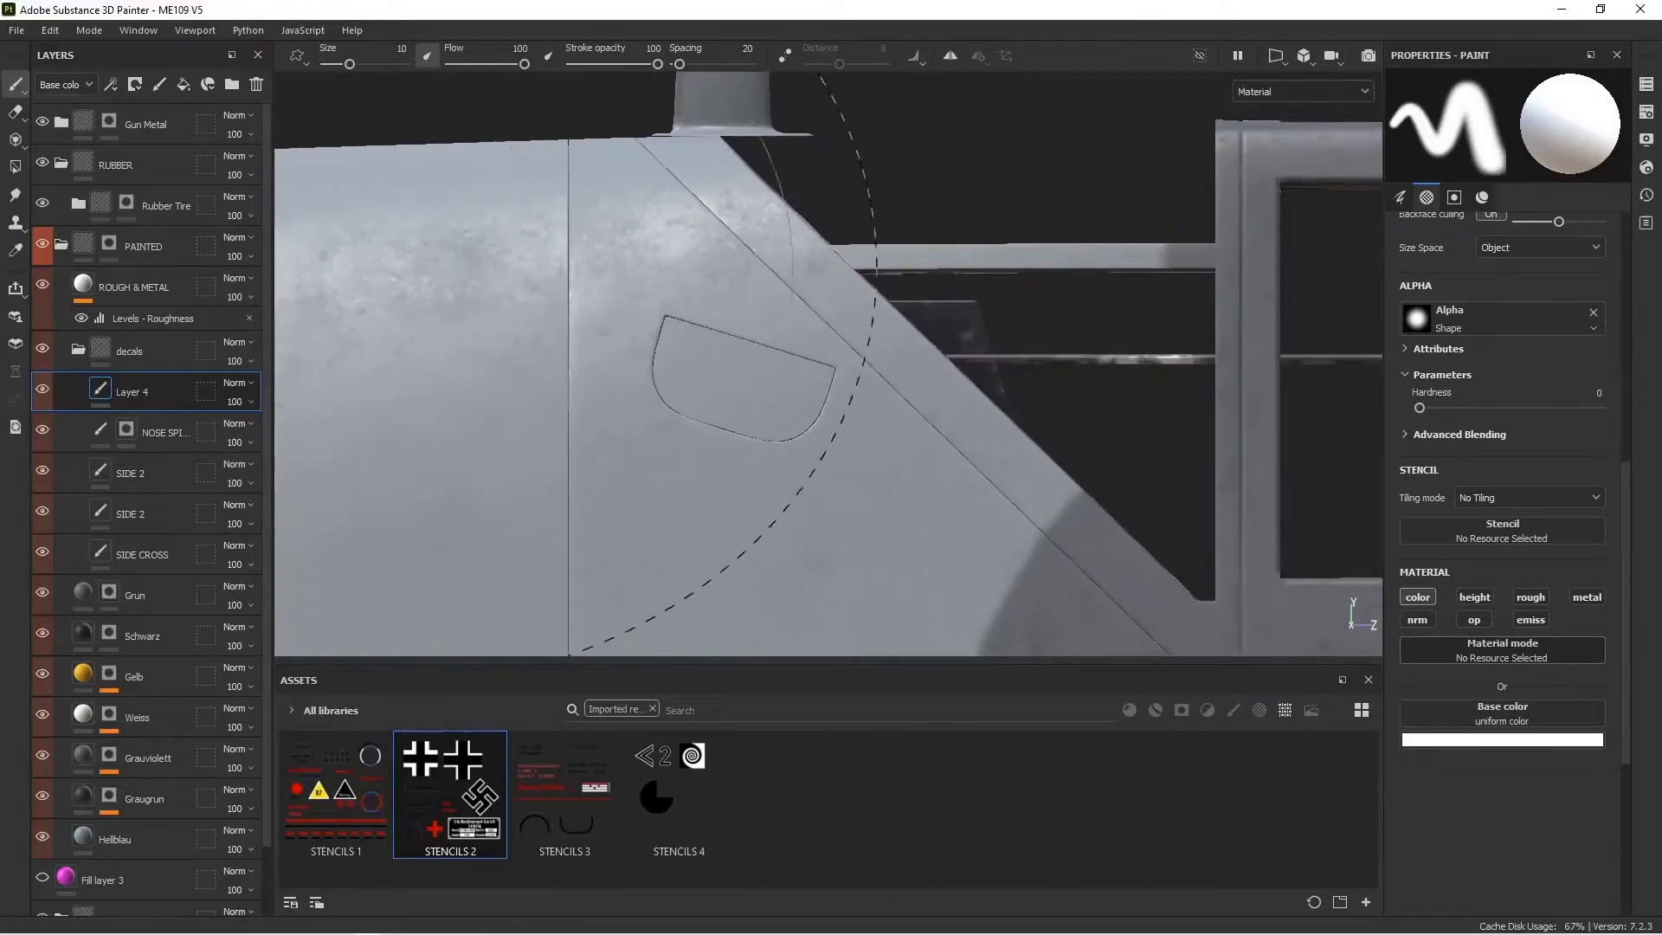
click(159, 84)
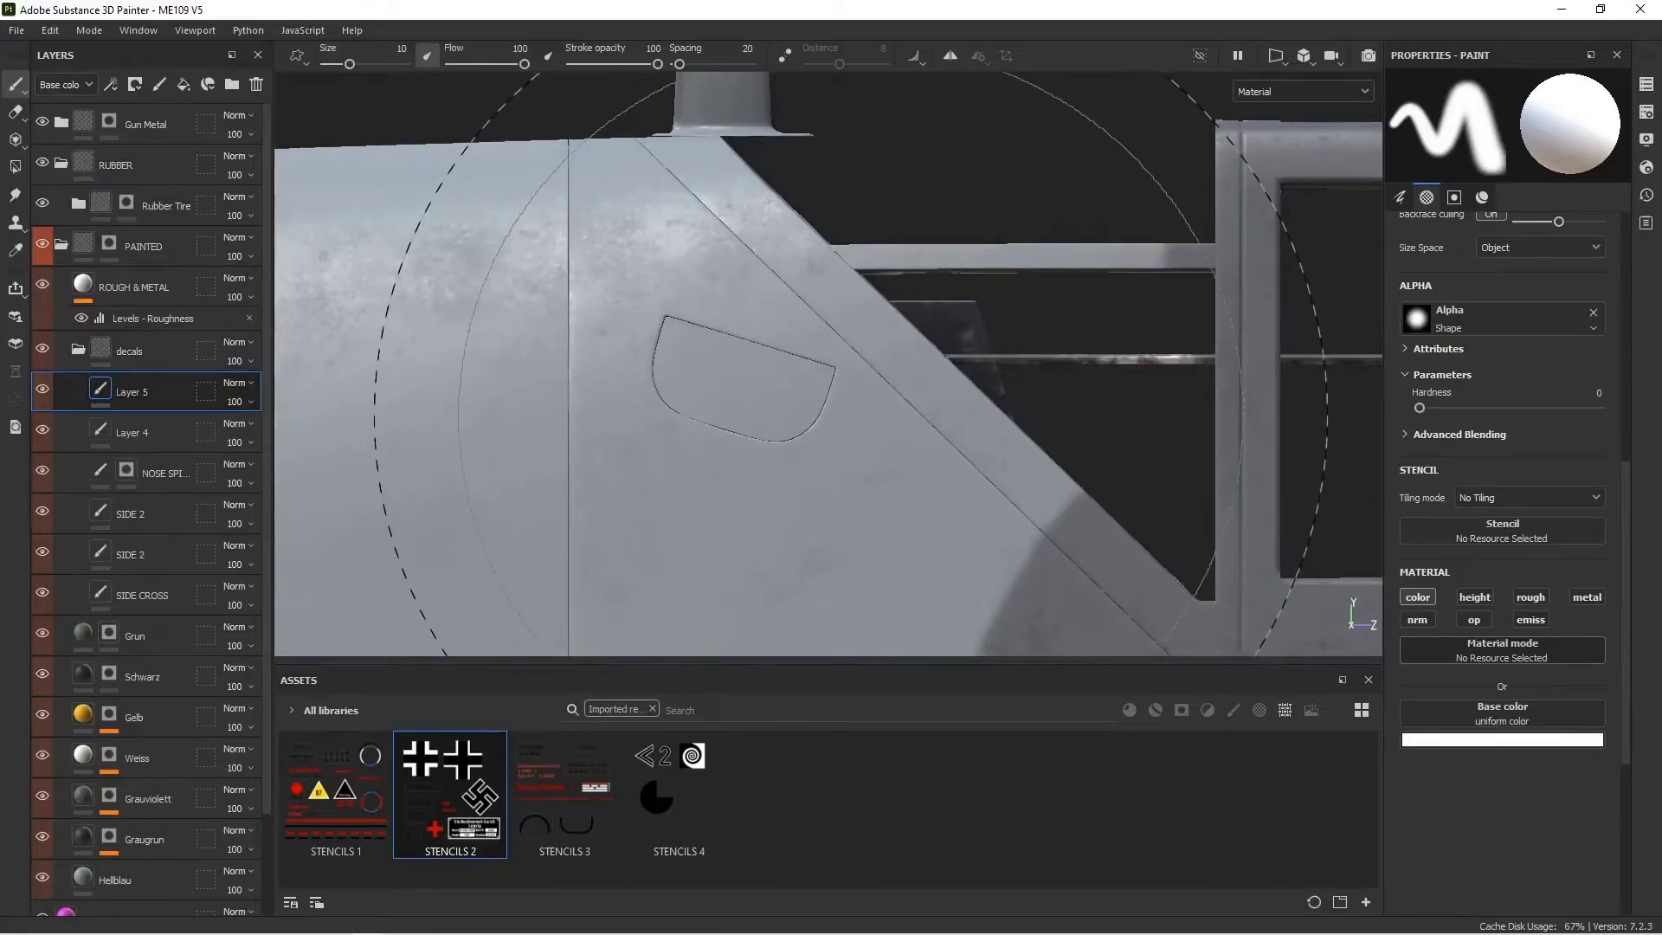
key(3)
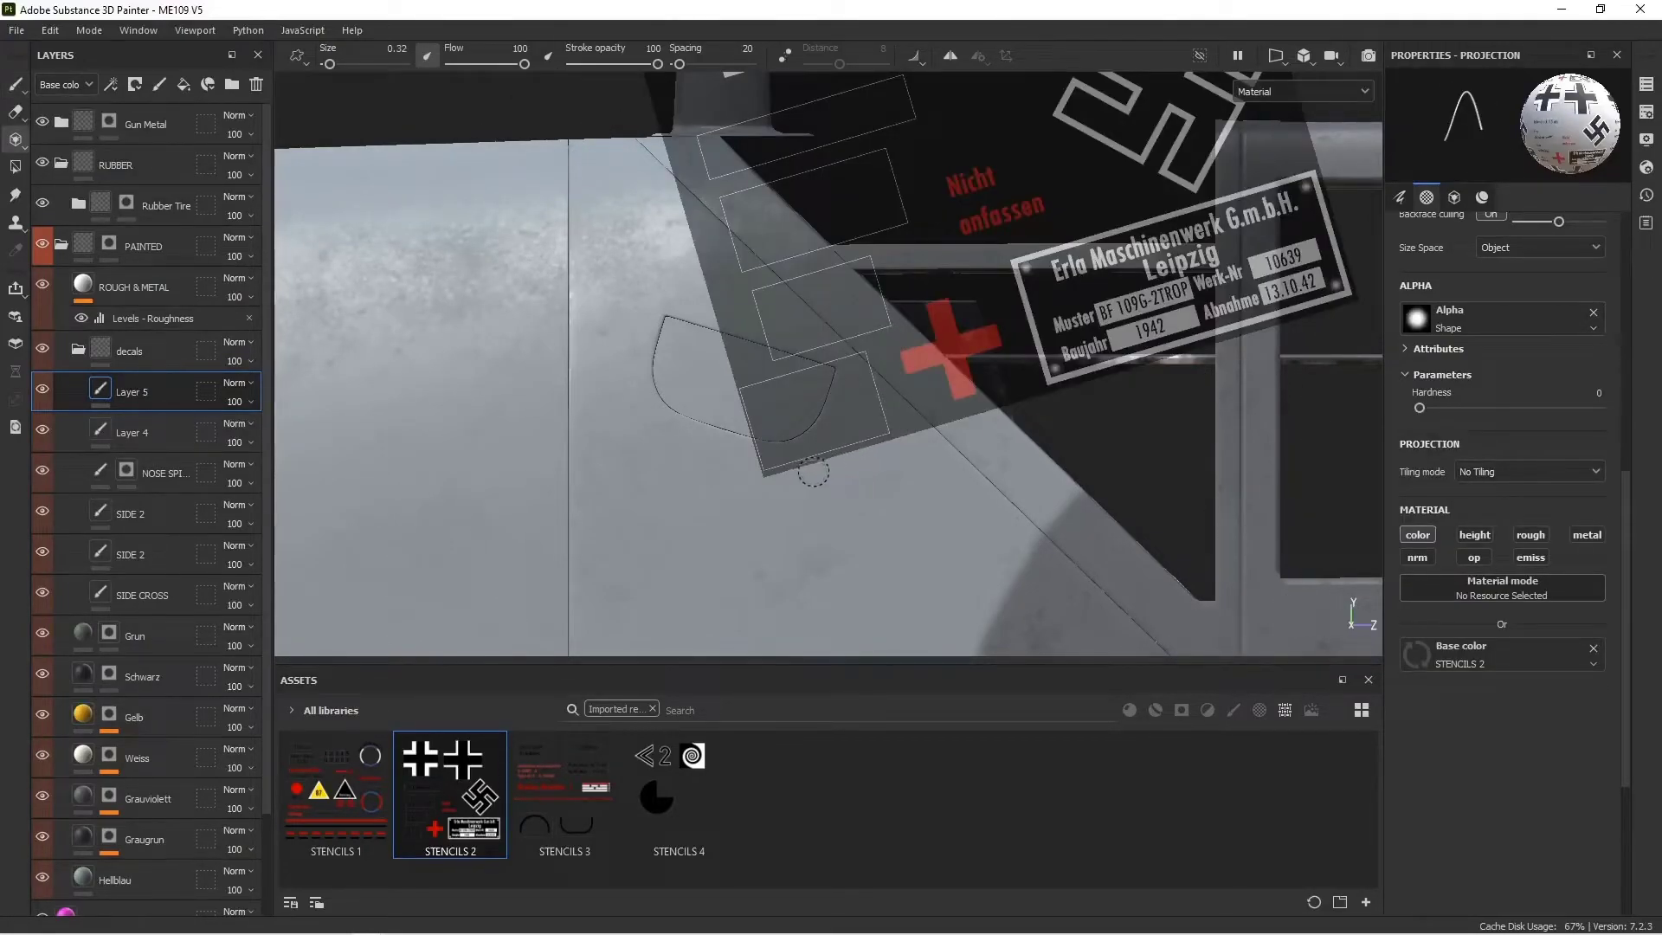
Rotate and move the STENCILS 2 projection so its lowest text frame follows the upper edge of the opposite side's hatch
key(s)
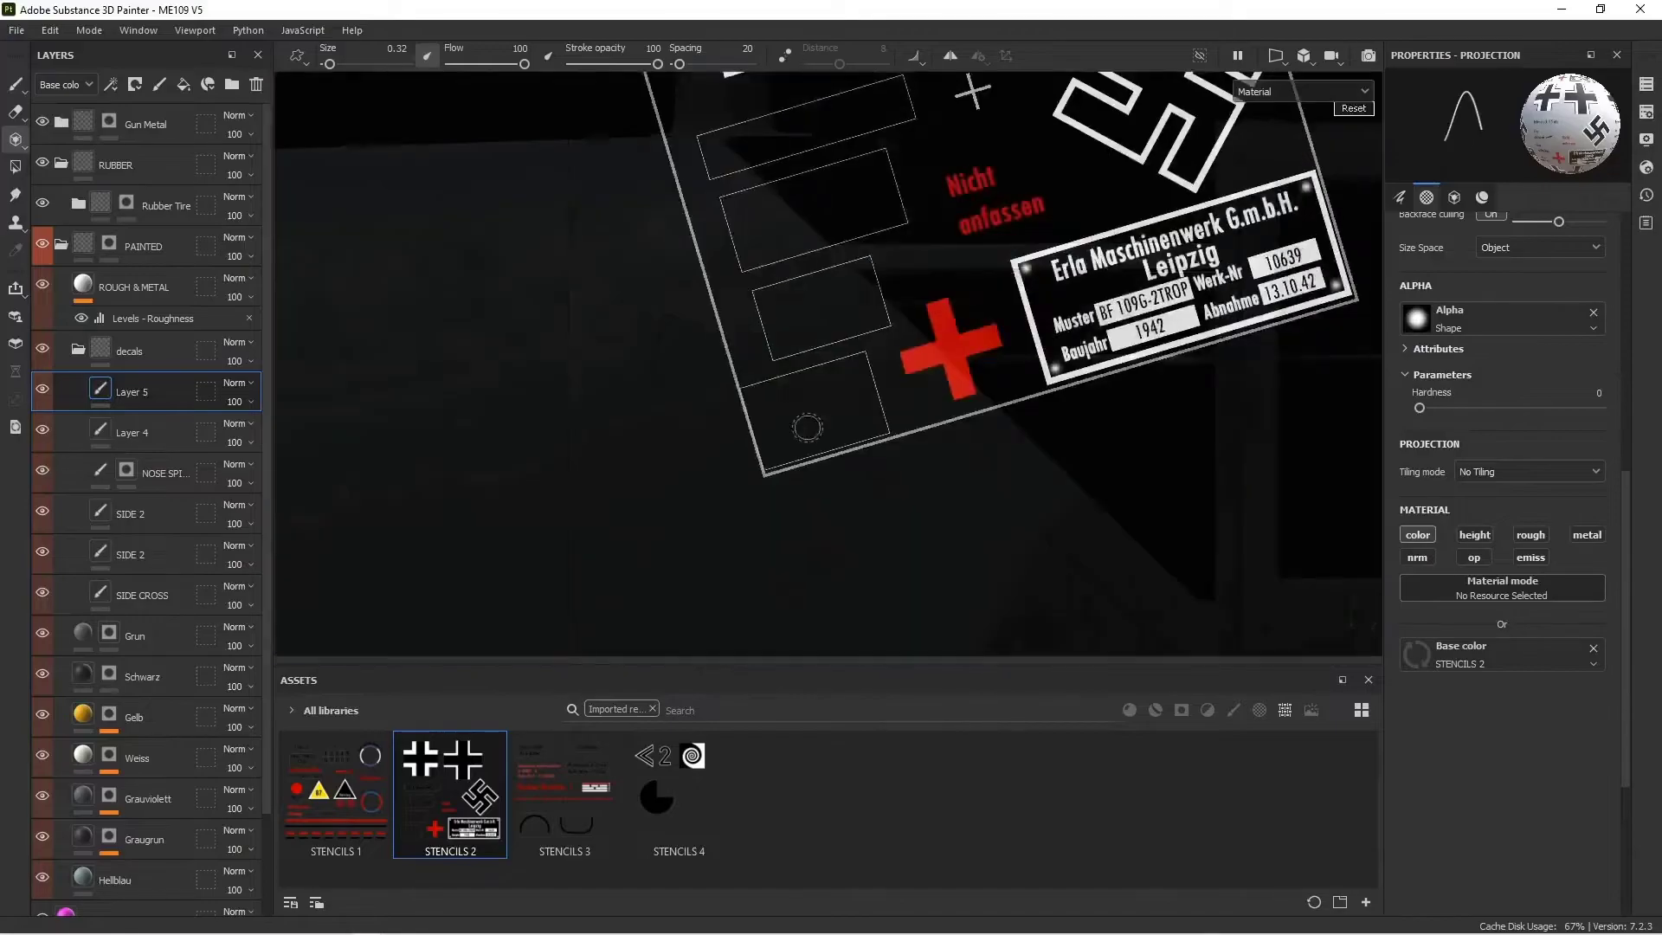
drag(806, 425, 731, 375)
middle_drag(774, 351, 698, 388)
drag(698, 388, 704, 391)
middle_drag(743, 385, 739, 378)
key(n)
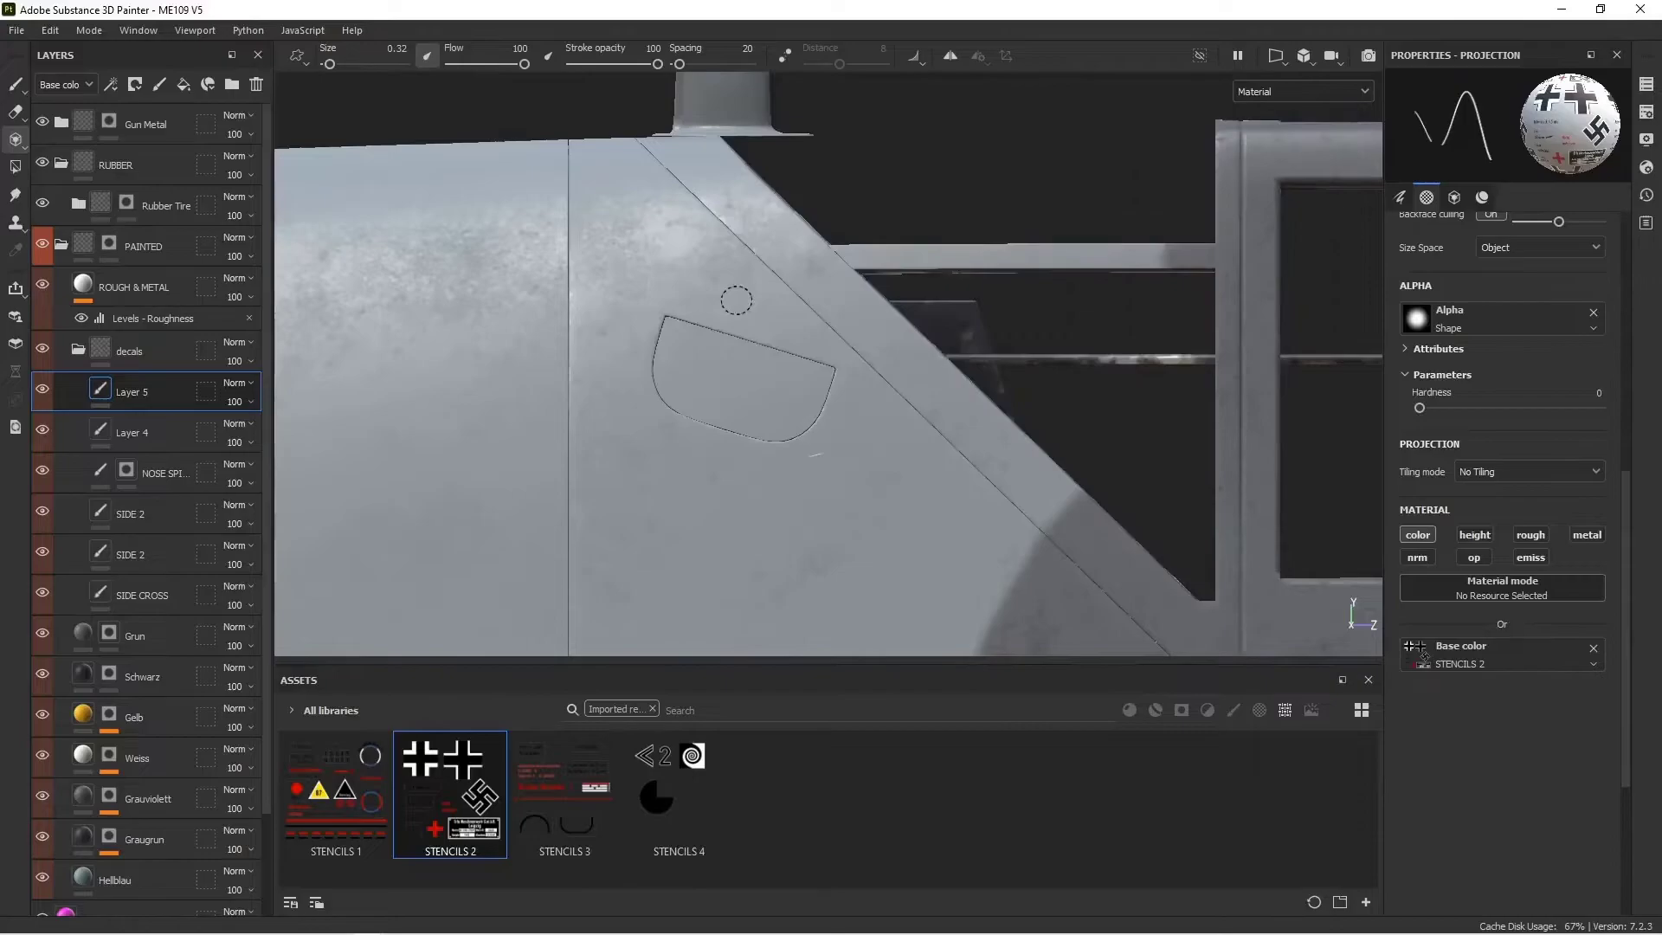
Project the "Hier aufbocken" text above the hatch with brush size 0.32 and switch to erasing
drag(736, 301, 807, 345)
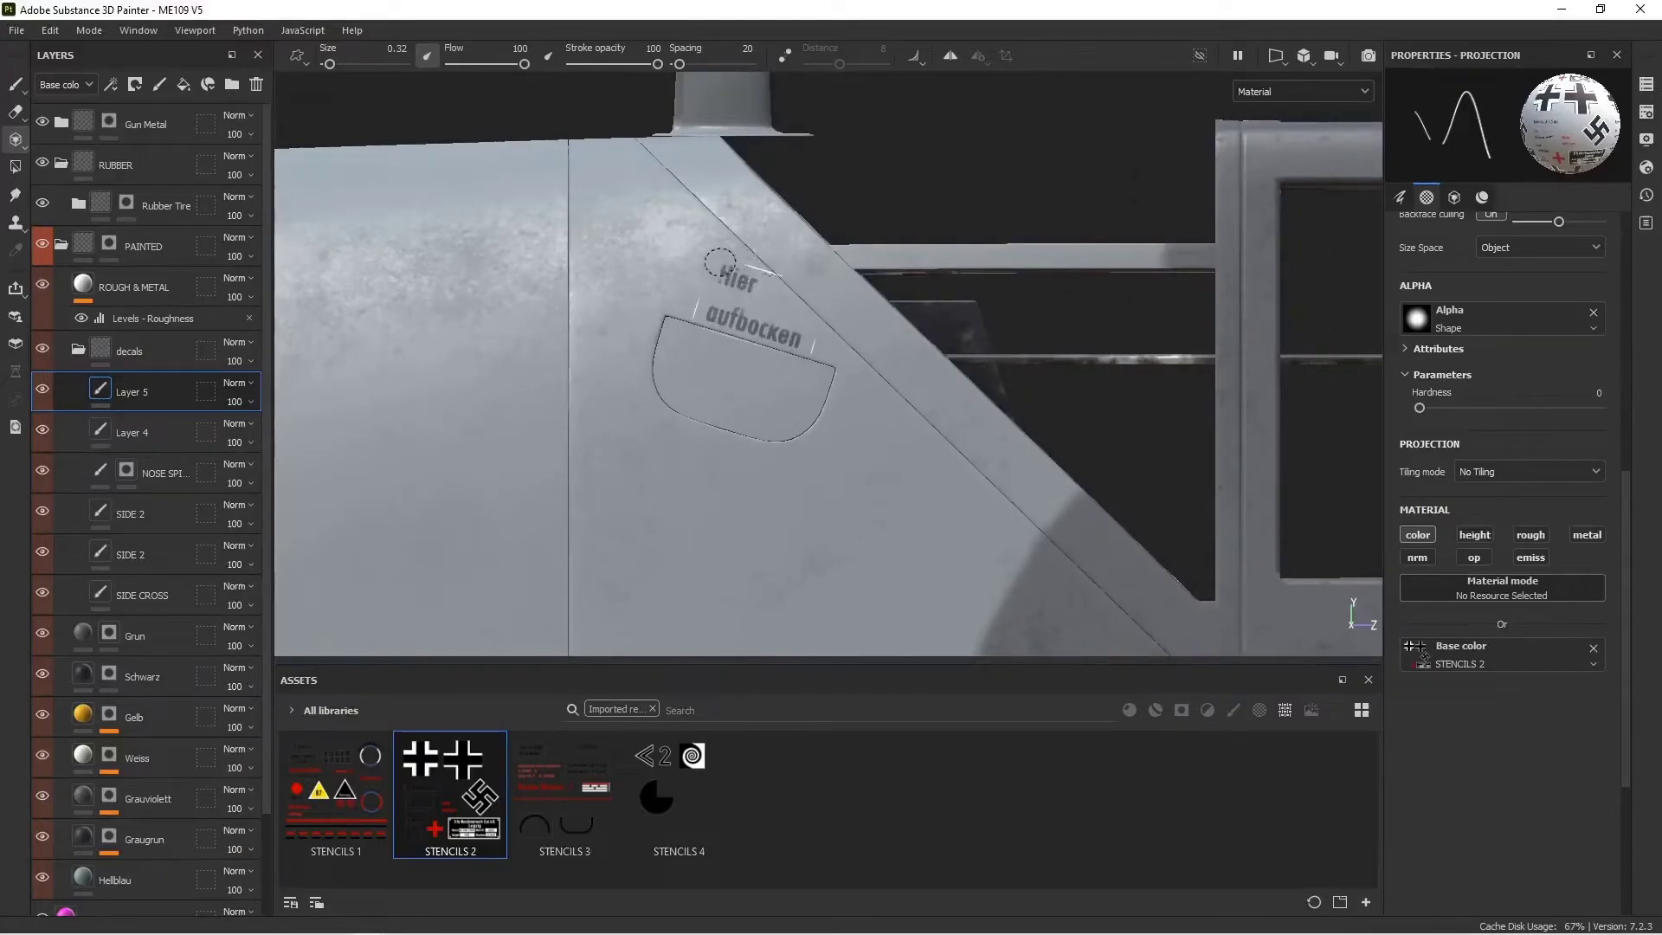
drag(721, 260, 729, 282)
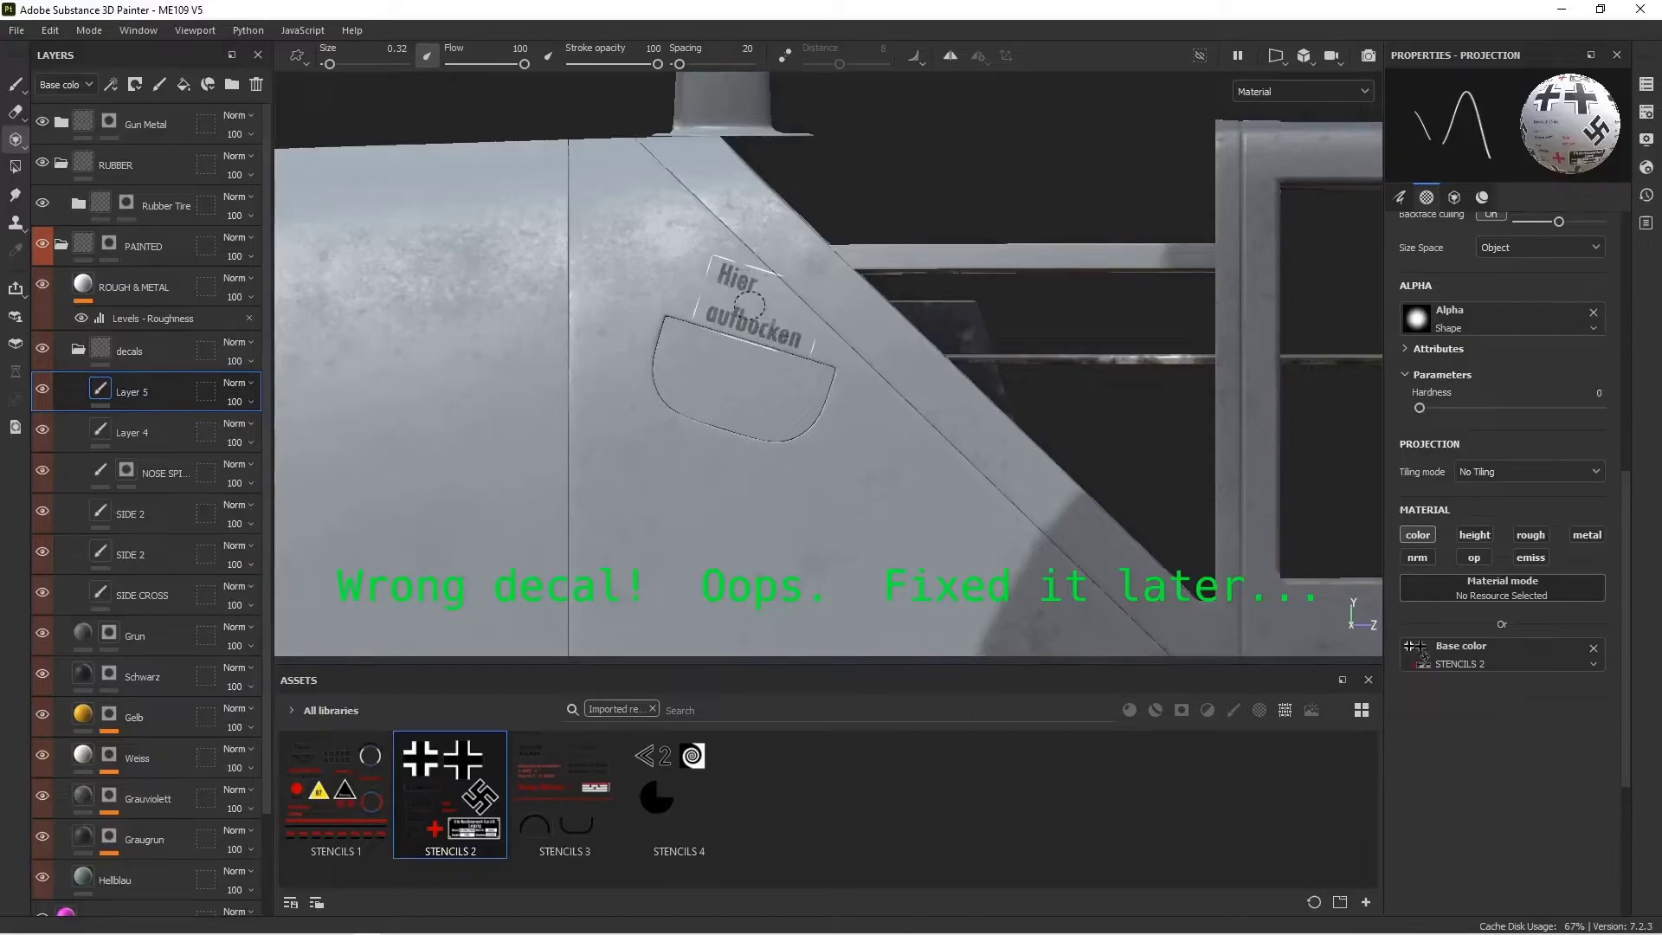
key(s)
key(2)
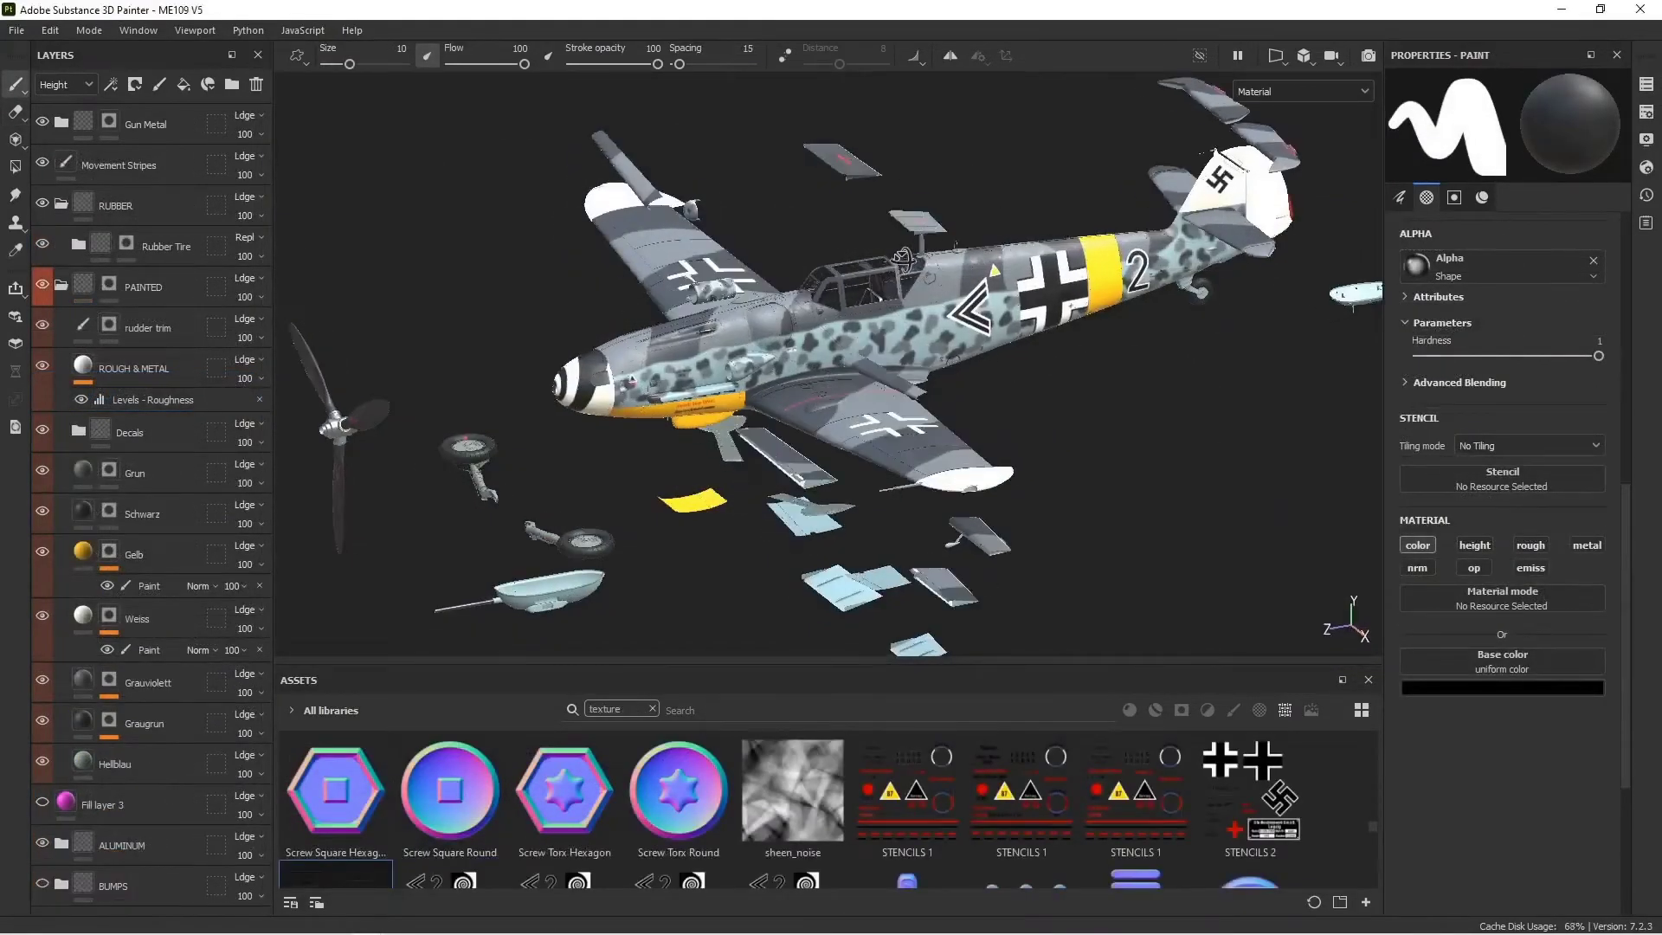
Open the texture export settings and select the ME109_EXTERIOR texture set, leaving ME109_INTERIOR out of the export
alt+drag(903, 258, 693, 273)
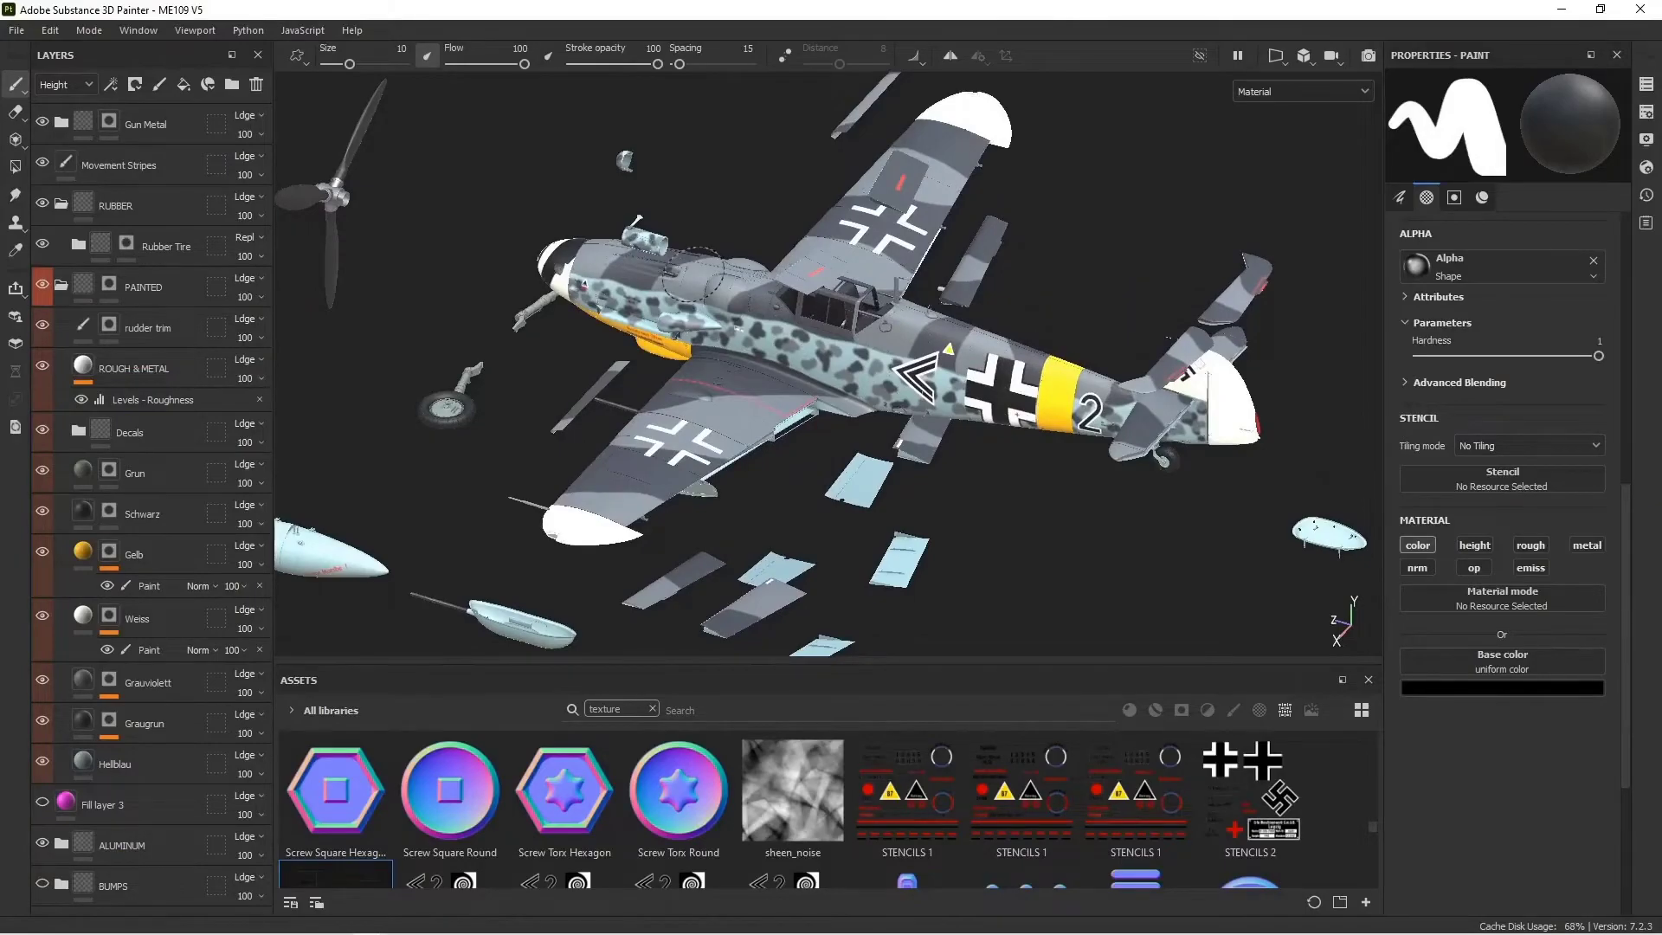
alt+drag(606, 390, 690, 389)
alt+middle_drag(787, 398, 996, 408)
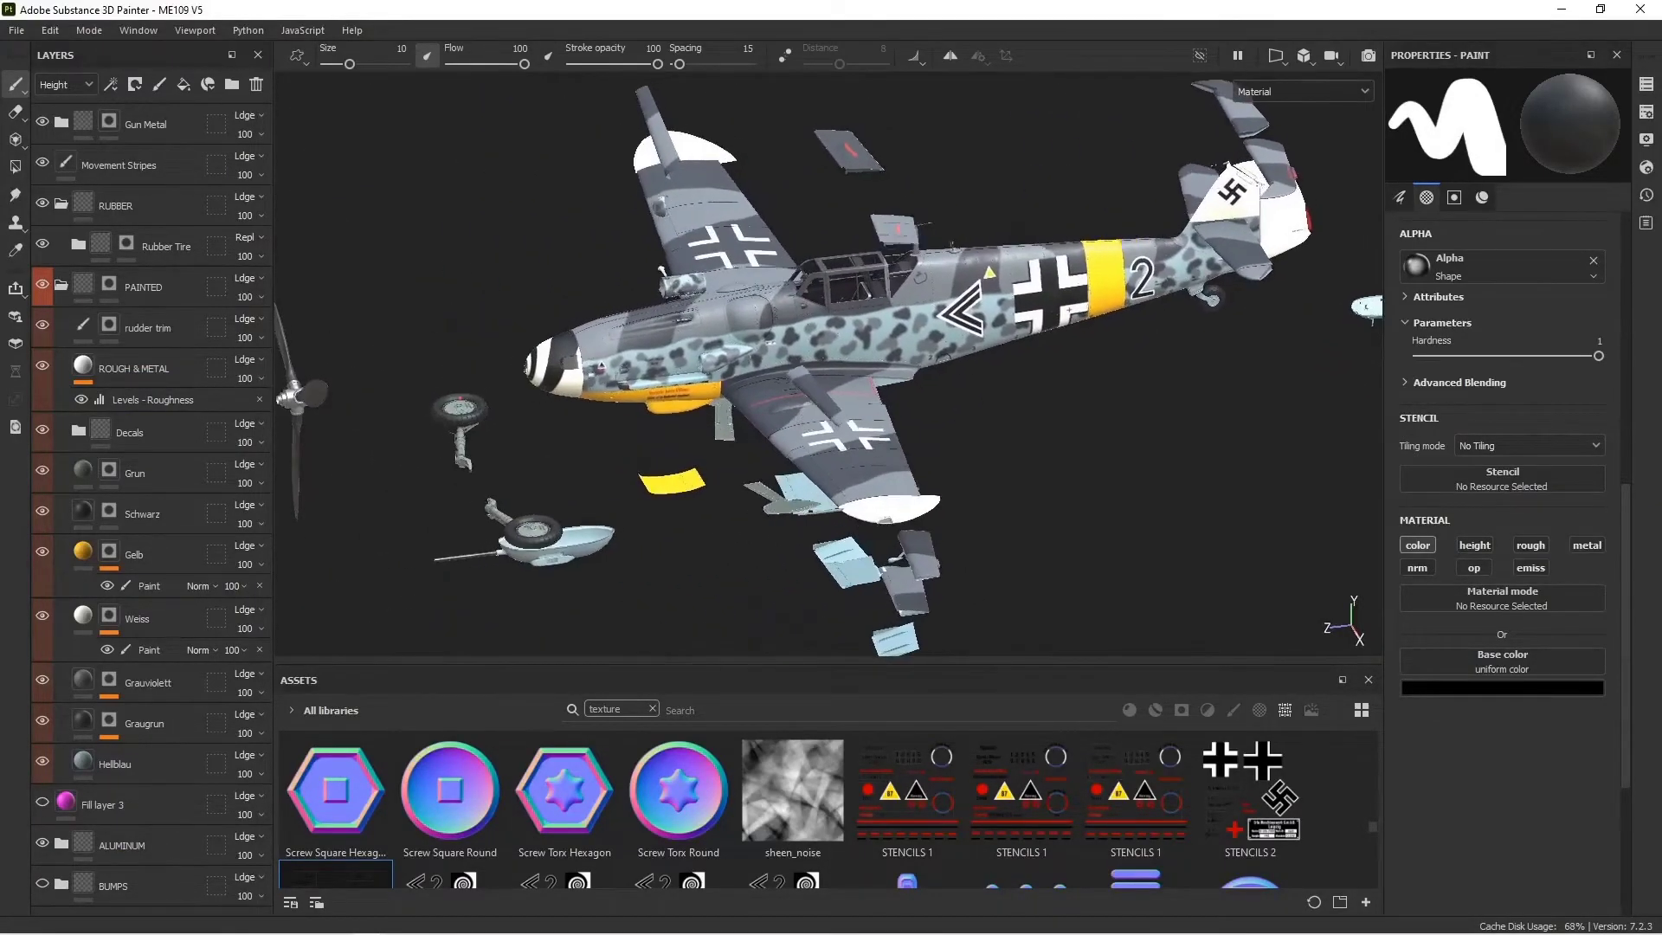
alt+drag(788, 364, 783, 362)
click(50, 30)
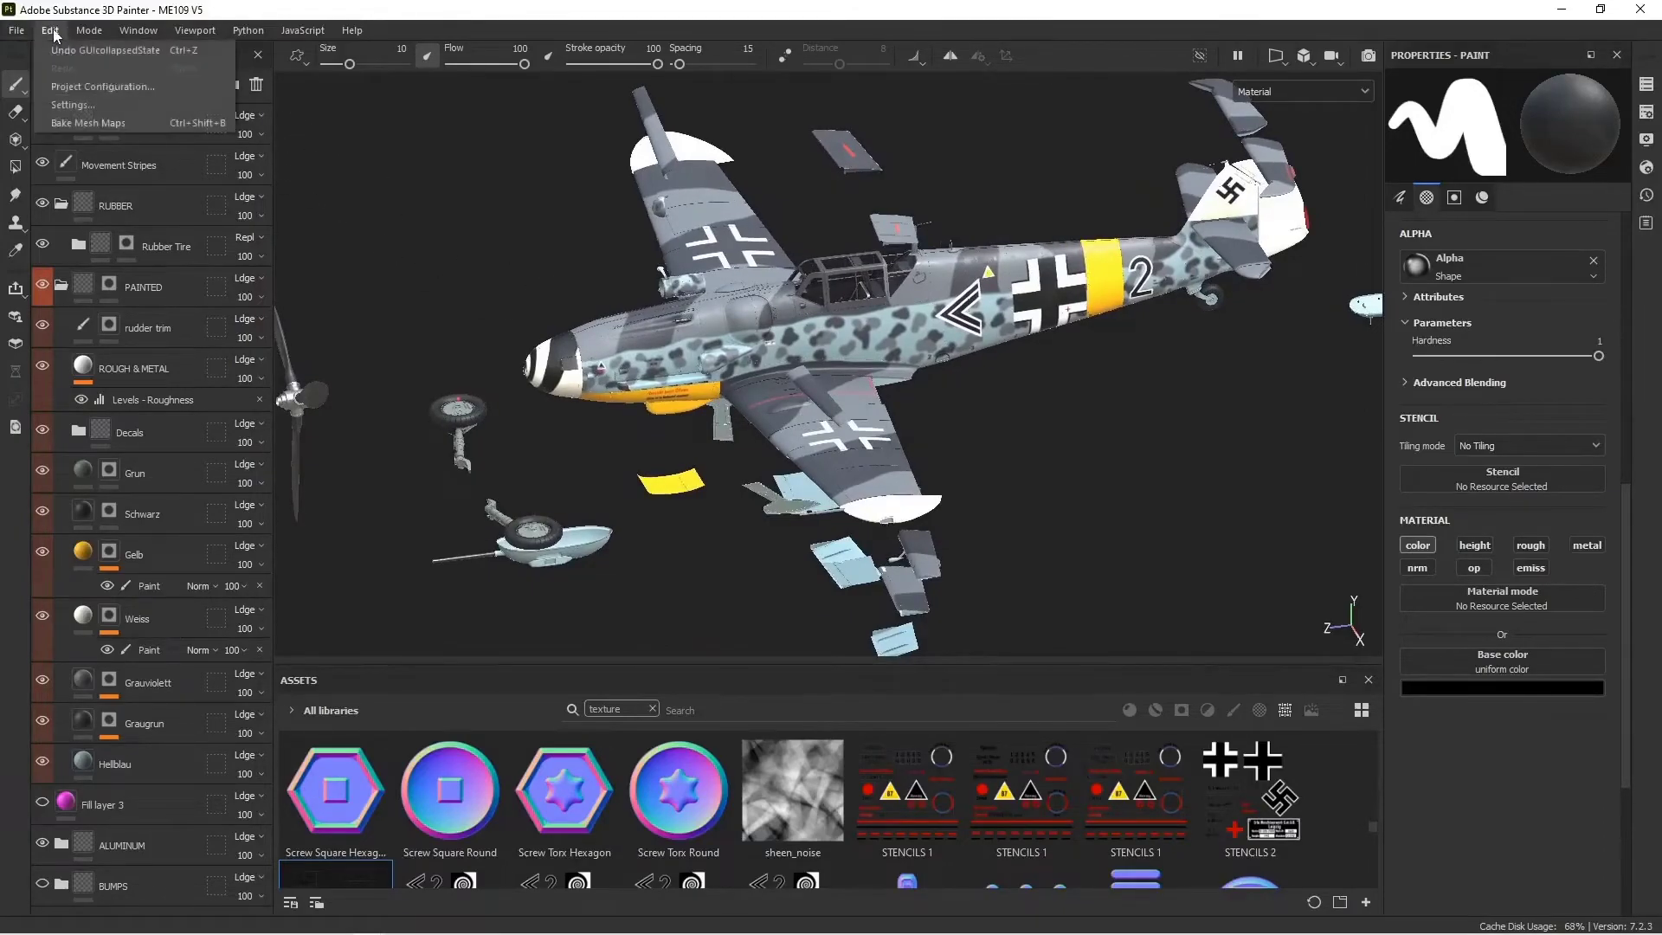
mouse_move(19, 32)
click(56, 314)
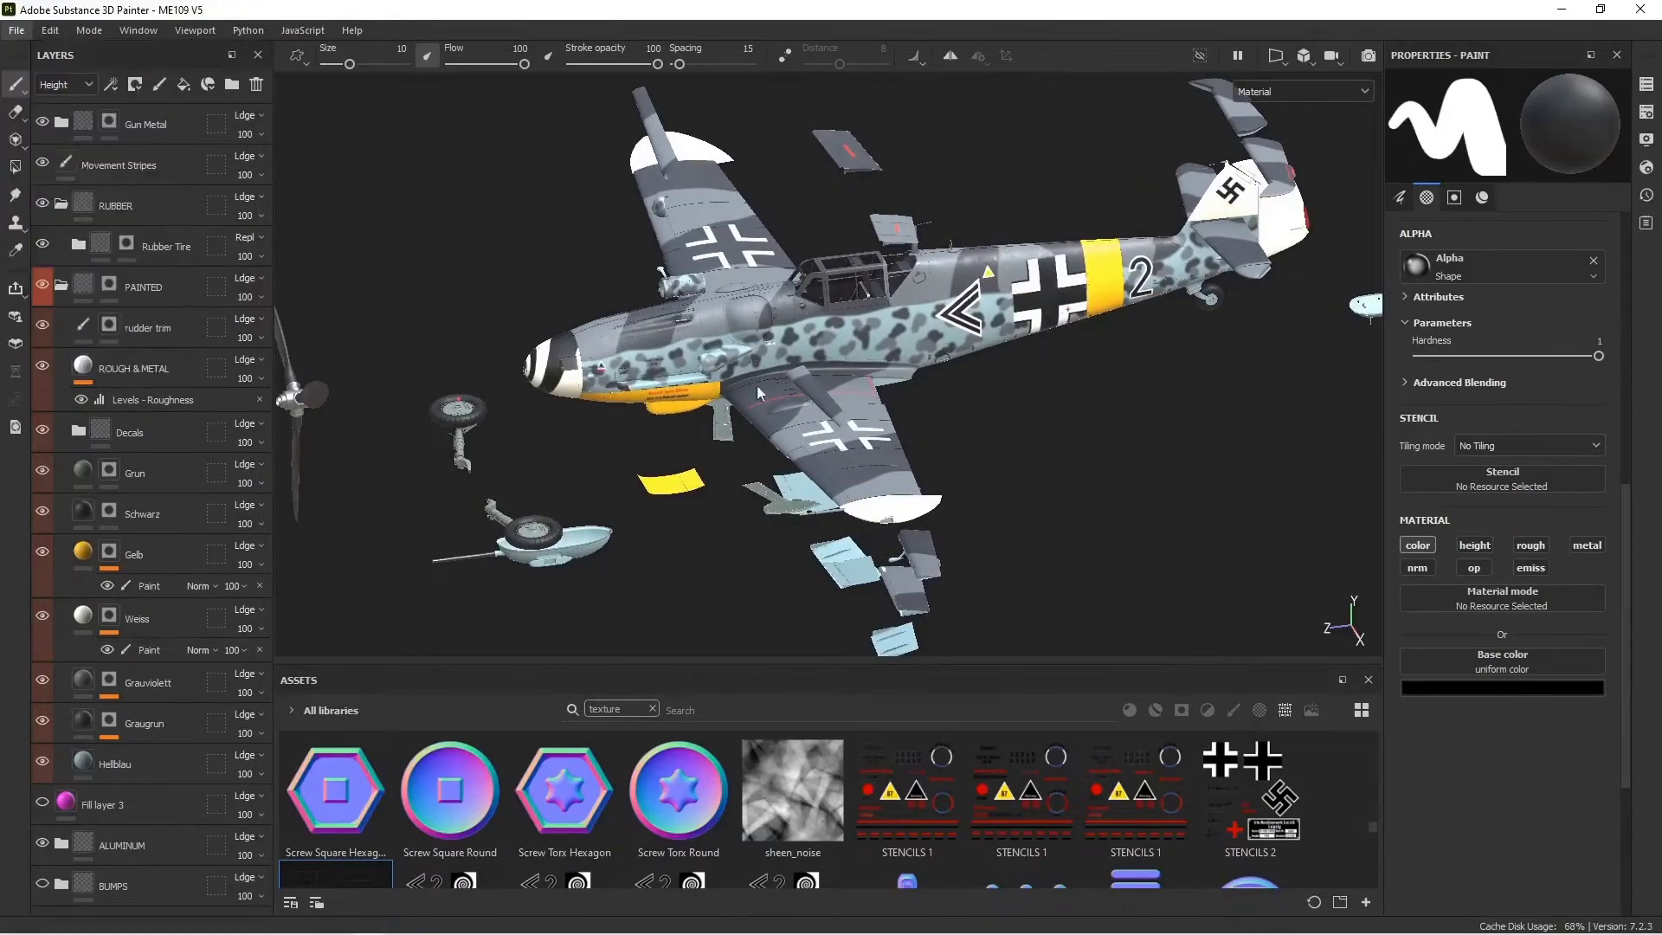
click(433, 273)
click(440, 252)
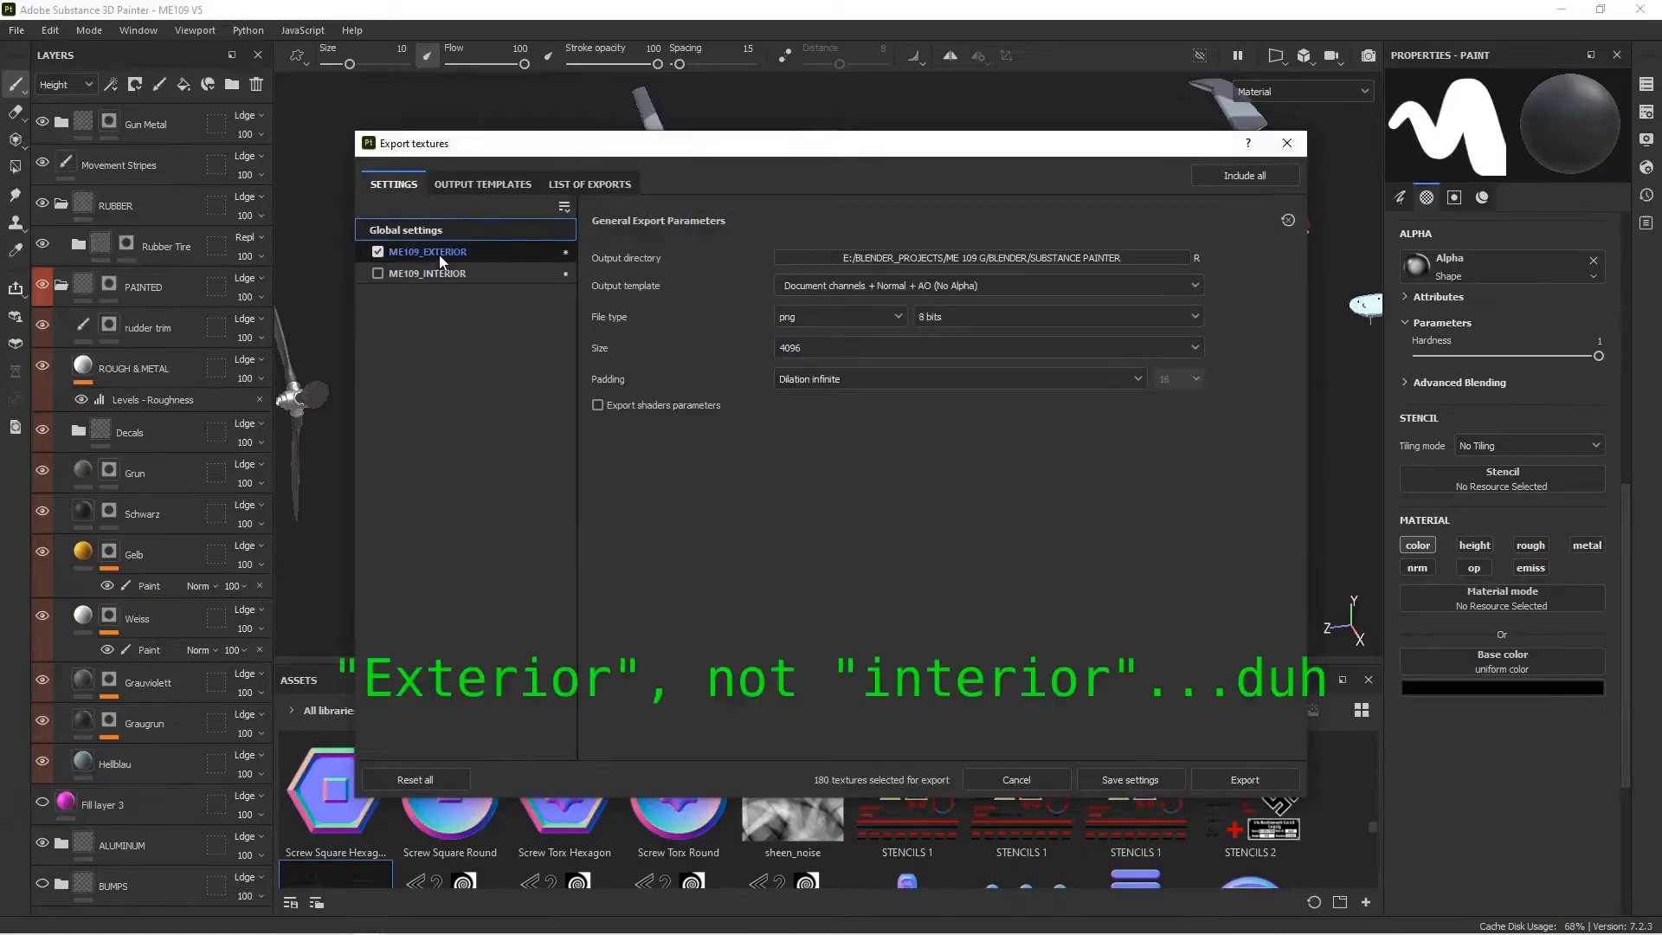
Export ME109_EXTERIOR's base color, height, roughness, metallic and Normal OpenGL maps for its UV tiles, and save the project
scroll(734, 476, down, 2)
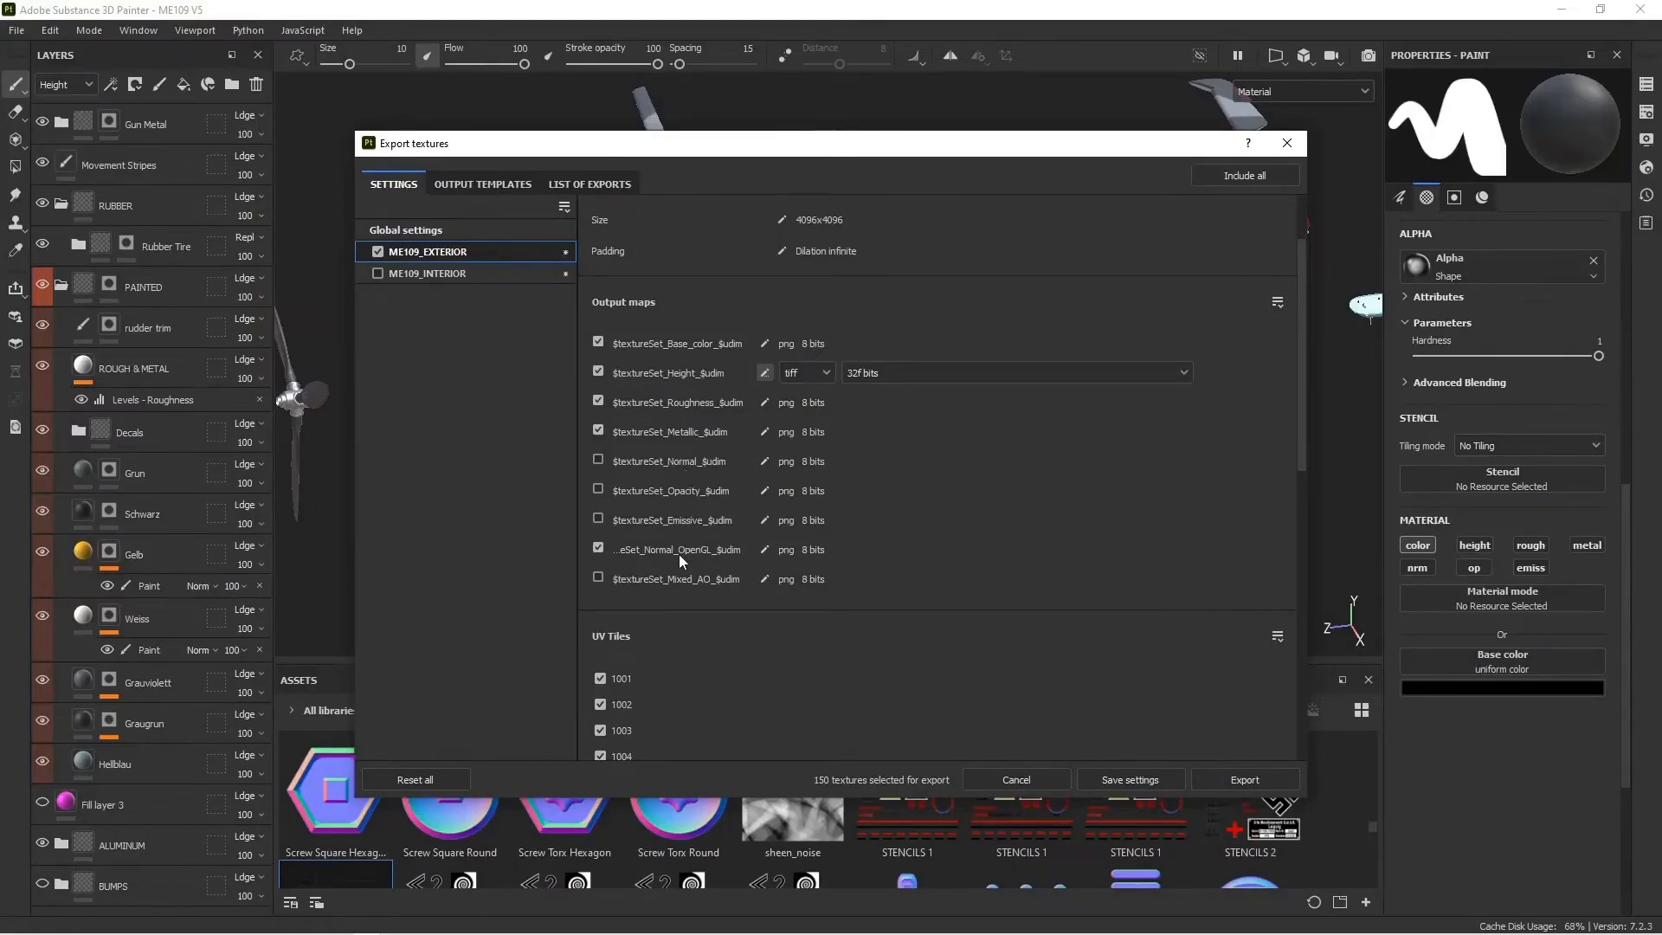
scroll(1149, 672, down, 3)
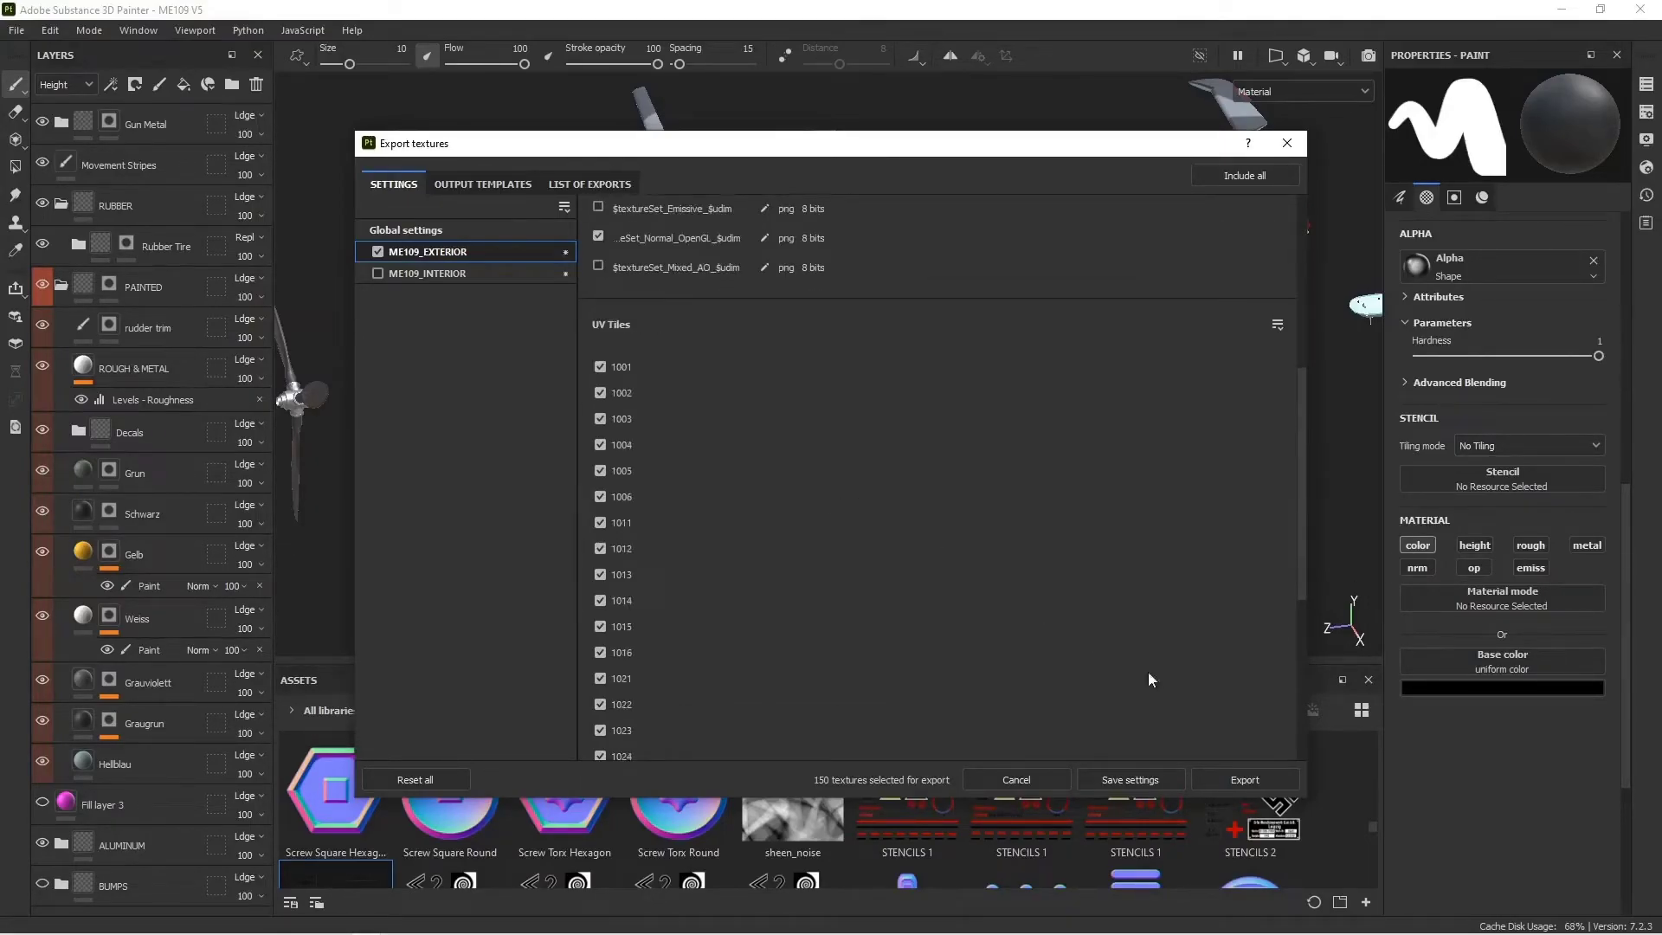
click(1258, 781)
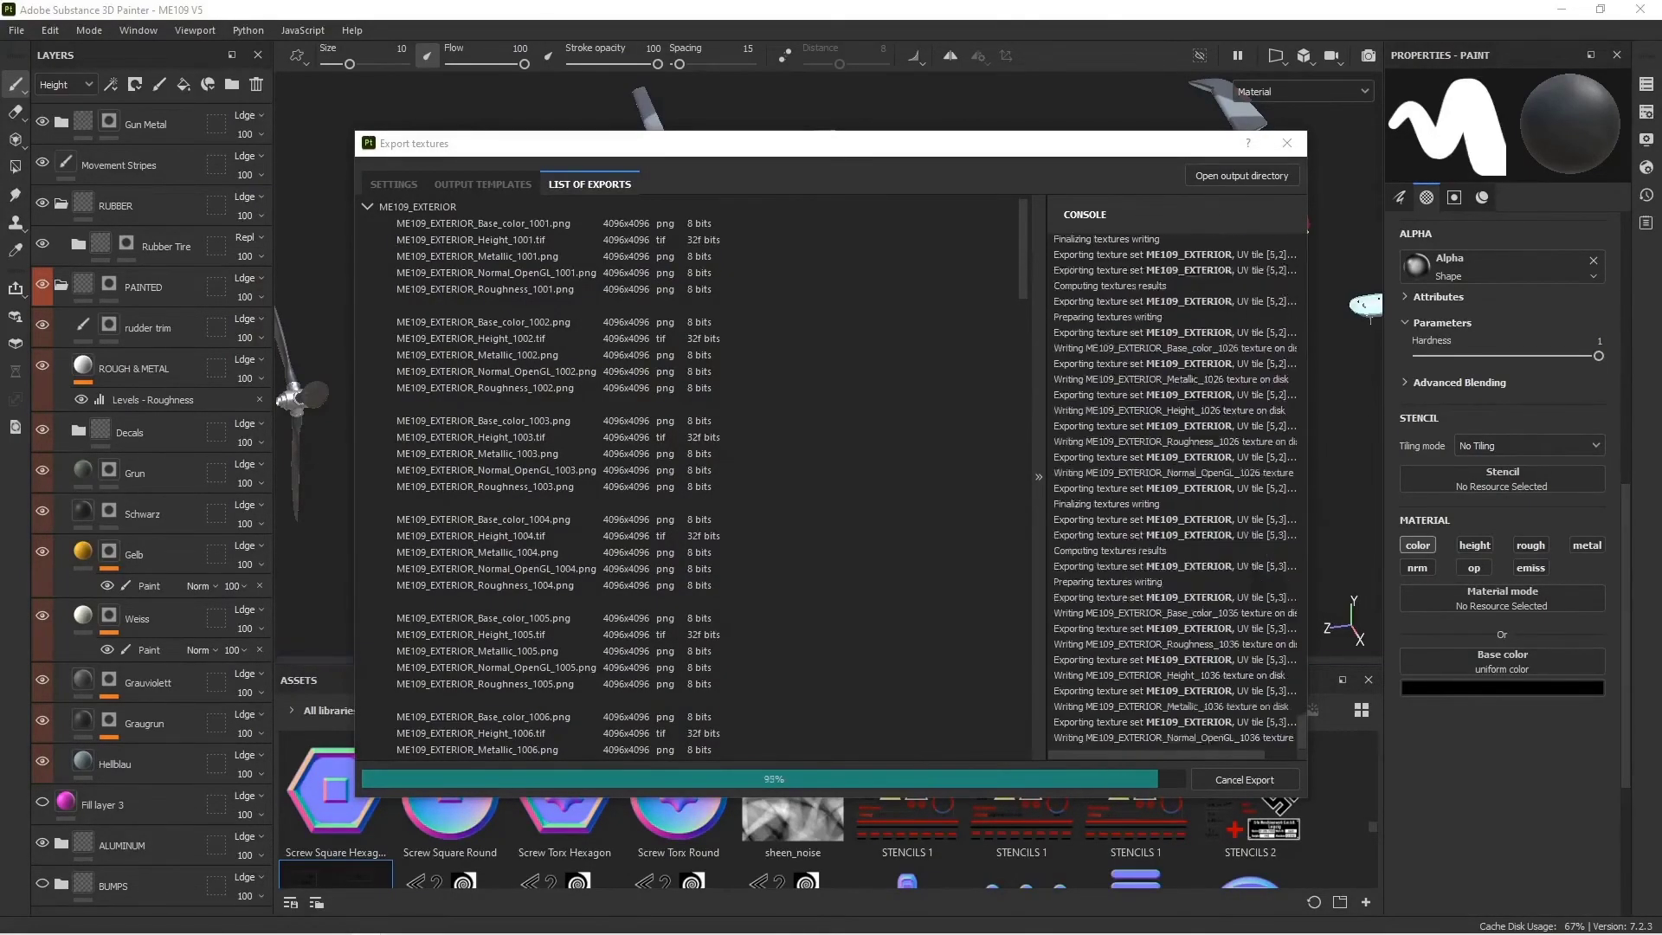
click(1126, 779)
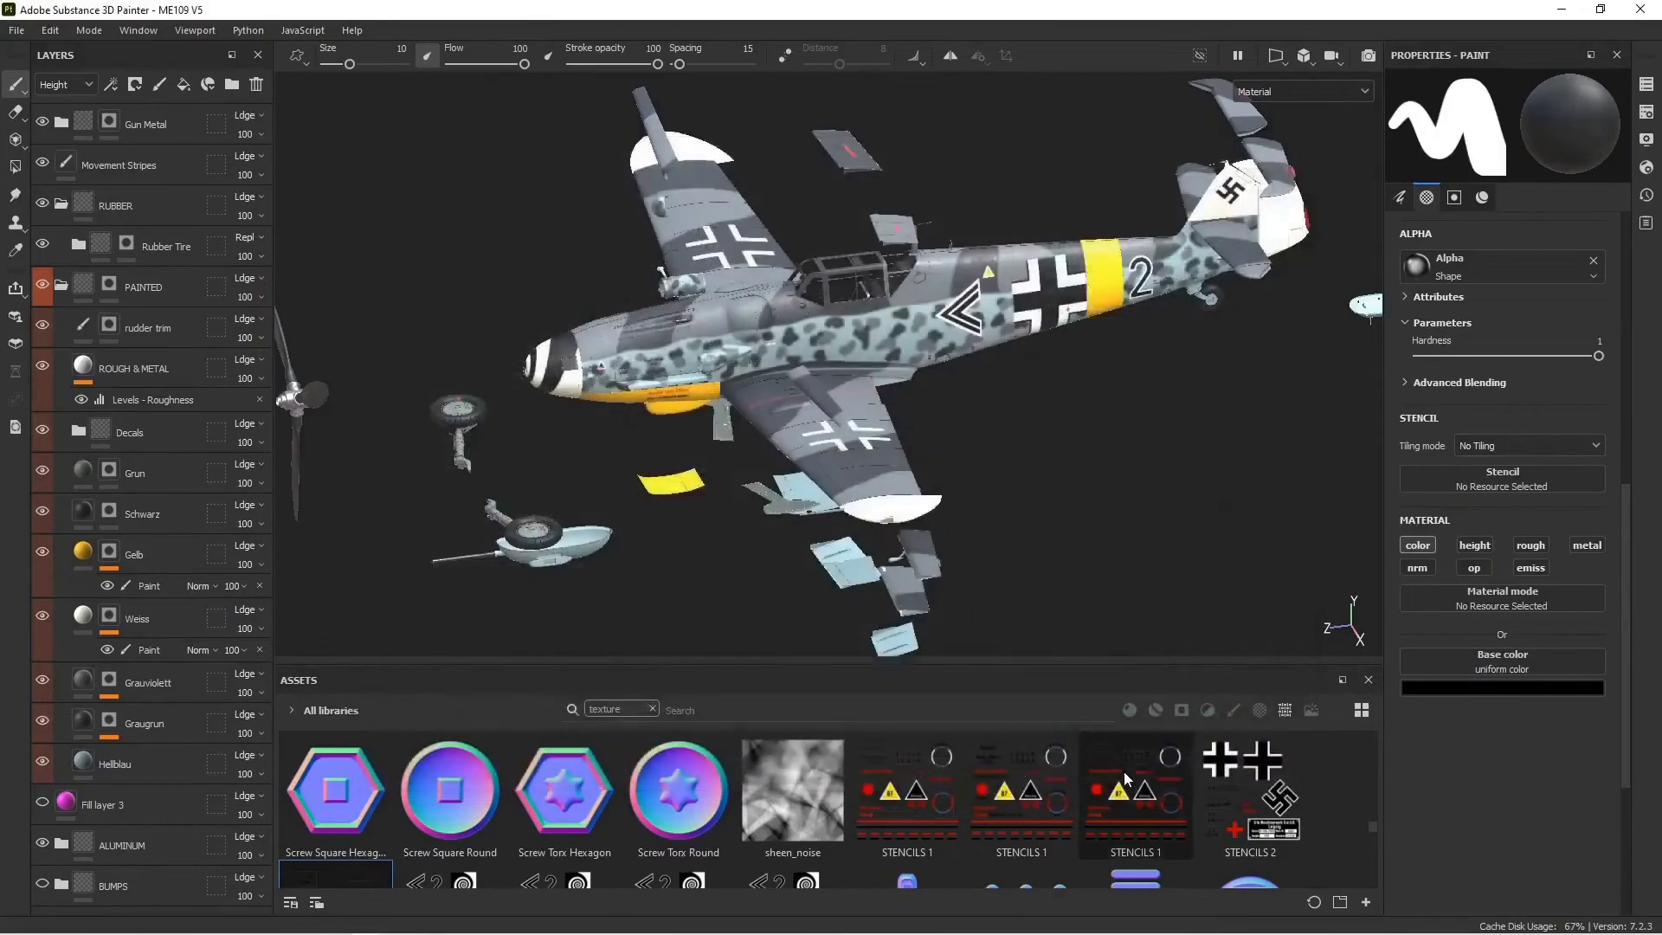
click(16, 32)
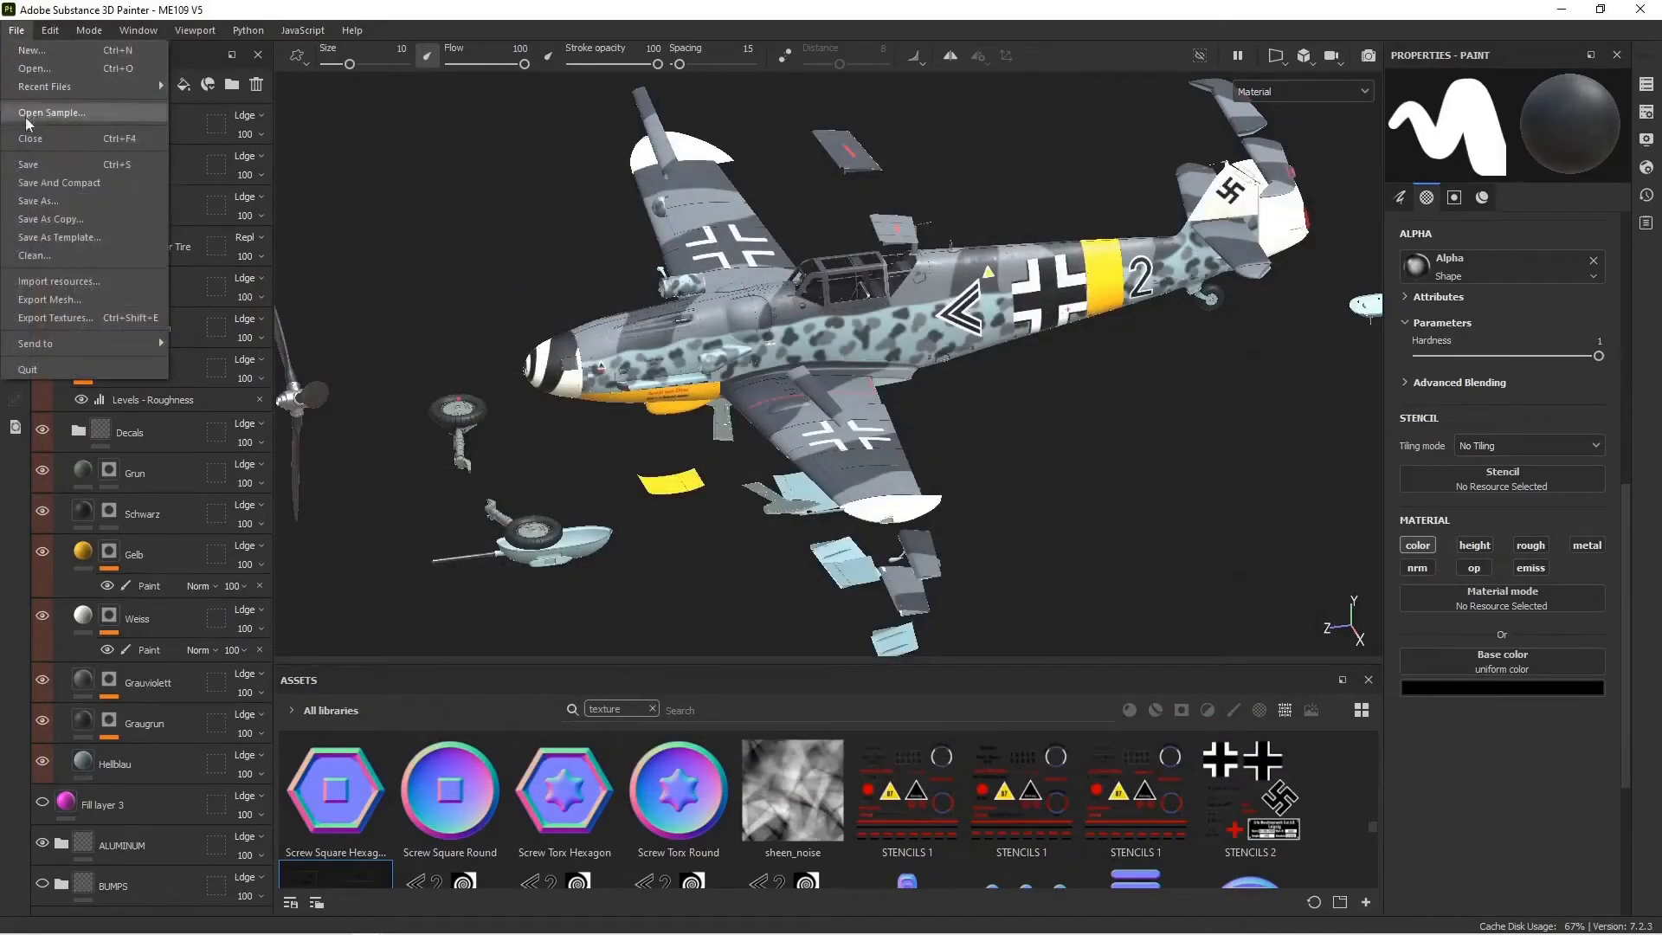
click(26, 166)
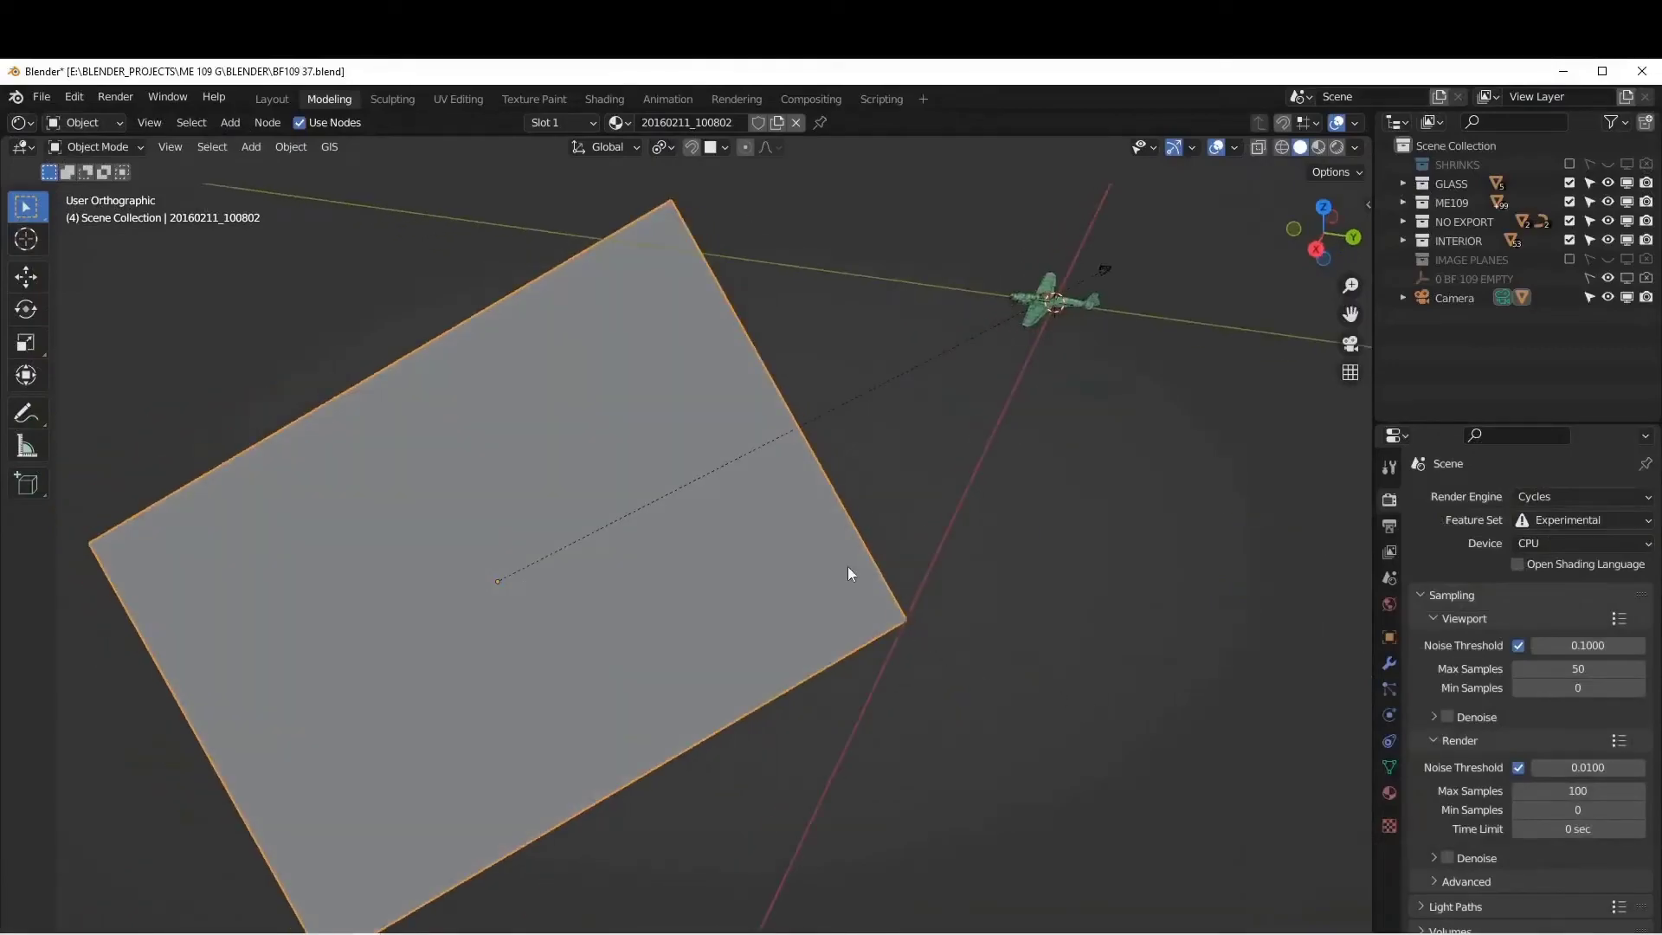
Switch to Blender, isolate the background image plane, inspect it in rendered shading, and restore solid shading and the full scene
key(KP_Divide)
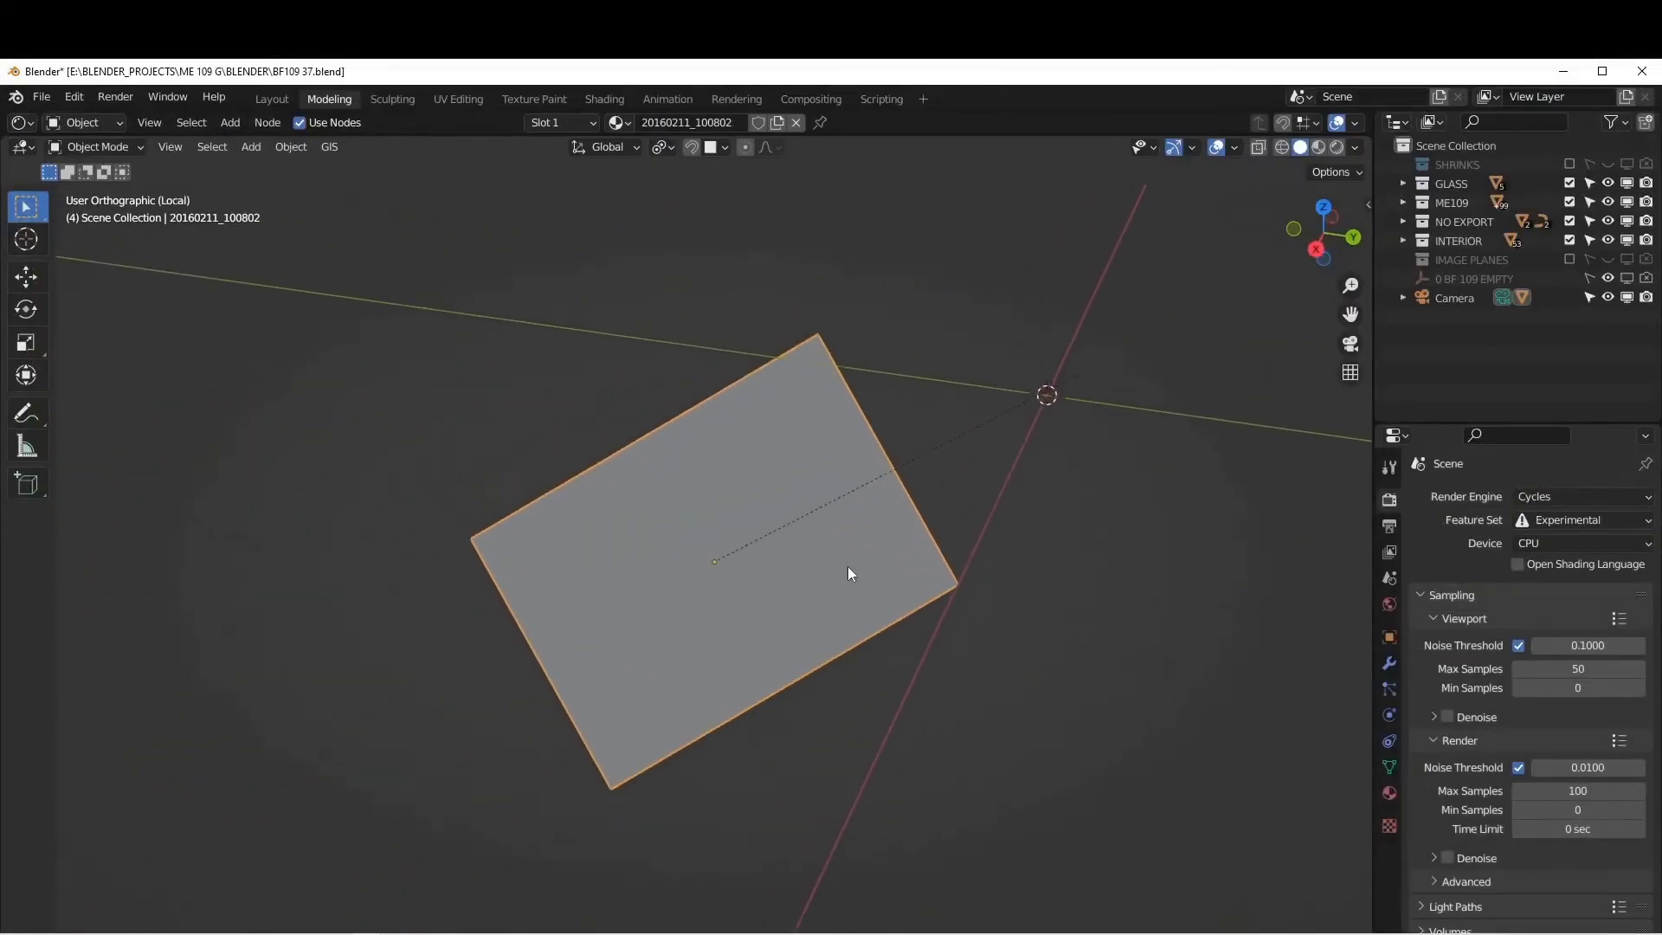
click(1337, 147)
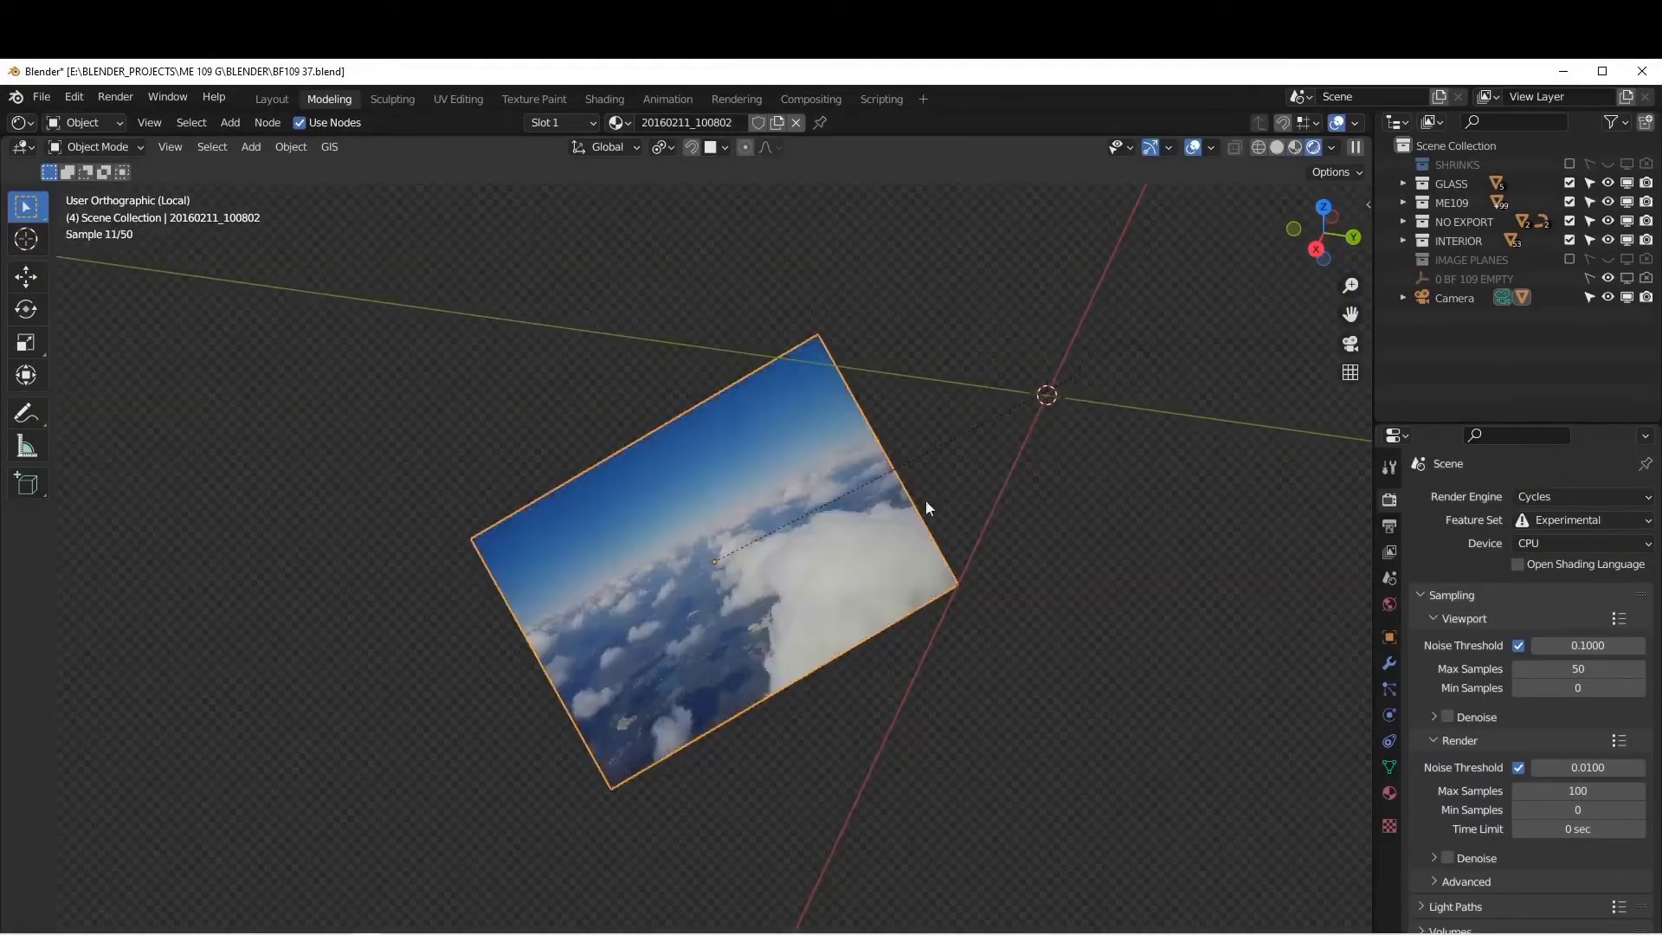
mouse_move(923, 509)
middle_down()
mouse_move(854, 577)
mouse_move(885, 521)
mouse_move(828, 519)
mouse_move(868, 523)
mouse_move(833, 532)
middle_up()
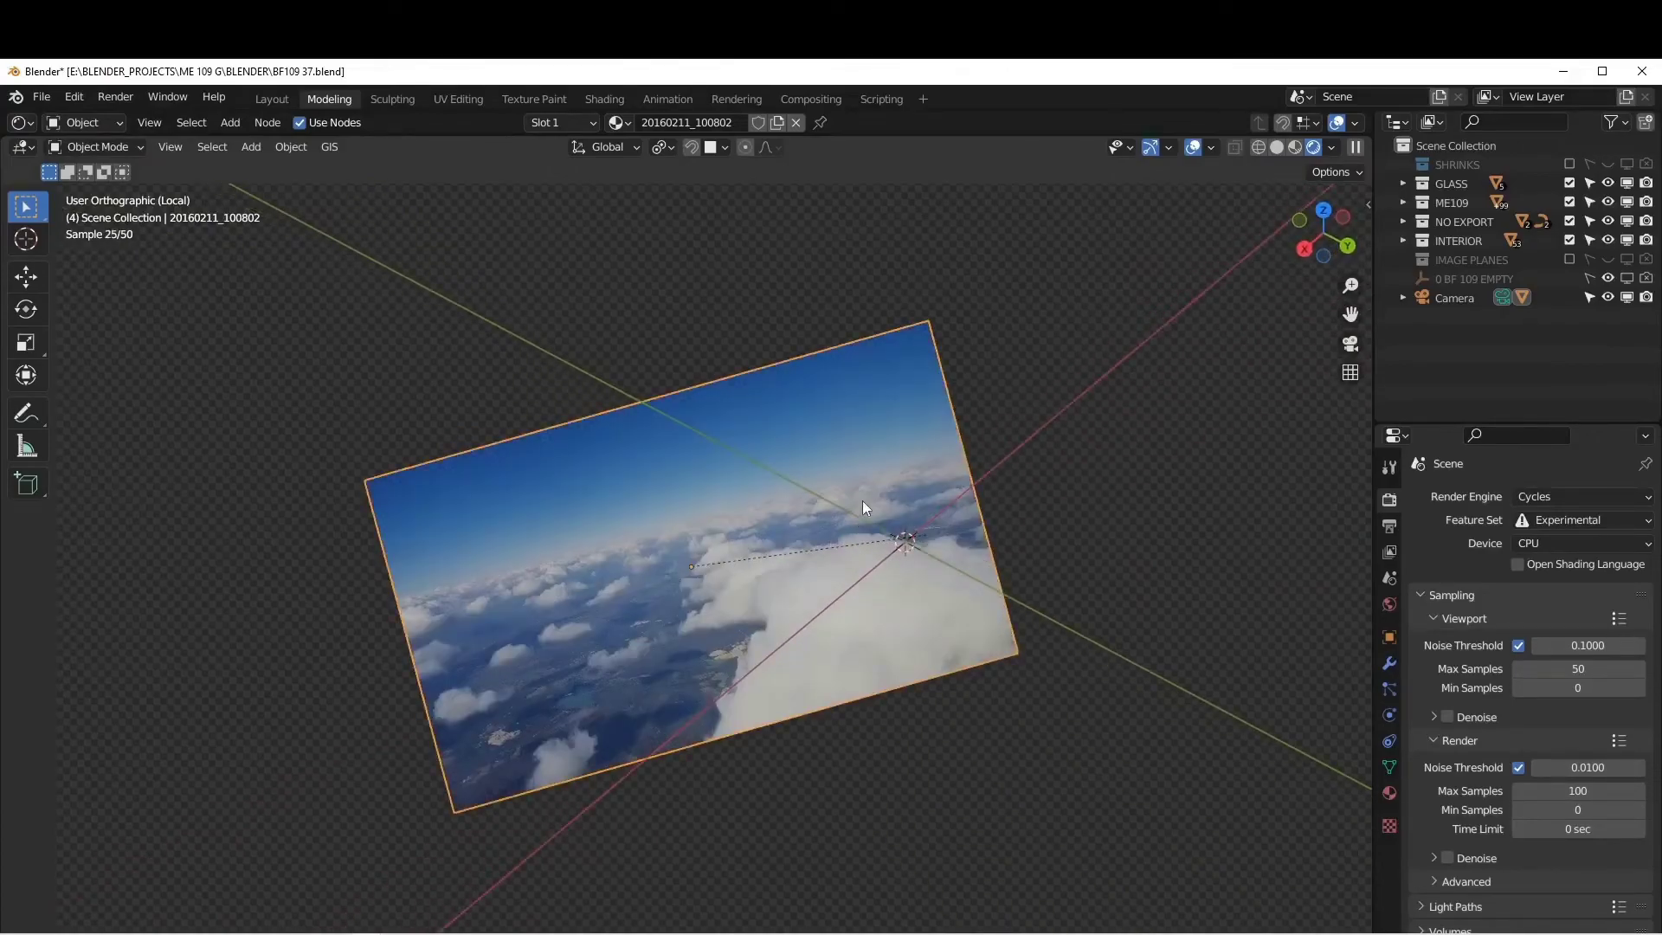
click(1278, 147)
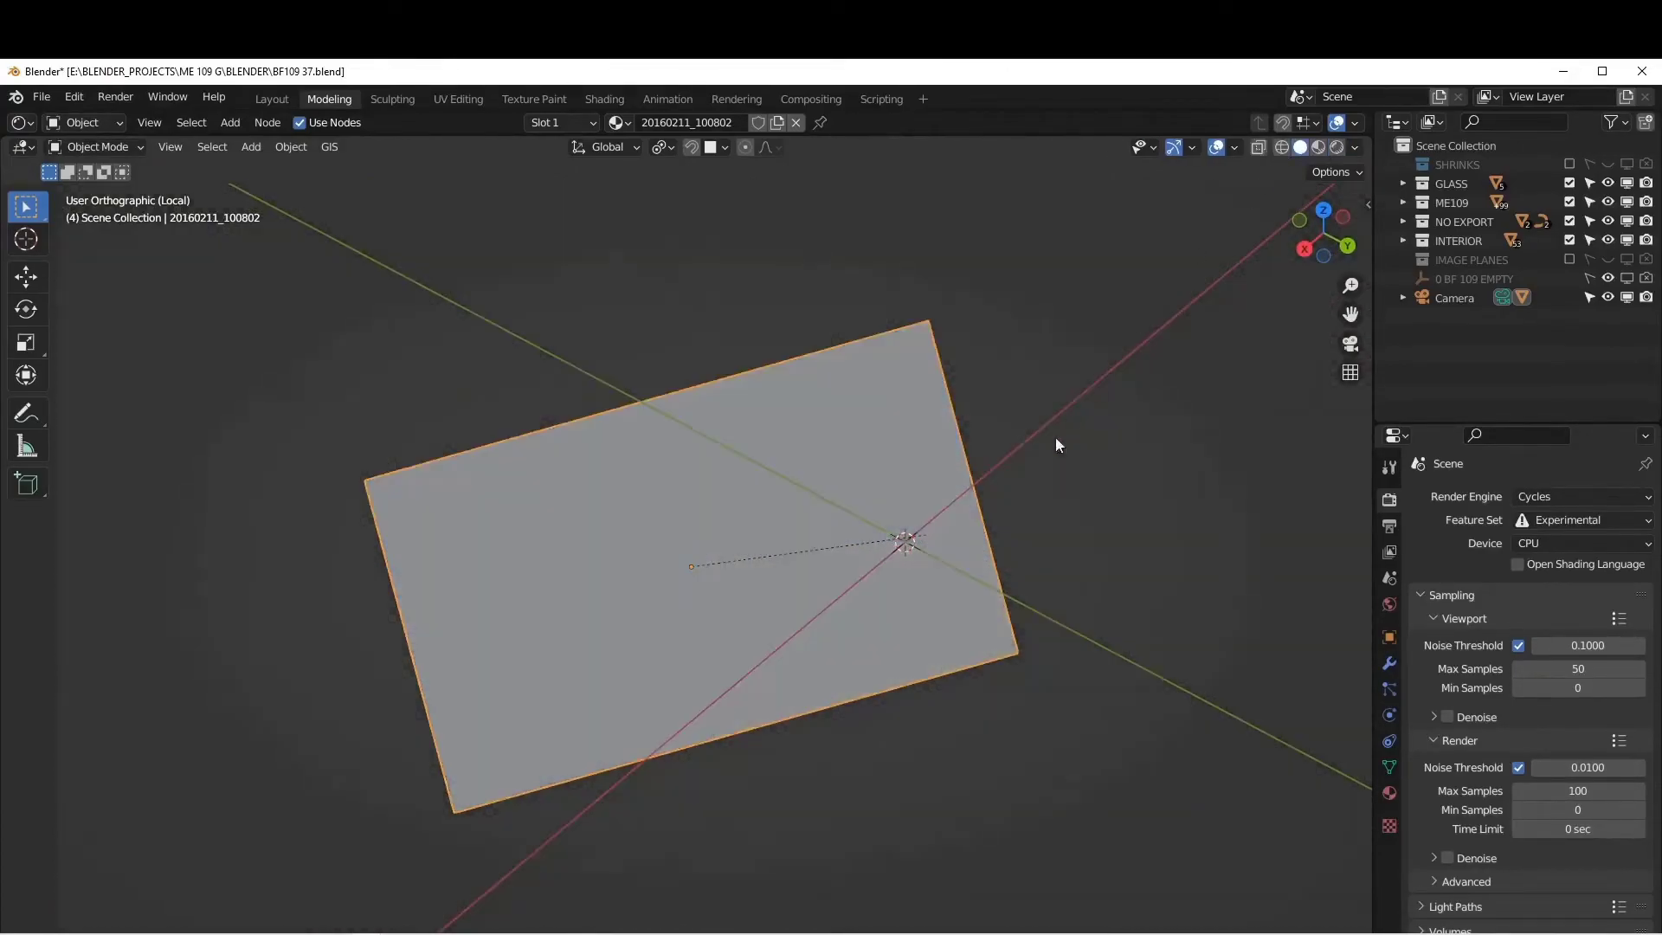
middle_drag(1036, 476, 1035, 492)
key(KP_Divide)
Compare the finished aircraft renders stored in render slots 1, 3, 4 and 5
drag(1658, 196, 447, 119)
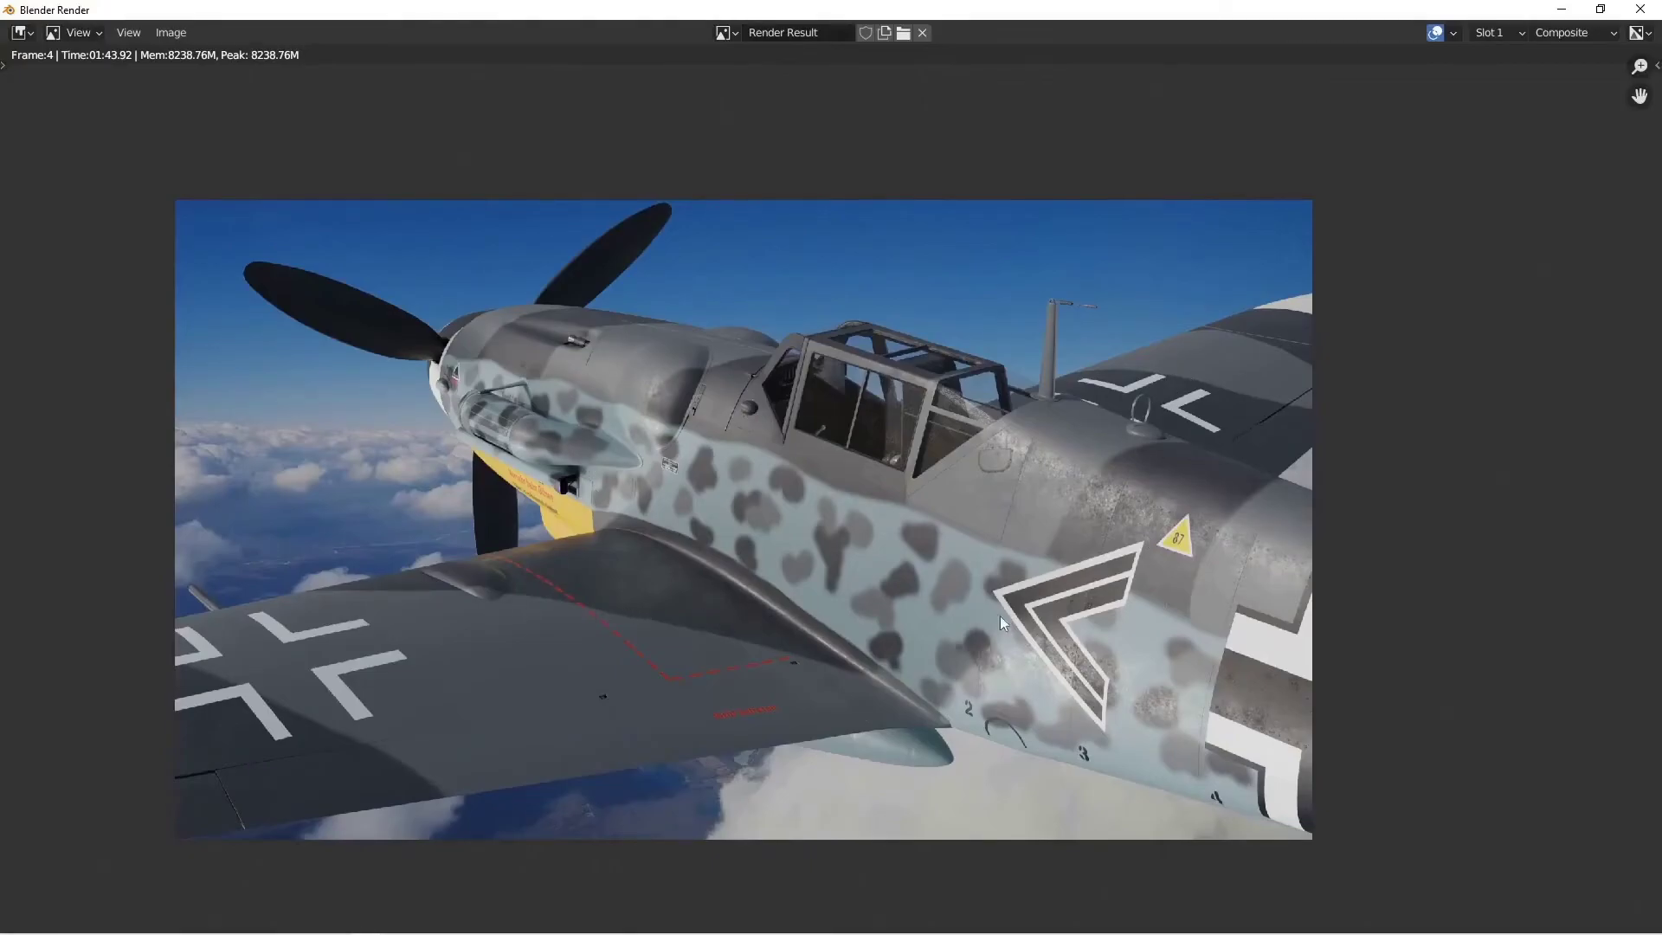
key(3)
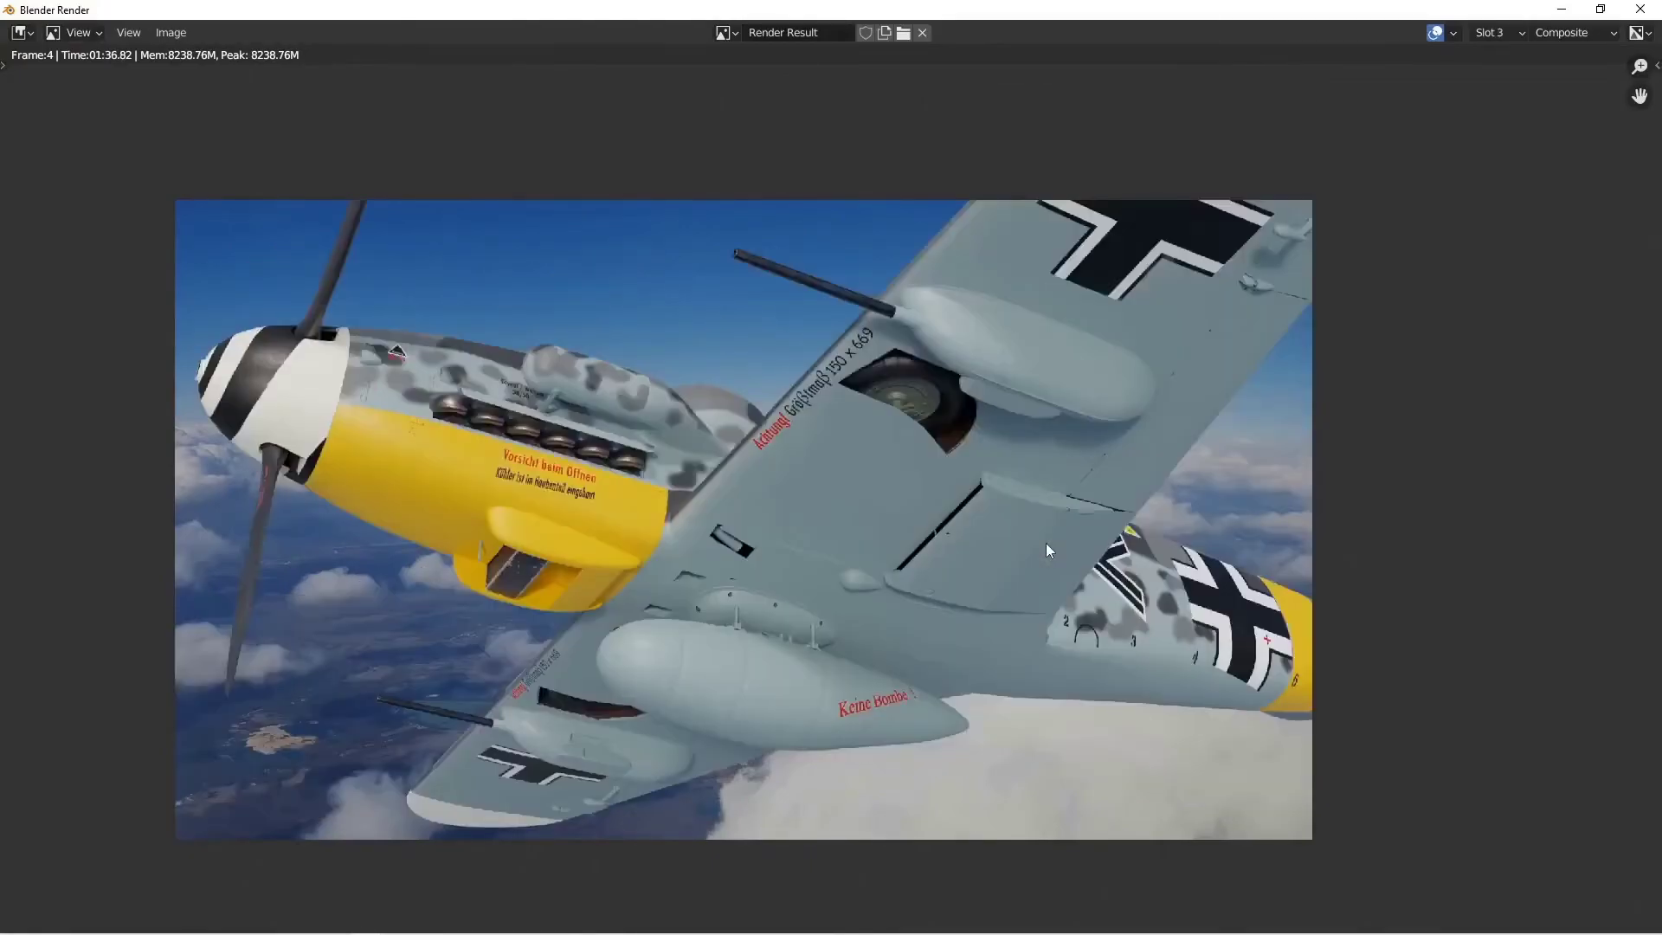
key(4)
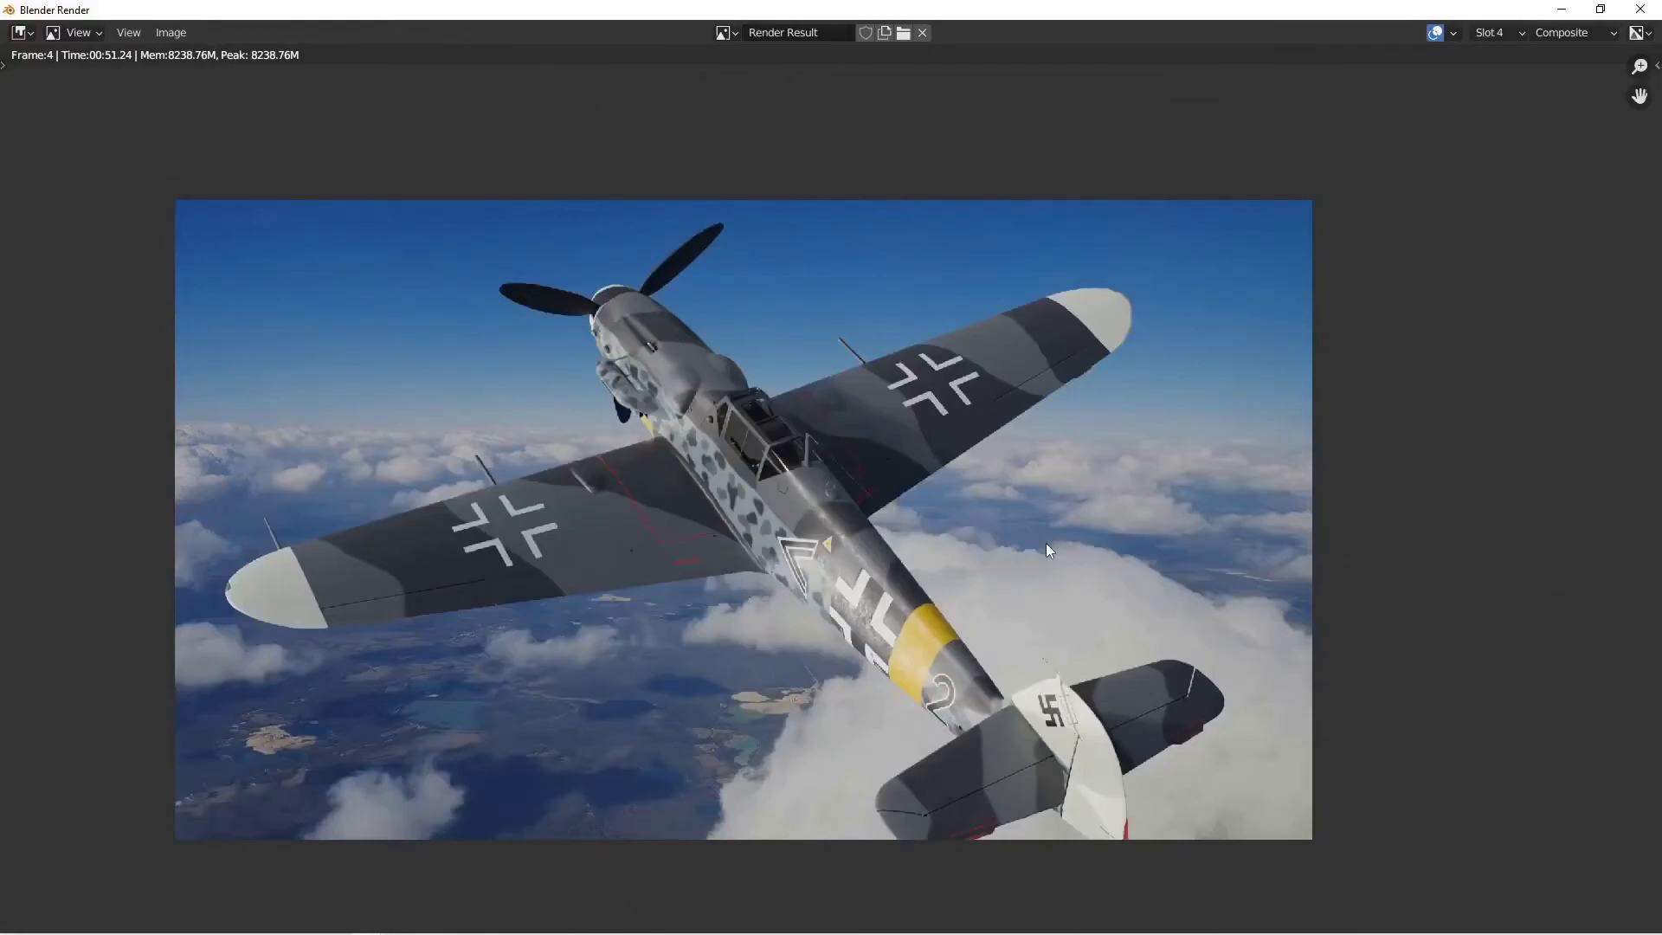
key(5)
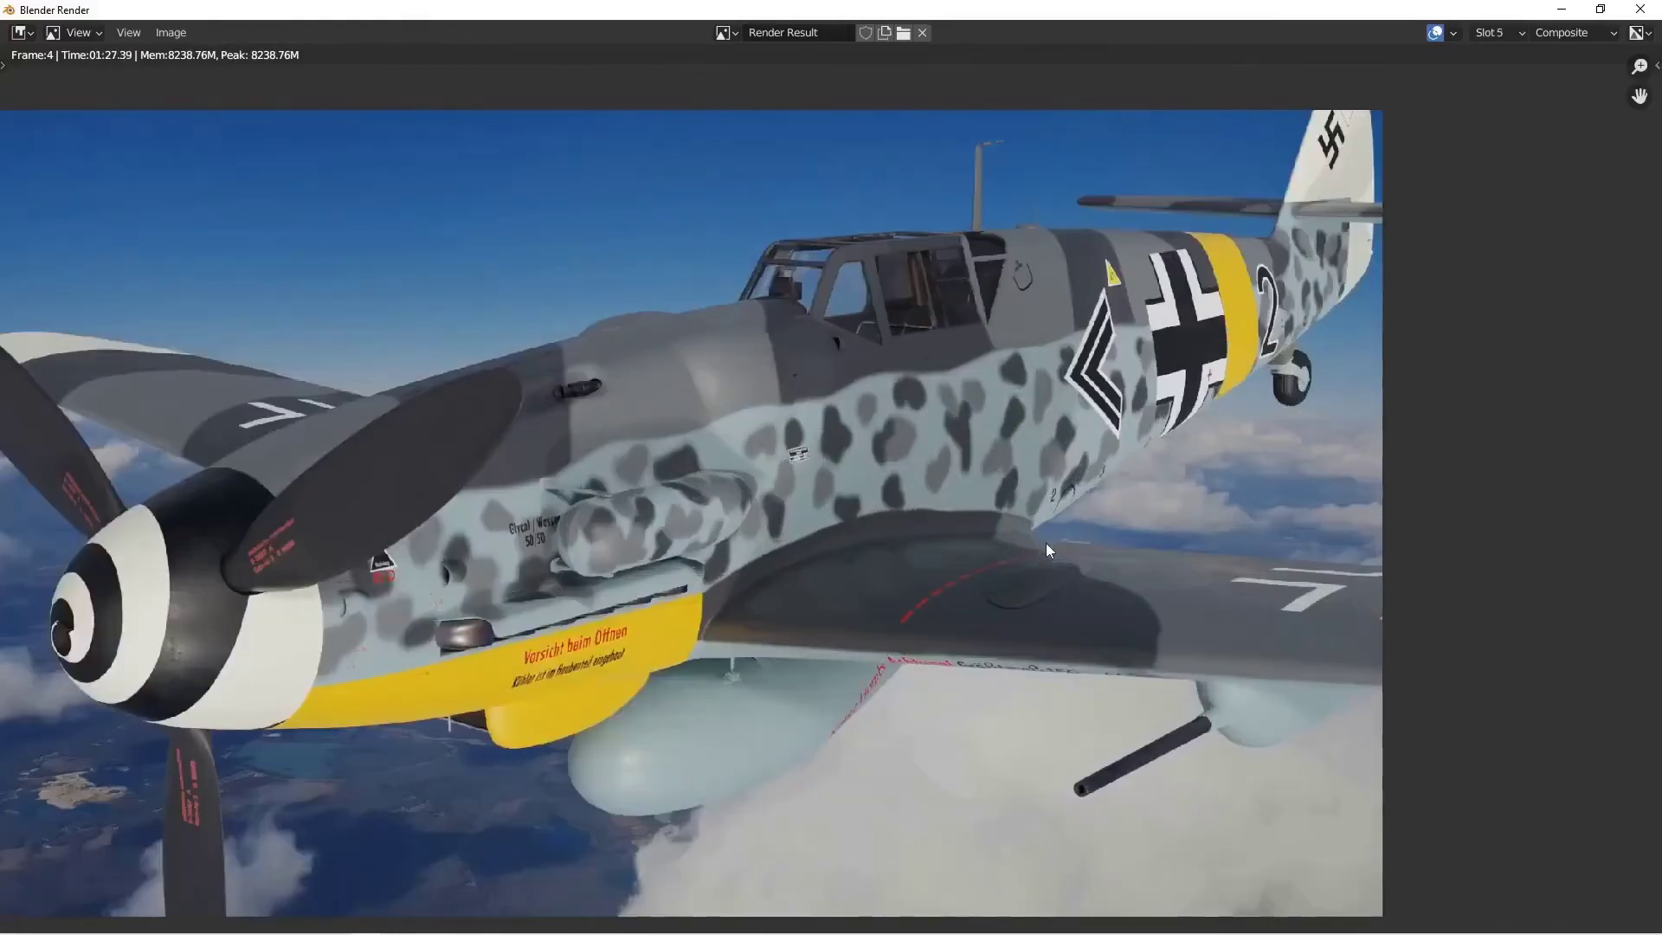
key(1)
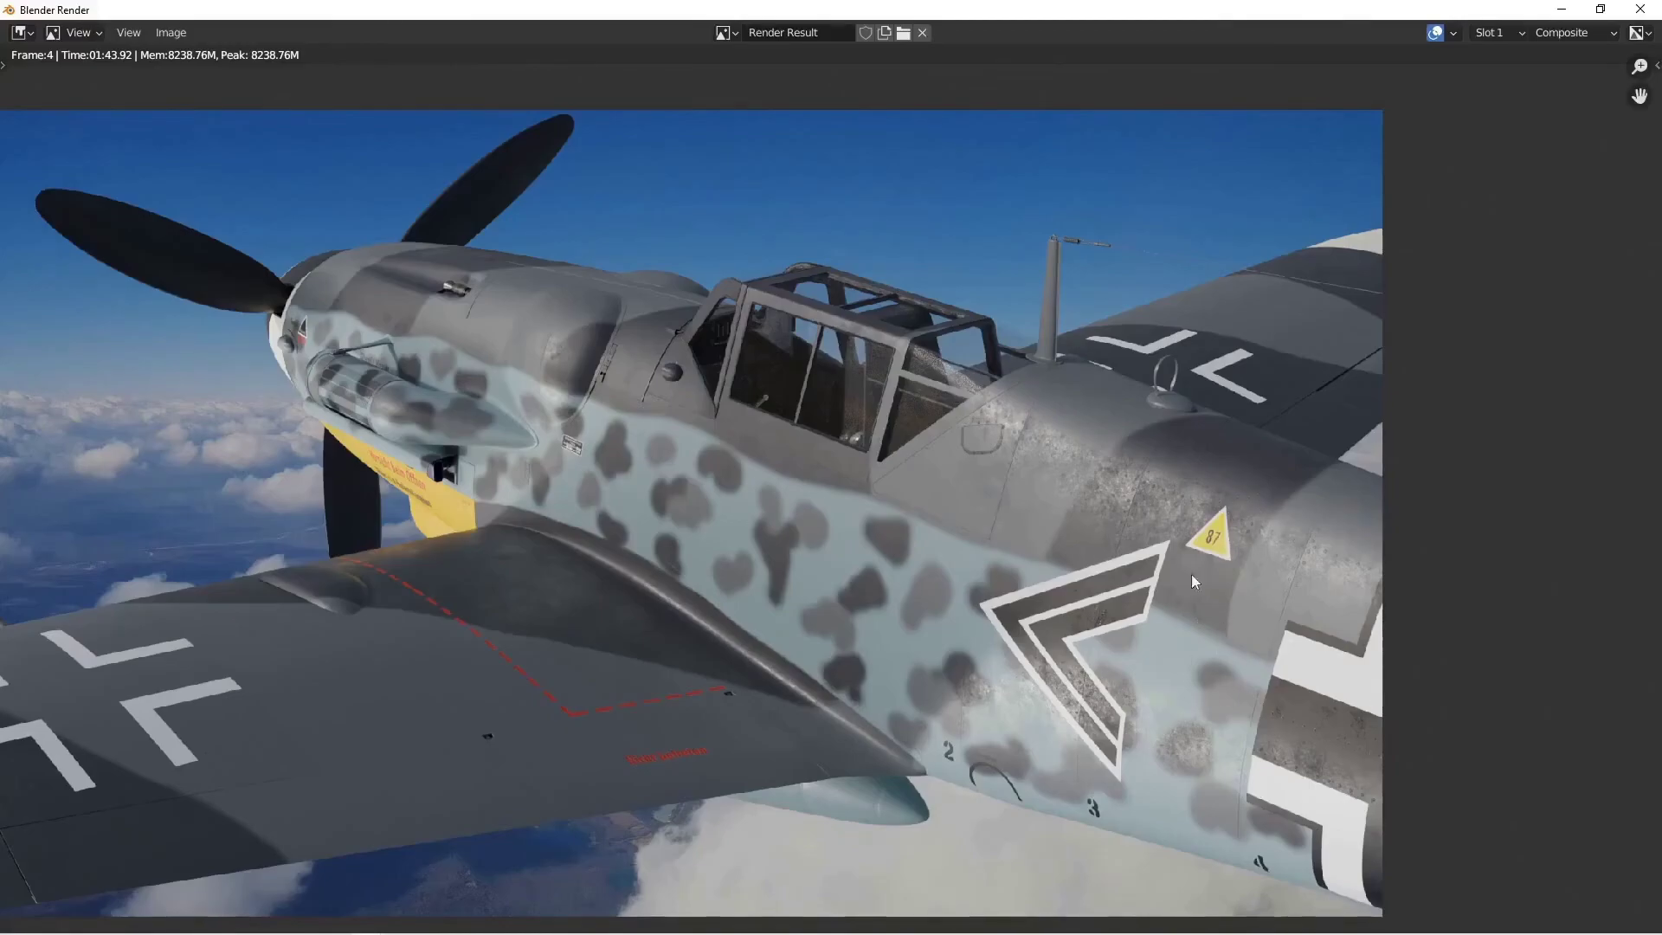
key(3)
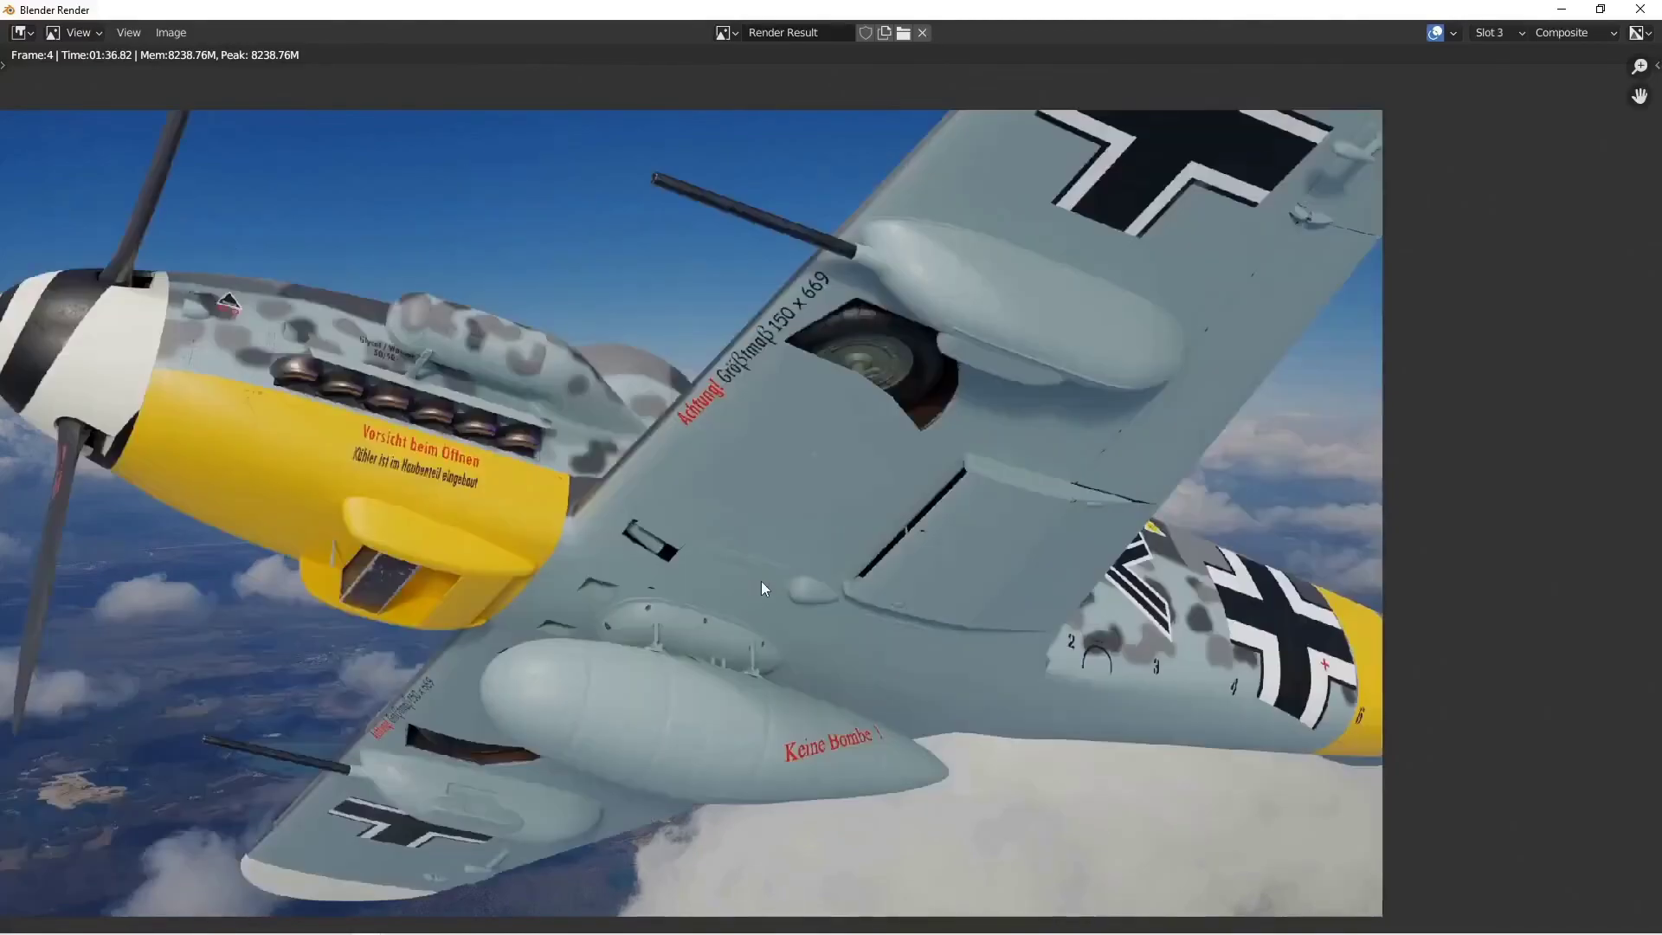